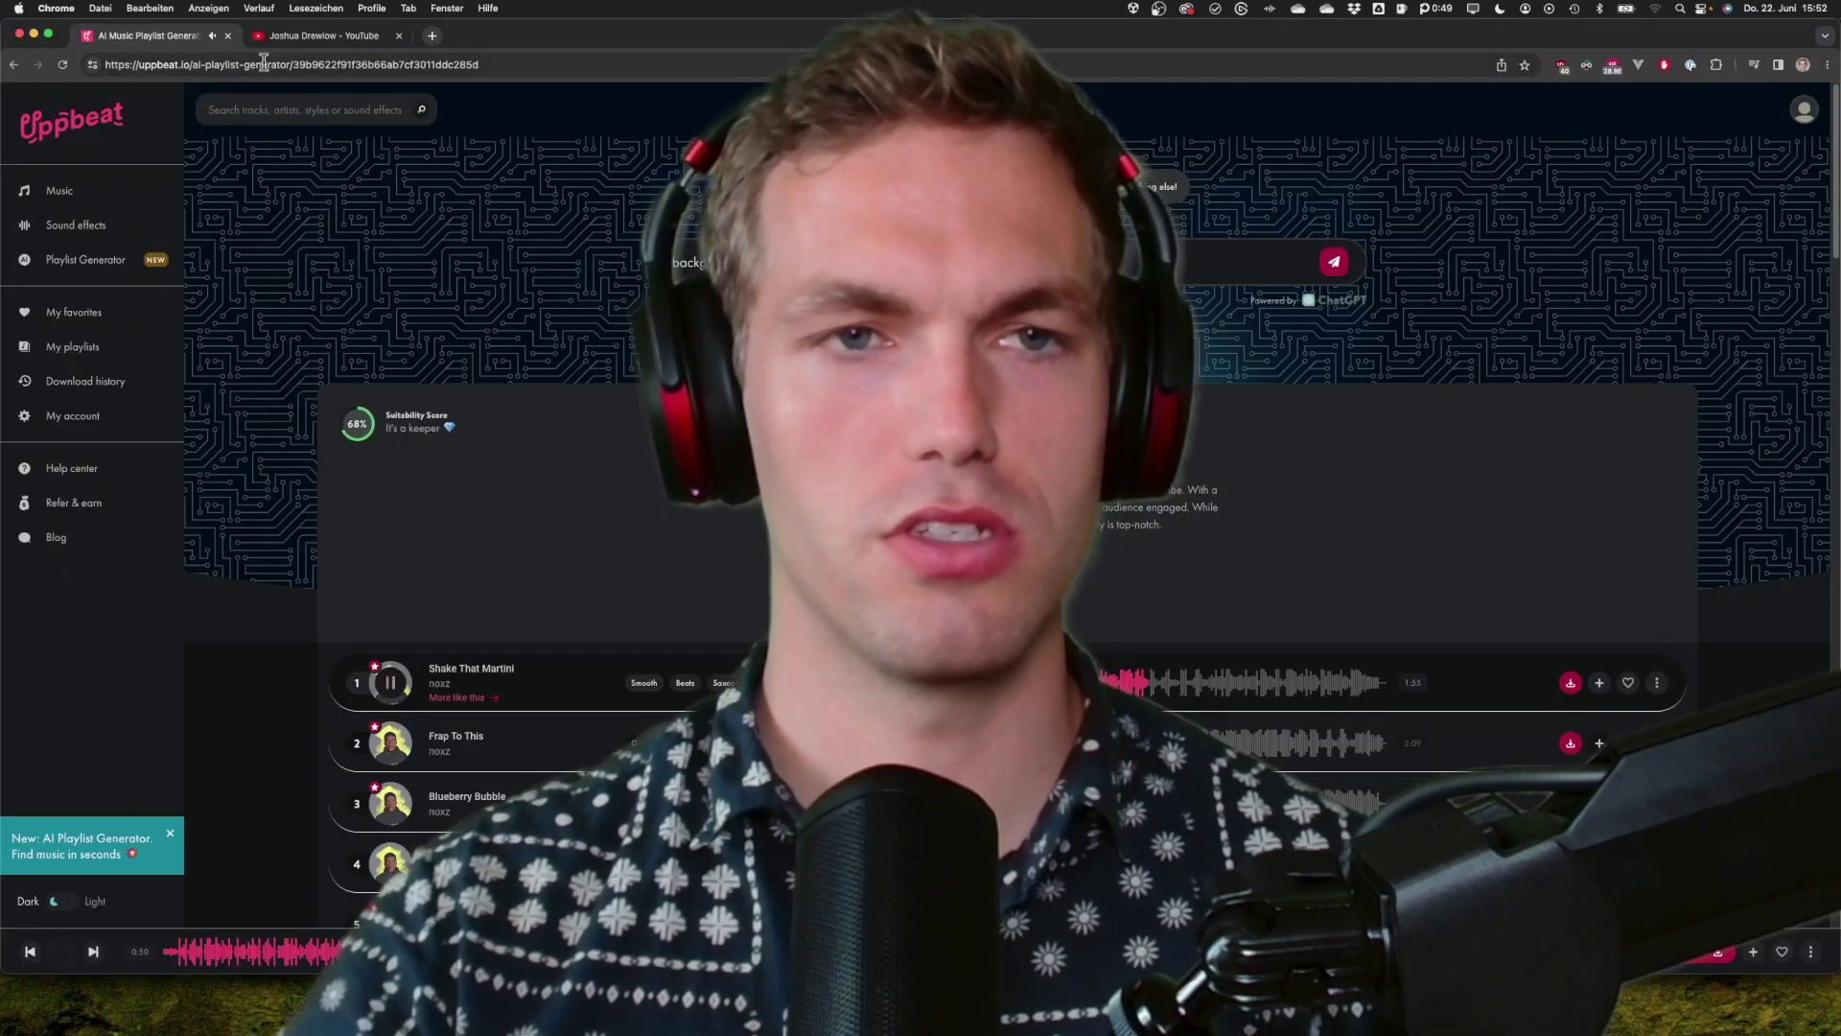
# - Go to the YouTube channel's Community page and scroll down to the AR objects poll
pyautogui.click(283, 36)
pyautogui.scroll(-5, 456, 633)
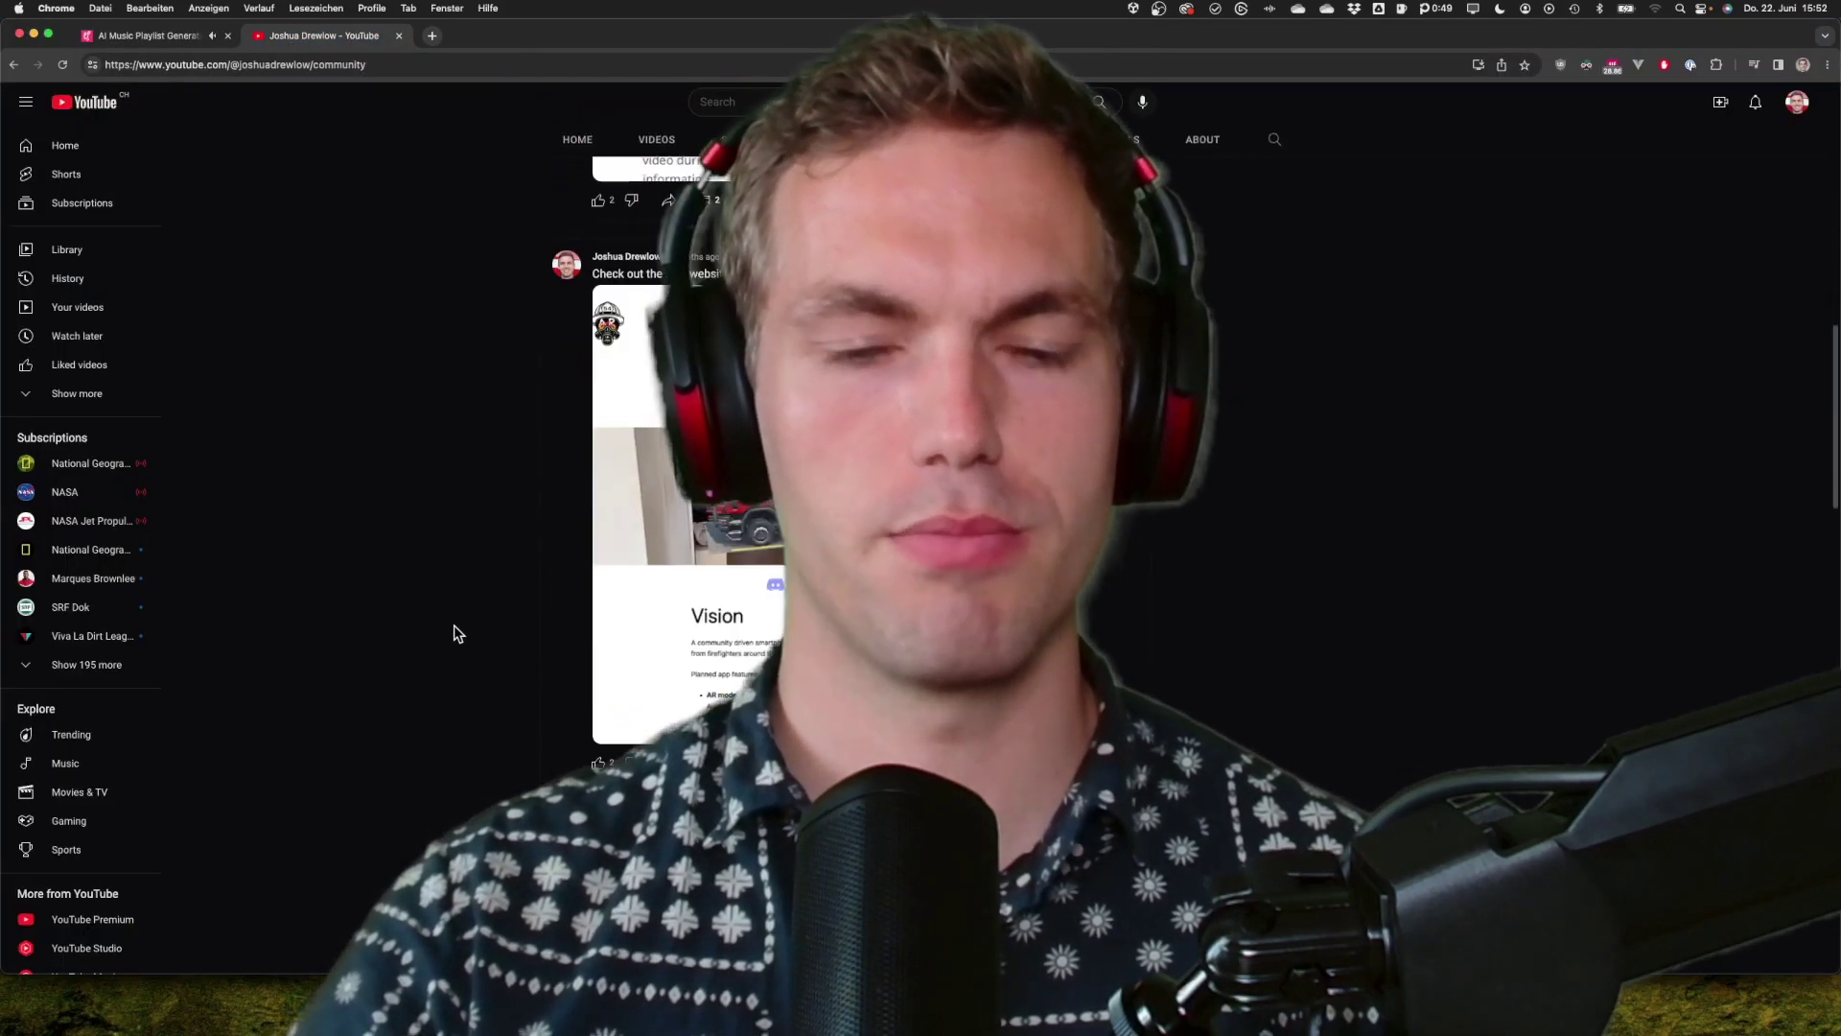
pyautogui.scroll(-10, 456, 633)
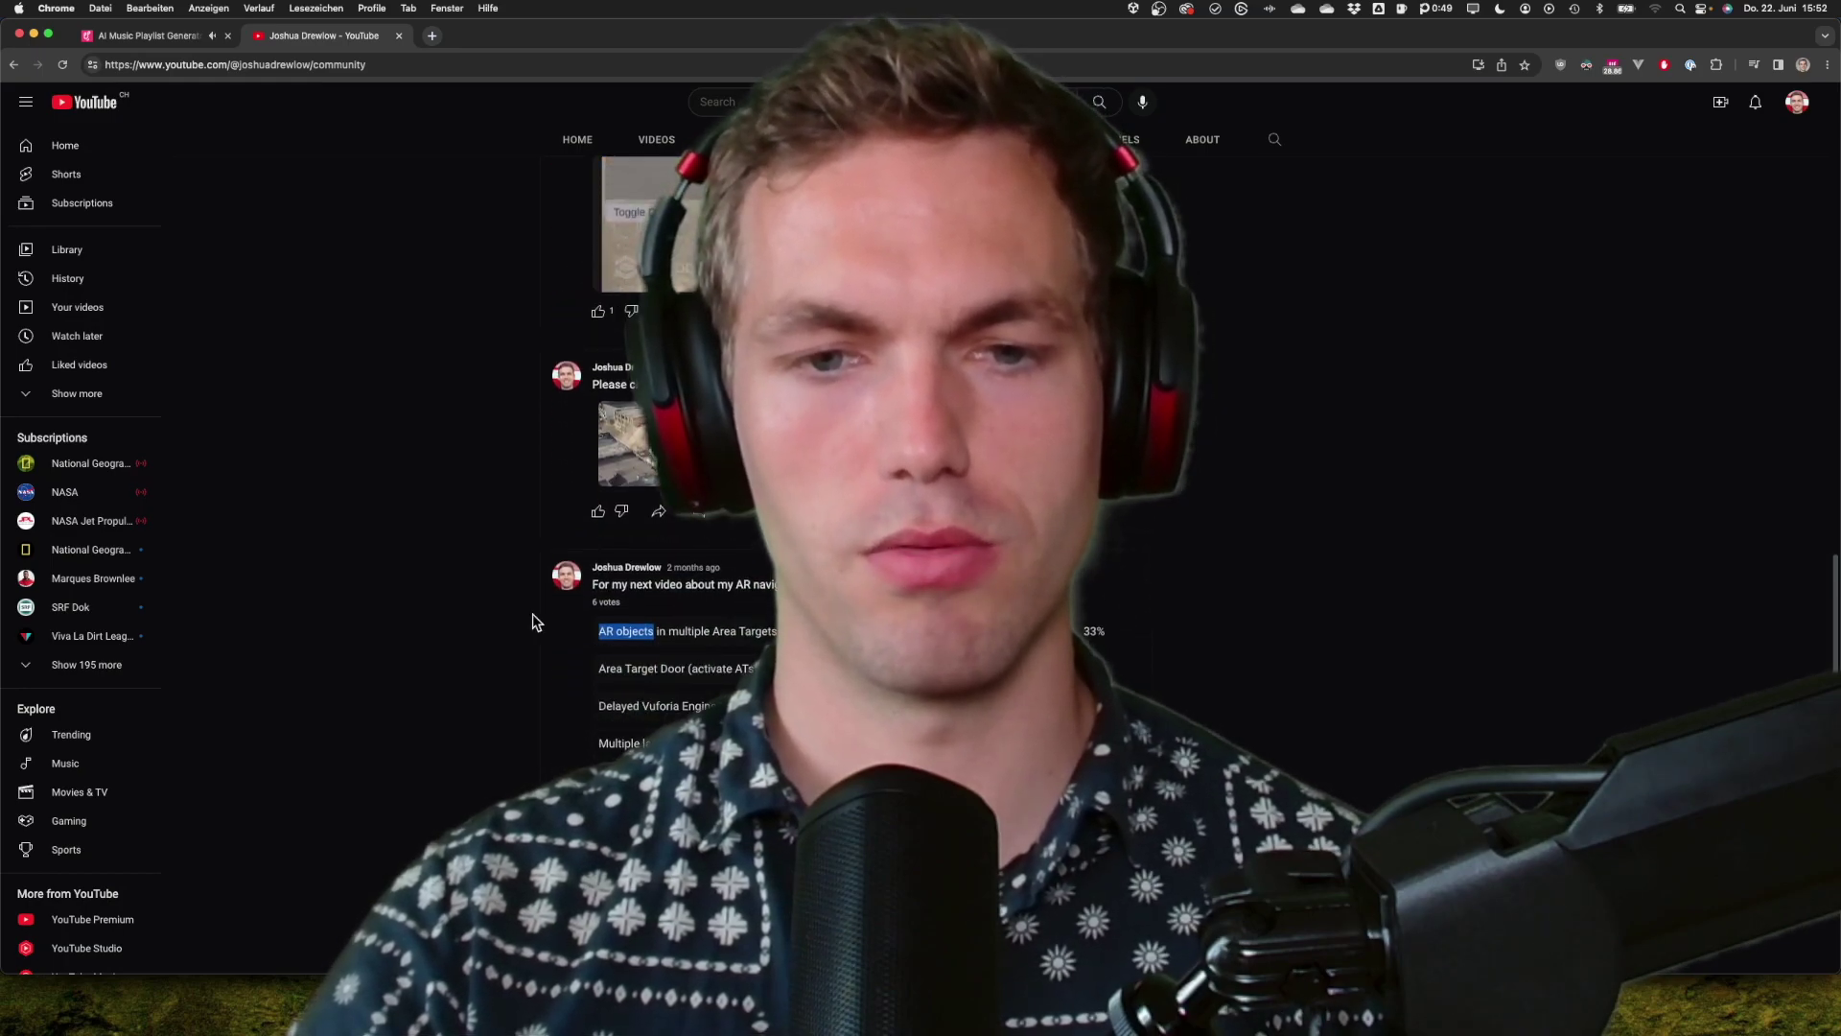
pyautogui.click(534, 622)
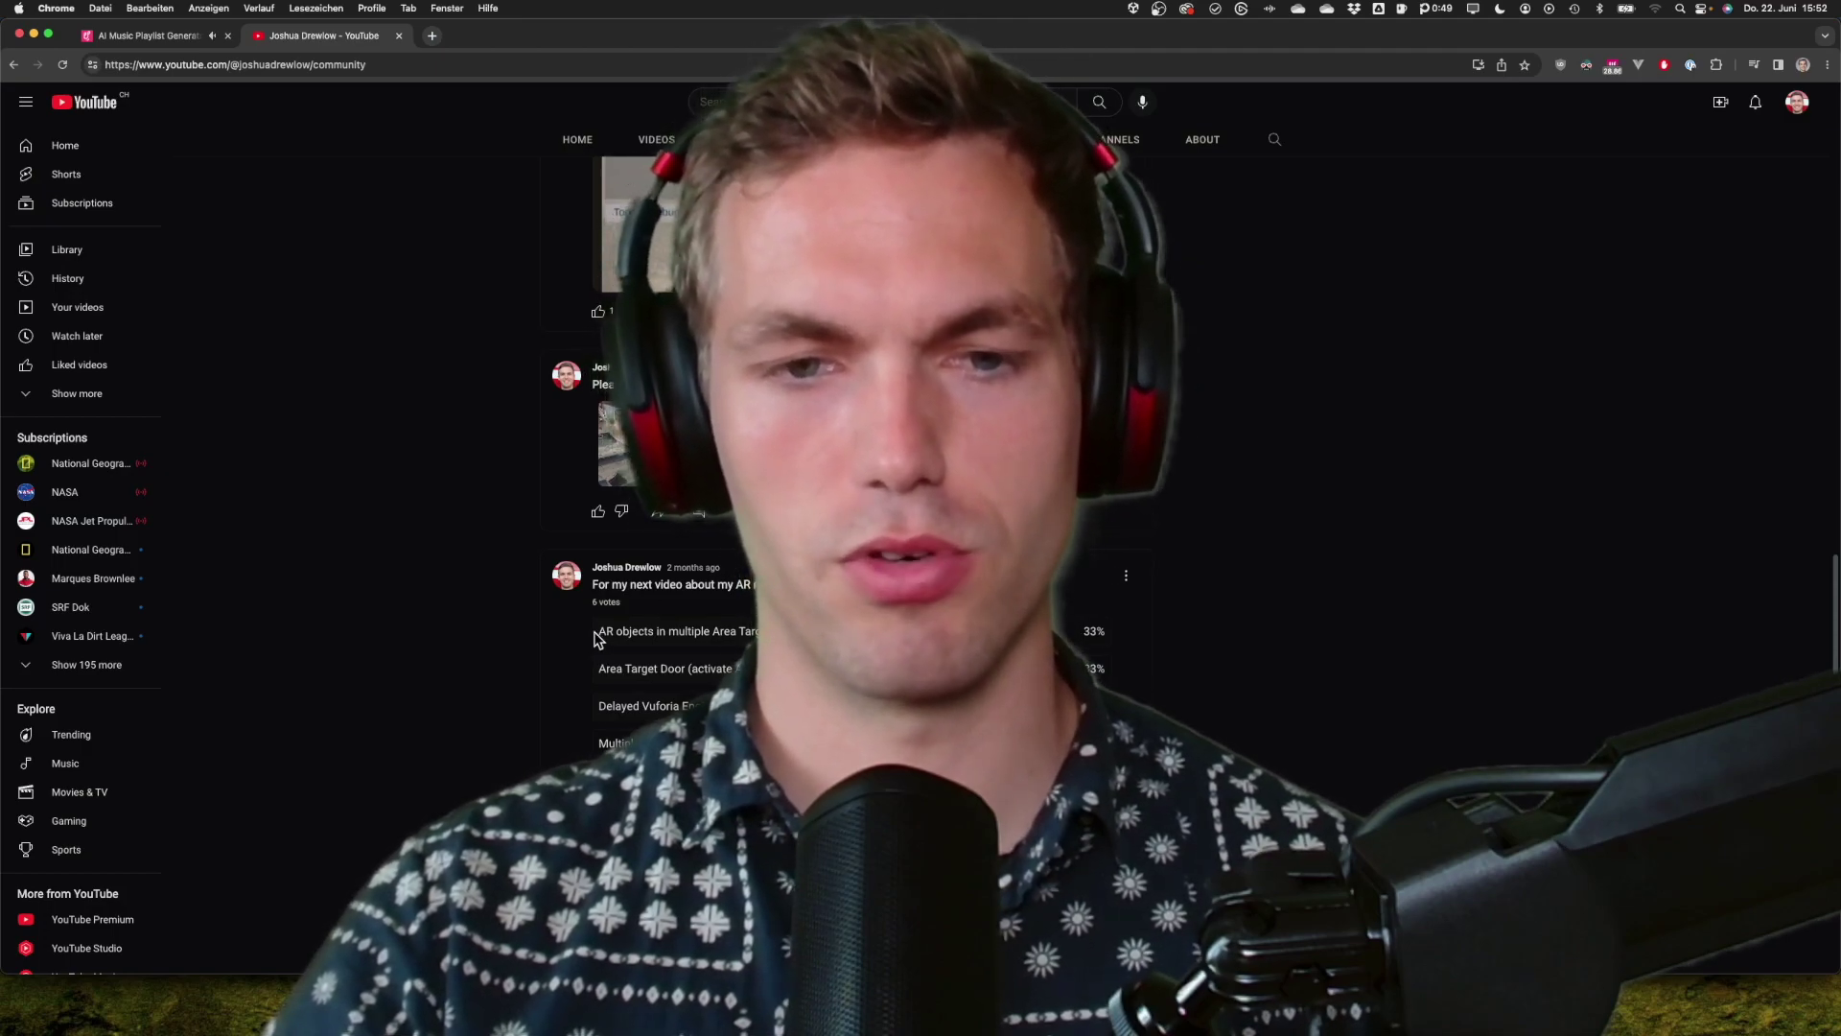
# - Highlight the multiple Area Targets and Area Target Door poll options, then widen Unity's Game view
pyautogui.moveTo(596, 632); pyautogui.dragTo(1074, 633)
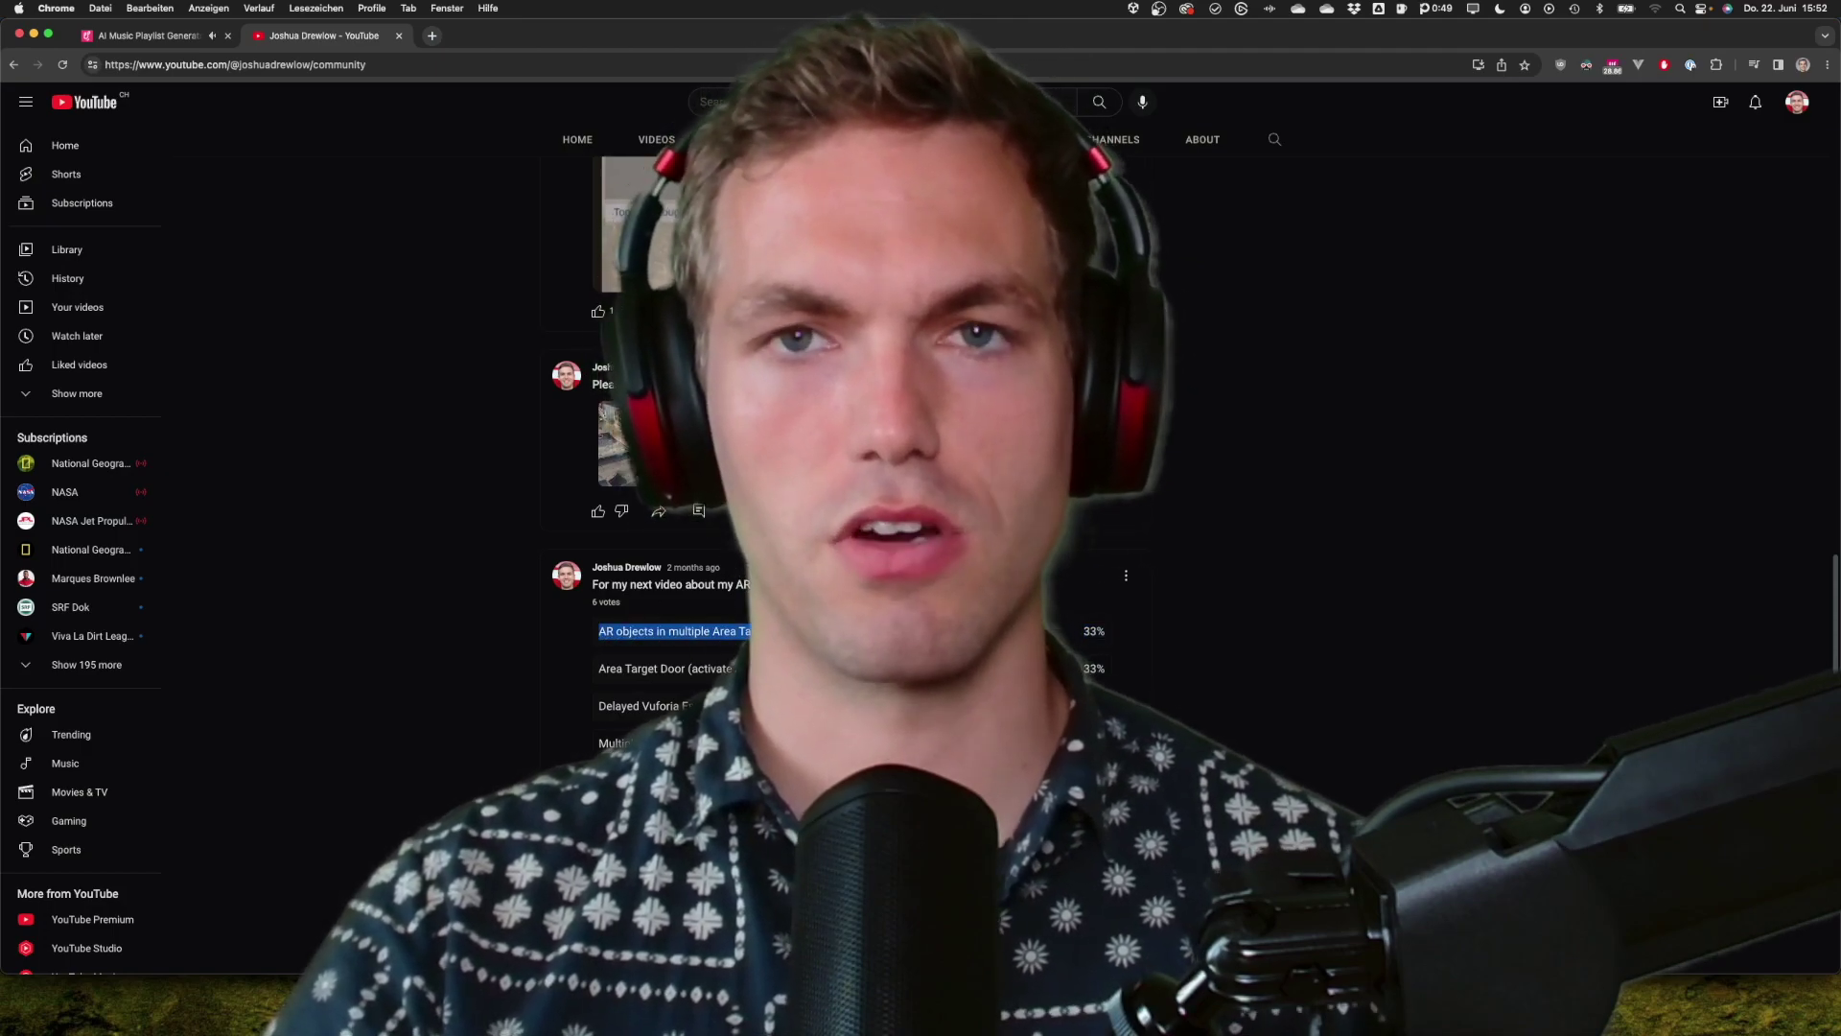
pyautogui.moveTo(600, 669)
pyautogui.mouseDown()
pyautogui.moveTo(1101, 681)
pyautogui.moveTo(844, 652)
pyautogui.moveTo(580, 590)
pyautogui.moveTo(596, 639)
pyautogui.mouseUp()
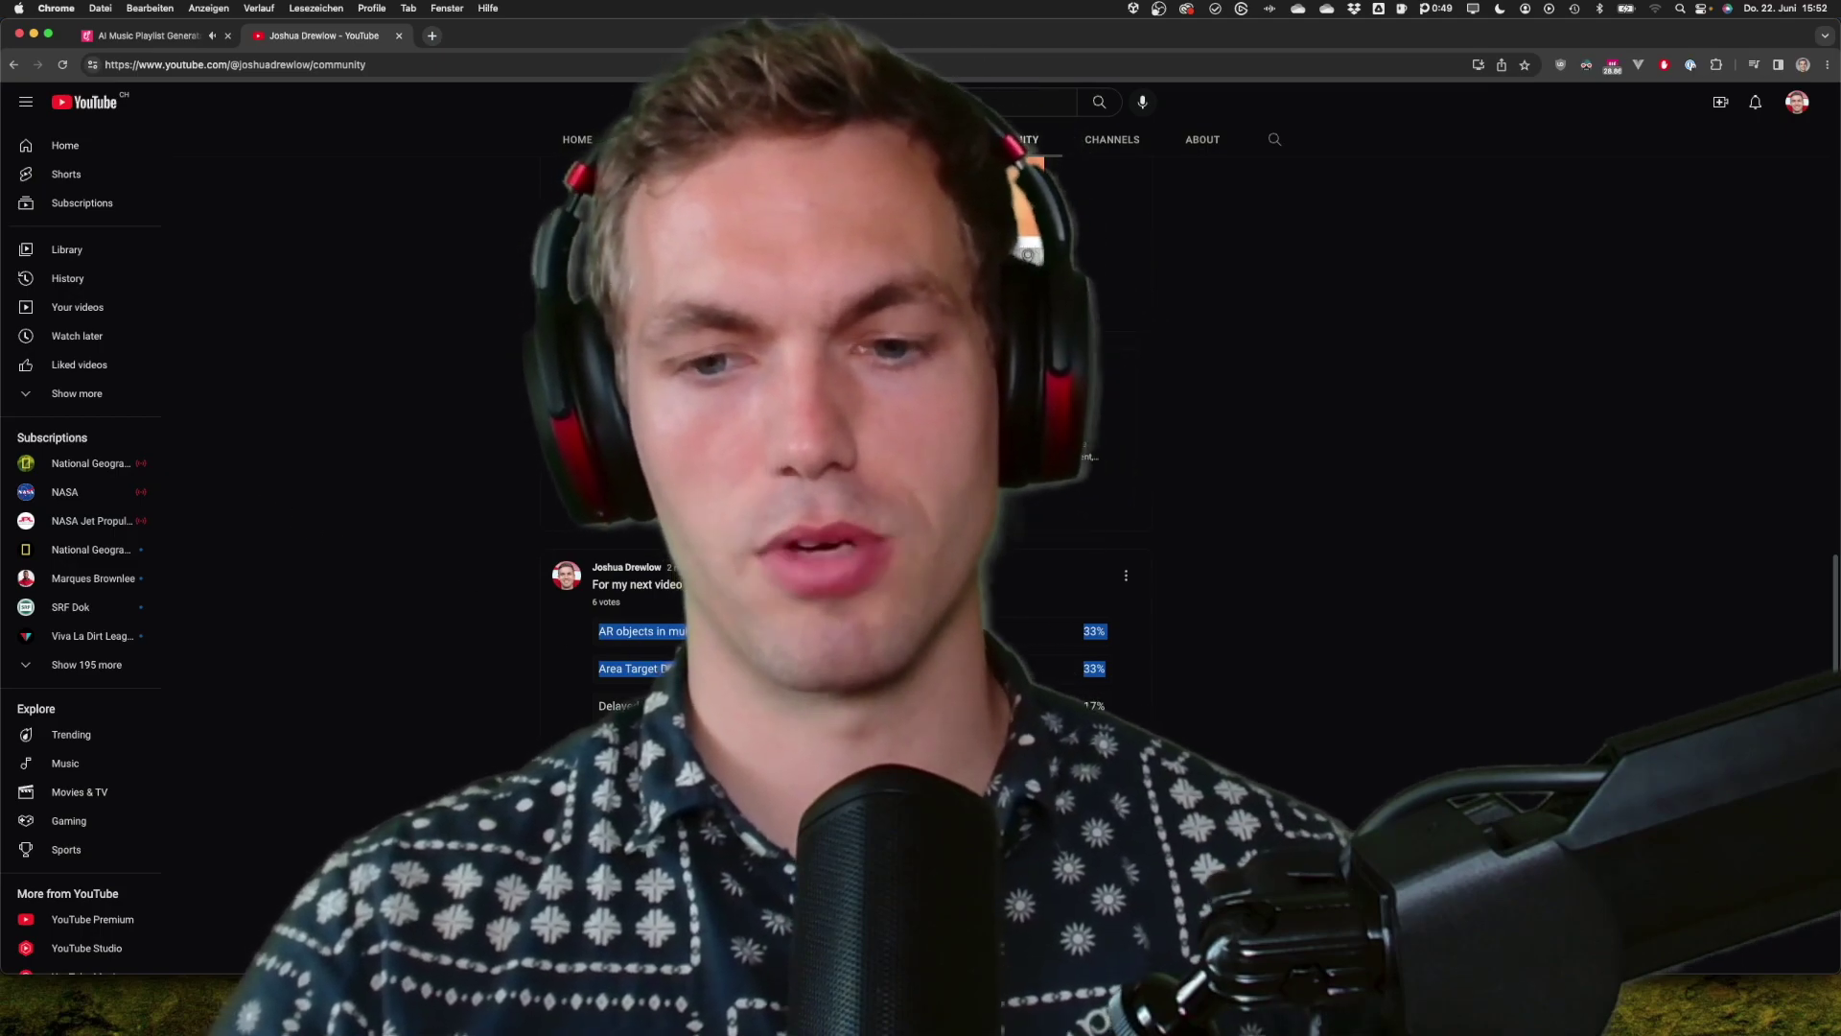
pyautogui.press('super+Tab')
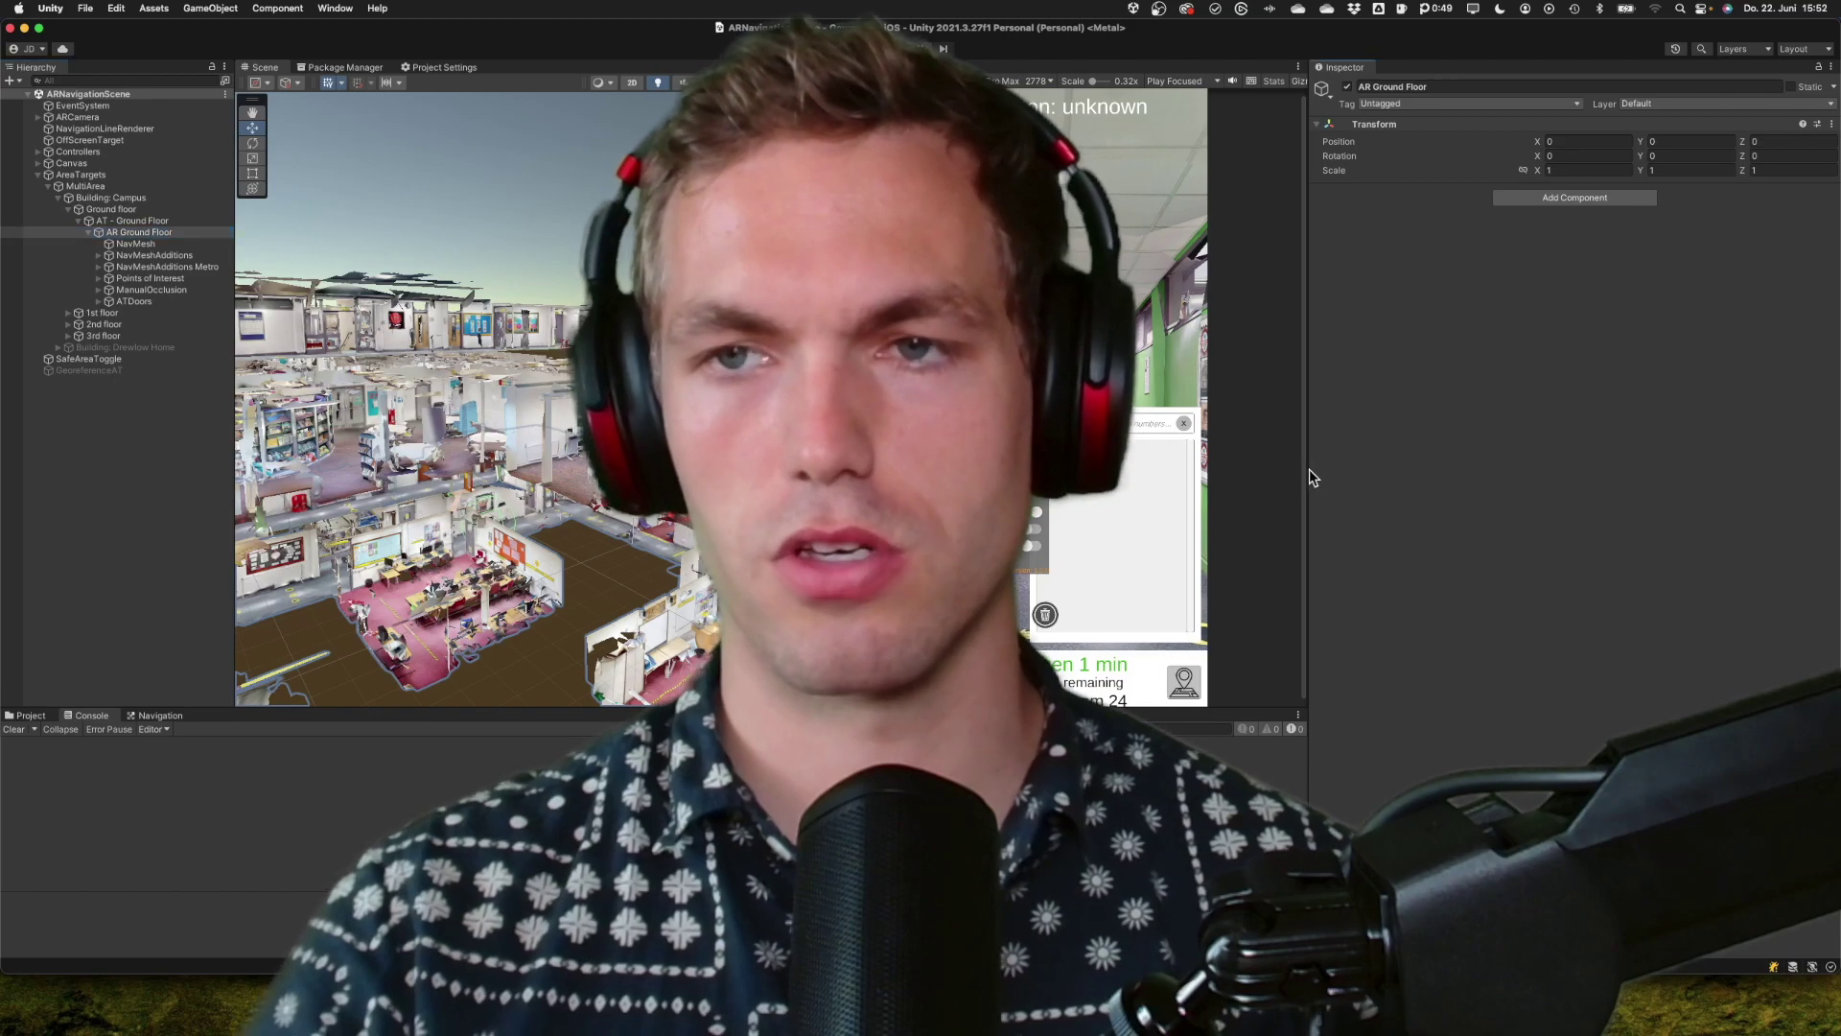
pyautogui.moveTo(1309, 469); pyautogui.dragTo(1652, 514)
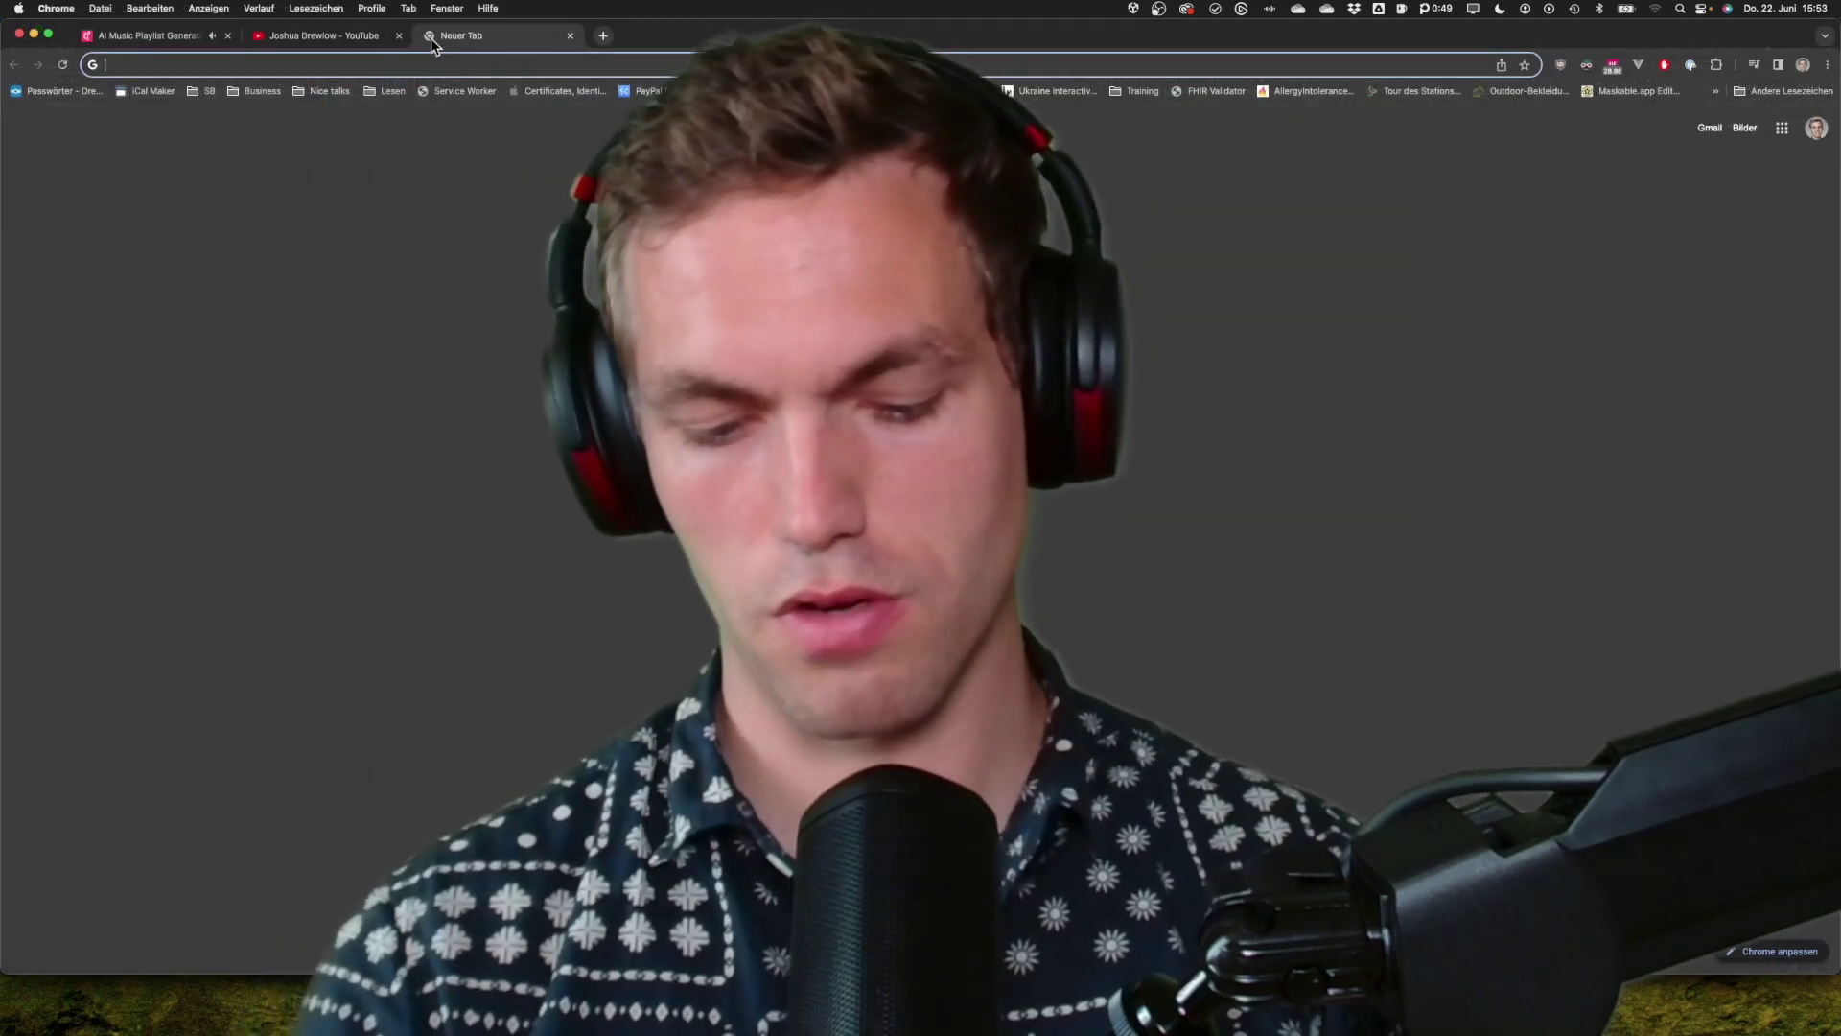
# - Load developer.vuforia.com and reload it after checking the Wi-Fi status
pyautogui.write('developer.vuforia.com')
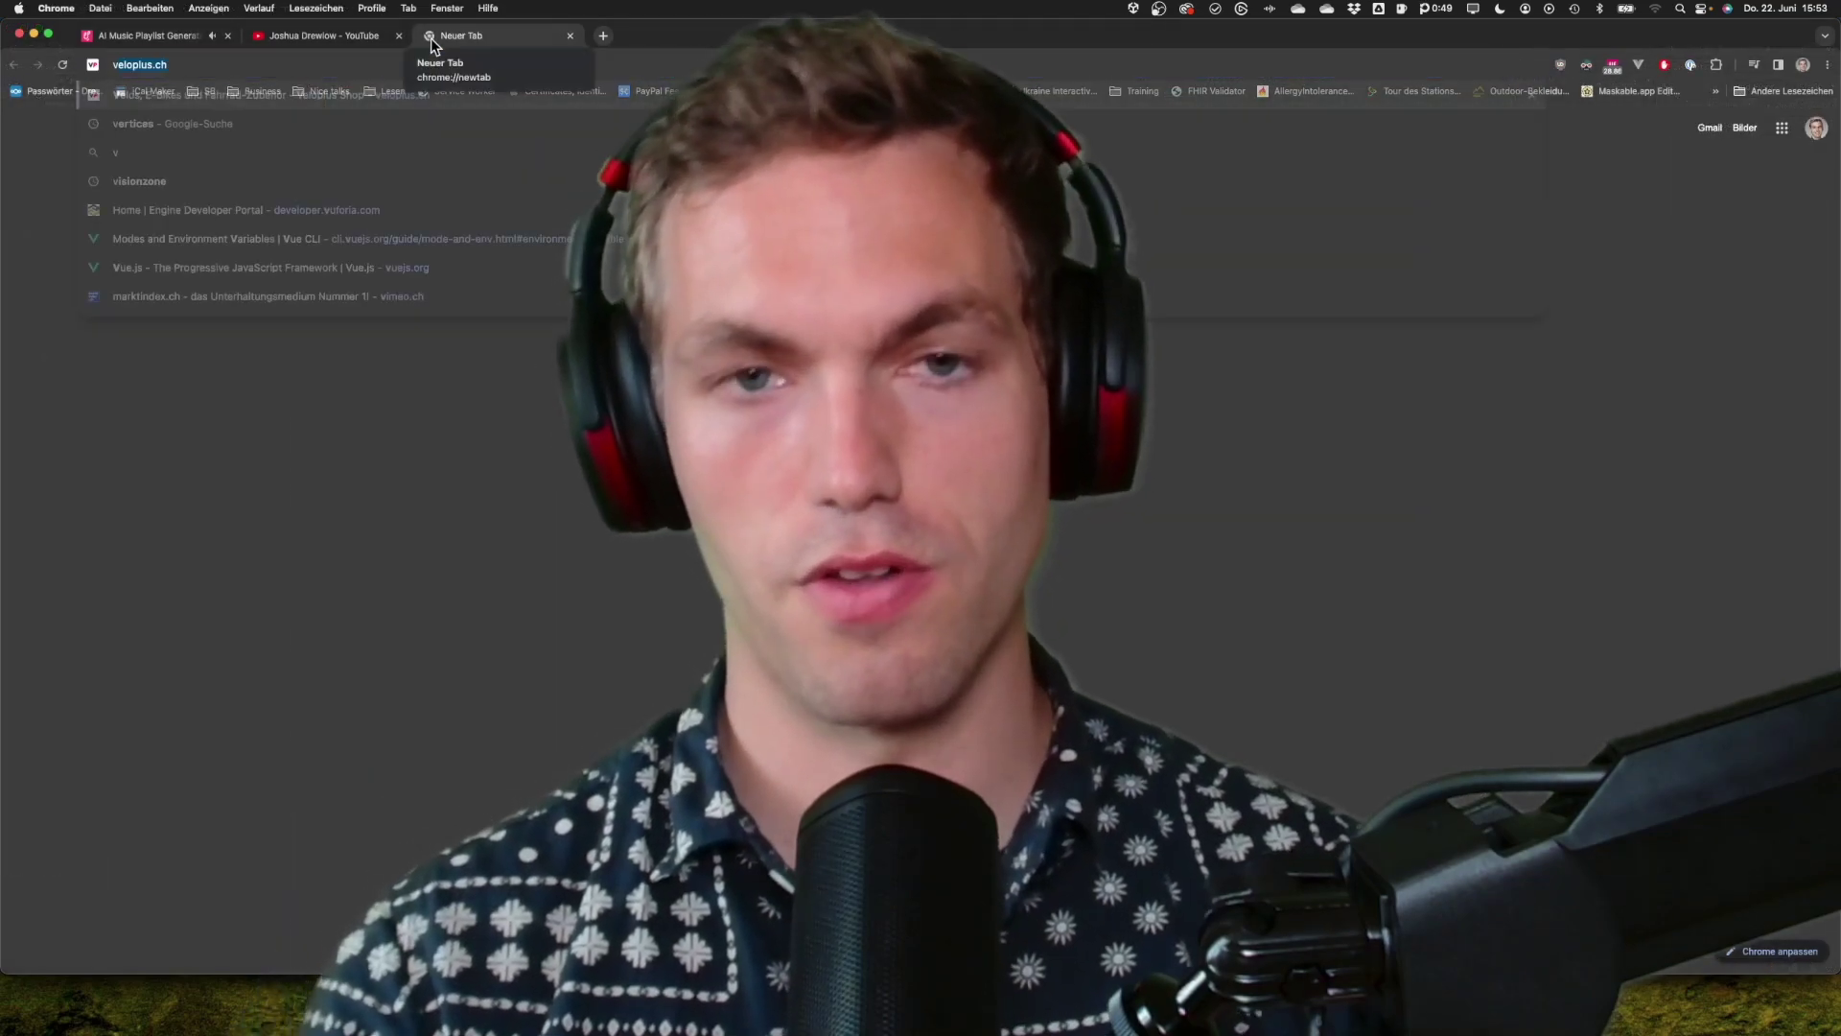
pyautogui.press('Return')
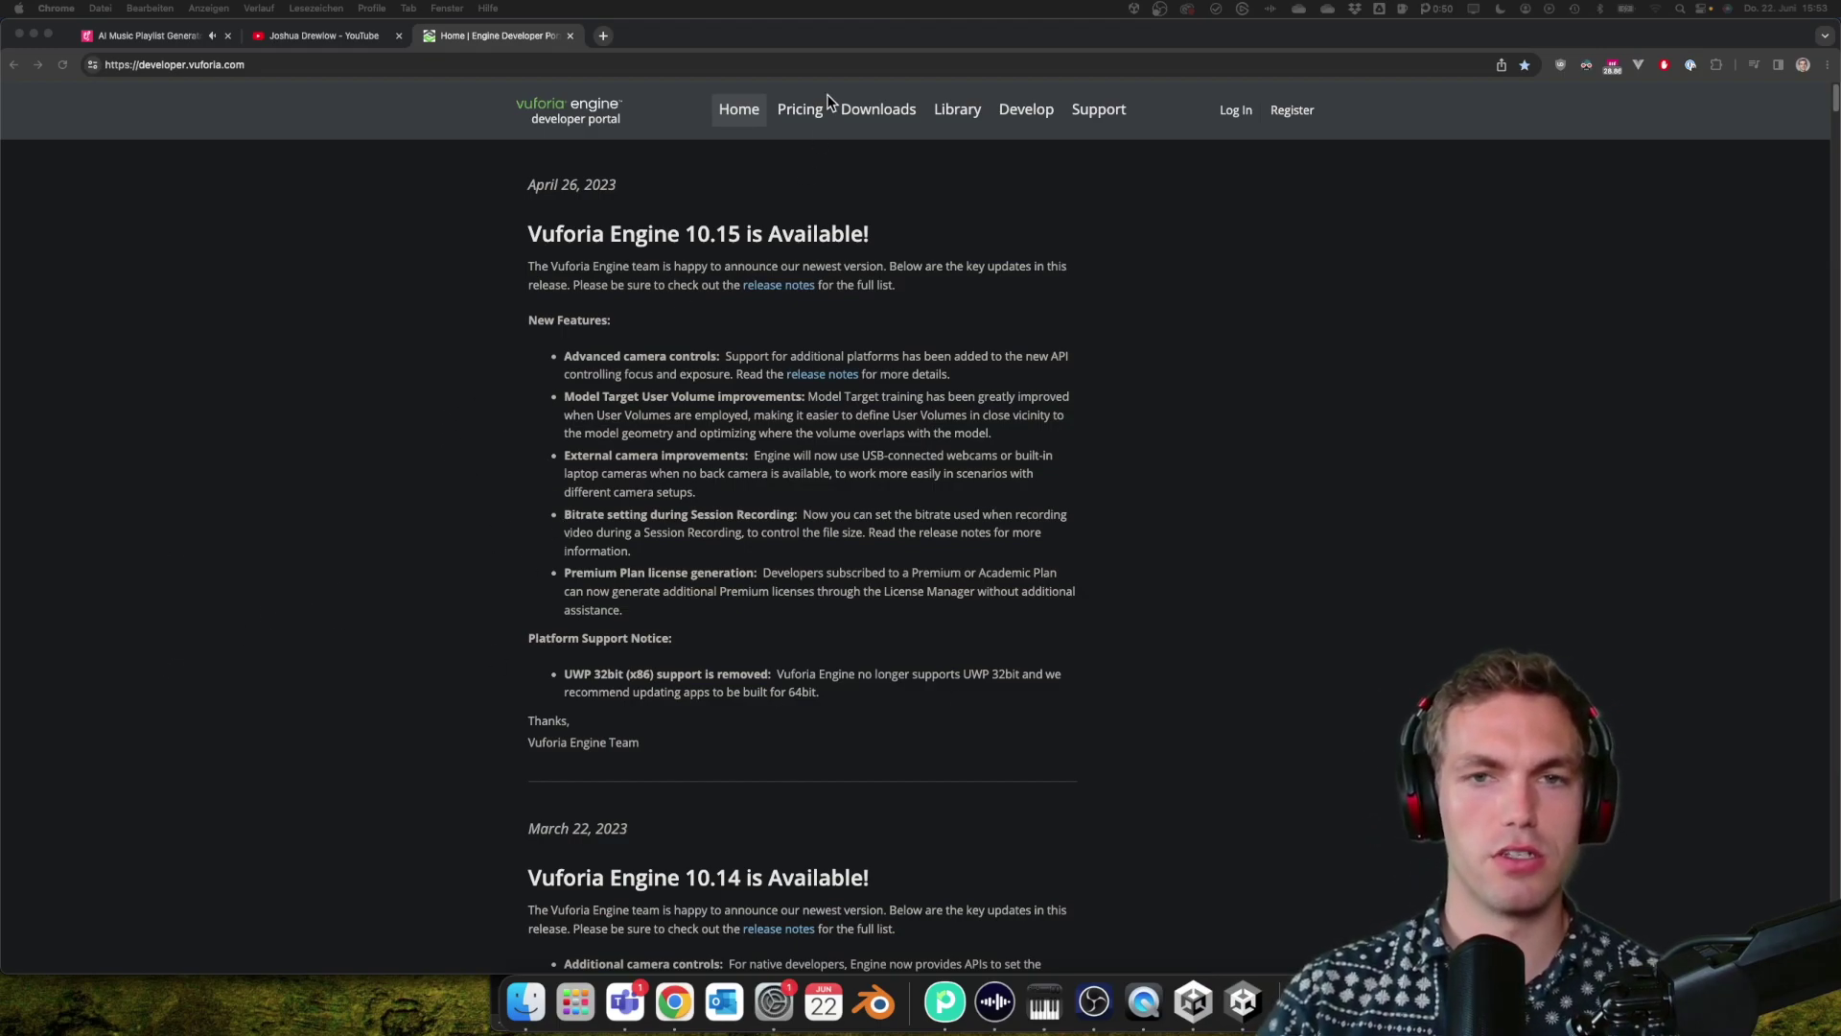
pyautogui.click(365, 60)
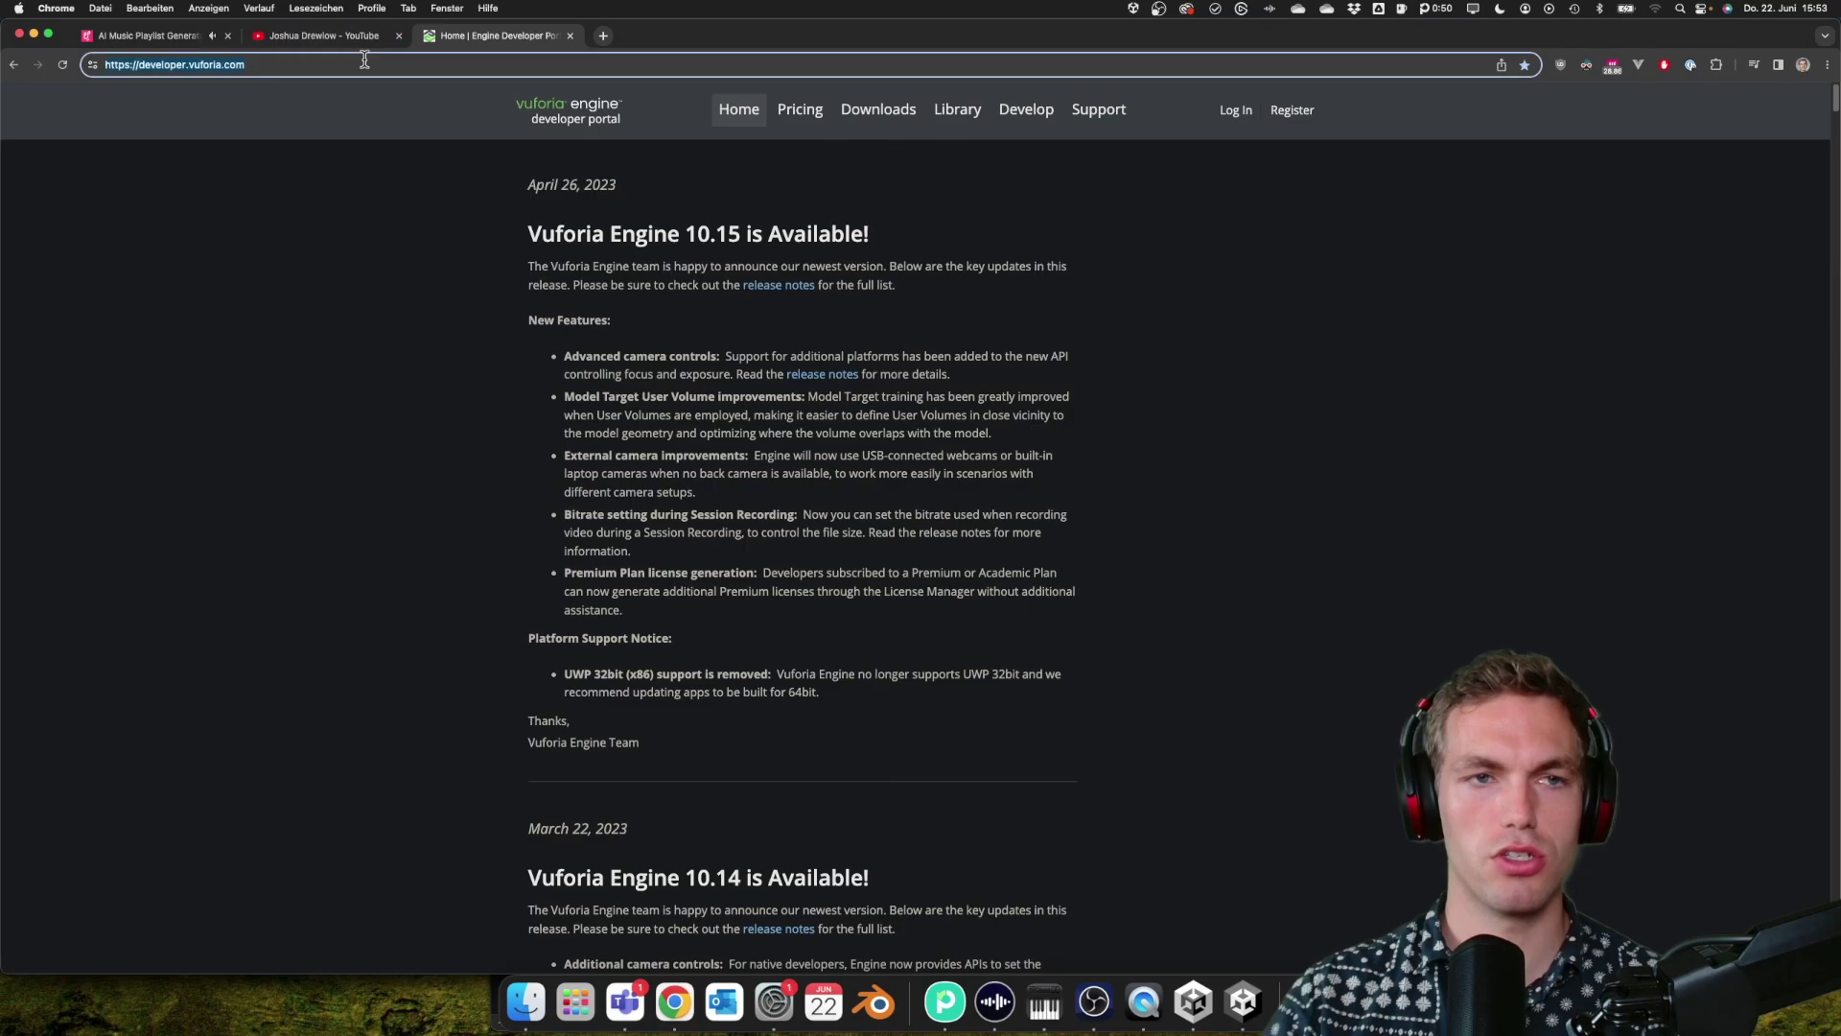
pyautogui.press('Return')
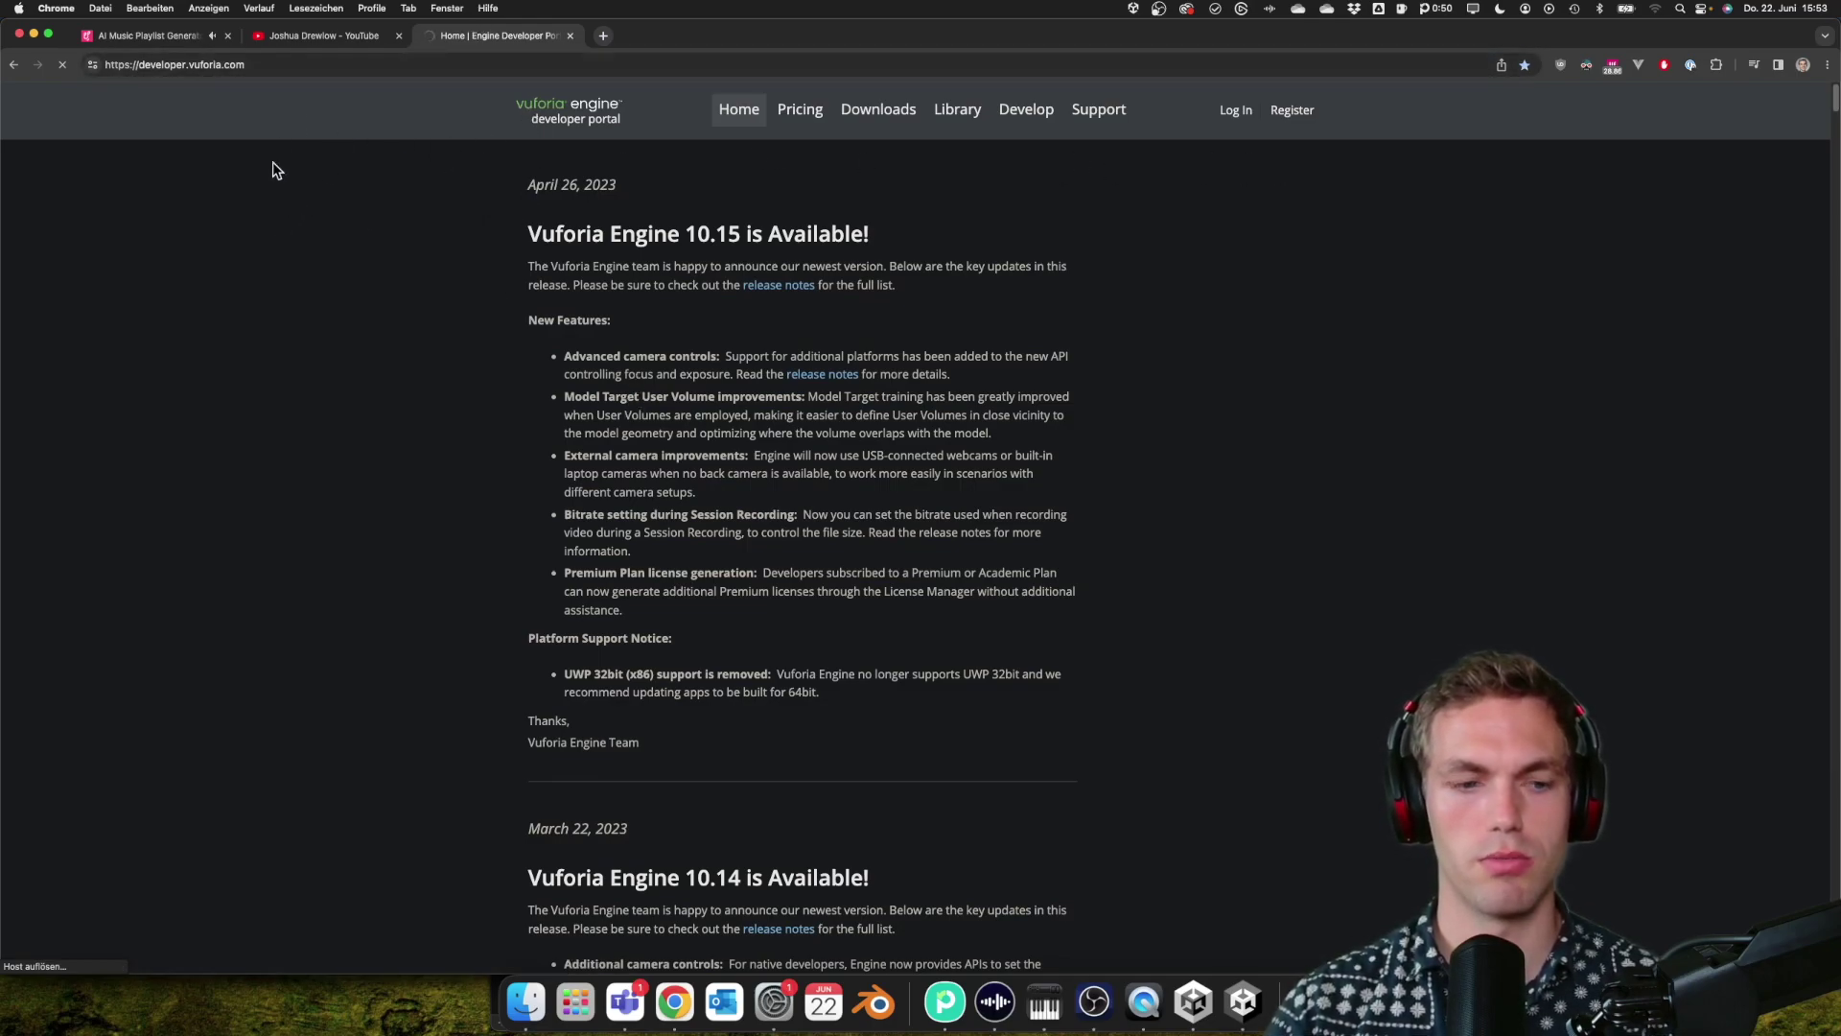
pyautogui.click(1653, 9)
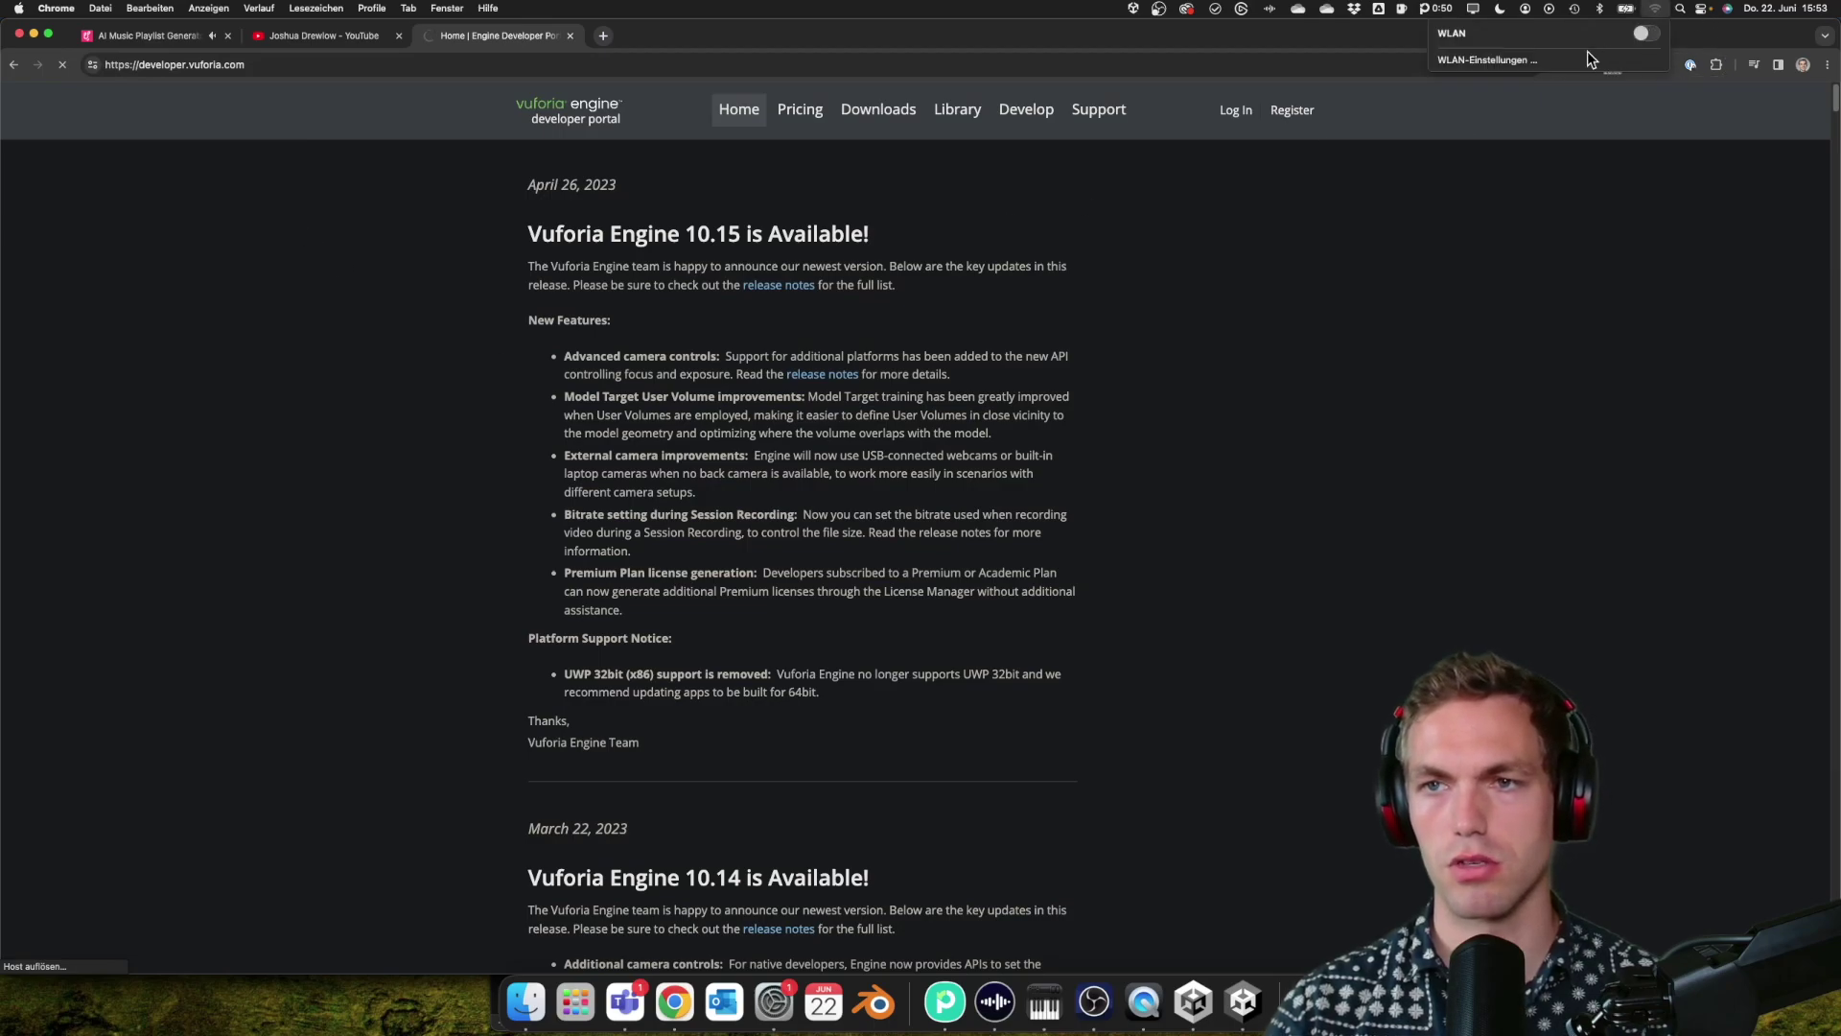
pyautogui.click(1657, 9)
# - Search 'area' in the address bar and open the Area Targets in Unity suggestion
pyautogui.click(211, 65)
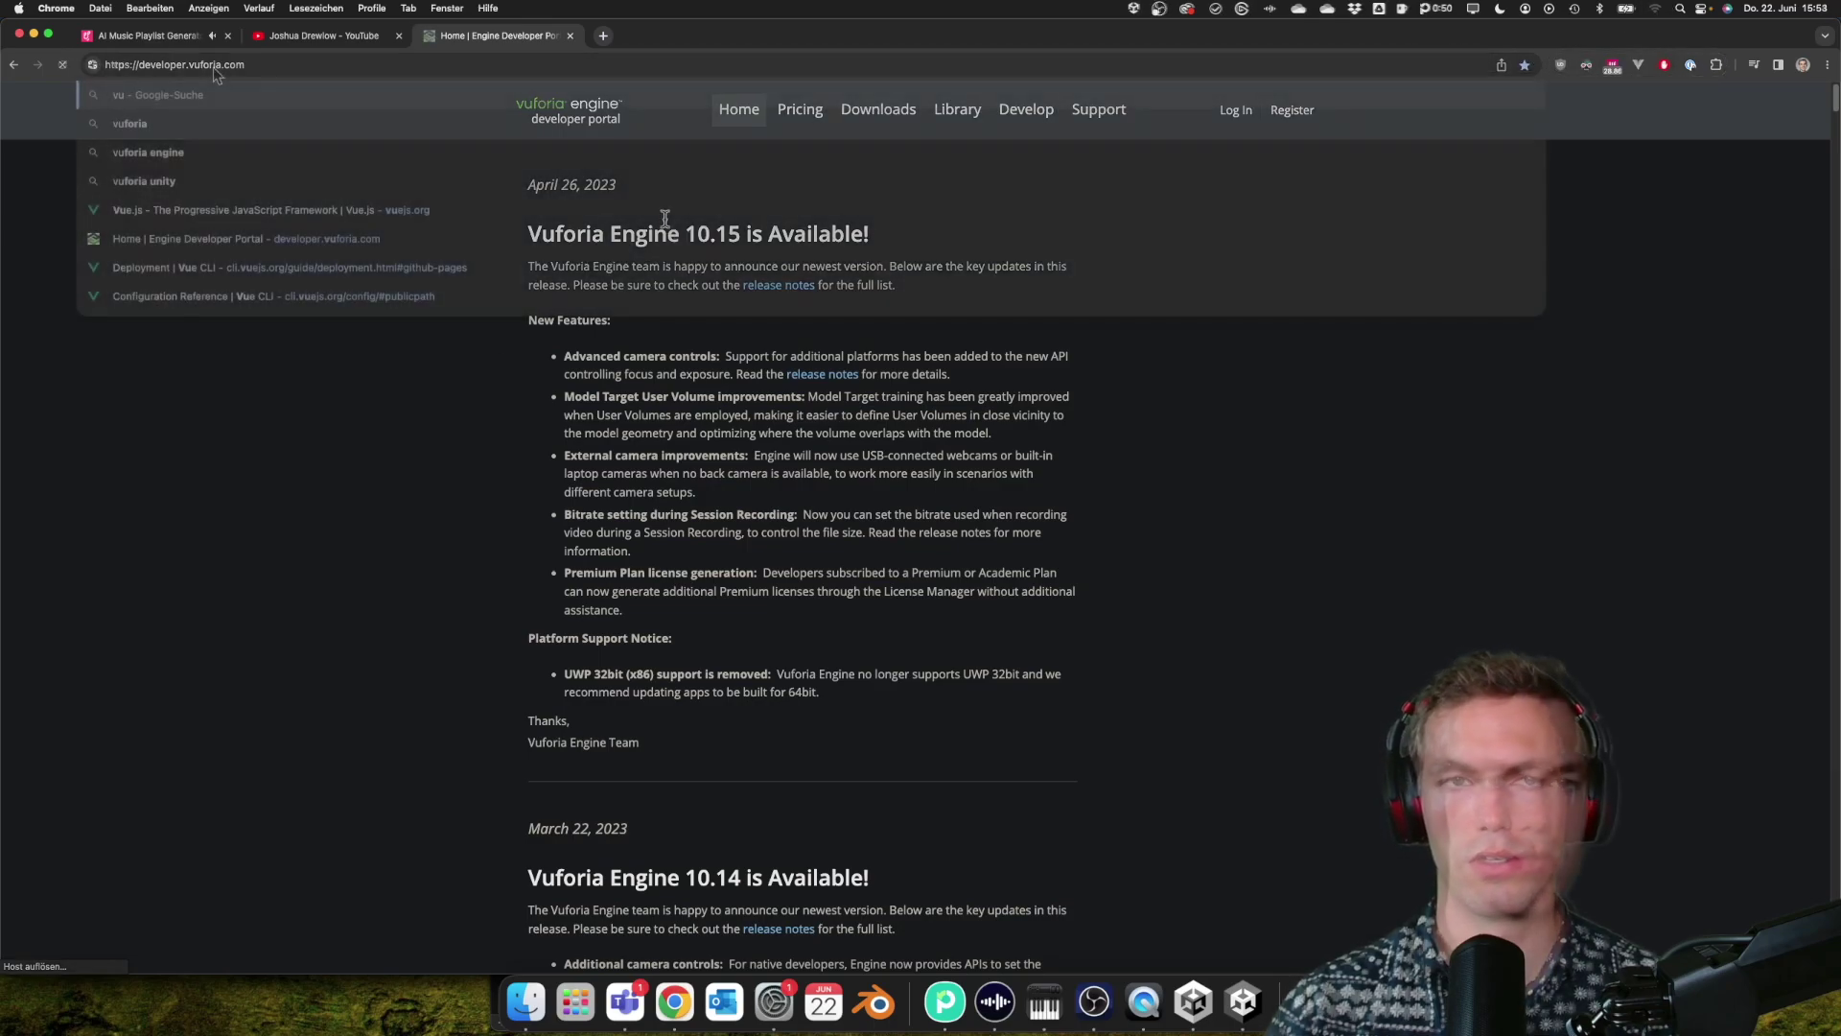
pyautogui.write('area')
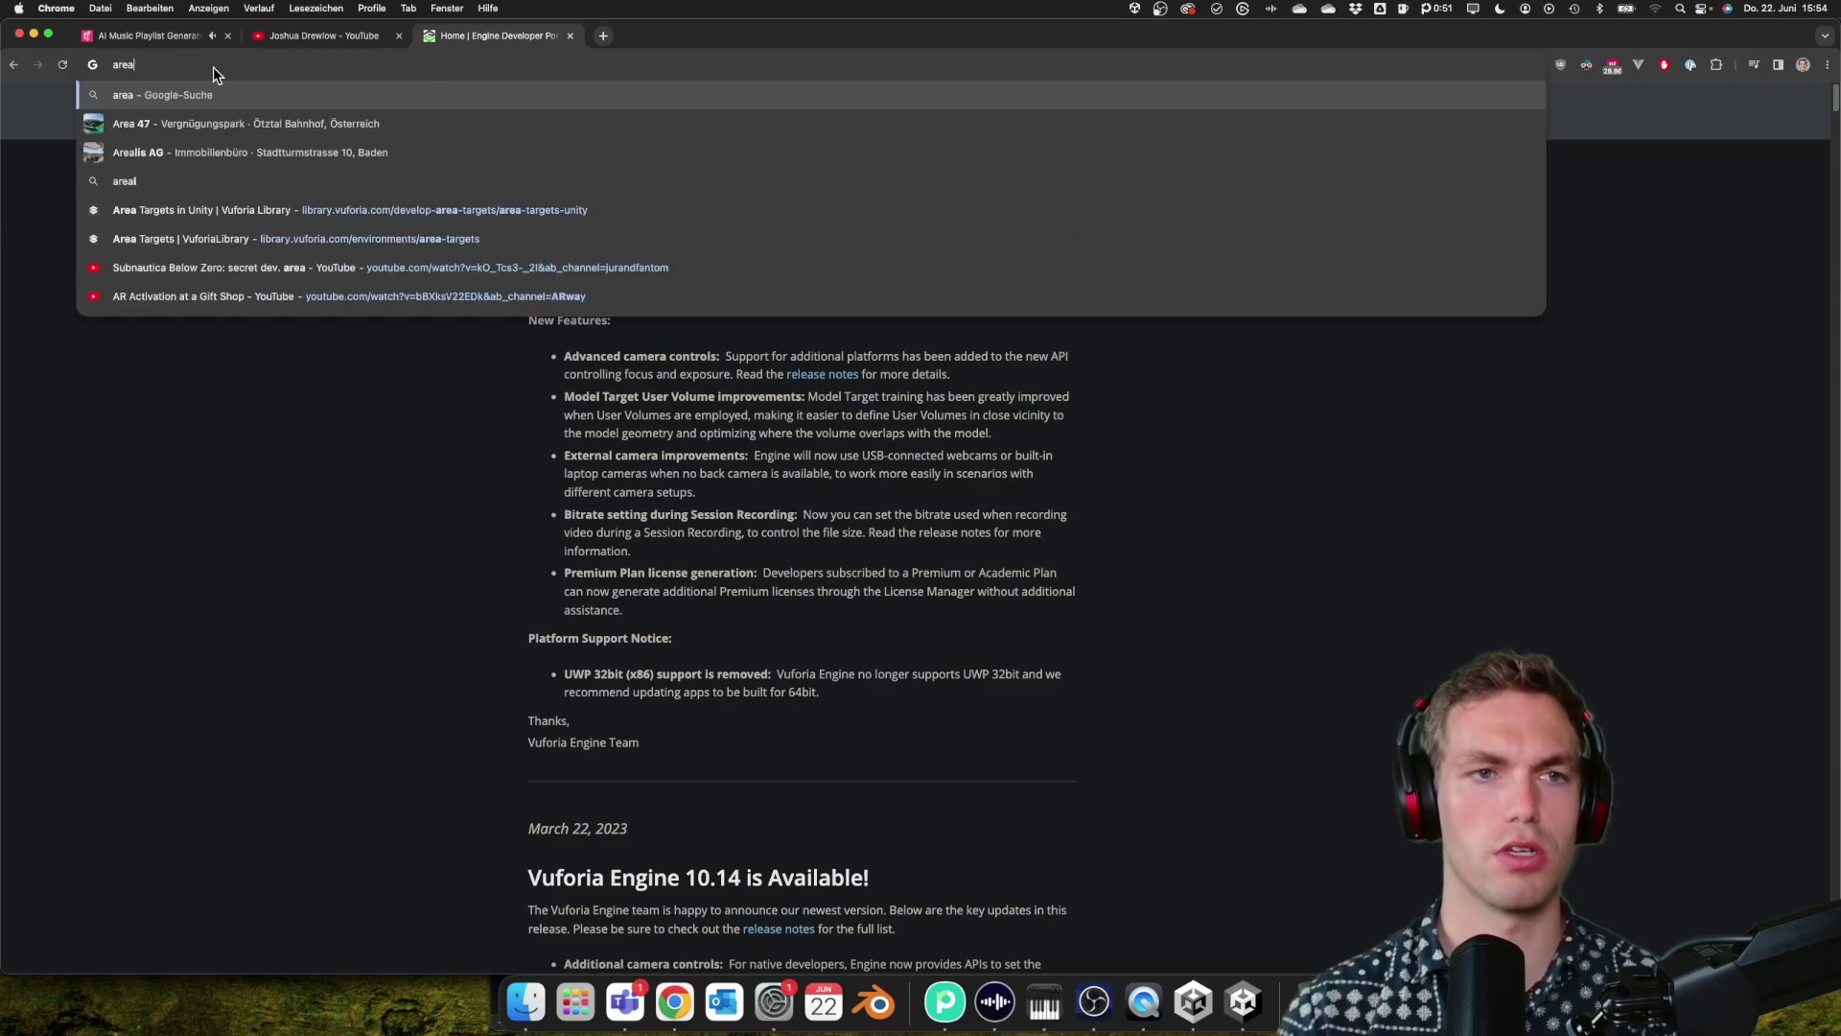
pyautogui.press('Down')
pyautogui.press('Down')
pyautogui.press('Down')
pyautogui.press('Down')
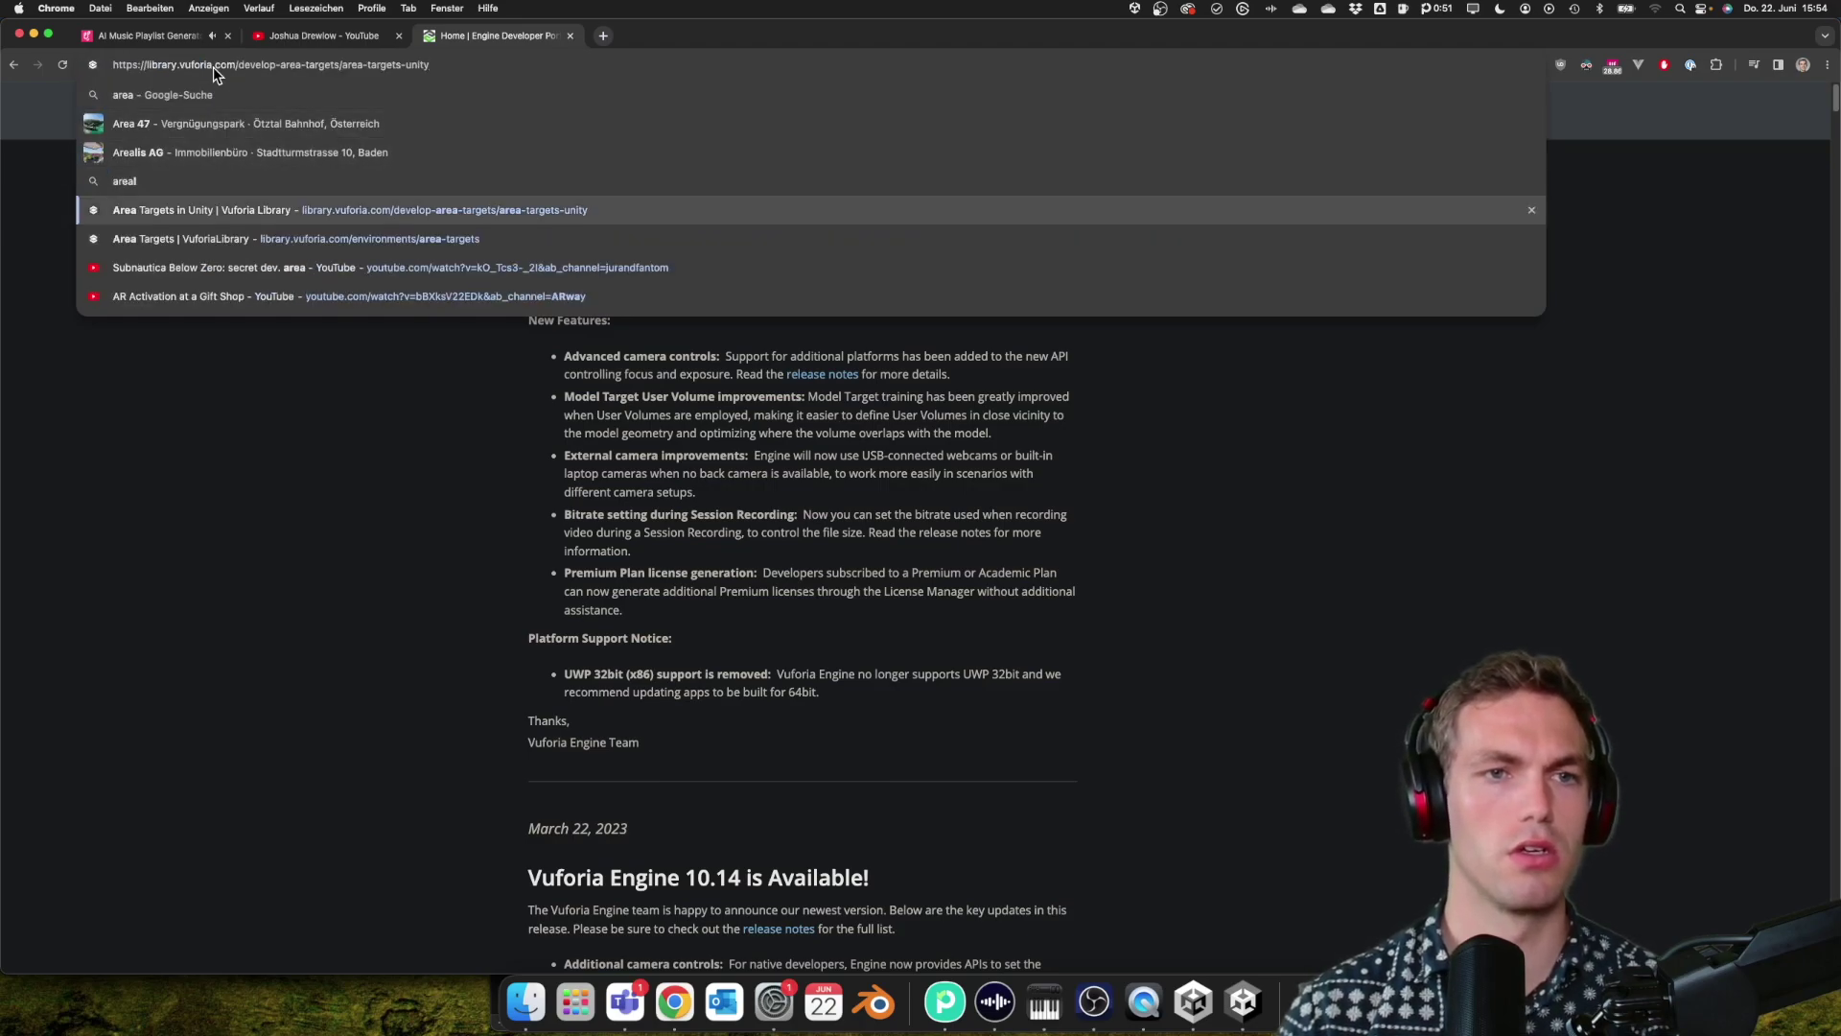
pyautogui.press('Return')
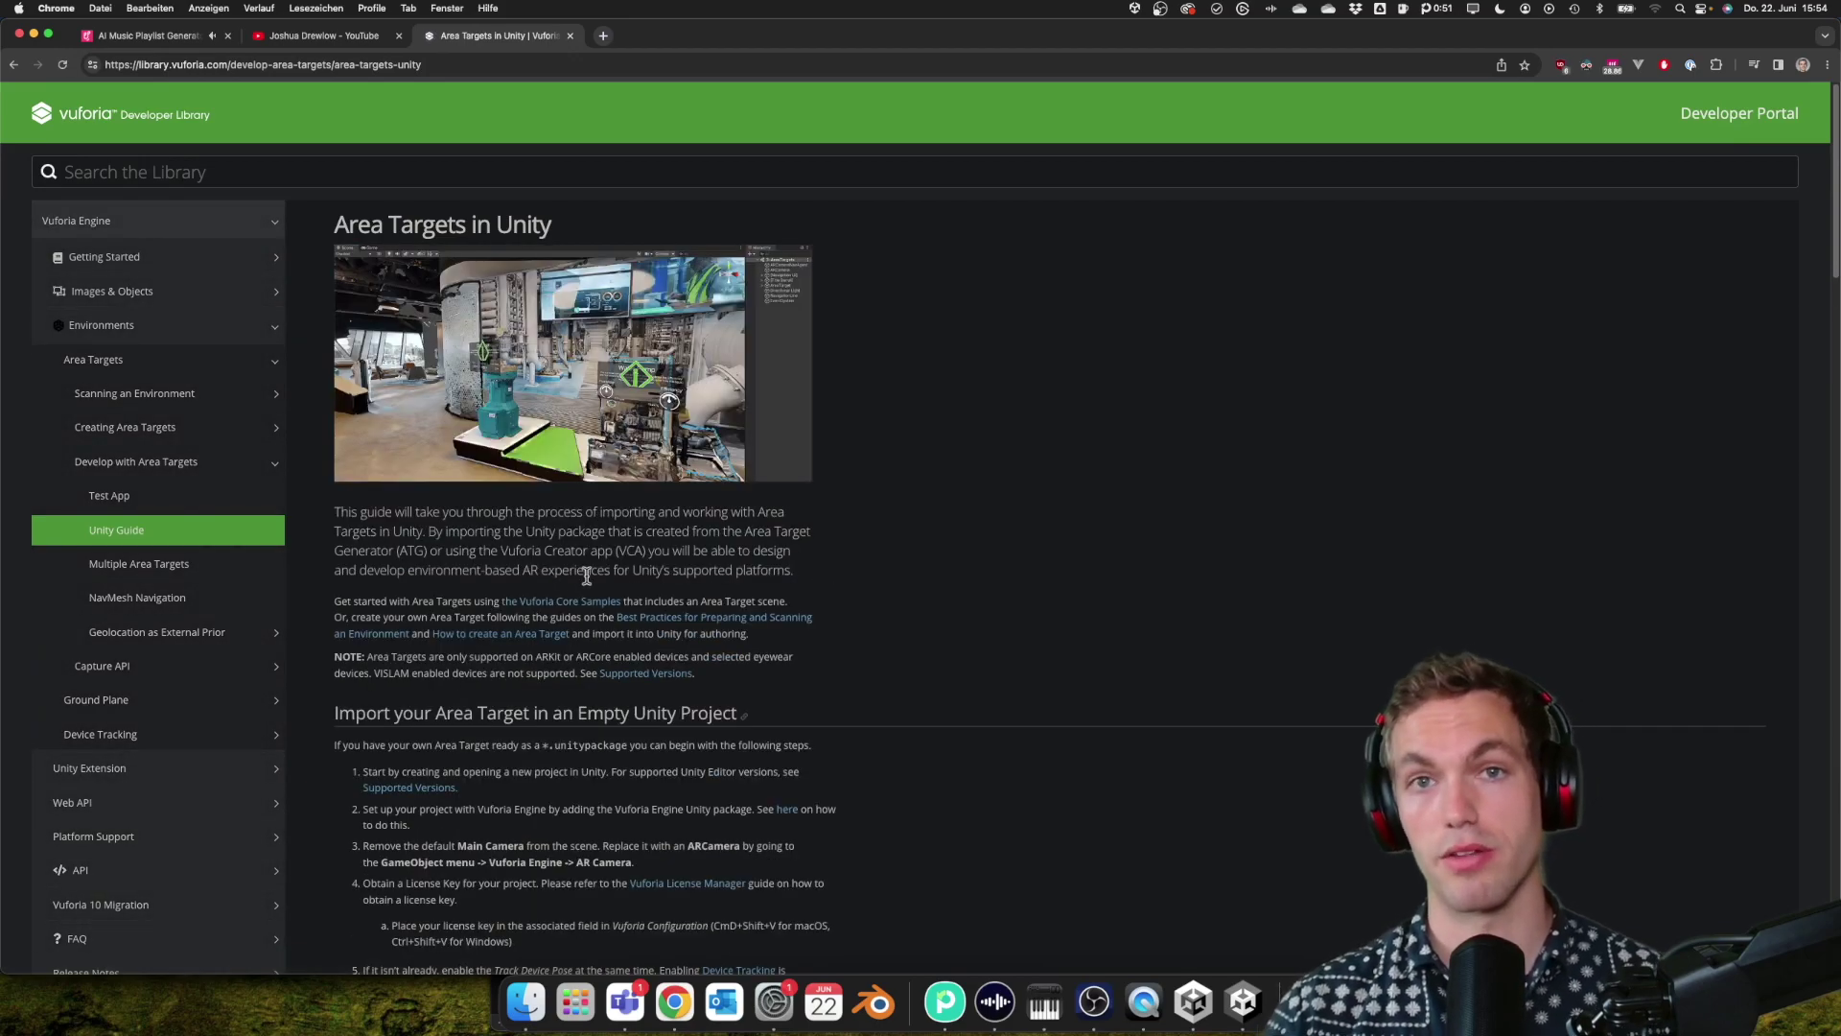
# - Open the Multiple Area Targets guide and highlight its introductory paragraphs
pyautogui.scroll(-3, 484, 667)
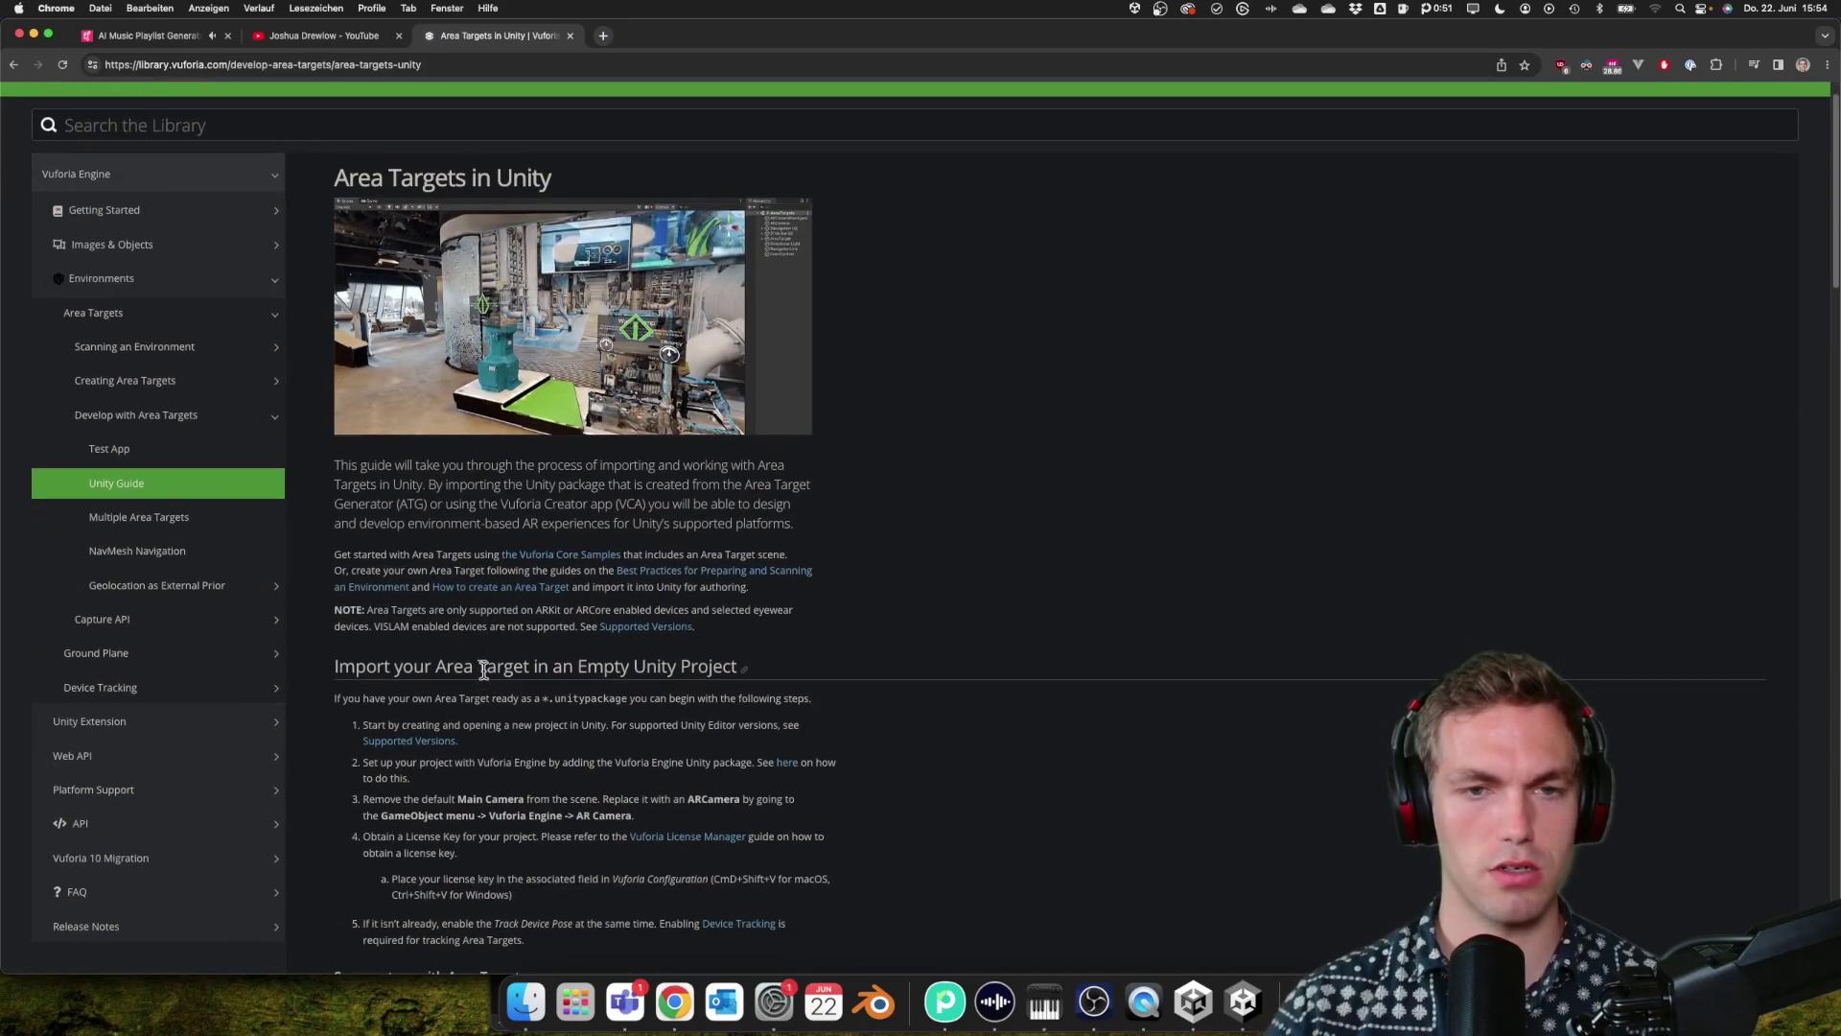
pyautogui.scroll(-15, 485, 670)
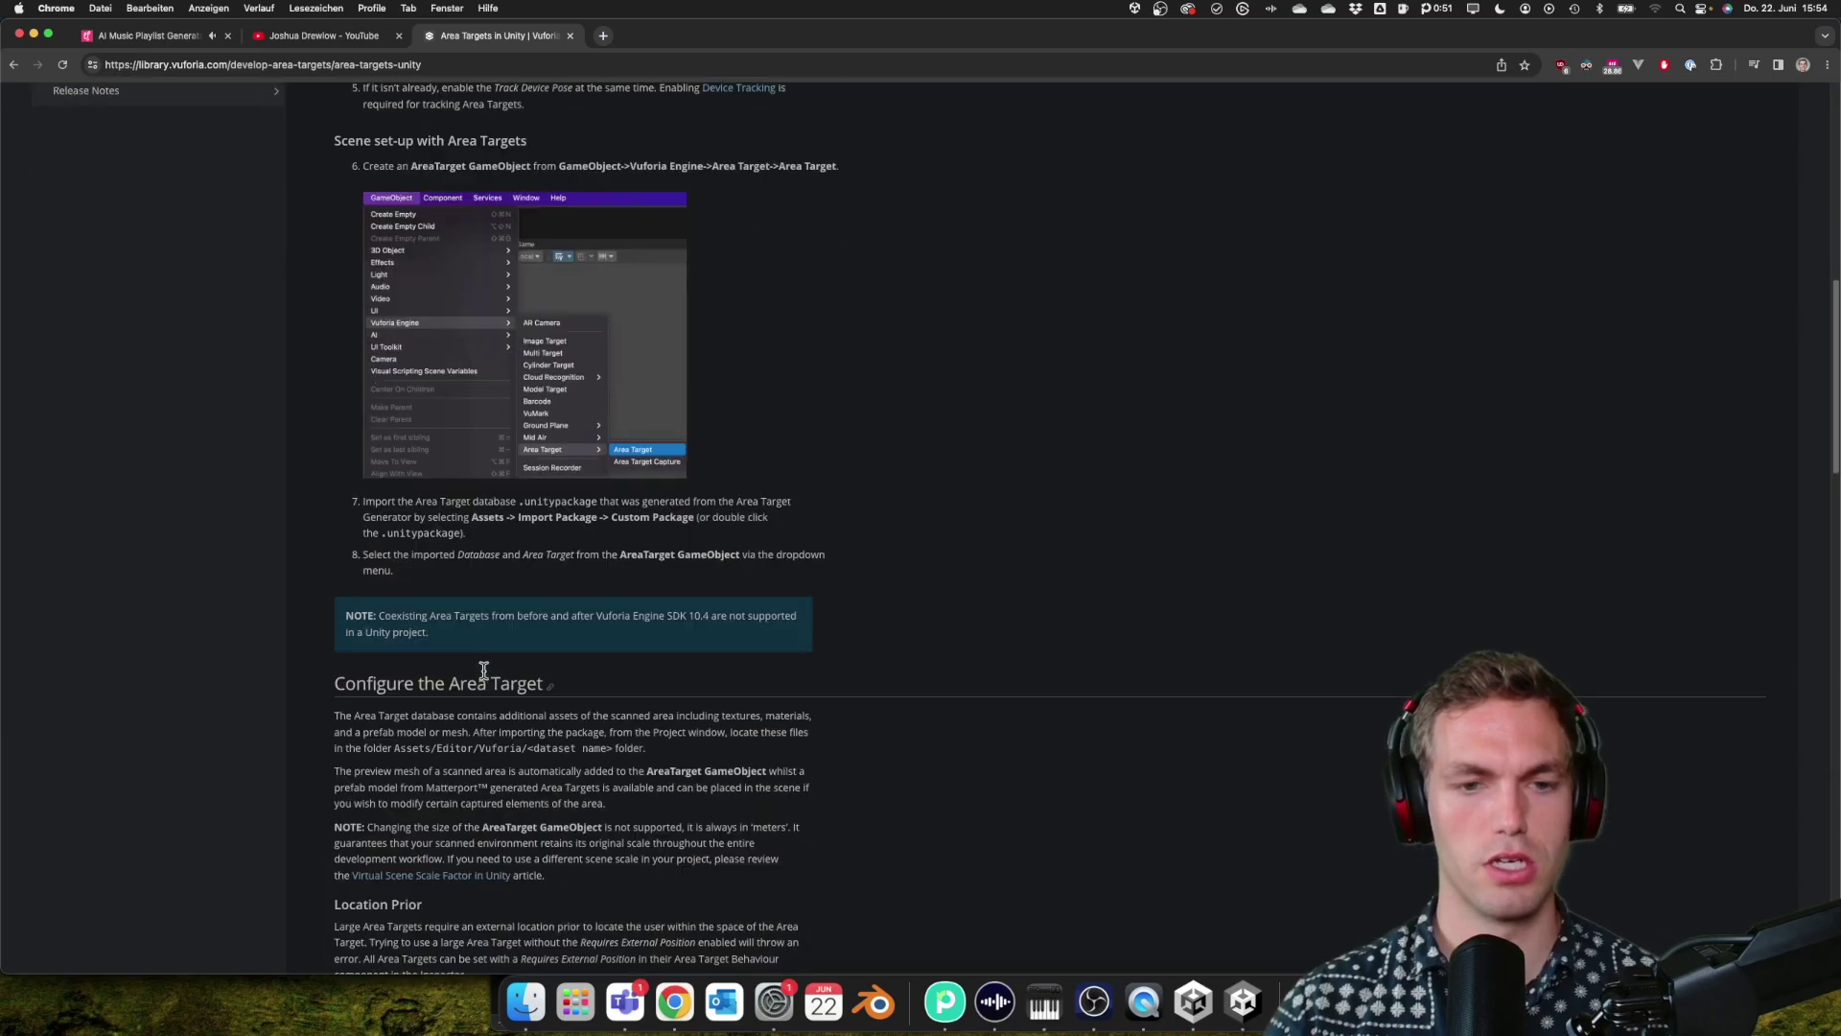
pyautogui.scroll(15, 485, 670)
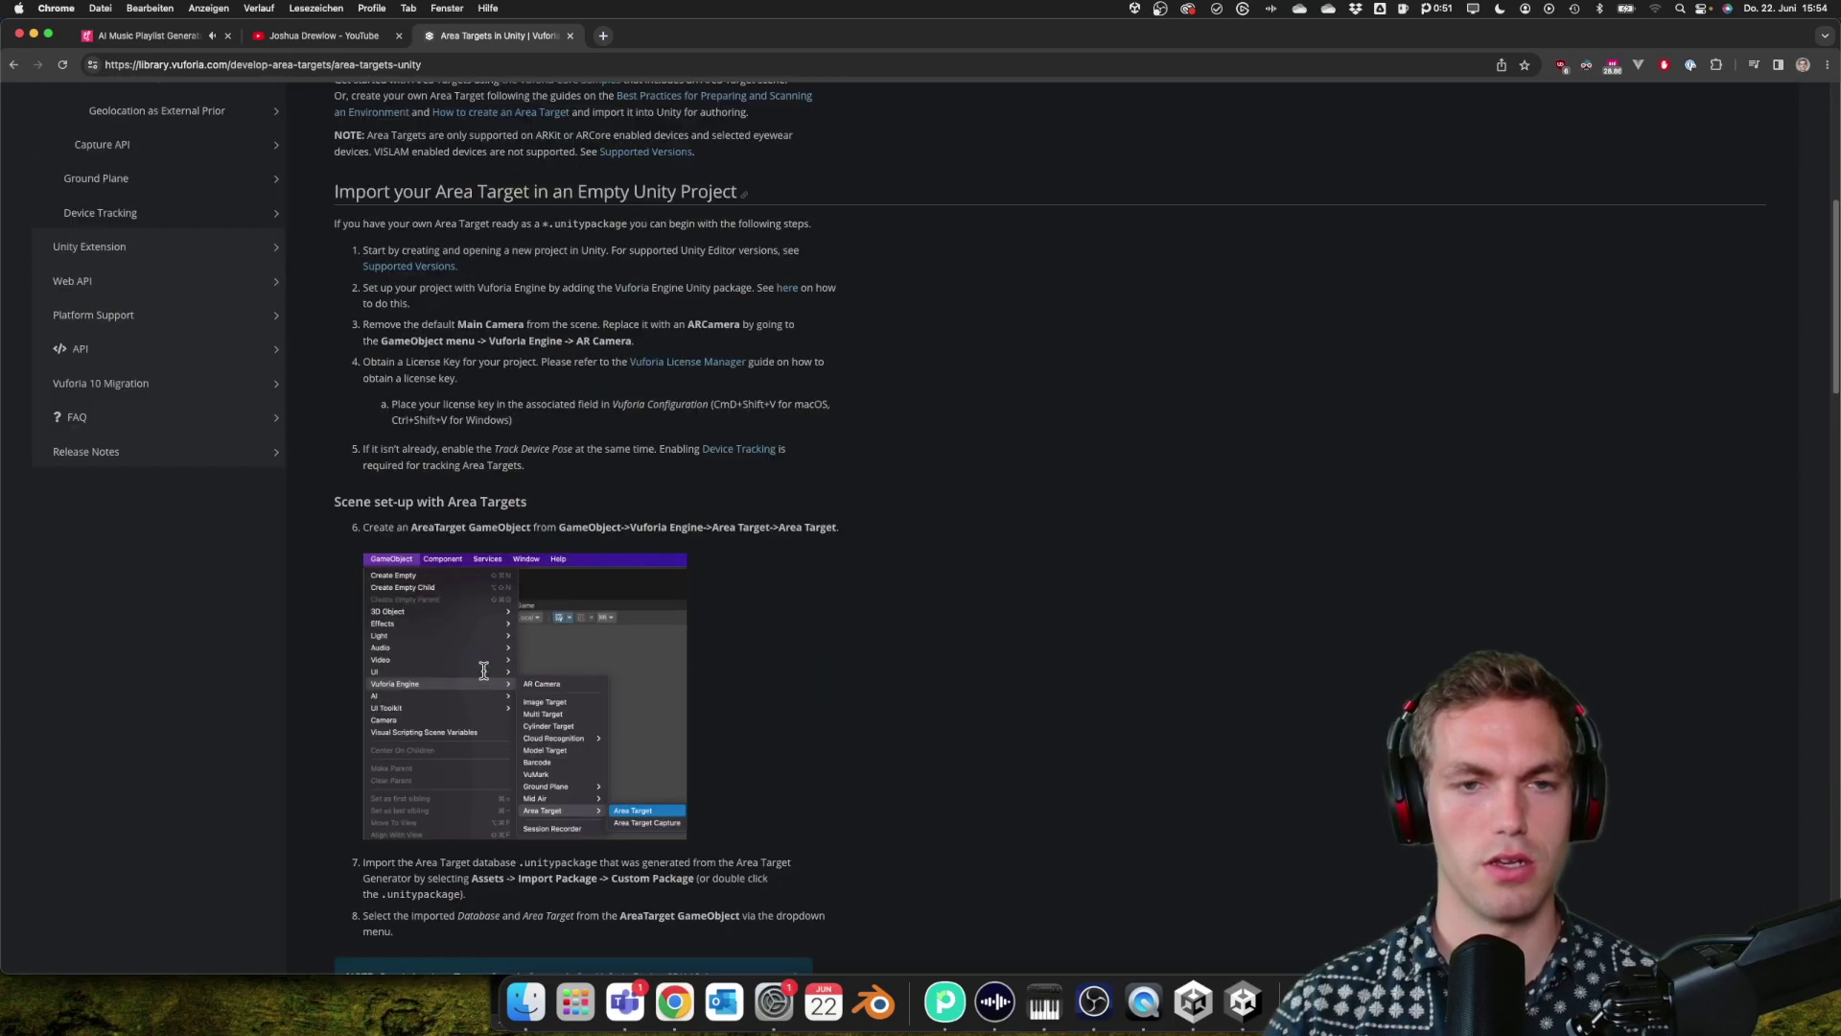
pyautogui.scroll(2, 484, 670)
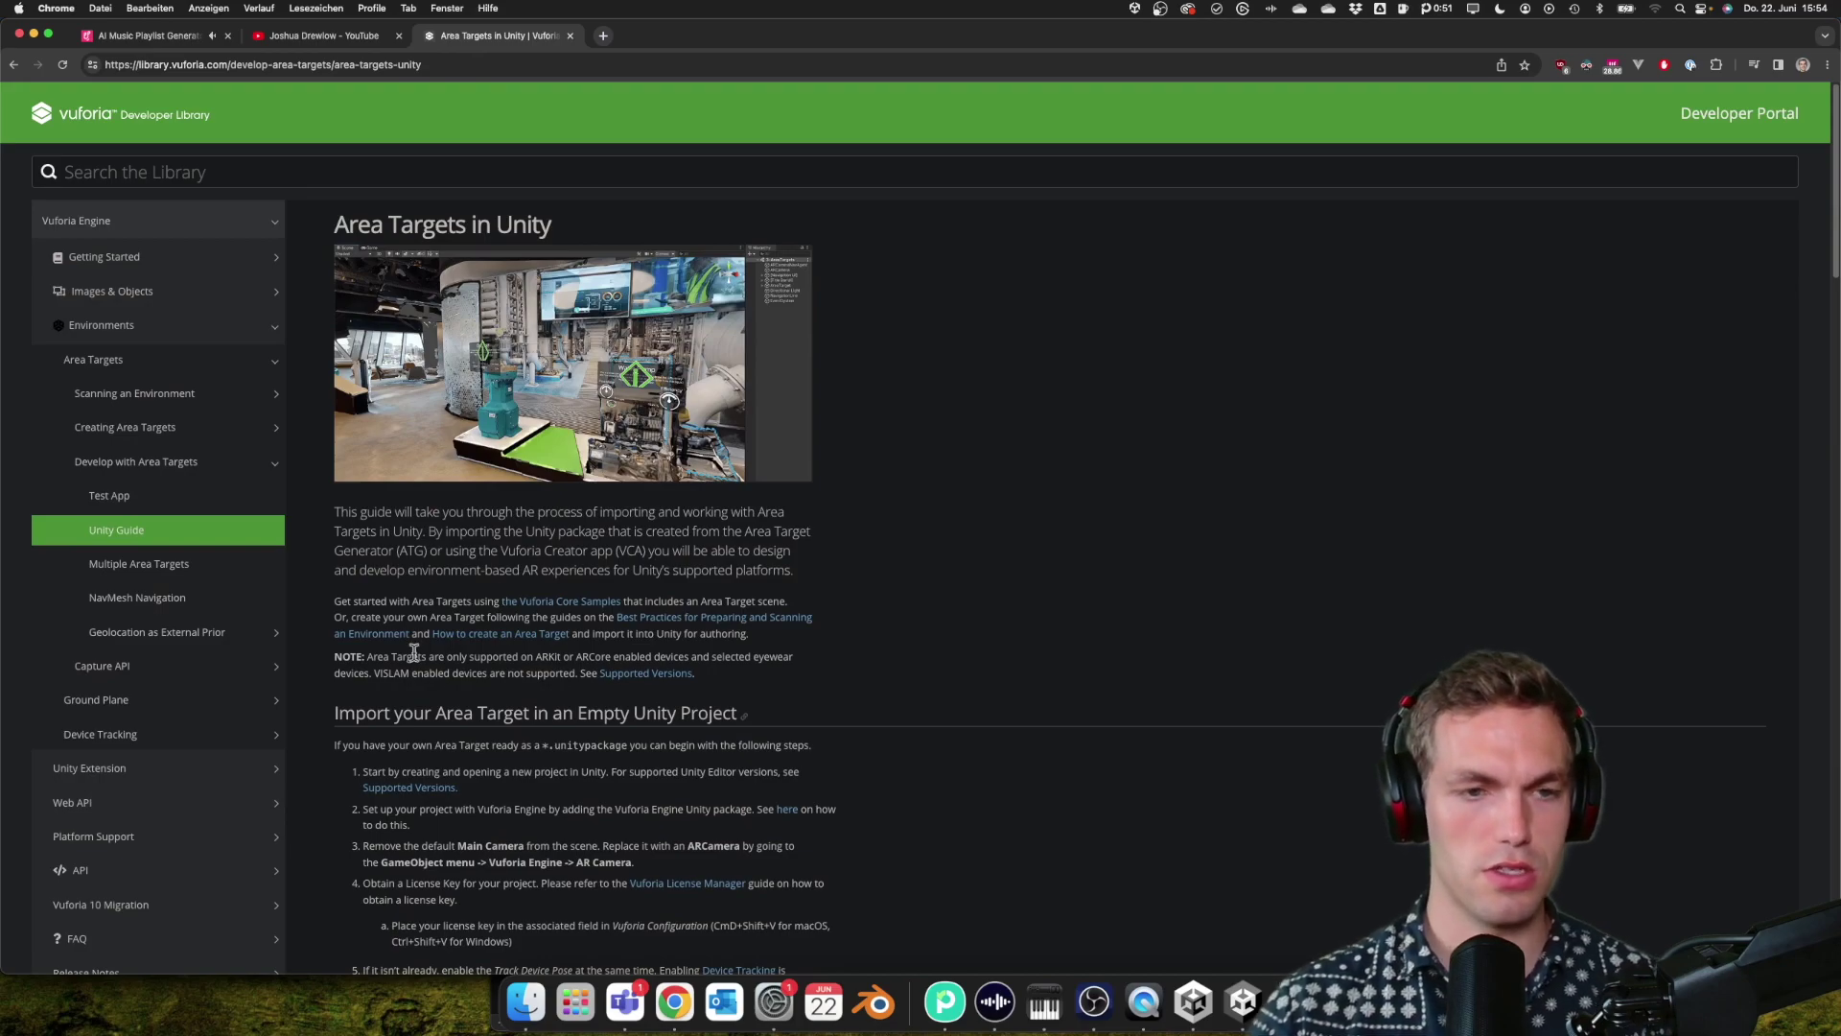
pyautogui.scroll(-1, 401, 590)
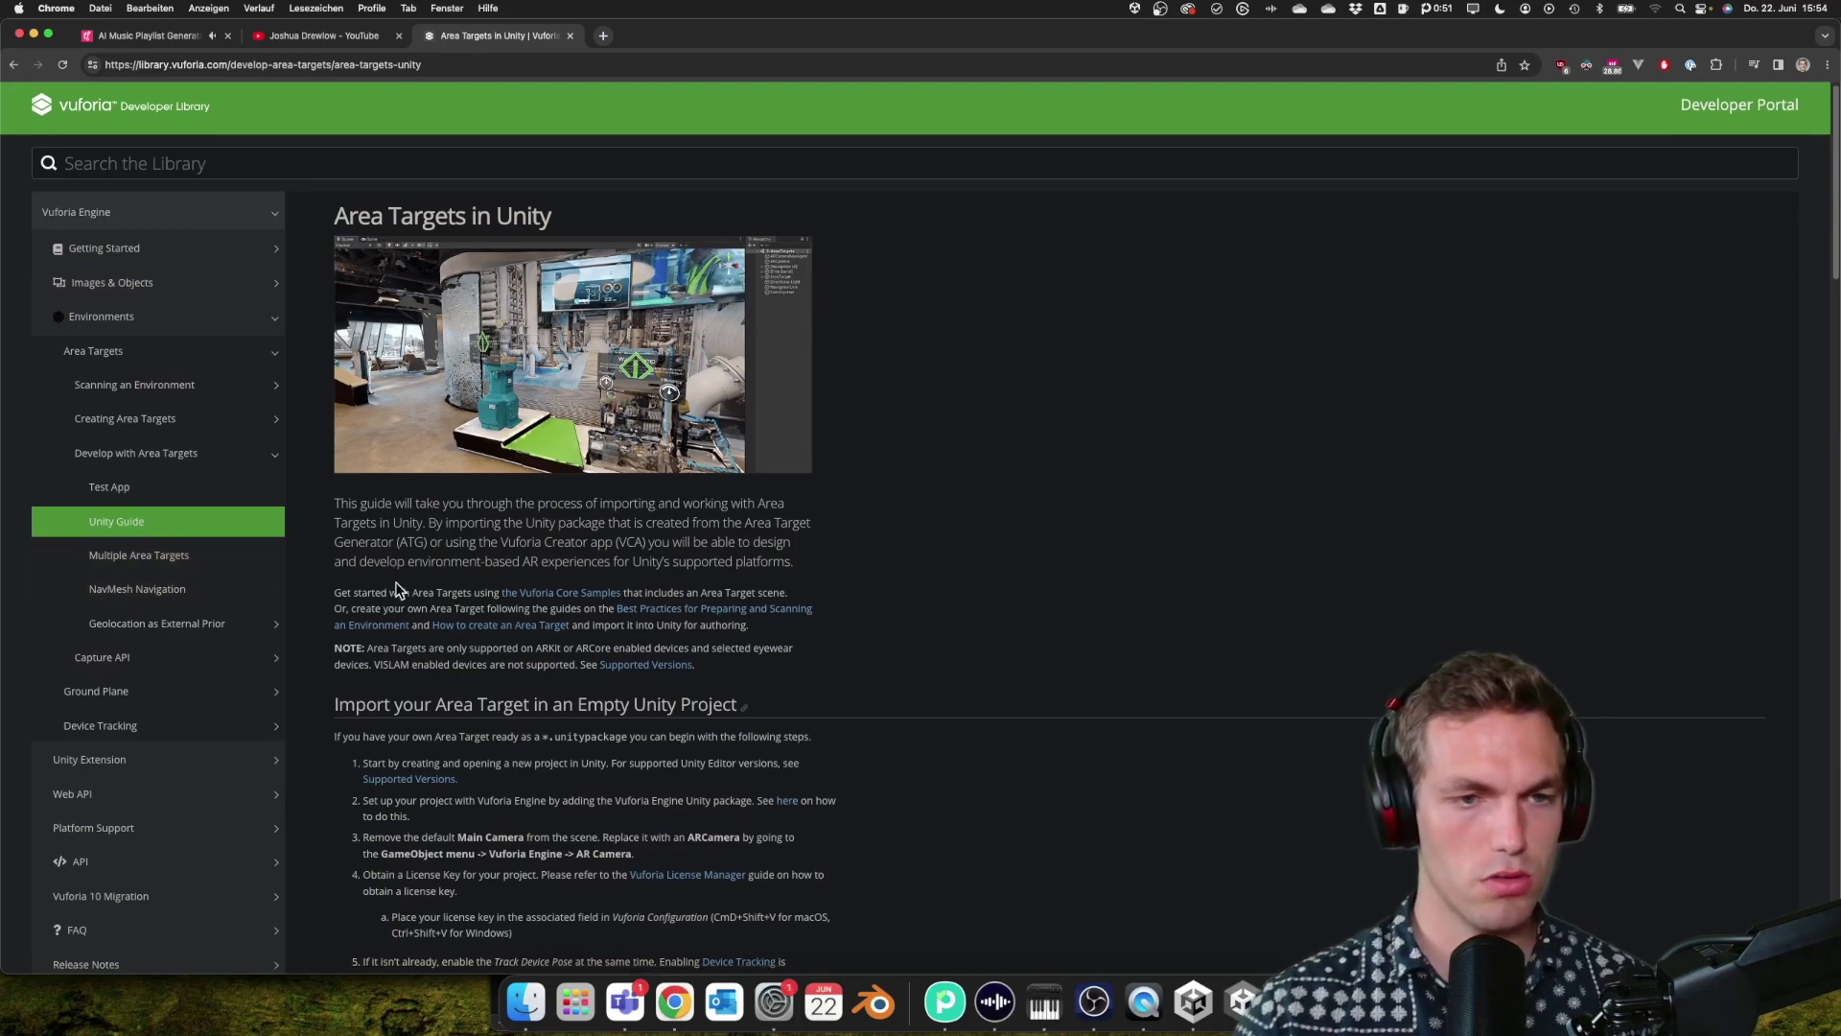
pyautogui.click(170, 561)
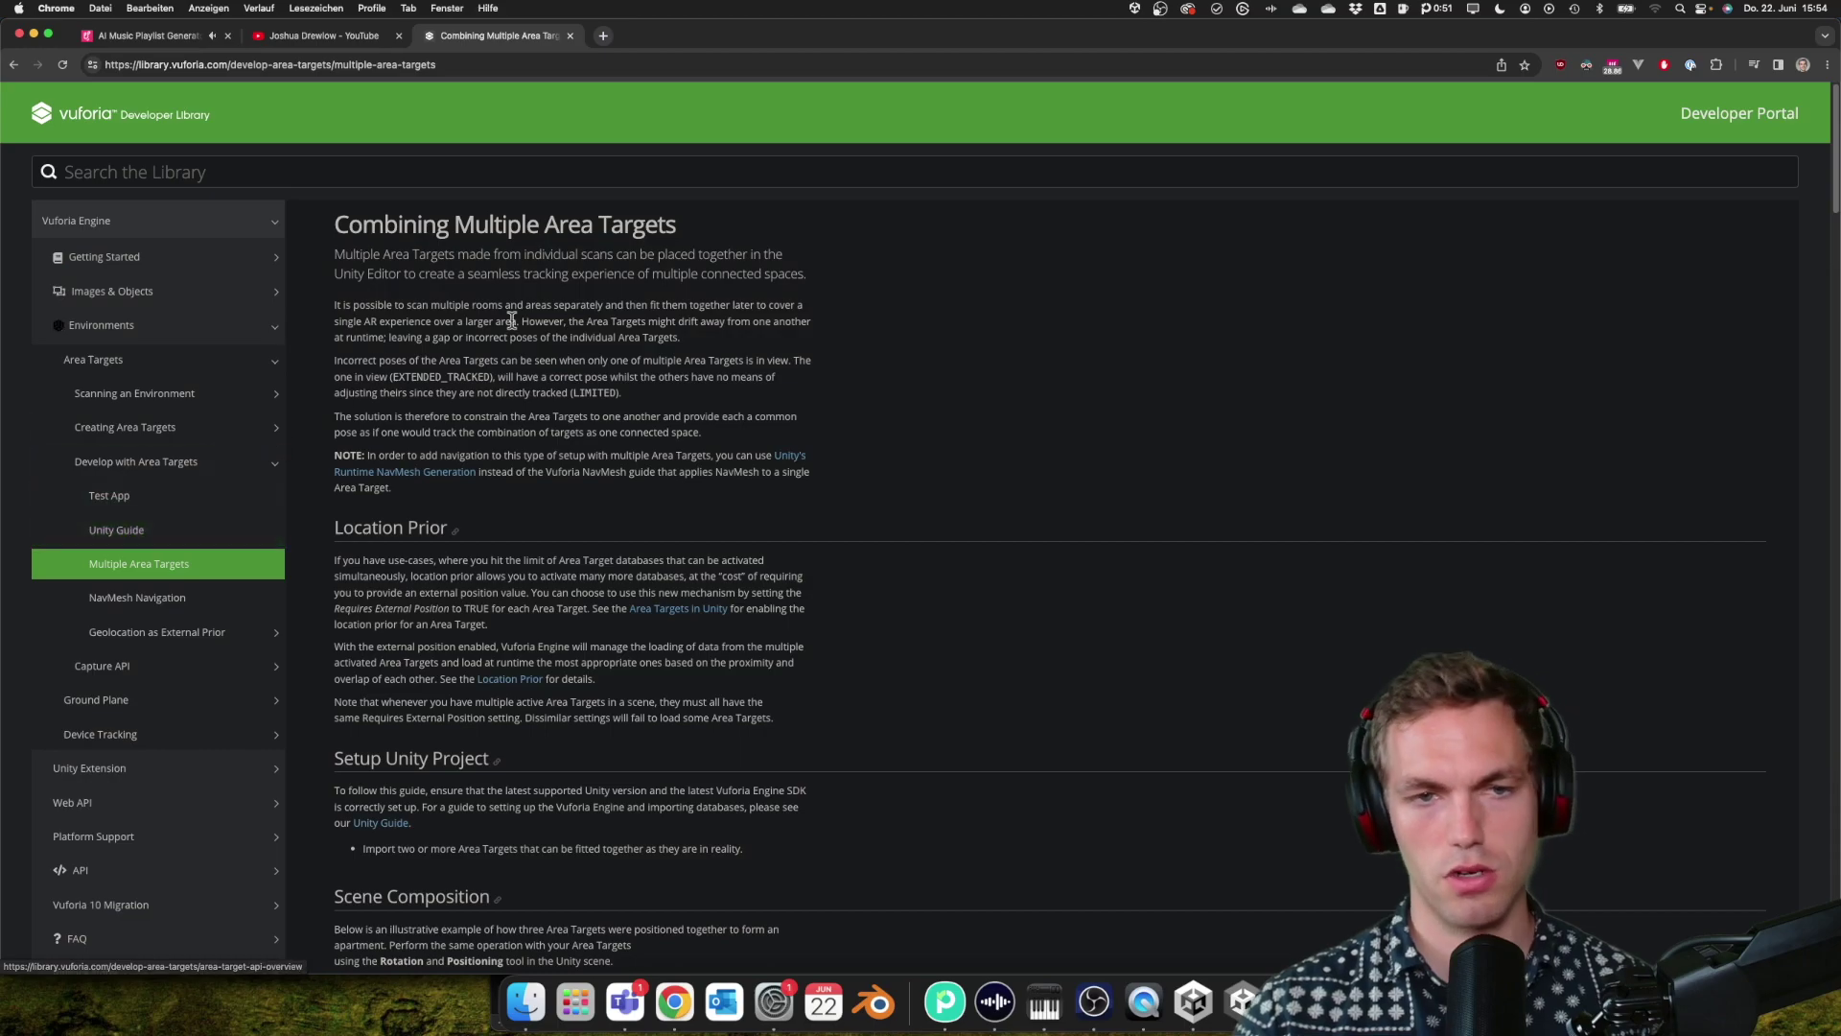
pyautogui.moveTo(347, 224); pyautogui.dragTo(563, 422)
pyautogui.click(500, 507)
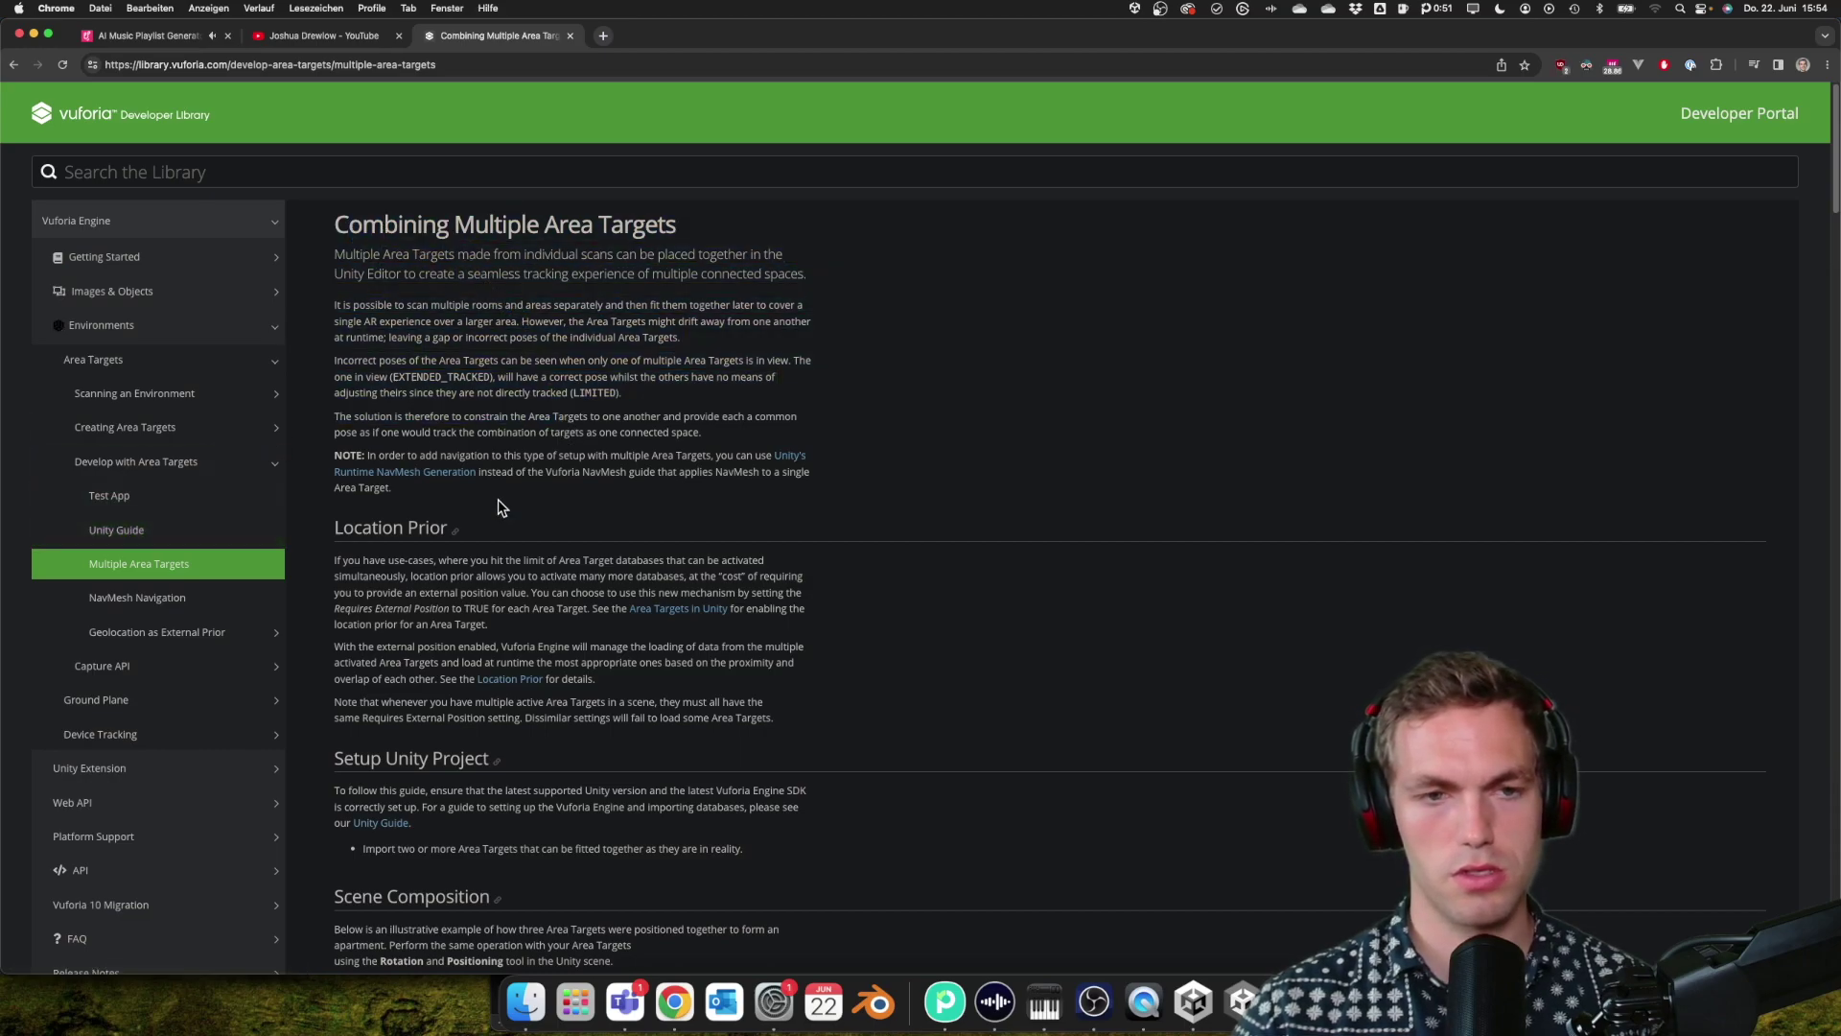
# - Scroll past the MultiArea setup steps to the MultiArea.cs Start and Update code (lines 36–86)
pyautogui.scroll(-5, 497, 508)
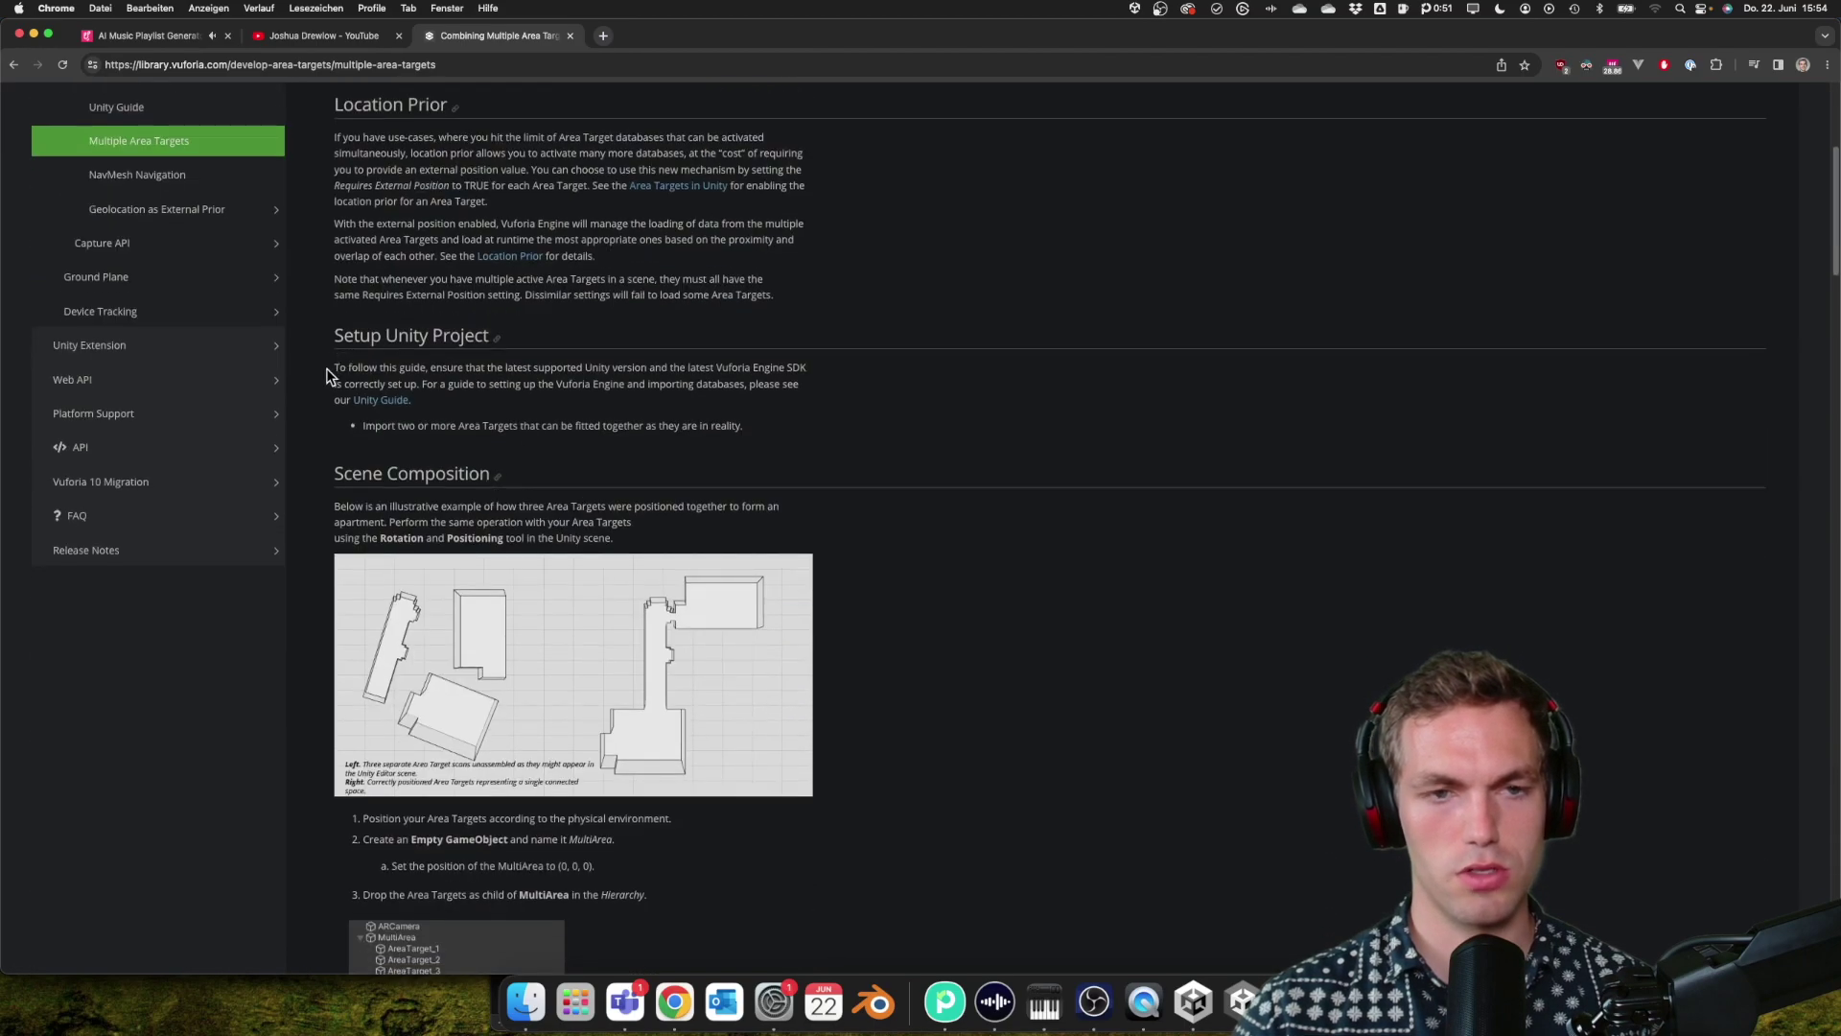
pyautogui.scroll(-4, 486, 528)
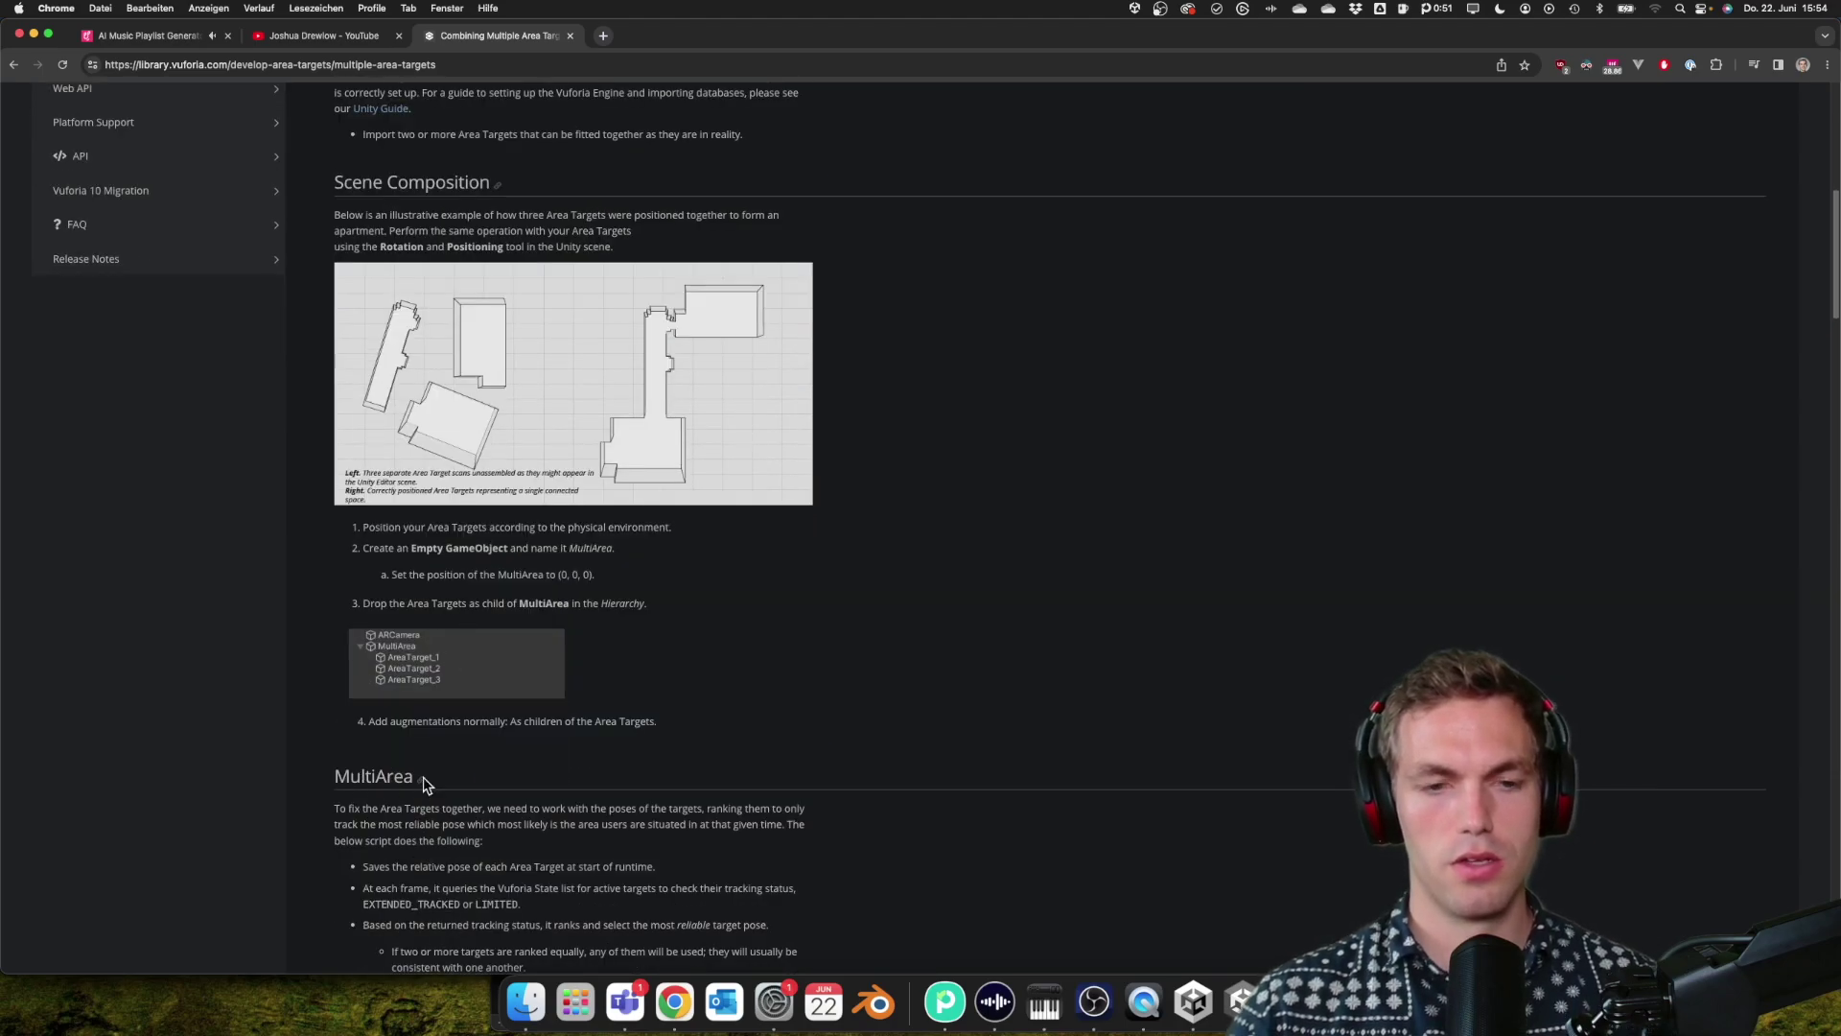
pyautogui.scroll(-6, 428, 784)
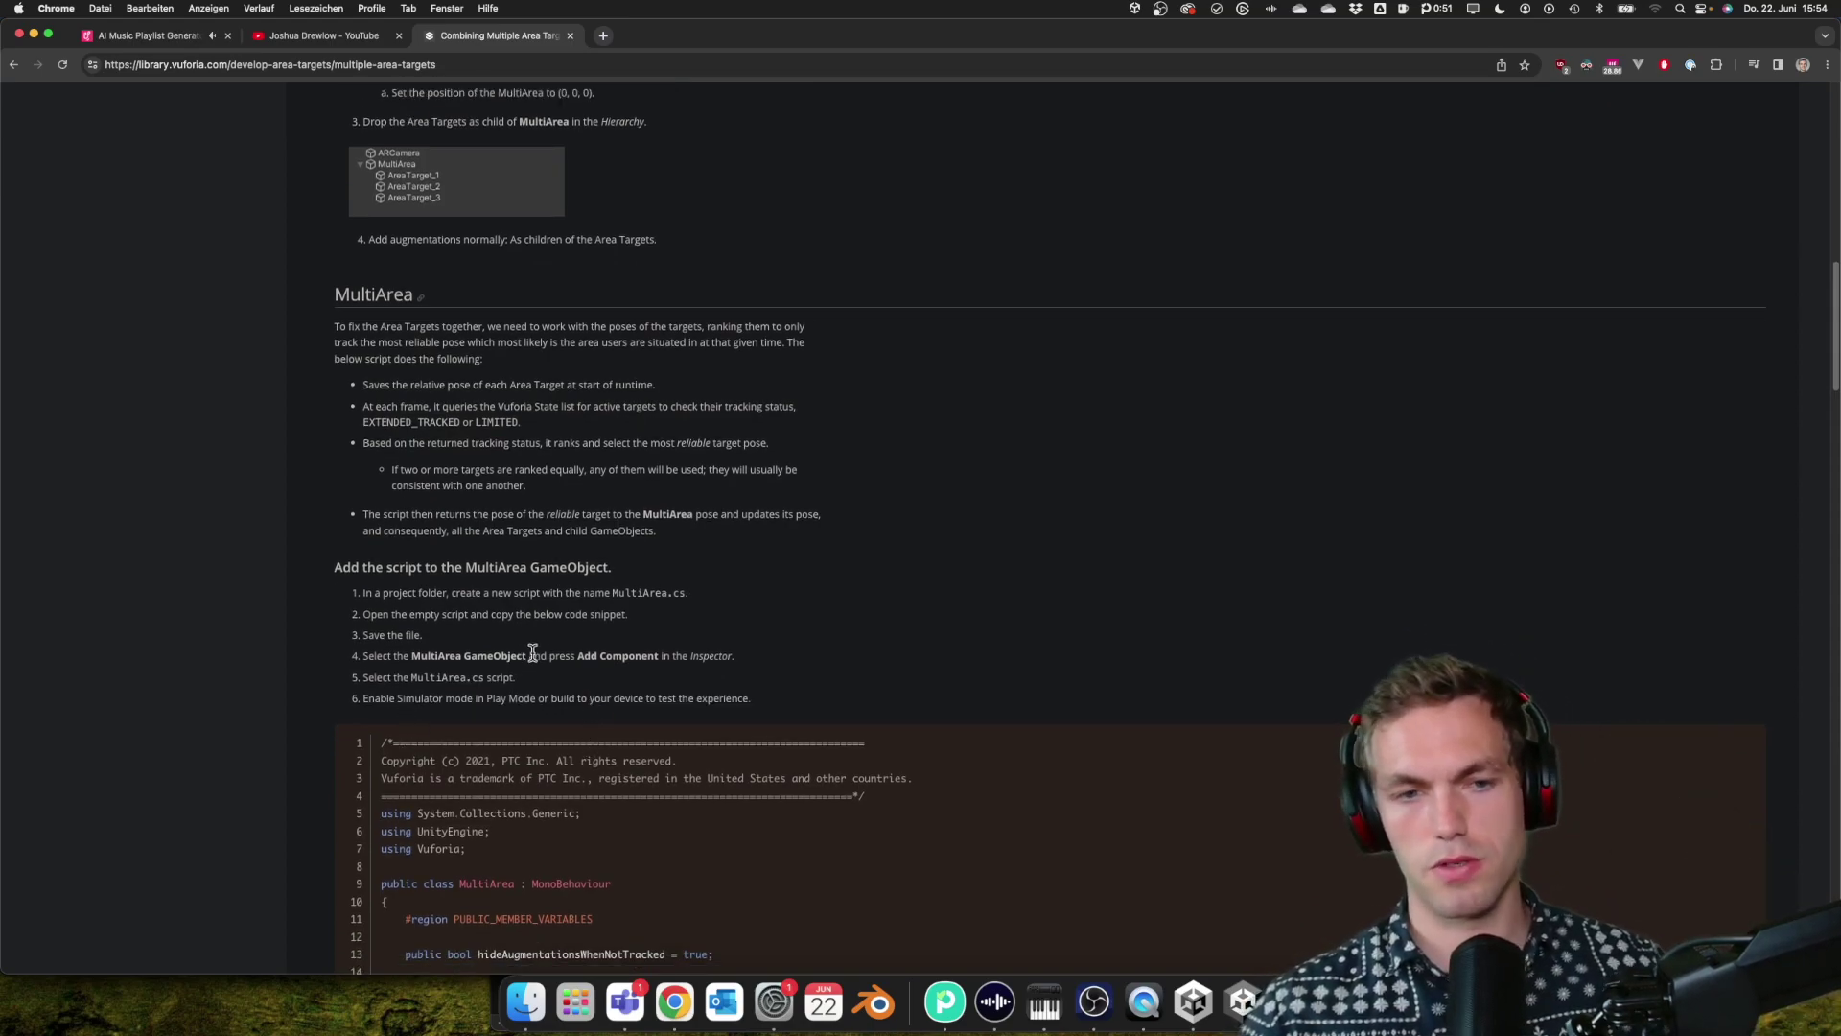
pyautogui.scroll(-1, 533, 653)
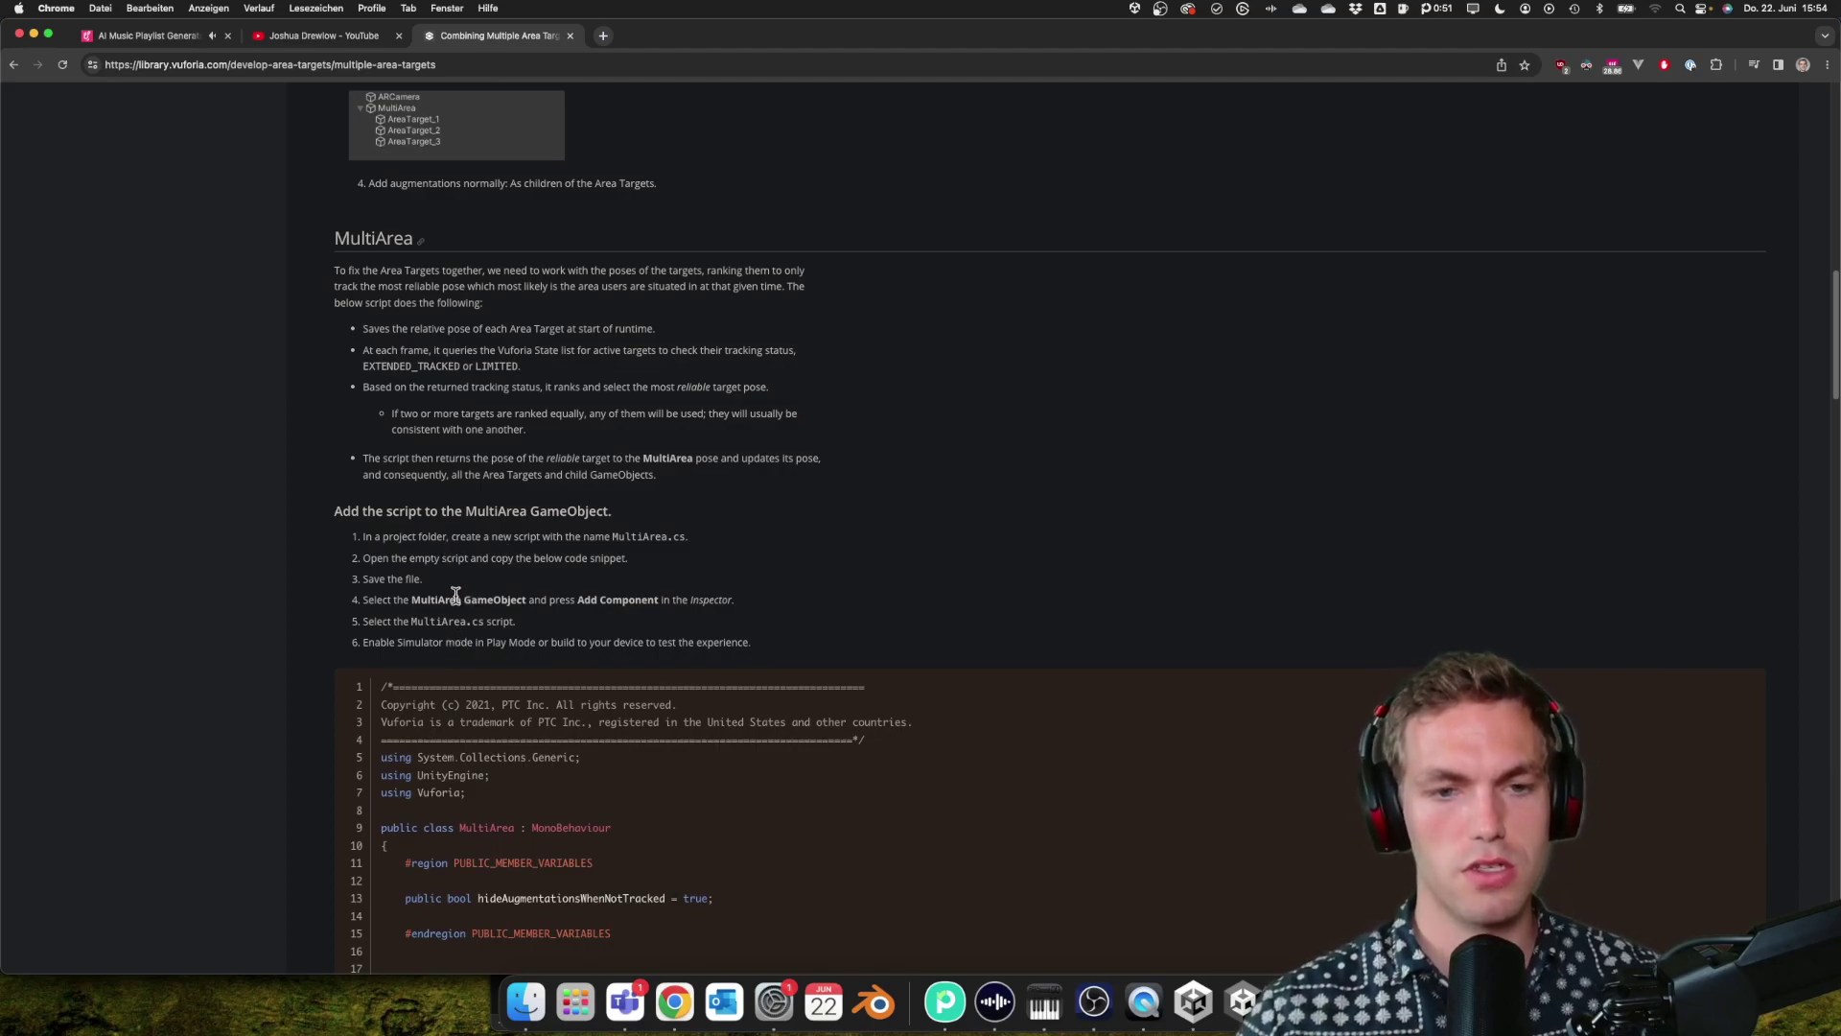
pyautogui.scroll(-2, 455, 595)
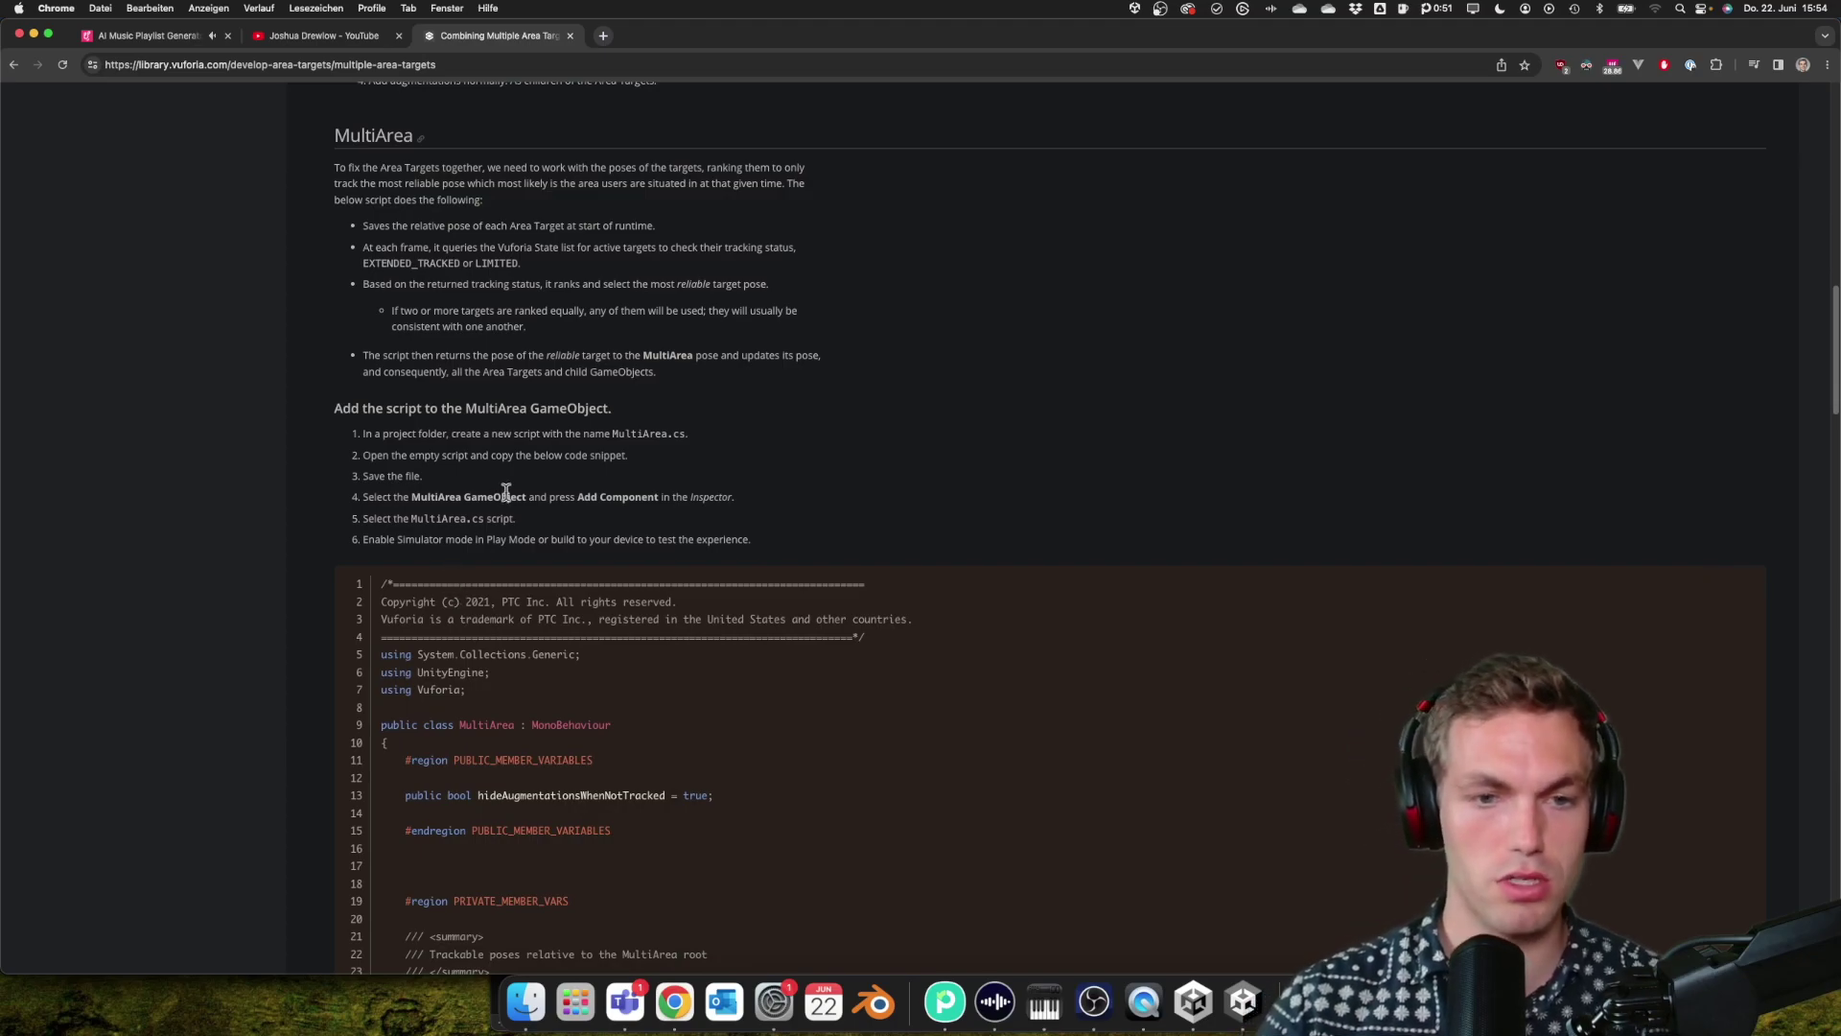
pyautogui.scroll(-7, 485, 547)
pyautogui.scroll(-12, 485, 553)
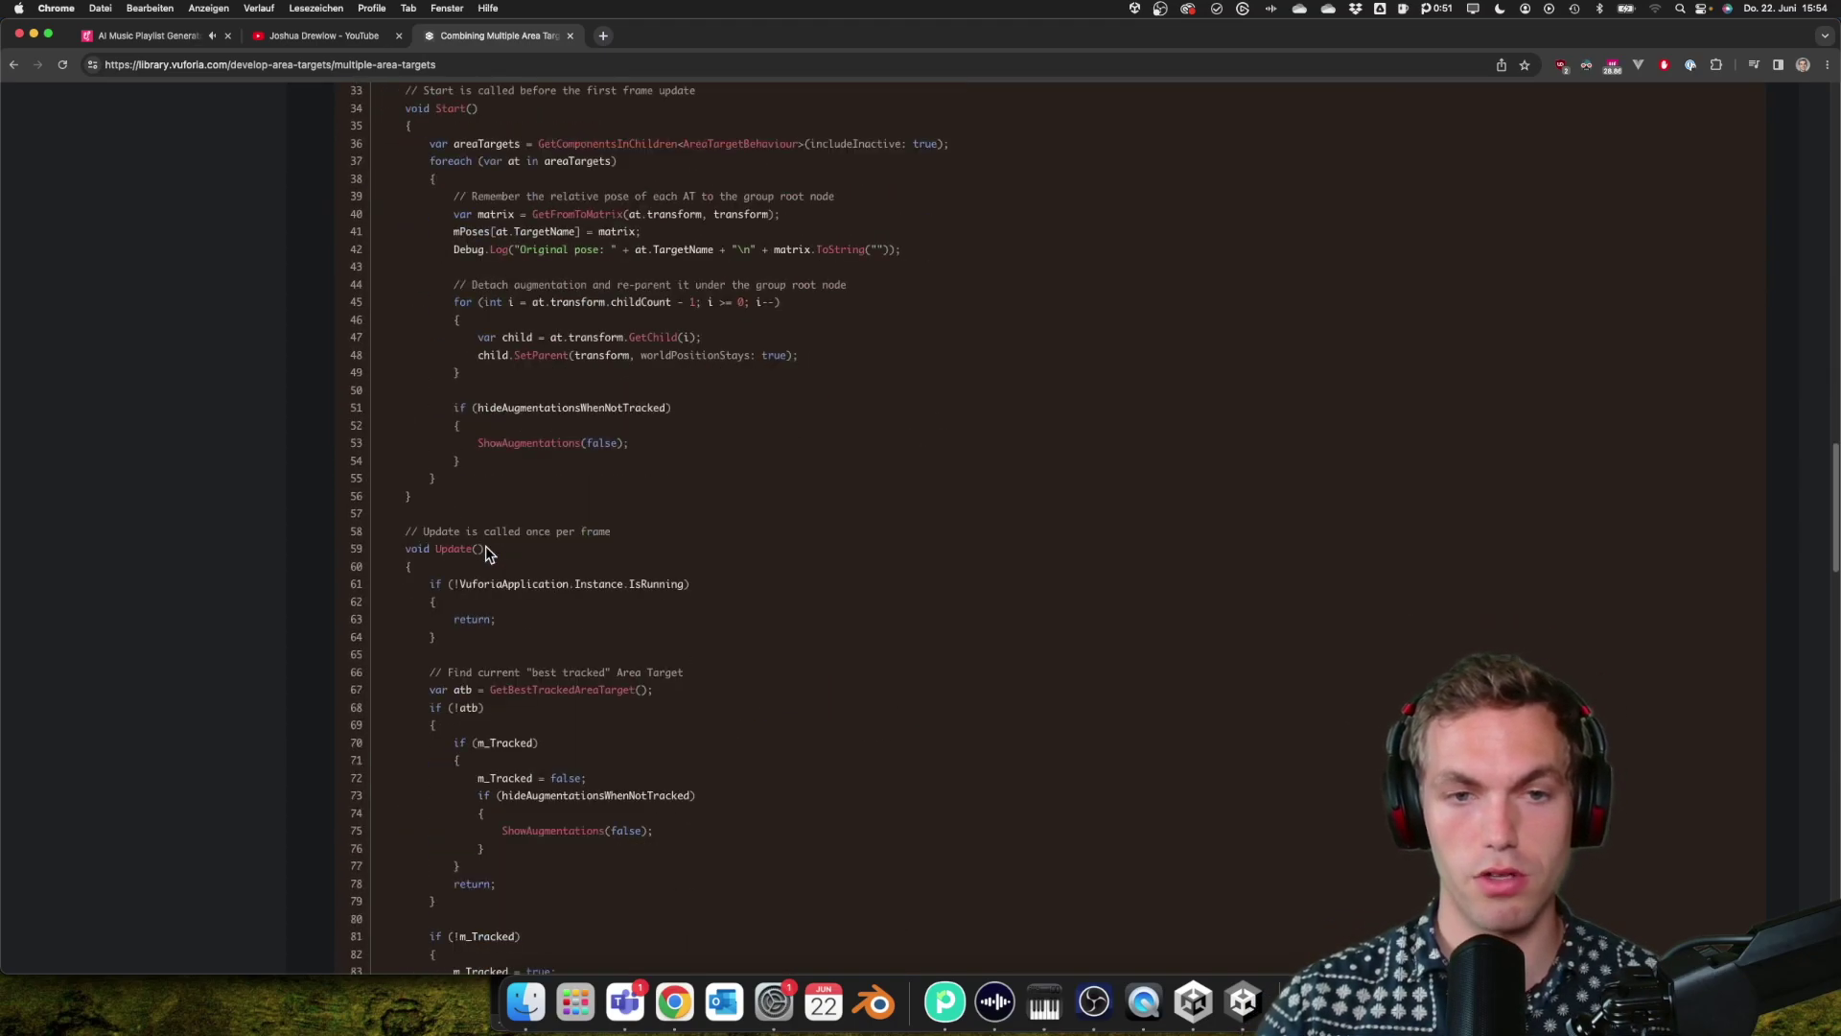
pyautogui.click(1239, 1007)
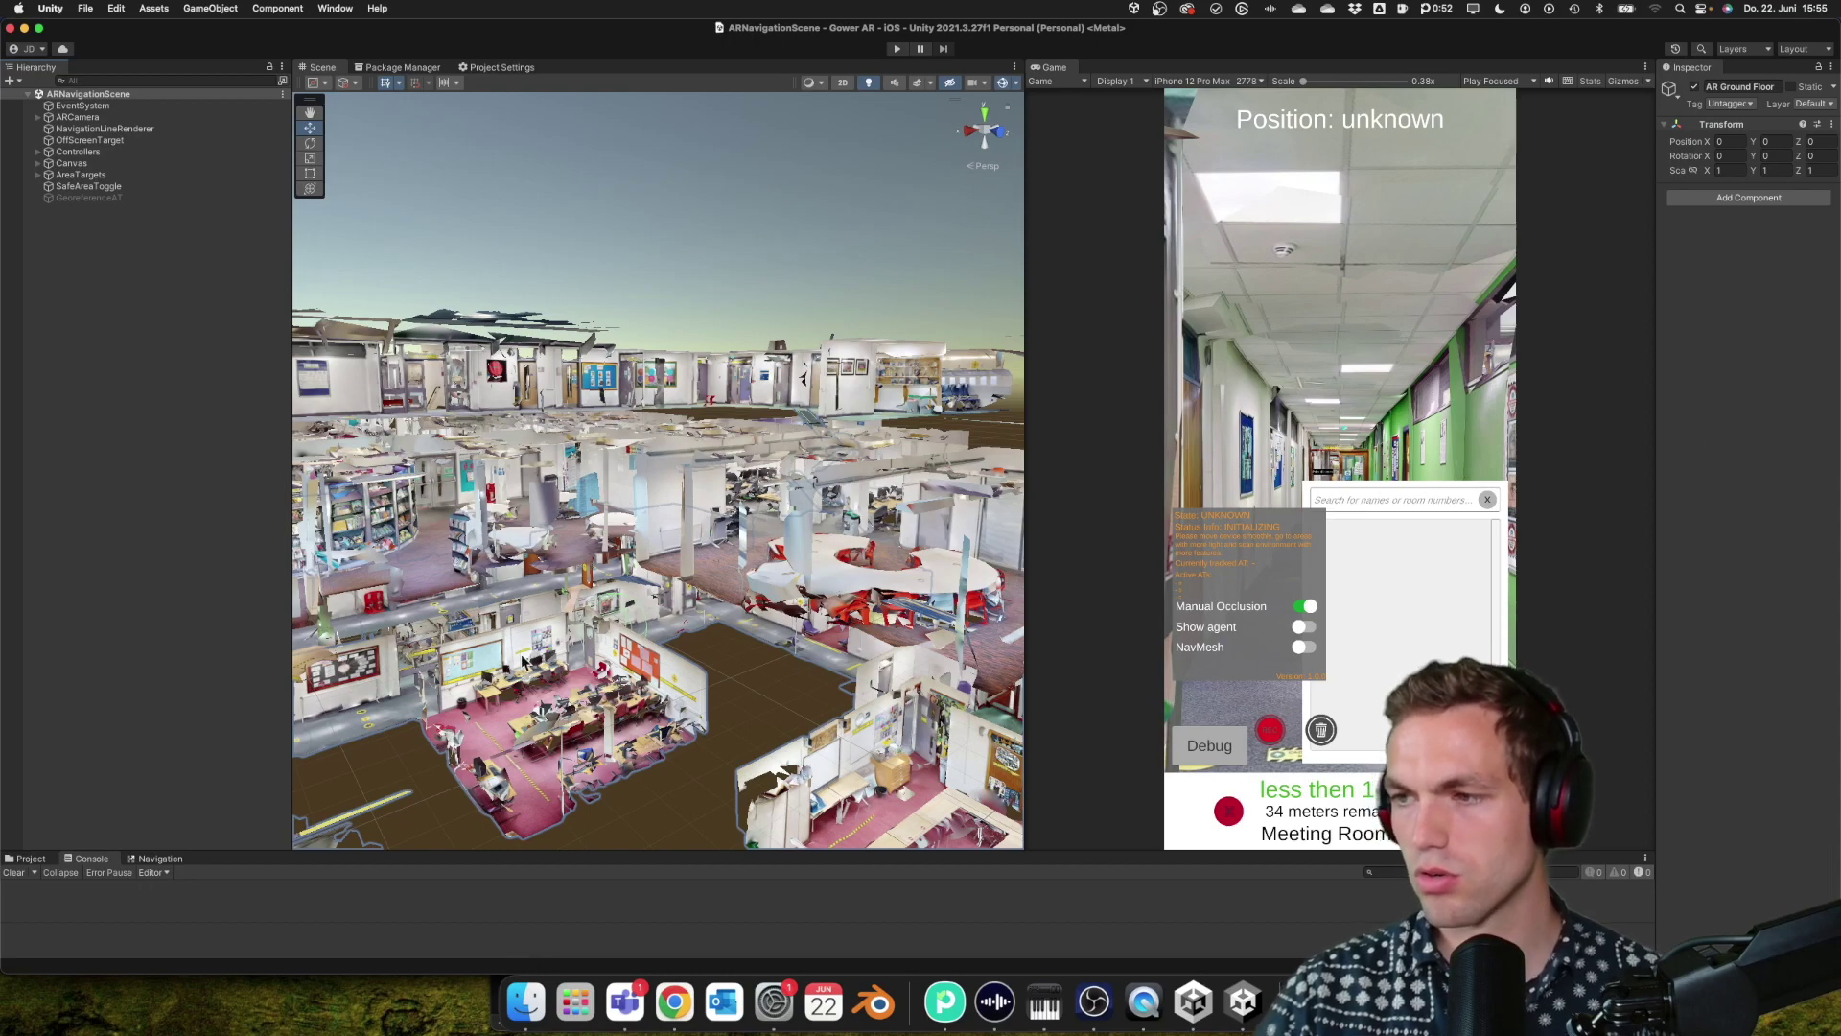
# - Expand AreaTargets, inspect MultiArea, and view Building: Campus with its four floors in a wider Inspector
pyautogui.click(38, 174)
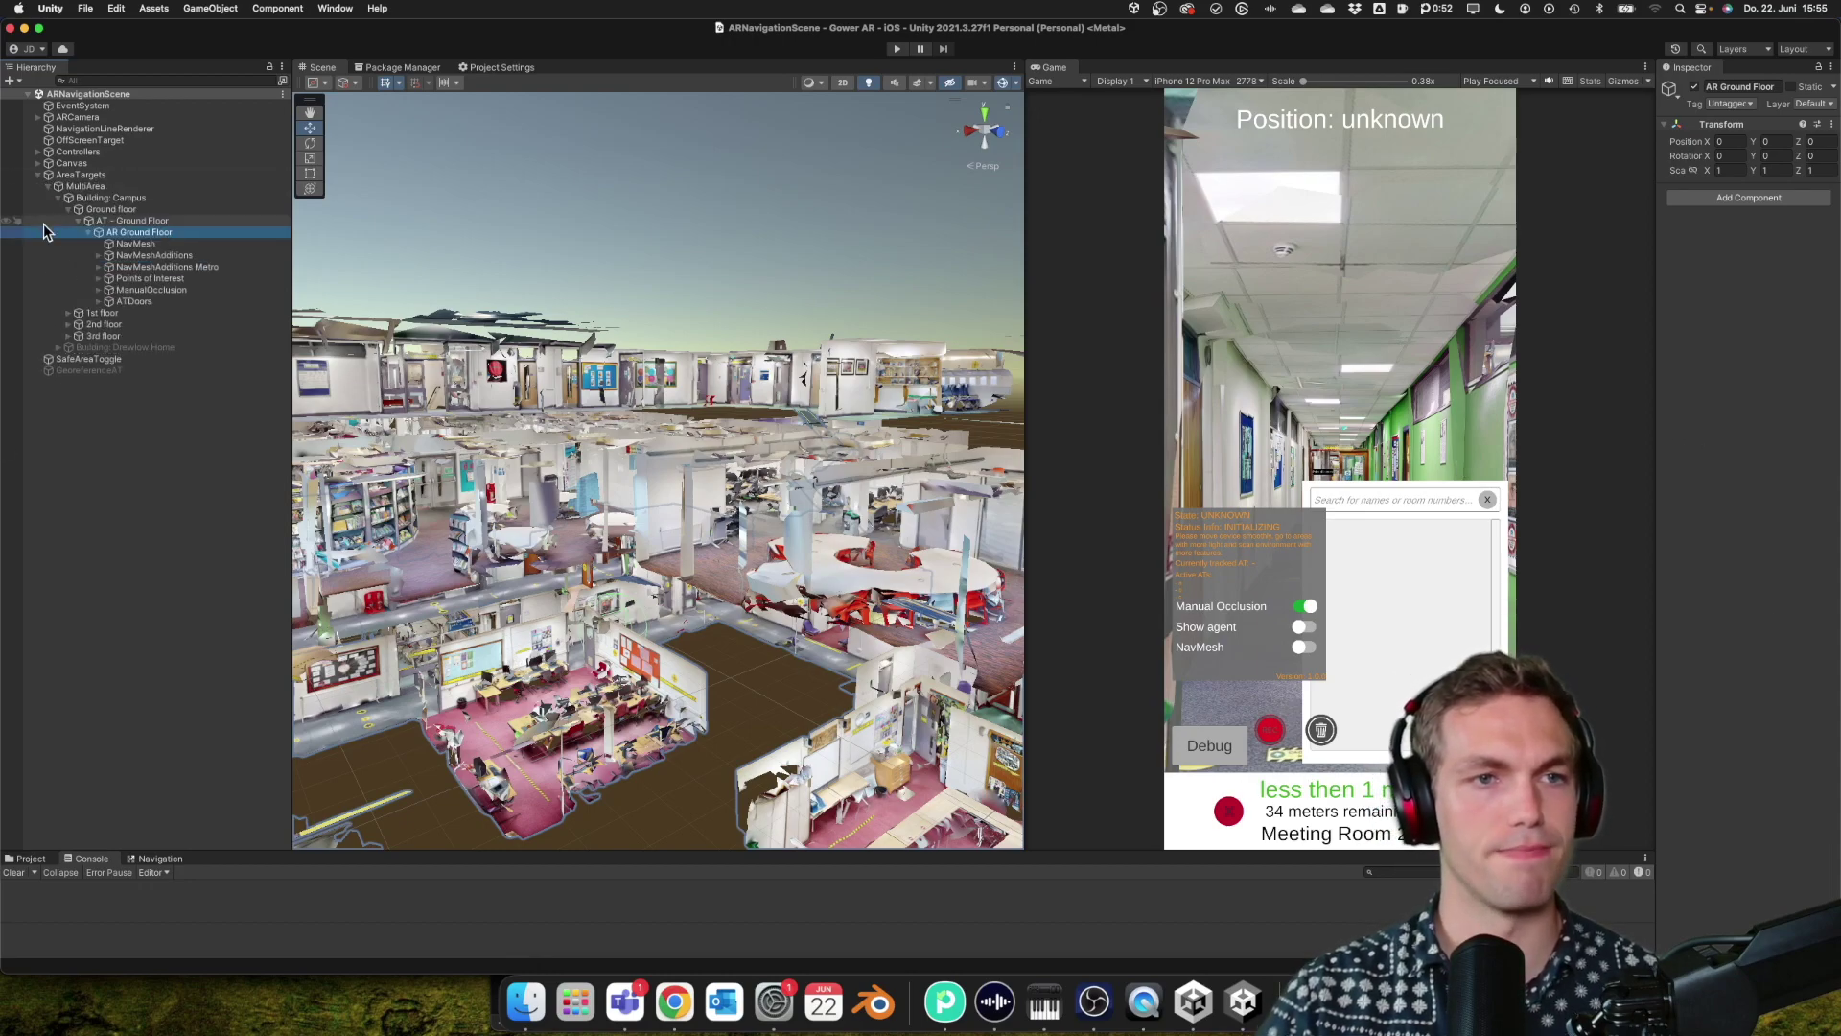
pyautogui.click(69, 177)
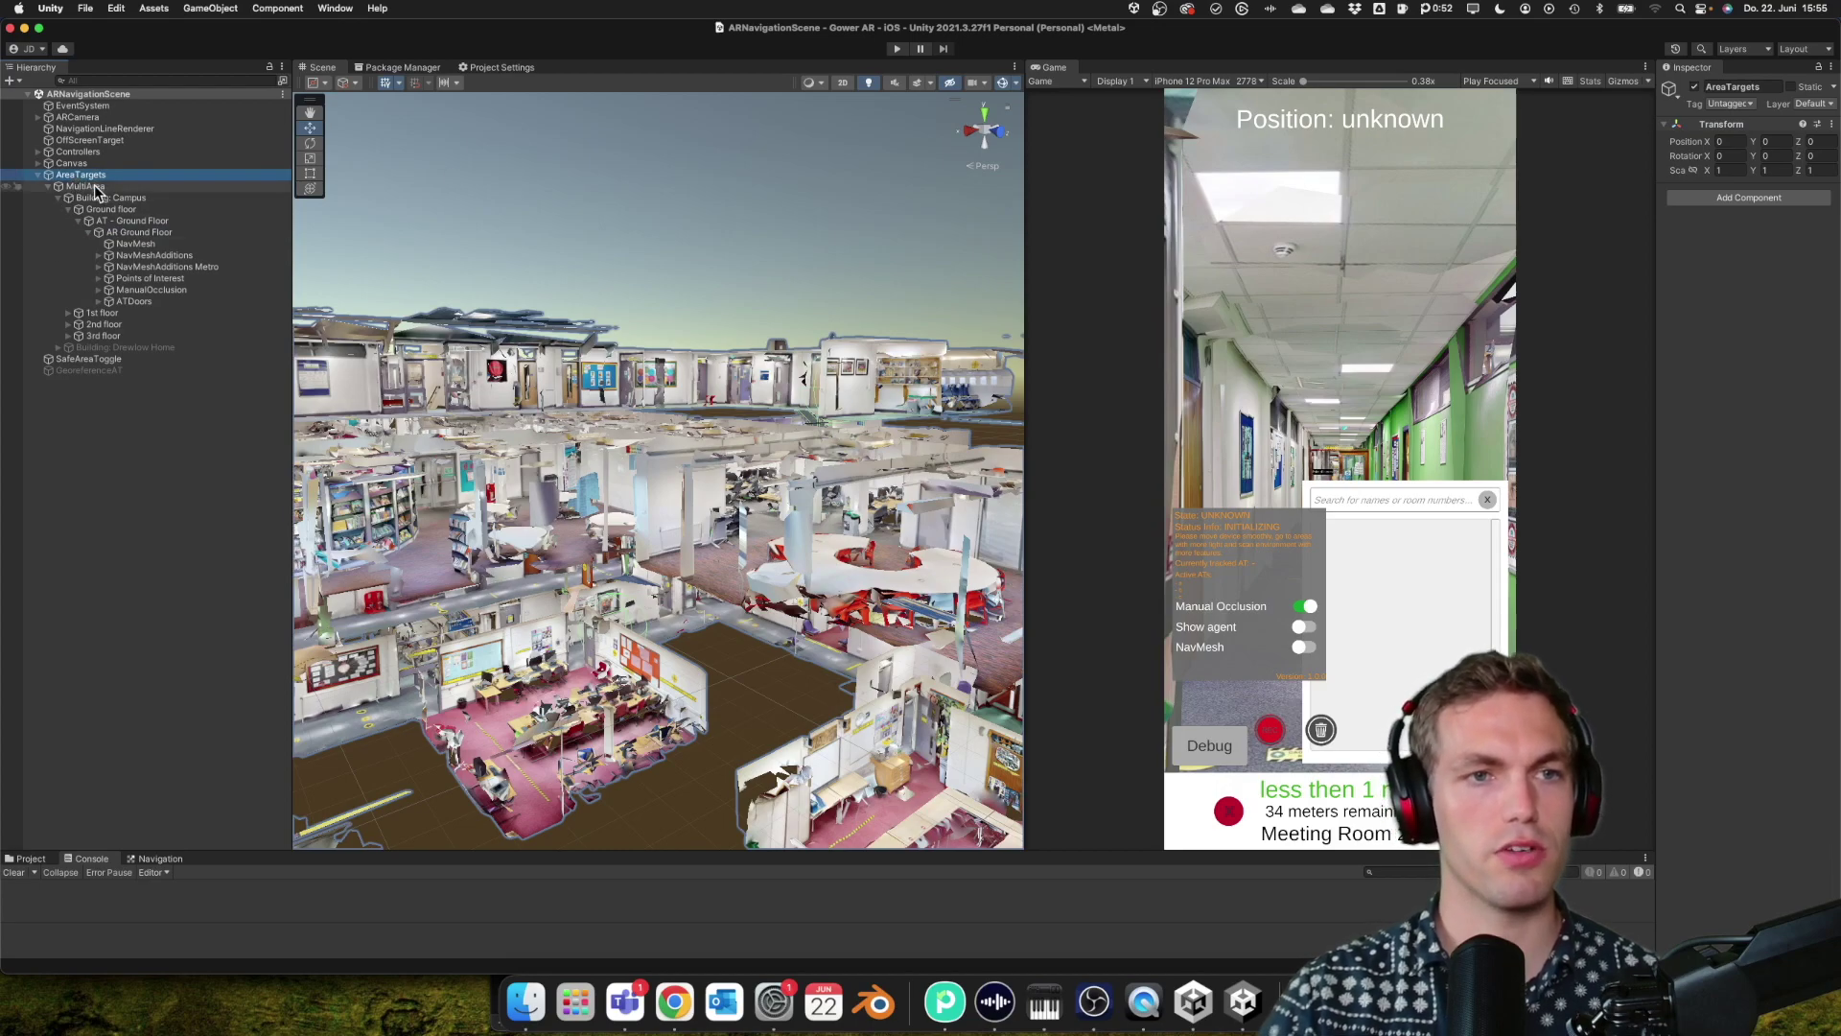
pyautogui.click(91, 187)
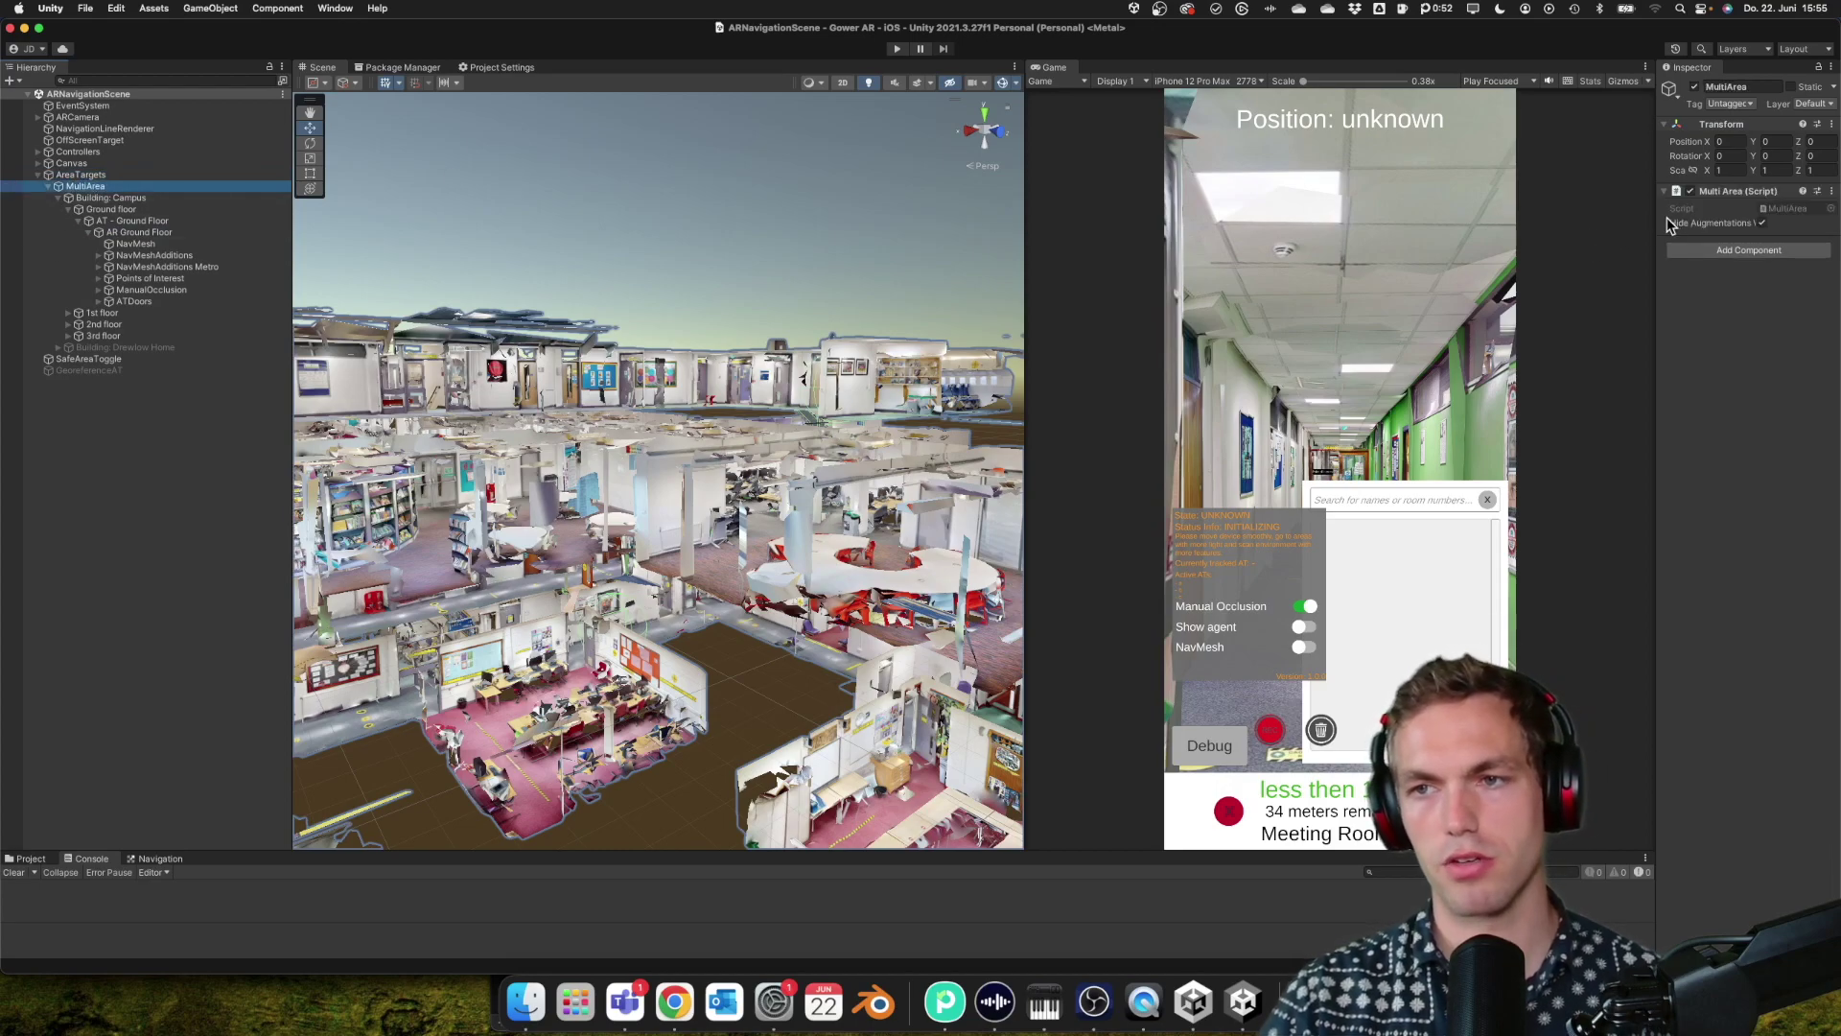
pyautogui.moveTo(1656, 211); pyautogui.dragTo(1439, 216)
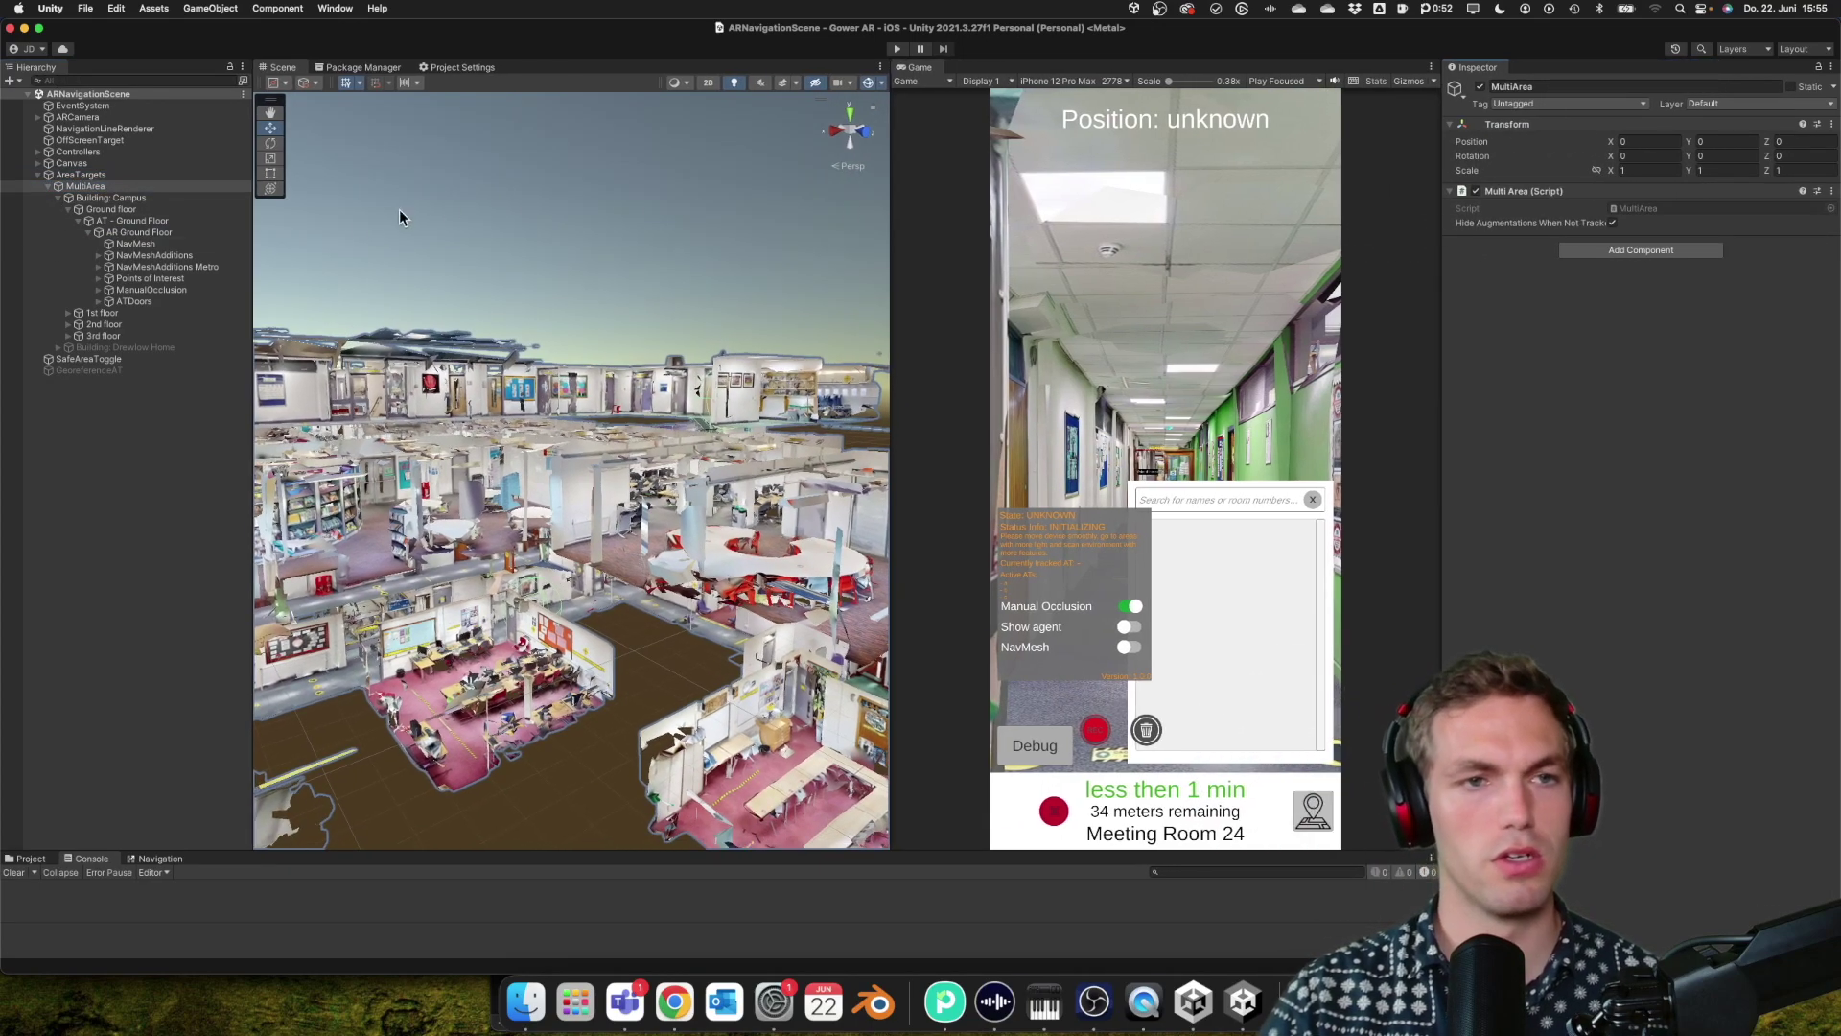
pyautogui.click(140, 202)
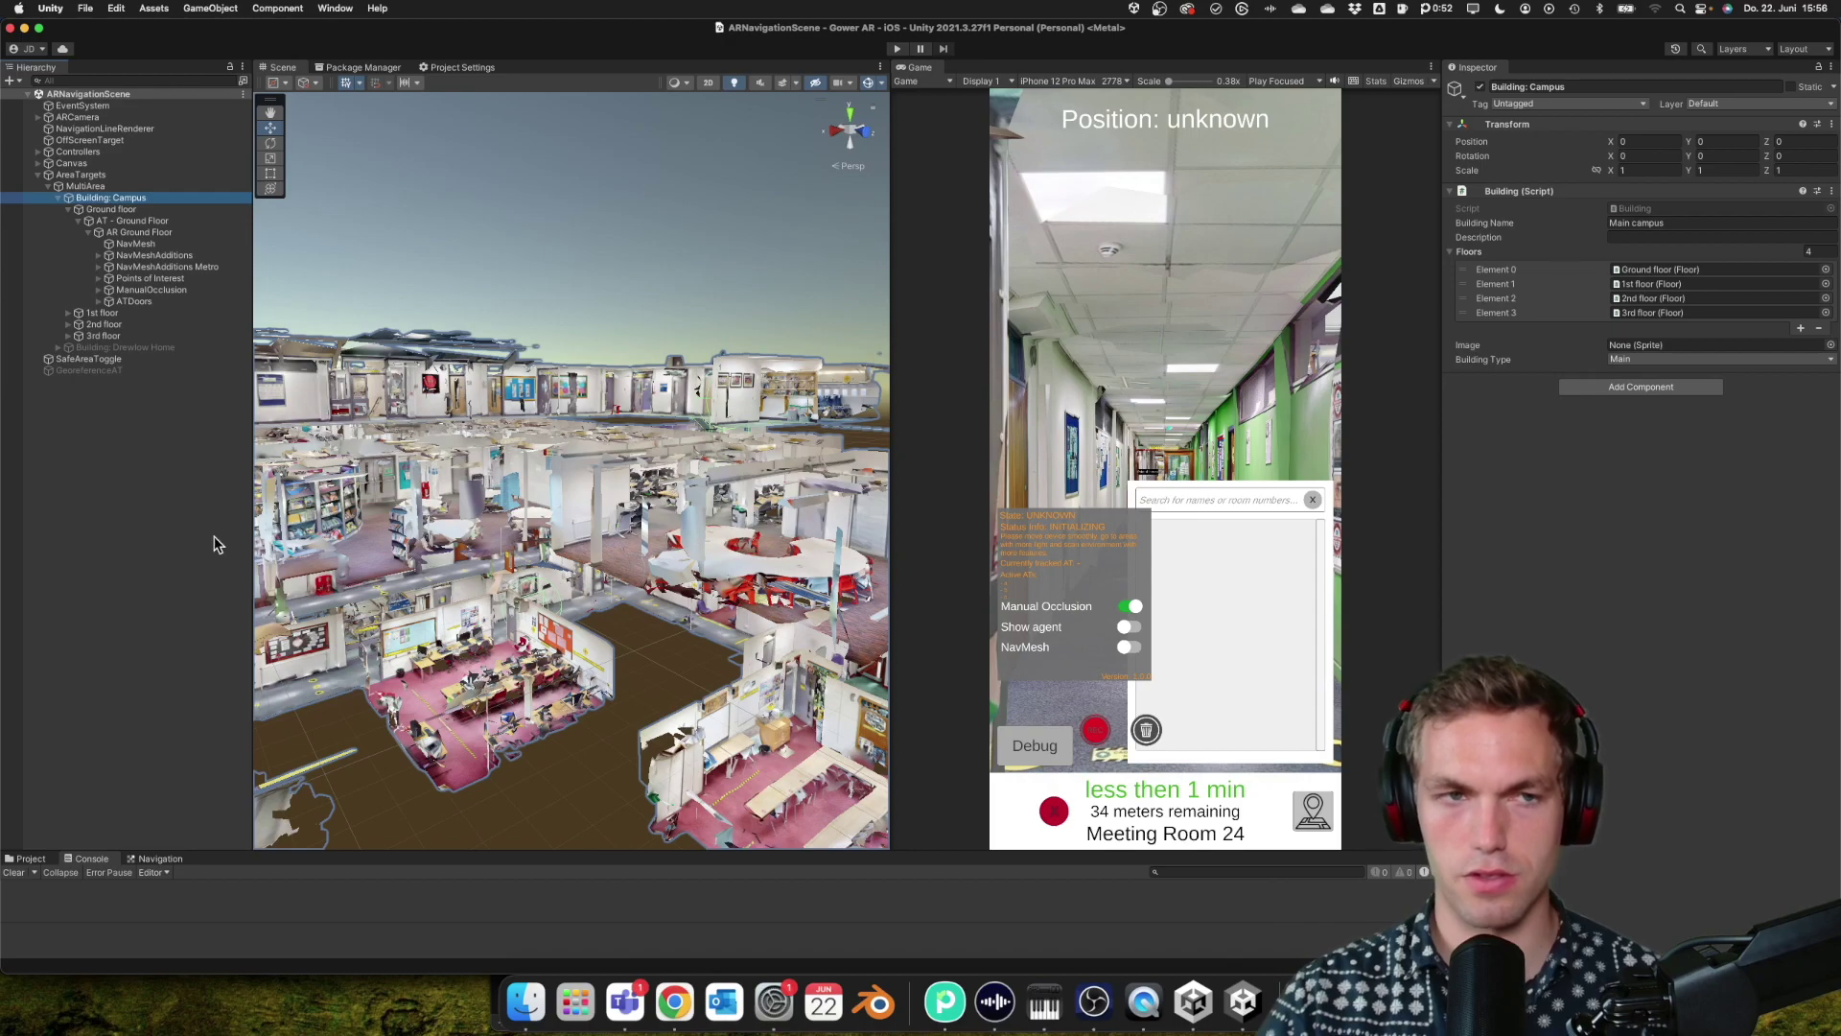
# - Review AT - Ground Floor's Augmented Space fields: Generation Method, Creation Date and linked augmentation
pyautogui.click(87, 210)
pyautogui.click(130, 222)
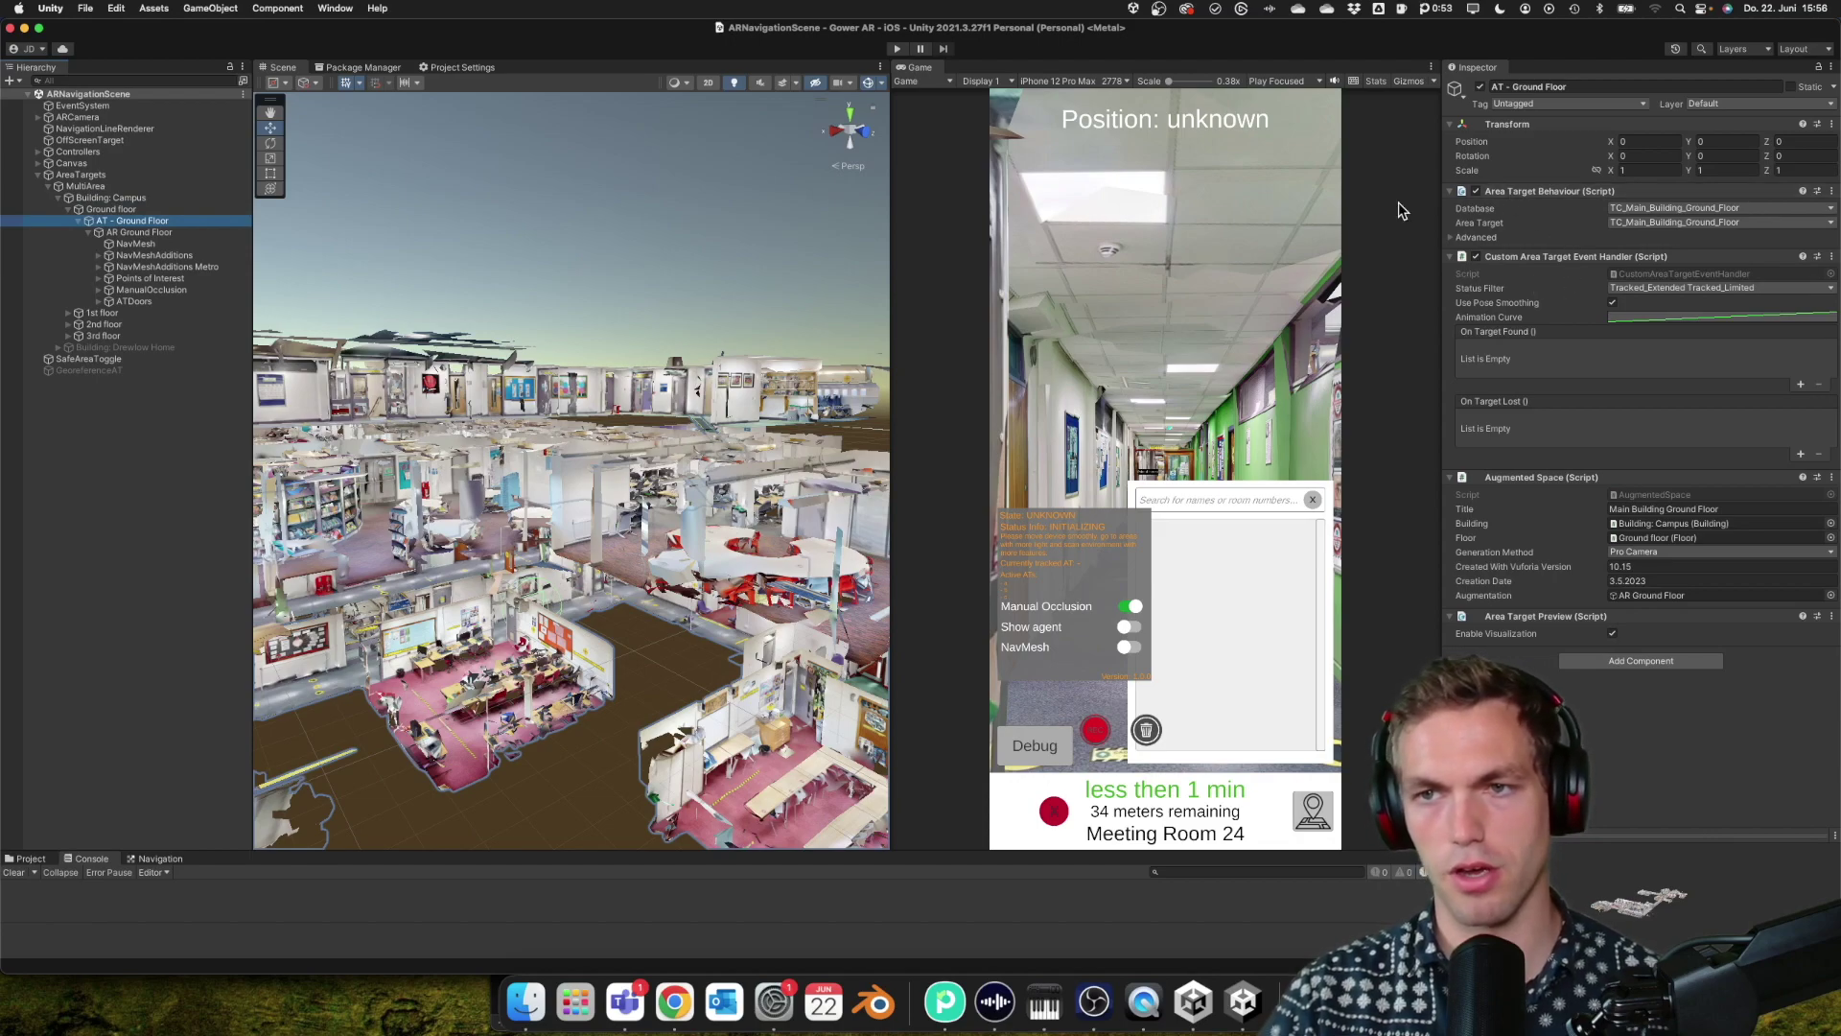
pyautogui.click(120, 210)
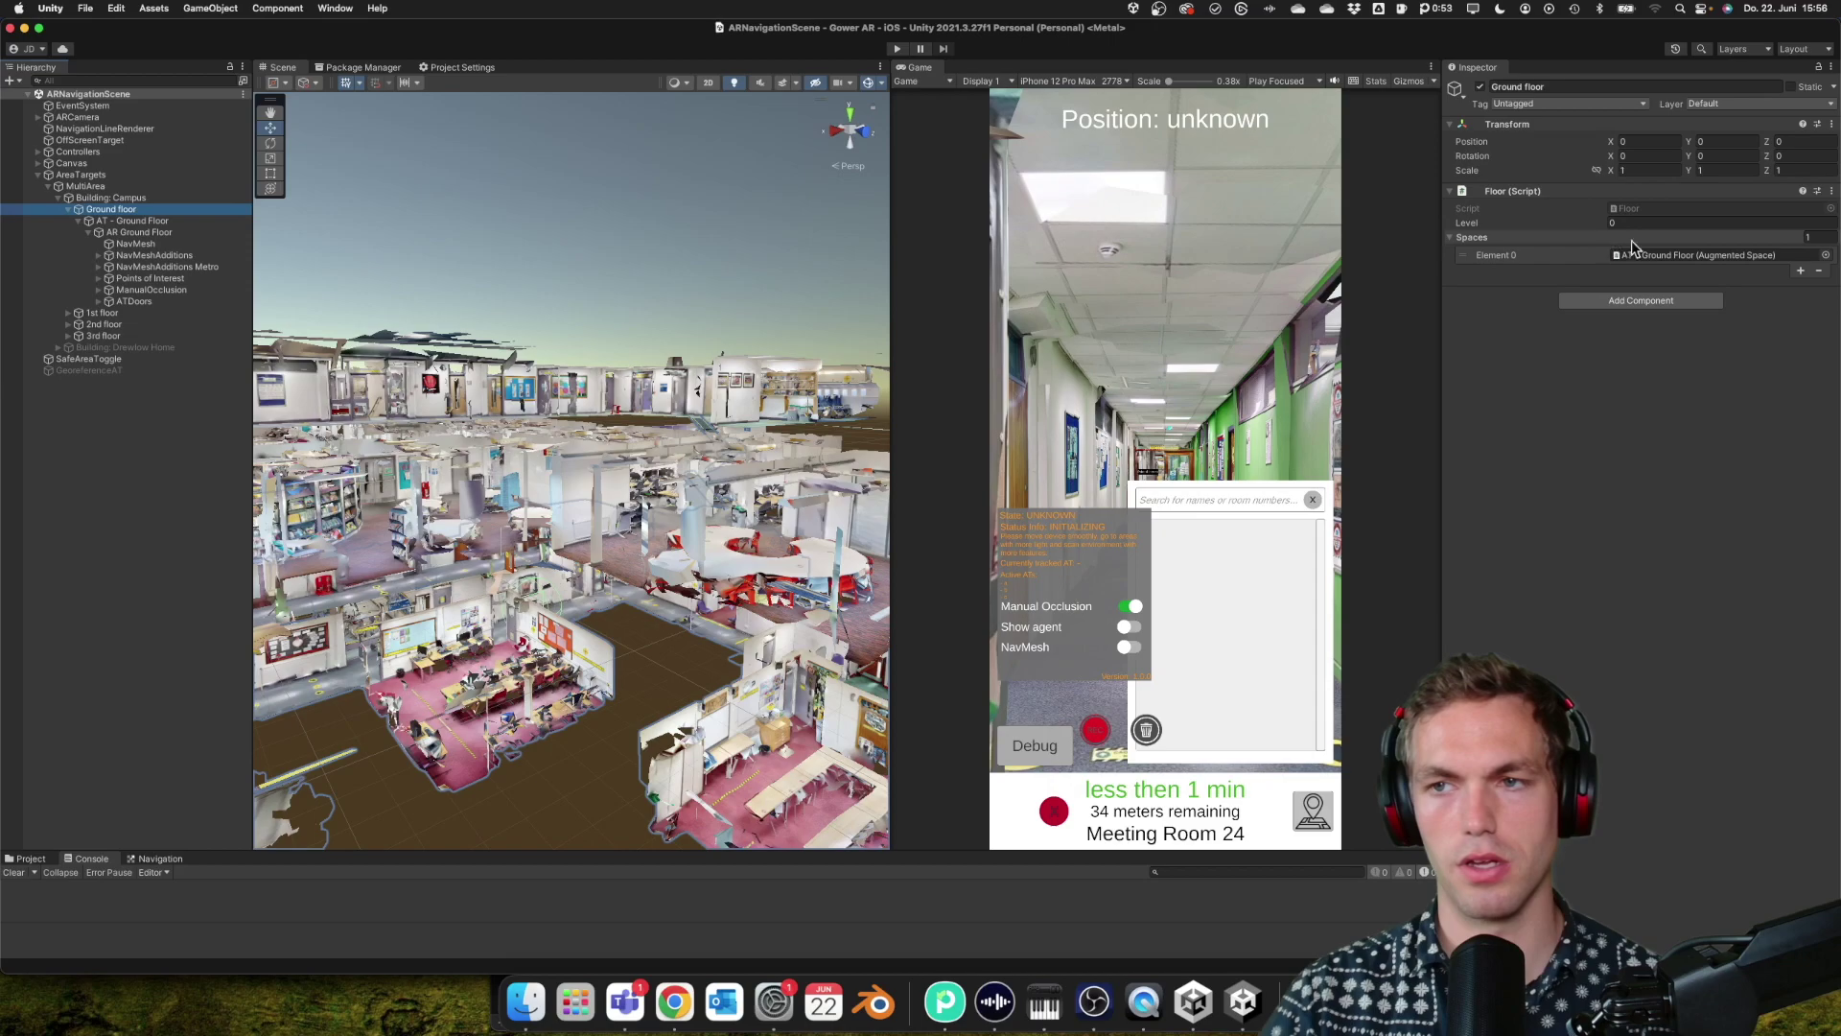
pyautogui.click(144, 222)
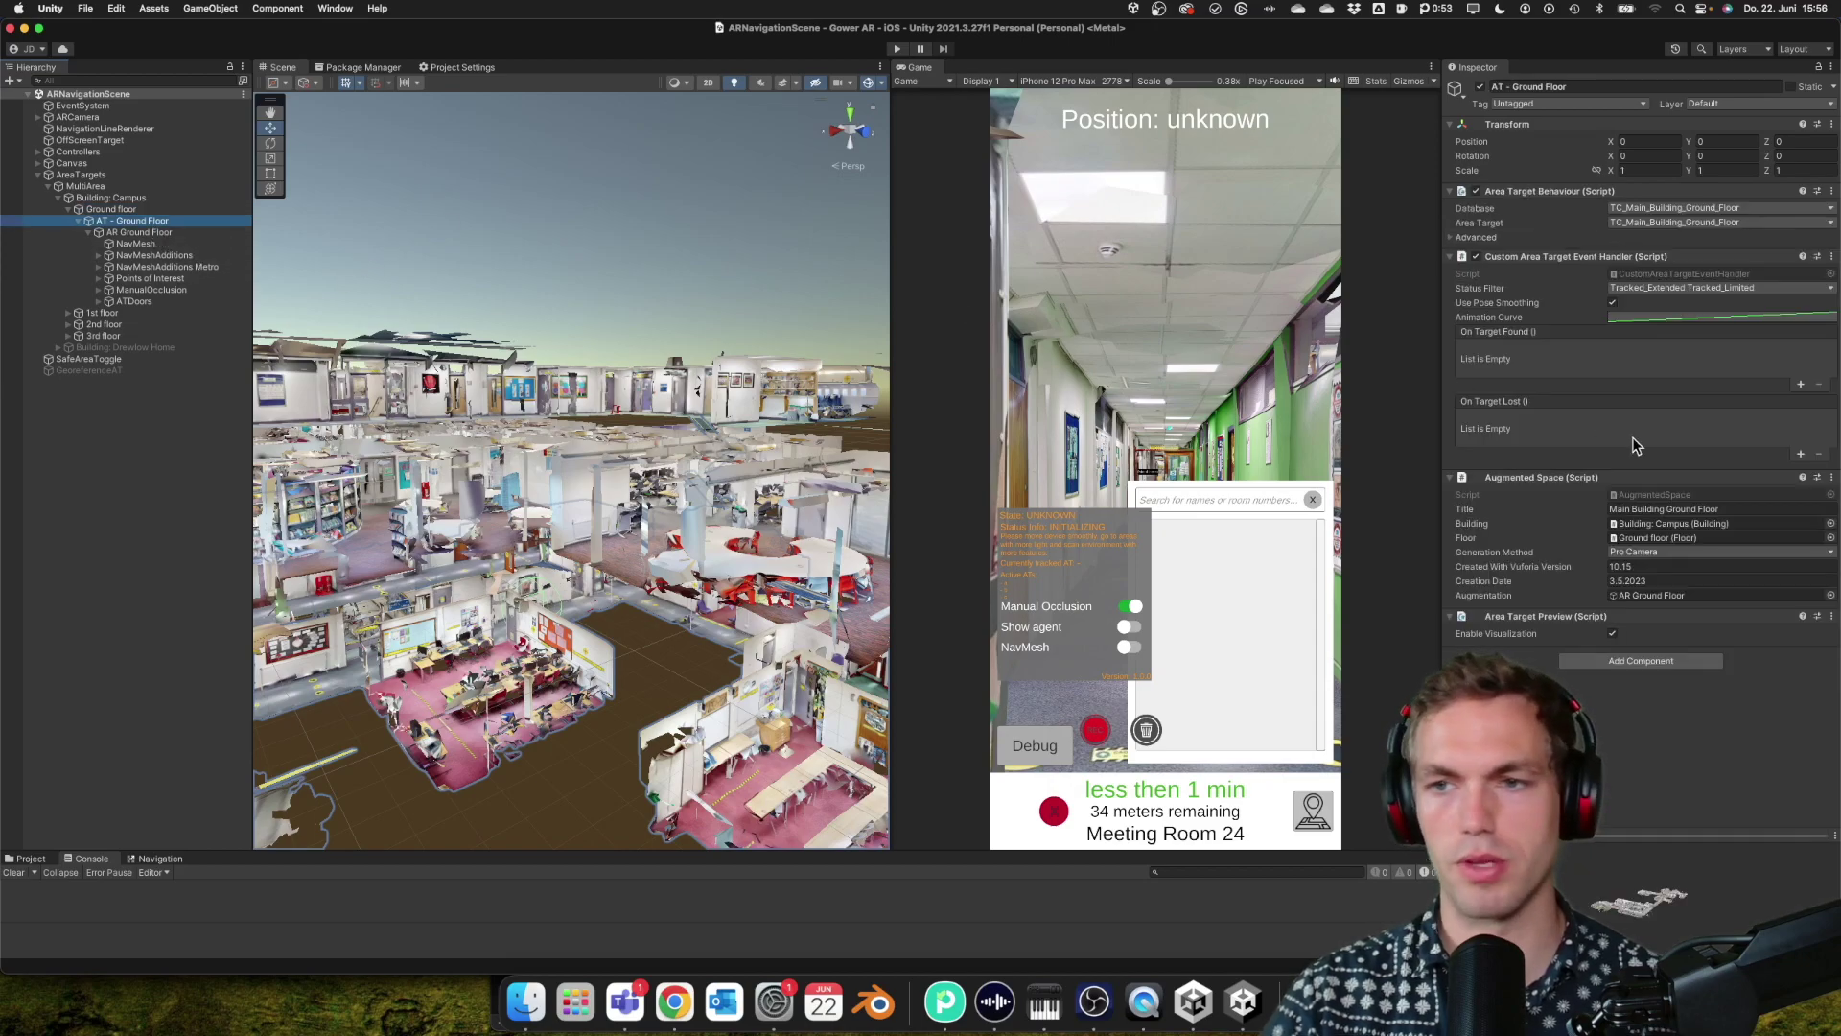
pyautogui.click(1553, 477)
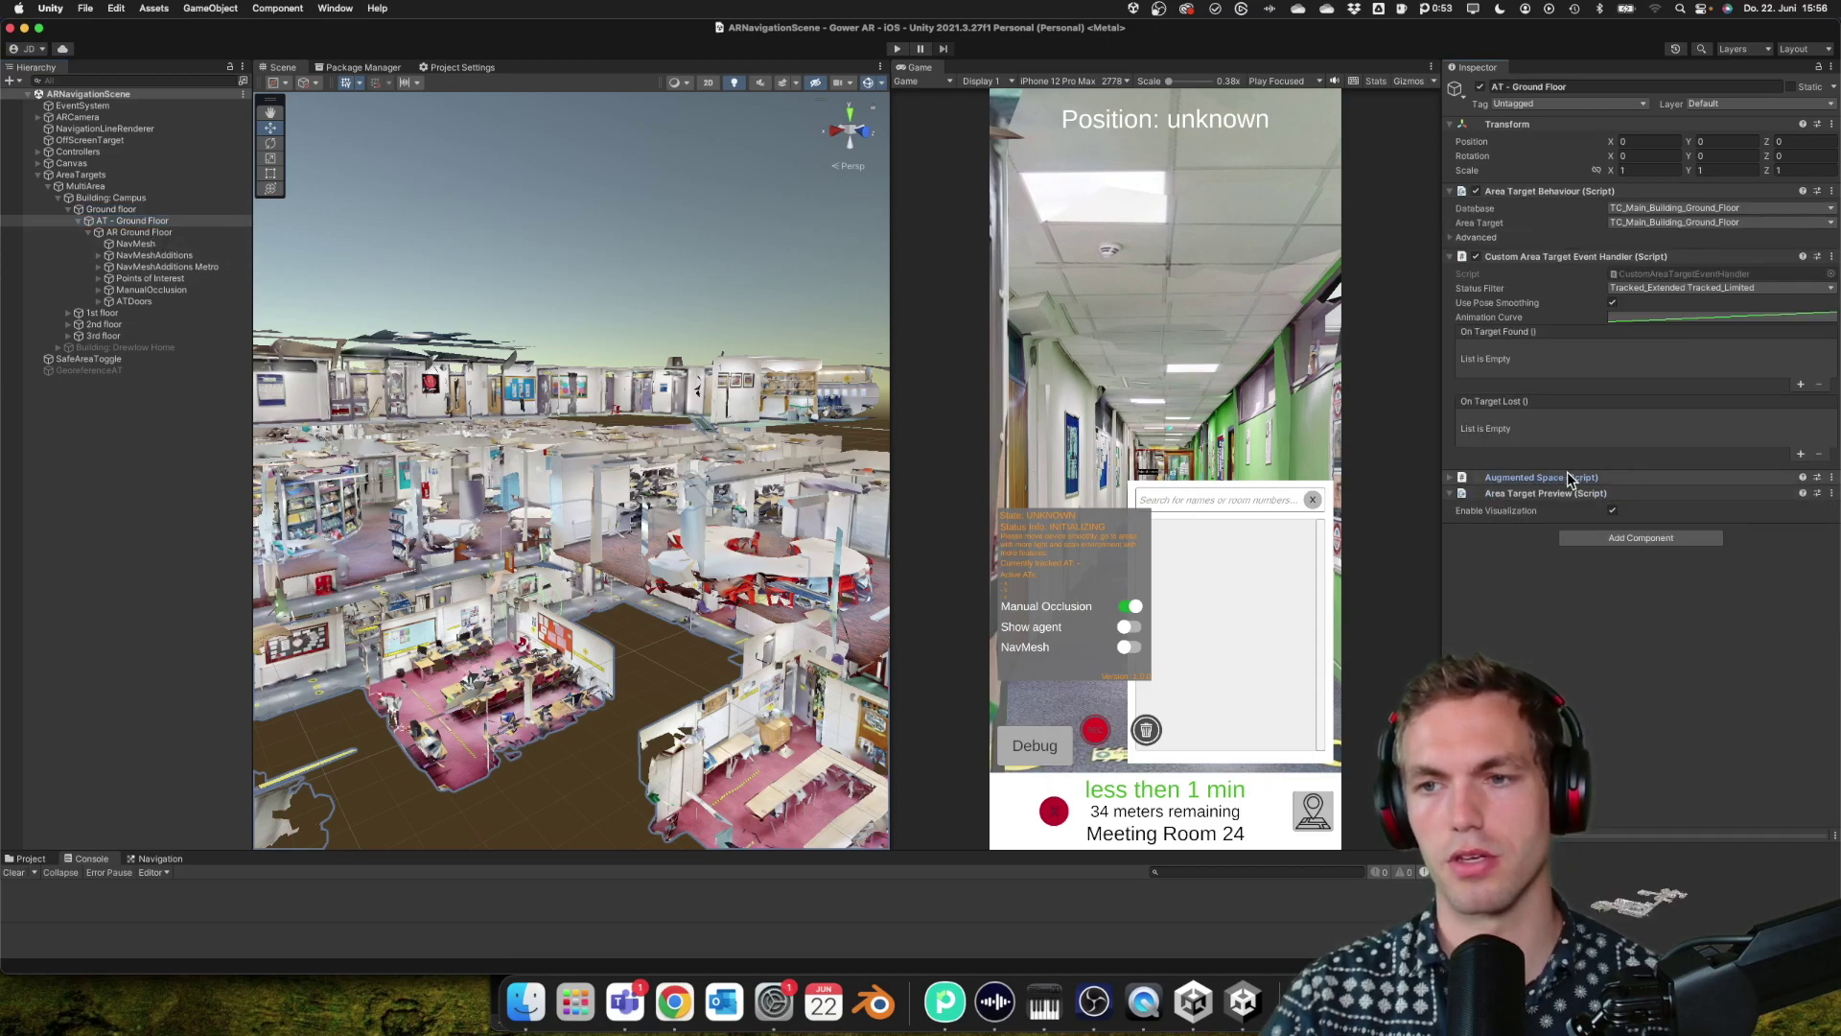
pyautogui.click(1565, 477)
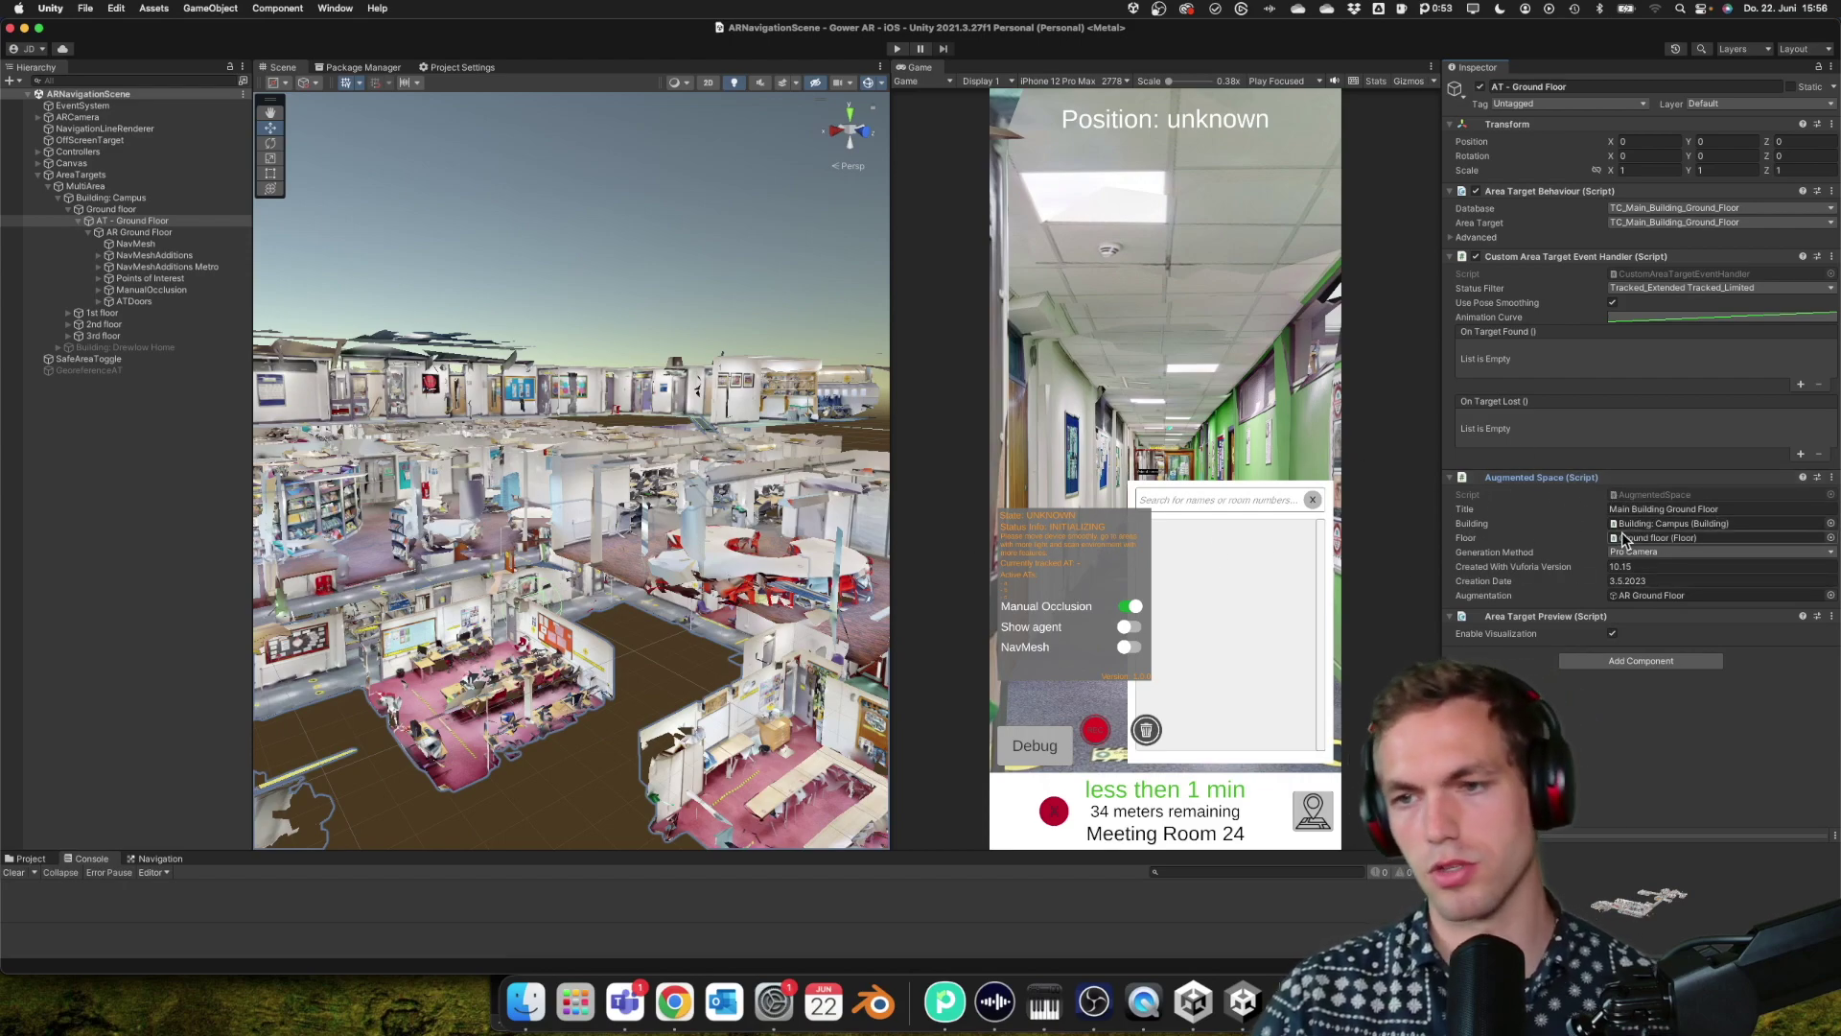
pyautogui.click(1716, 552)
pyautogui.click(1680, 678)
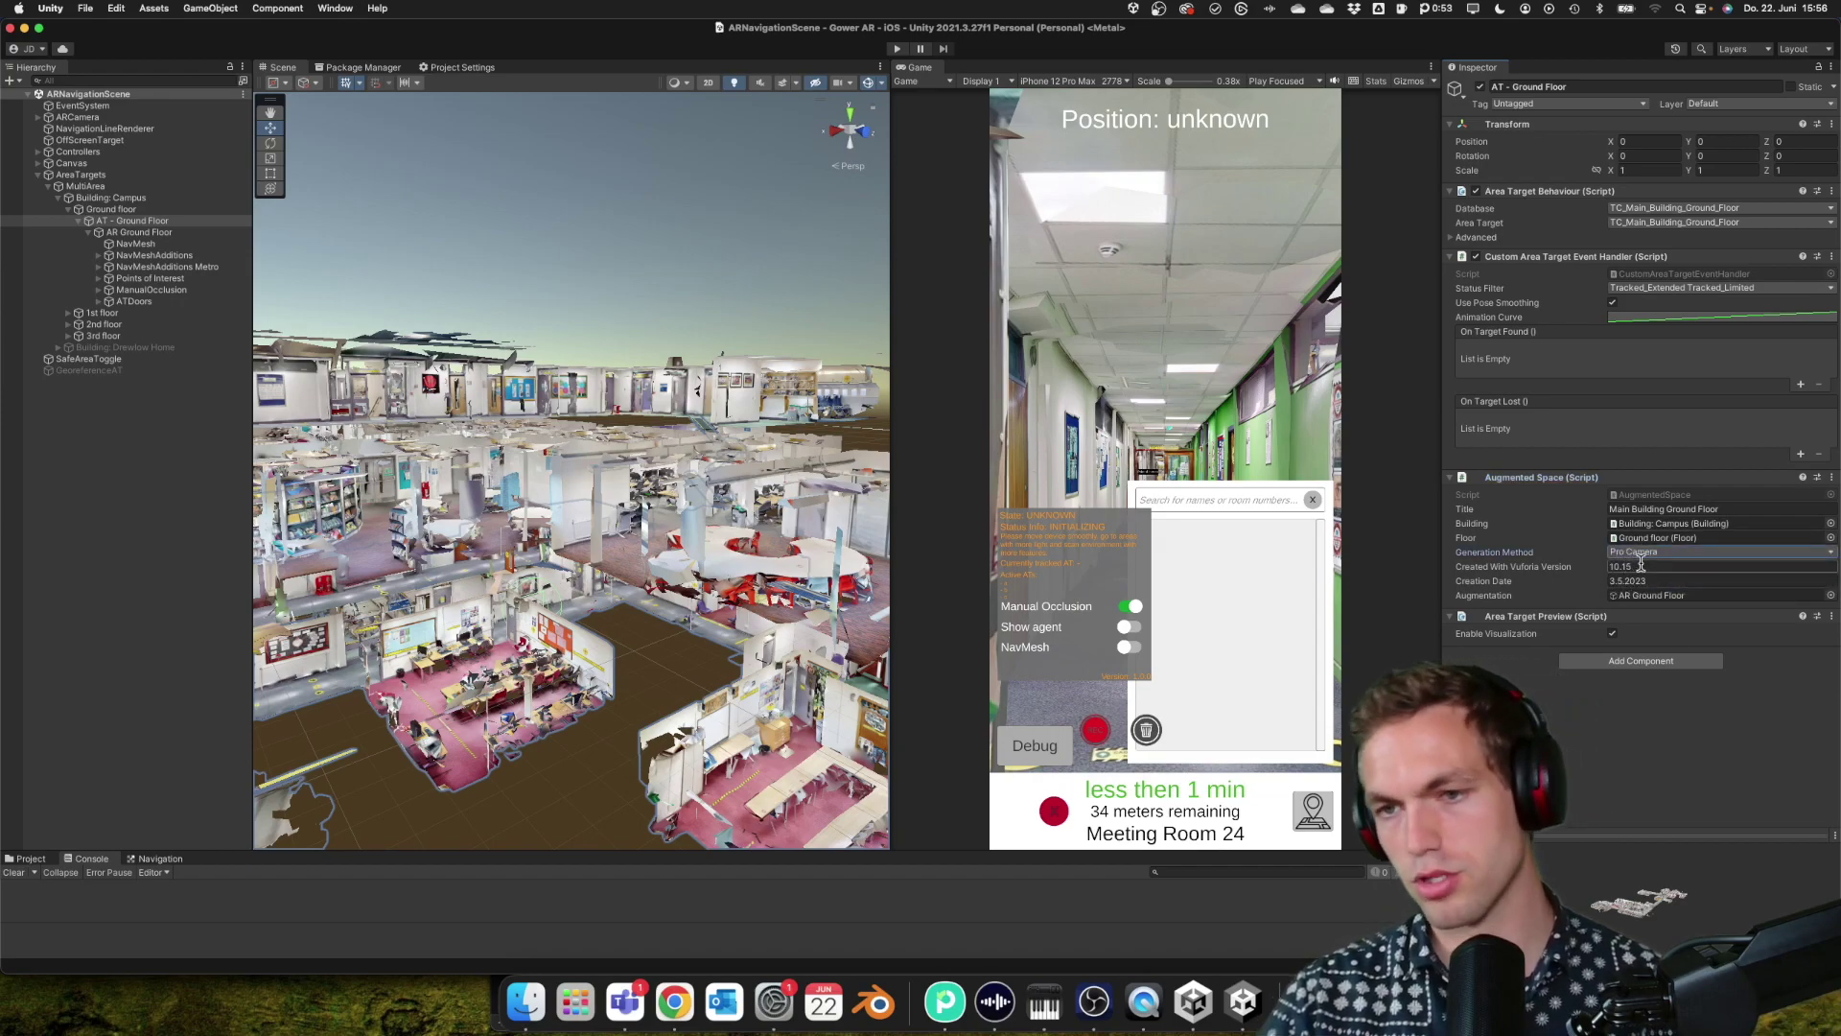
pyautogui.click(1678, 579)
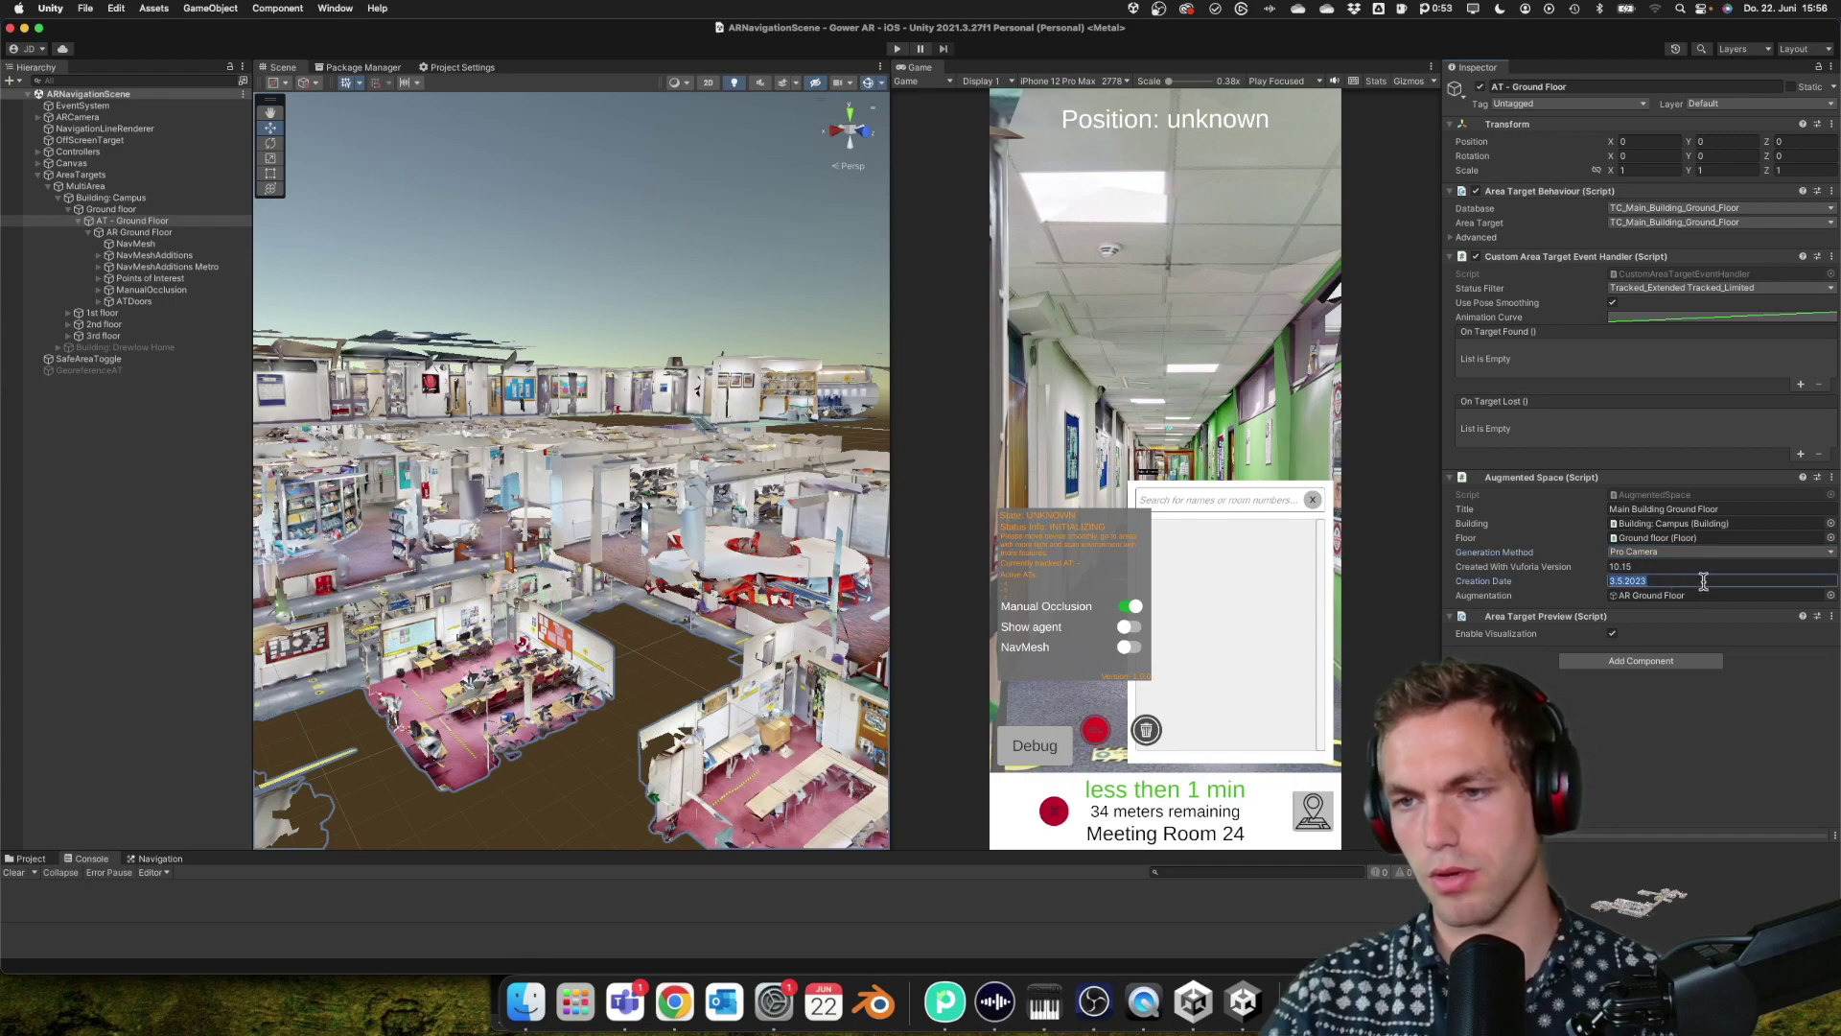
pyautogui.click(1649, 595)
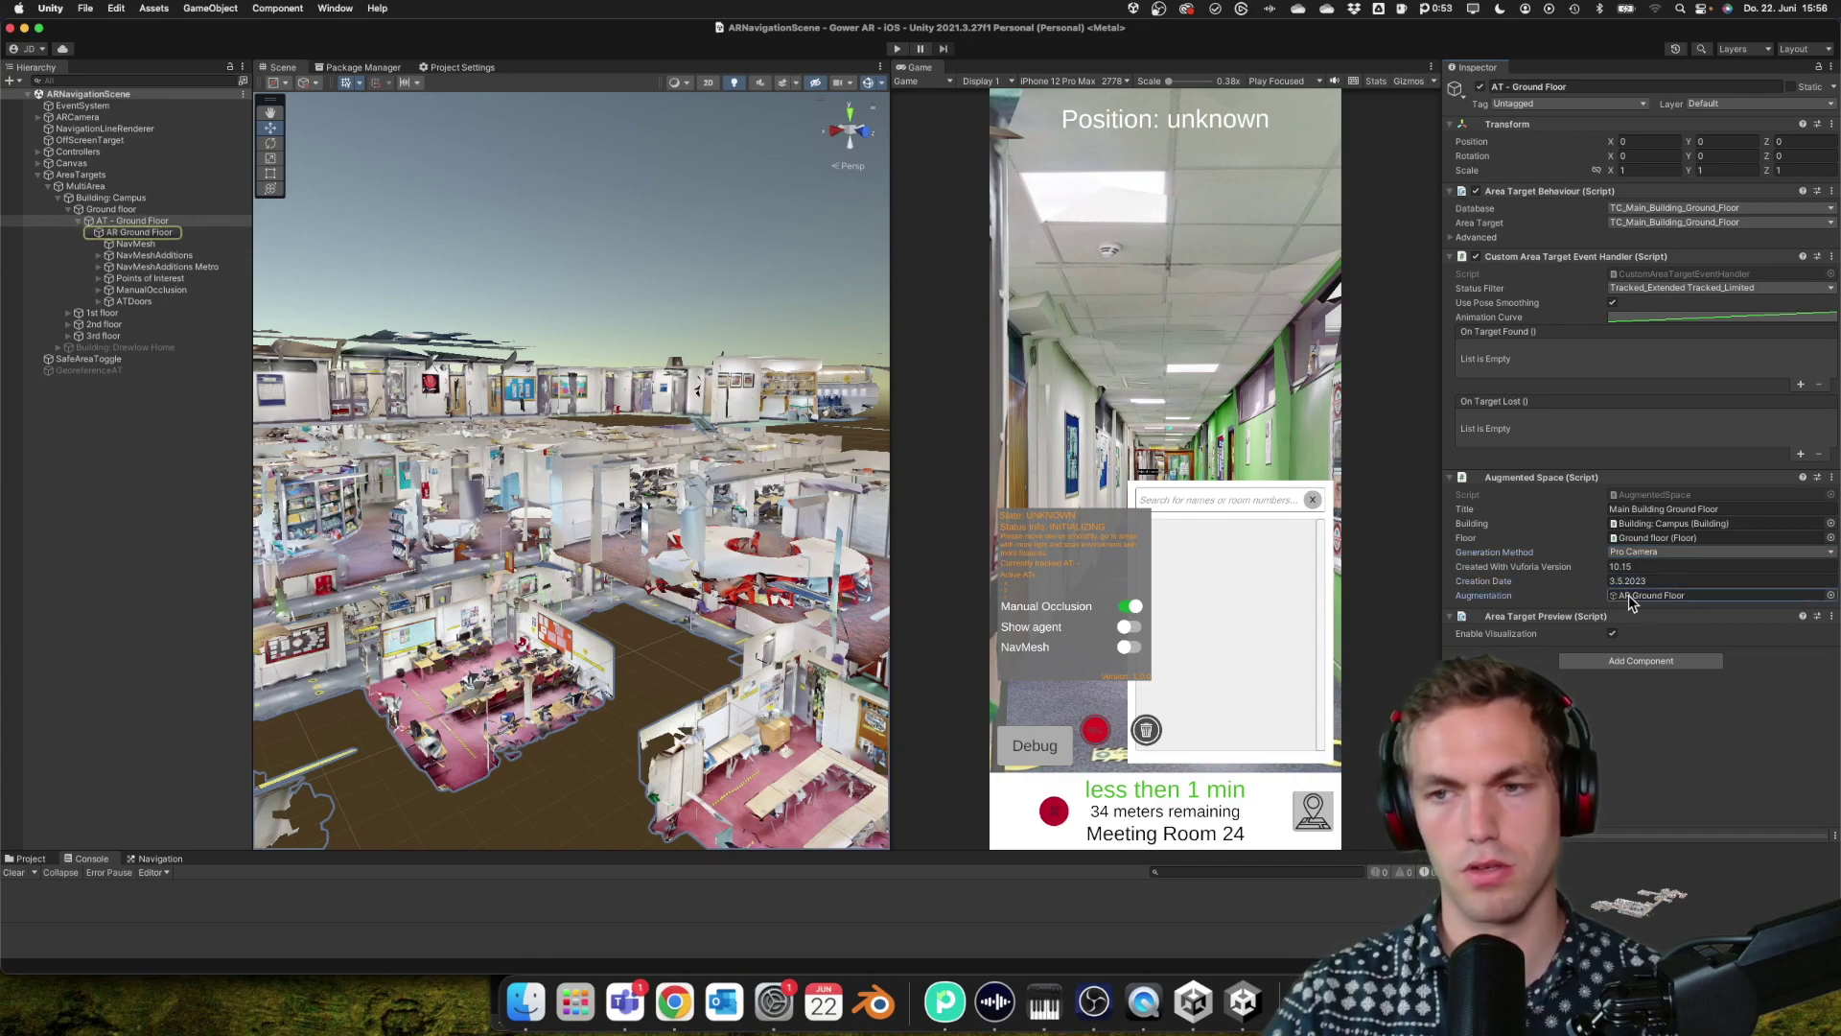
# - Compare AT - Ground Floor with its AR Ground Floor child and open the AugmentedSpace script in Visual Studio
pyautogui.click(147, 234)
pyautogui.click(151, 223)
pyautogui.click(150, 234)
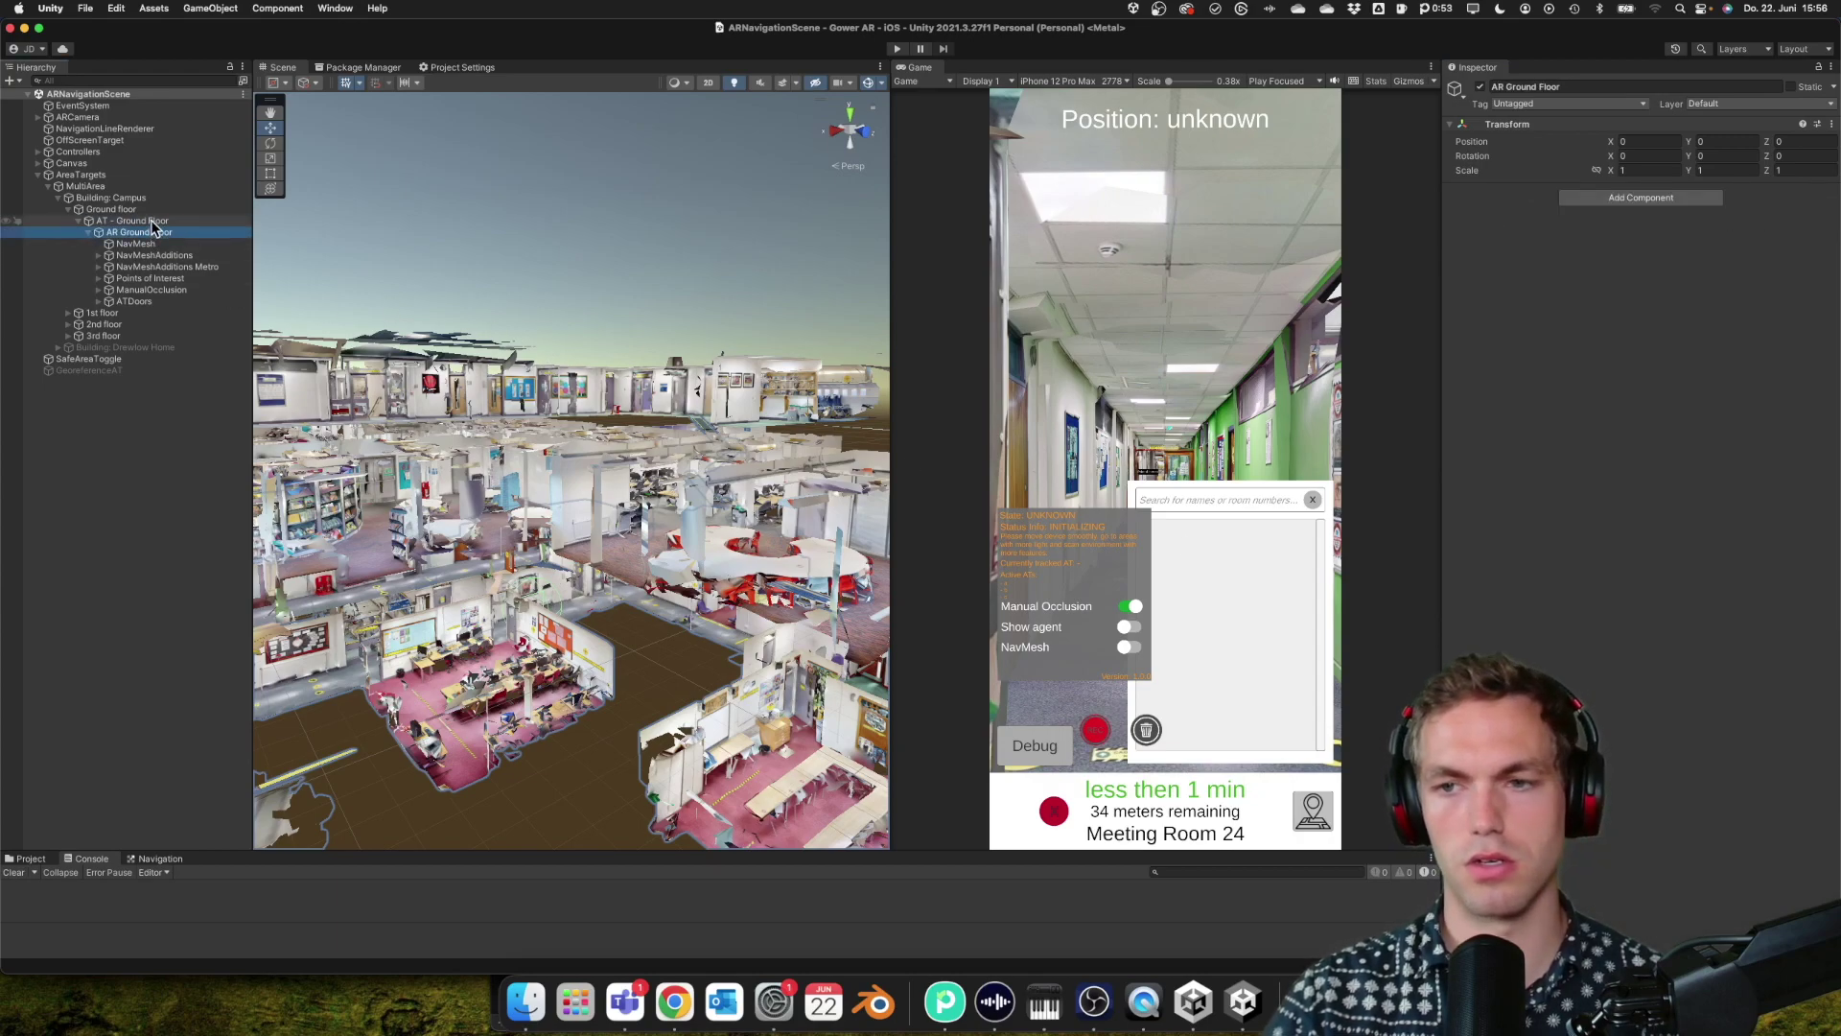
pyautogui.click(145, 222)
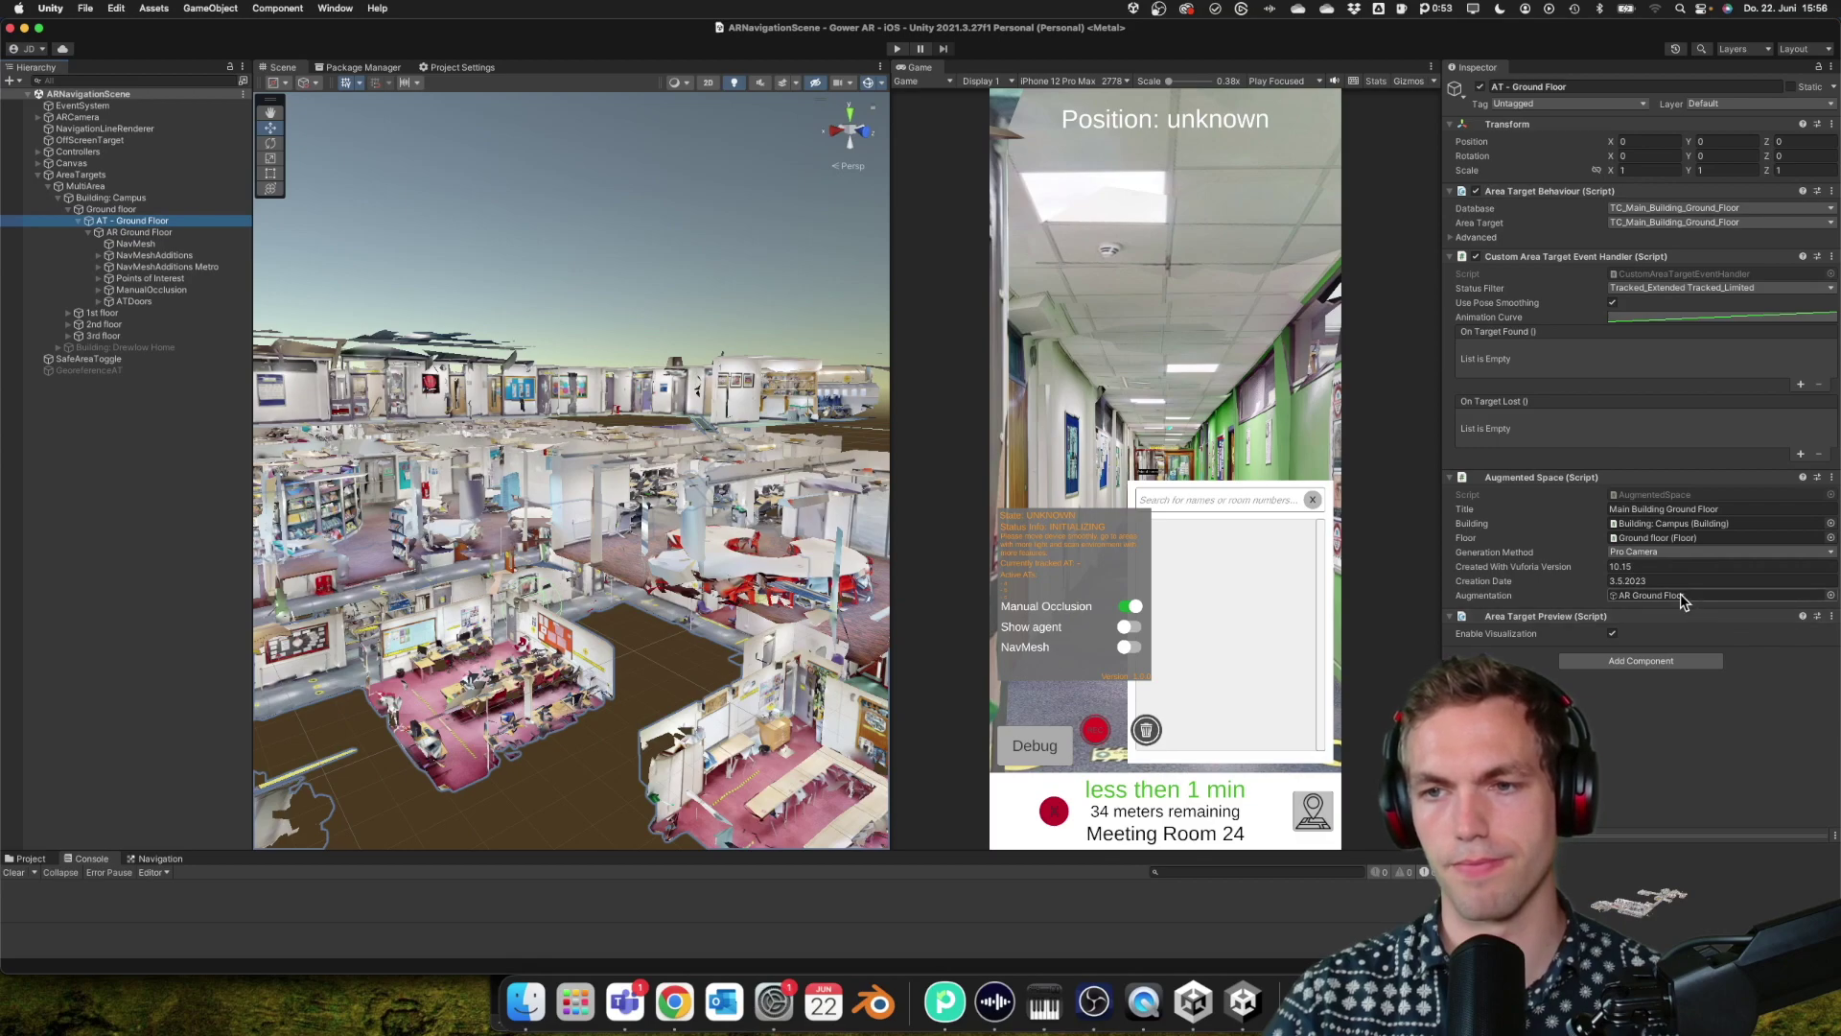
pyautogui.doubleClick(1649, 495)
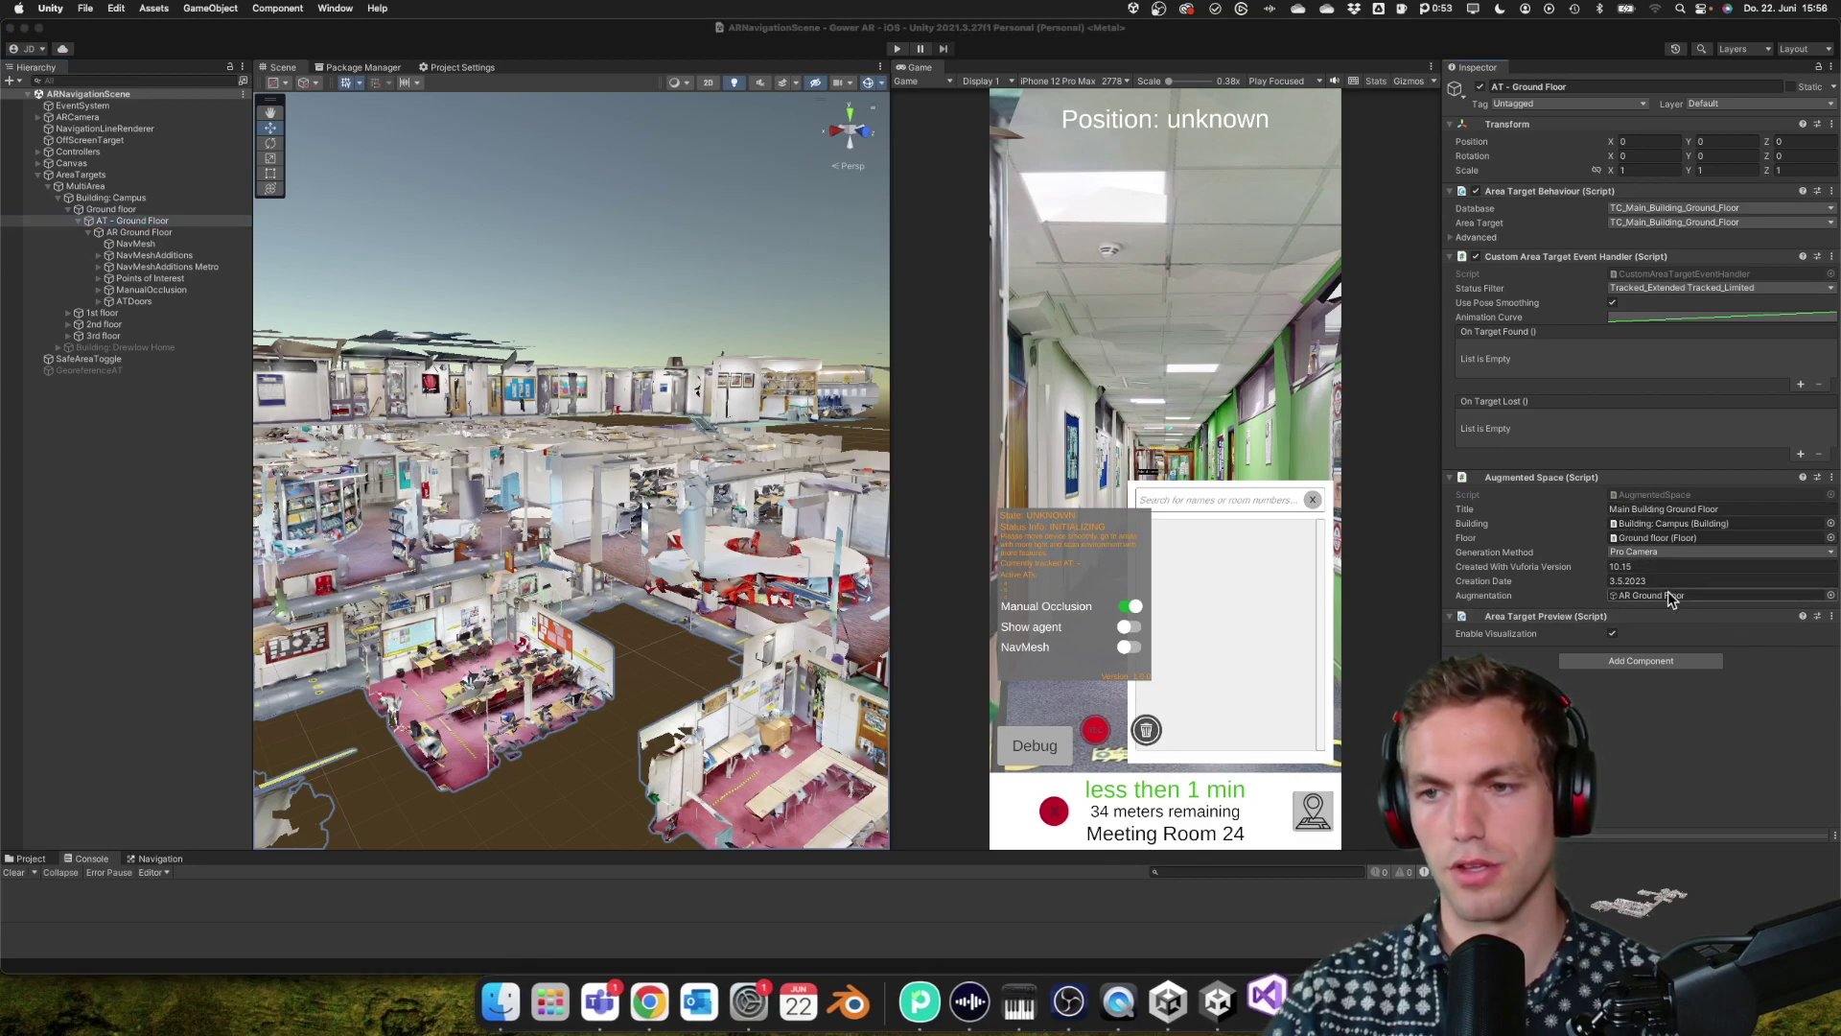
# - Frame AR Ground Floor in the Scene view and rename it 'AR Objects Ground Floor'
pyautogui.click(1648, 596)
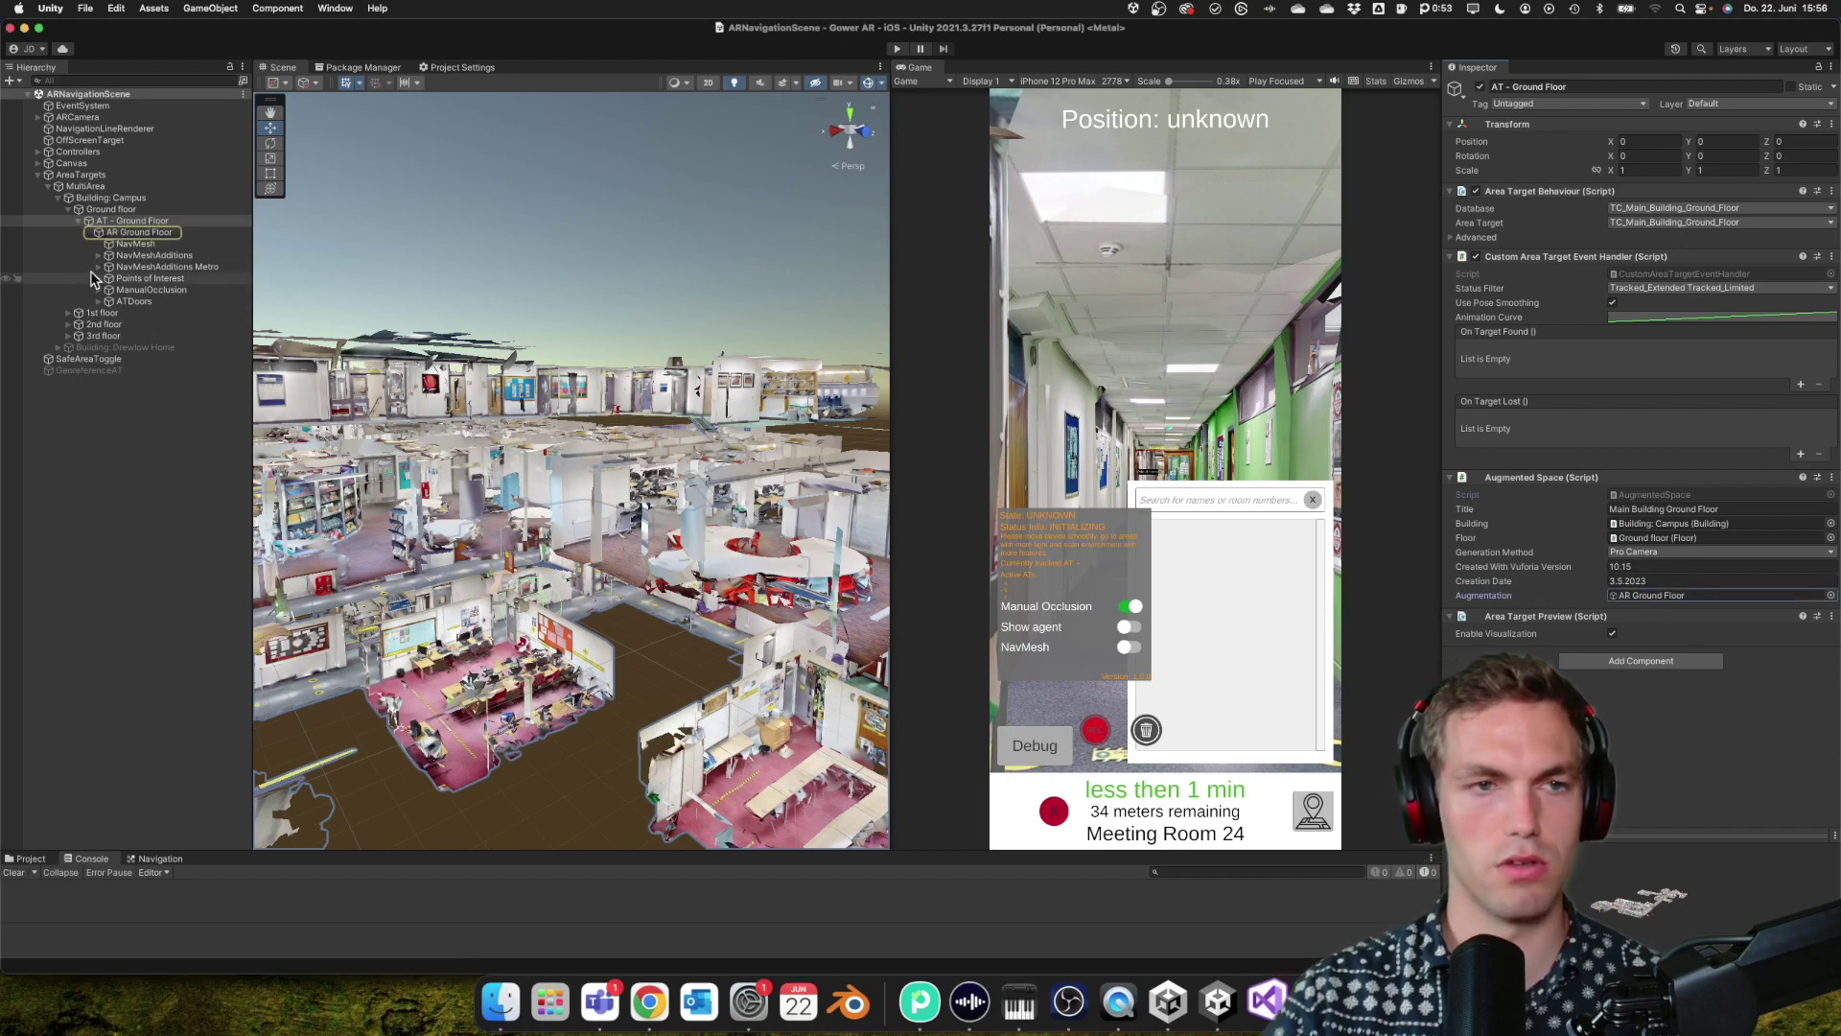
pyautogui.click(114, 235)
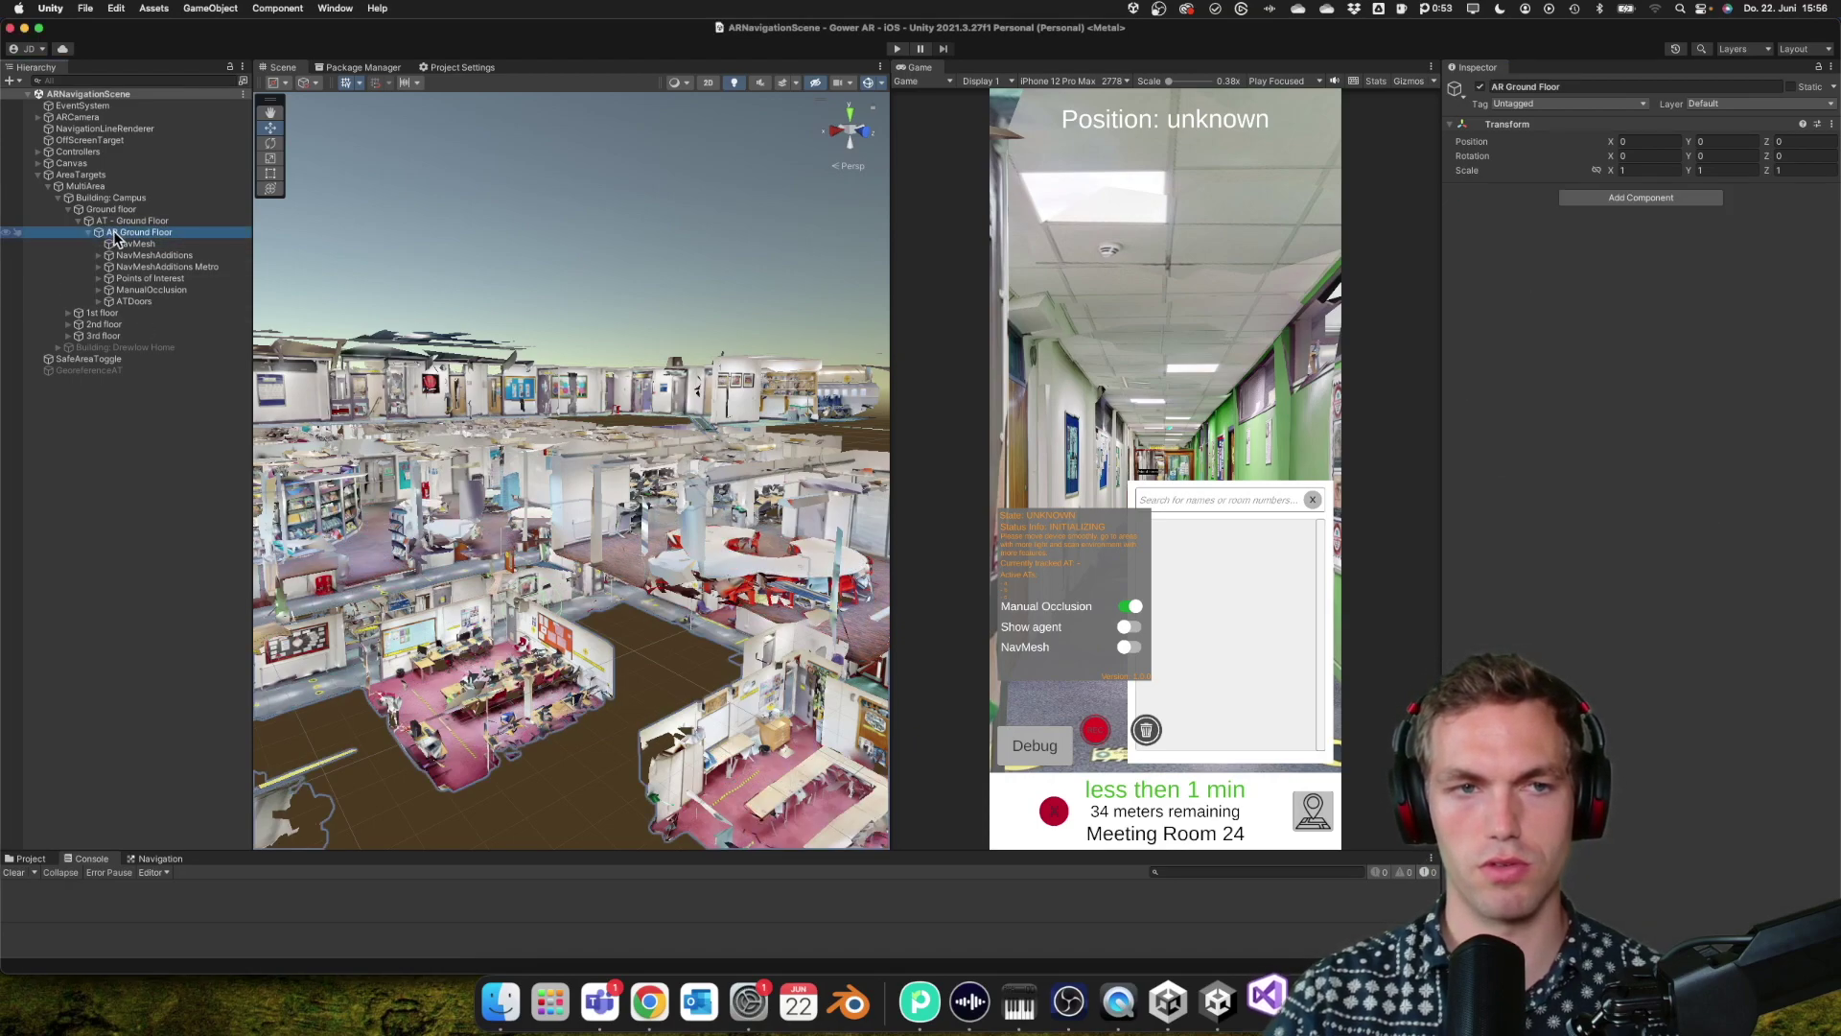
pyautogui.click(131, 222)
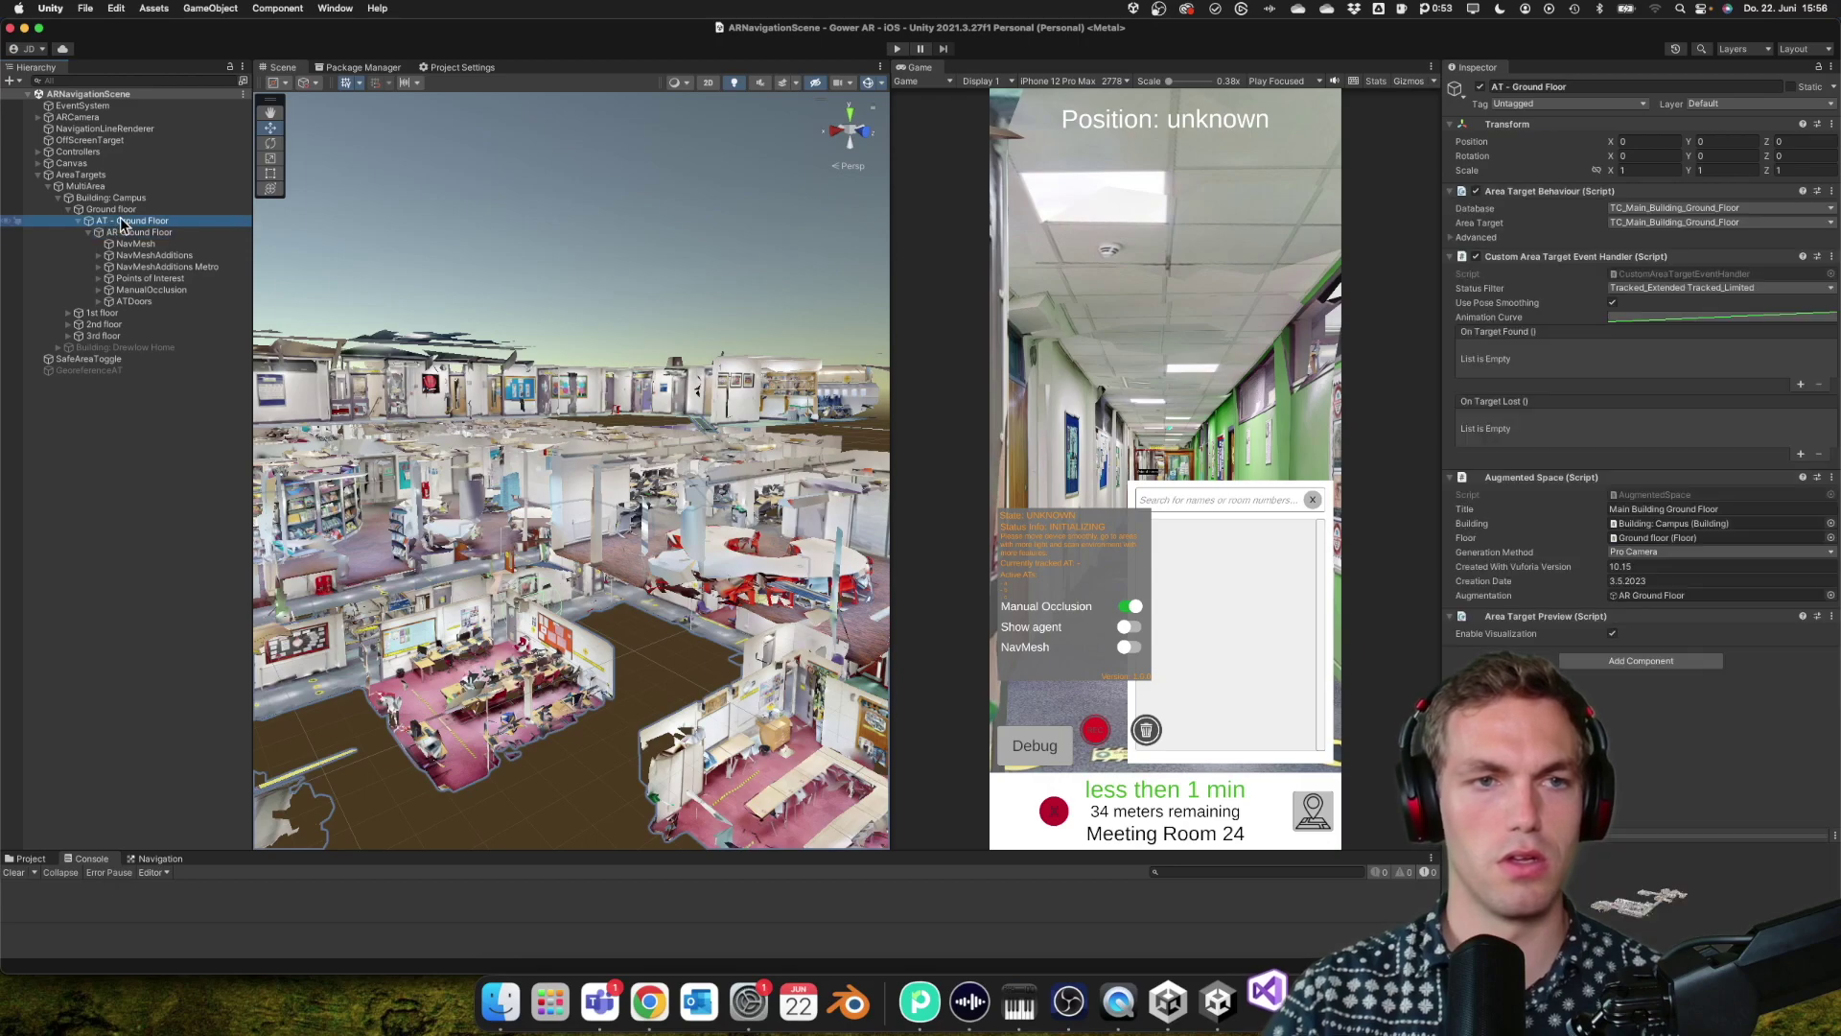
pyautogui.click(140, 234)
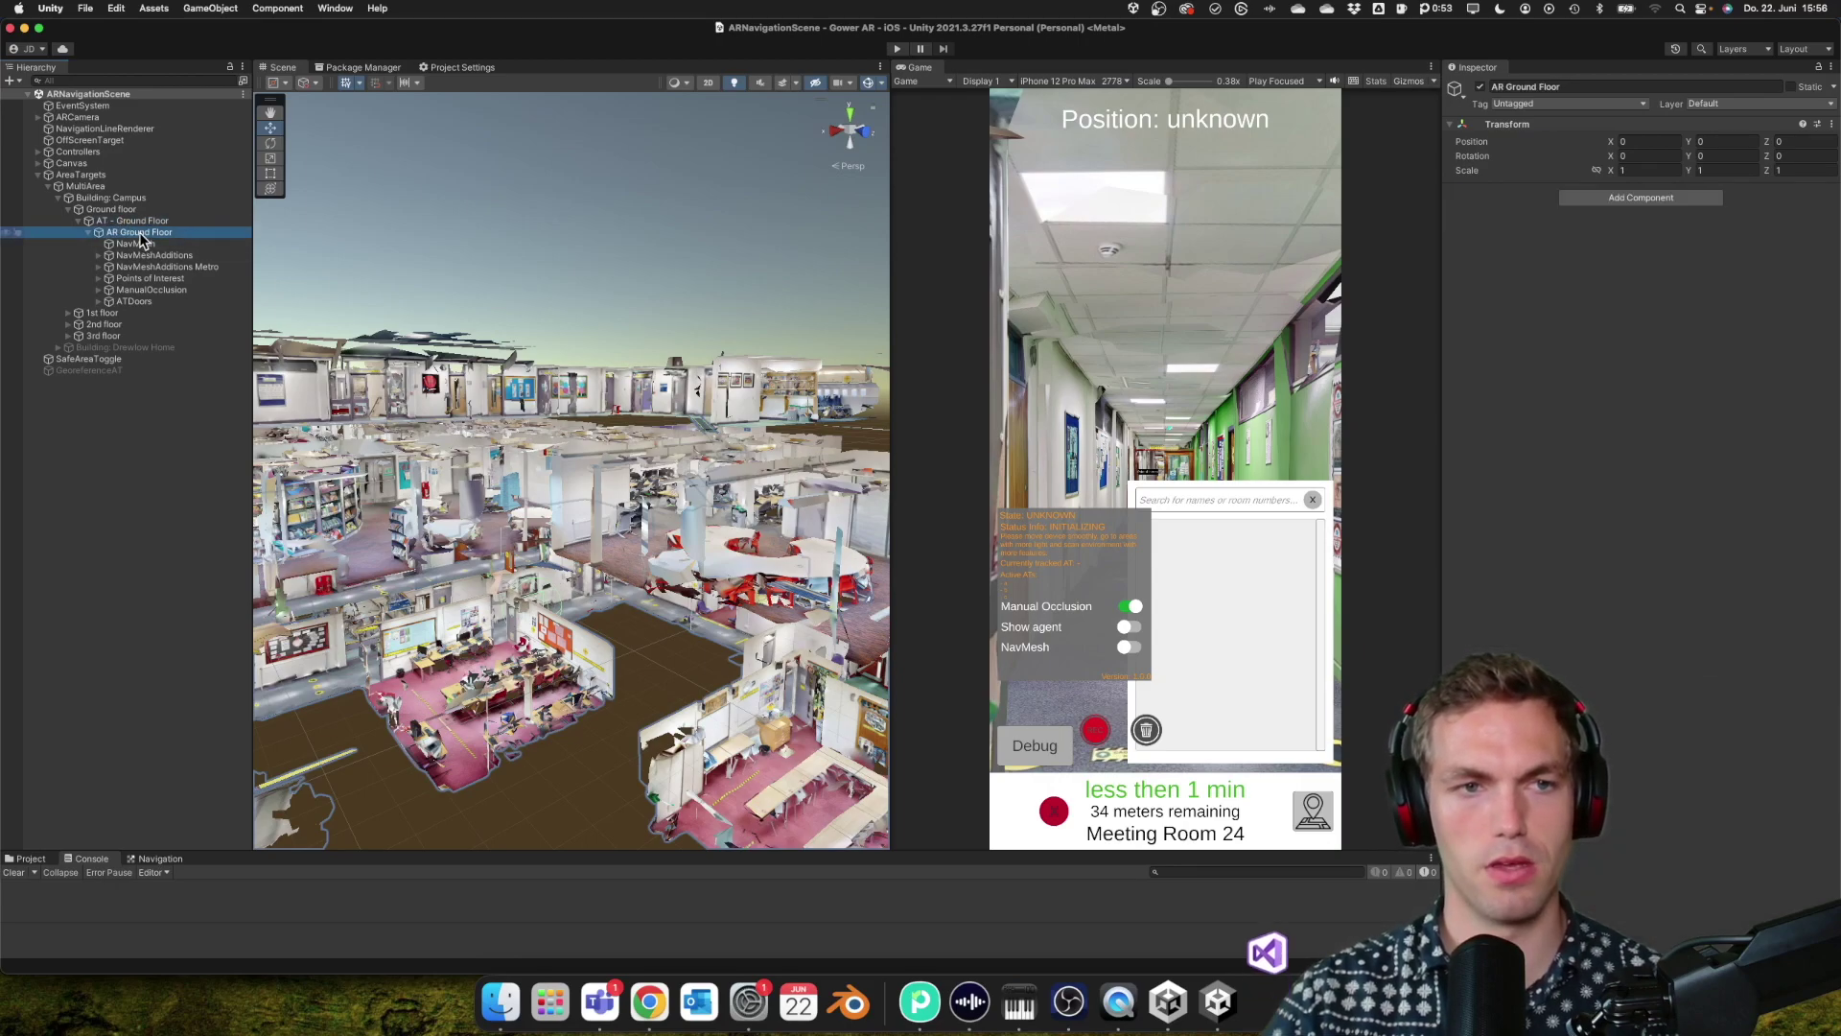
pyautogui.doubleClick(142, 234)
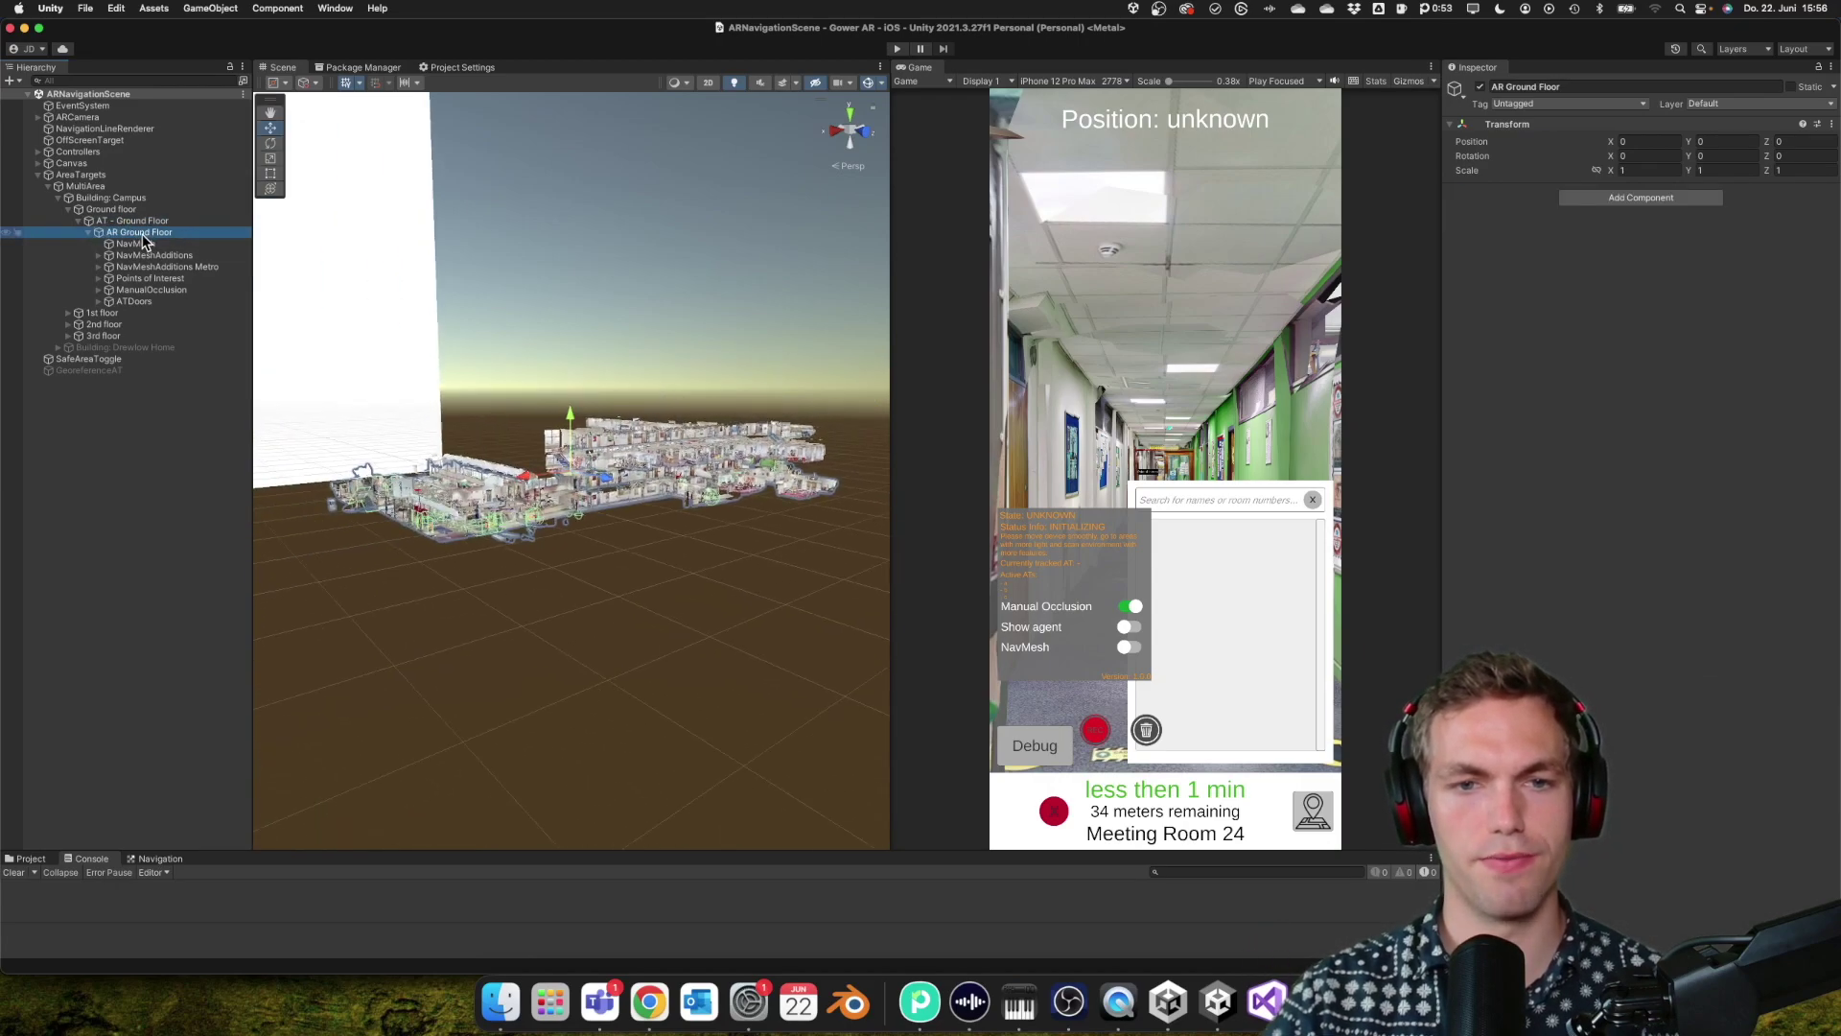
pyautogui.scroll(3, 533, 439)
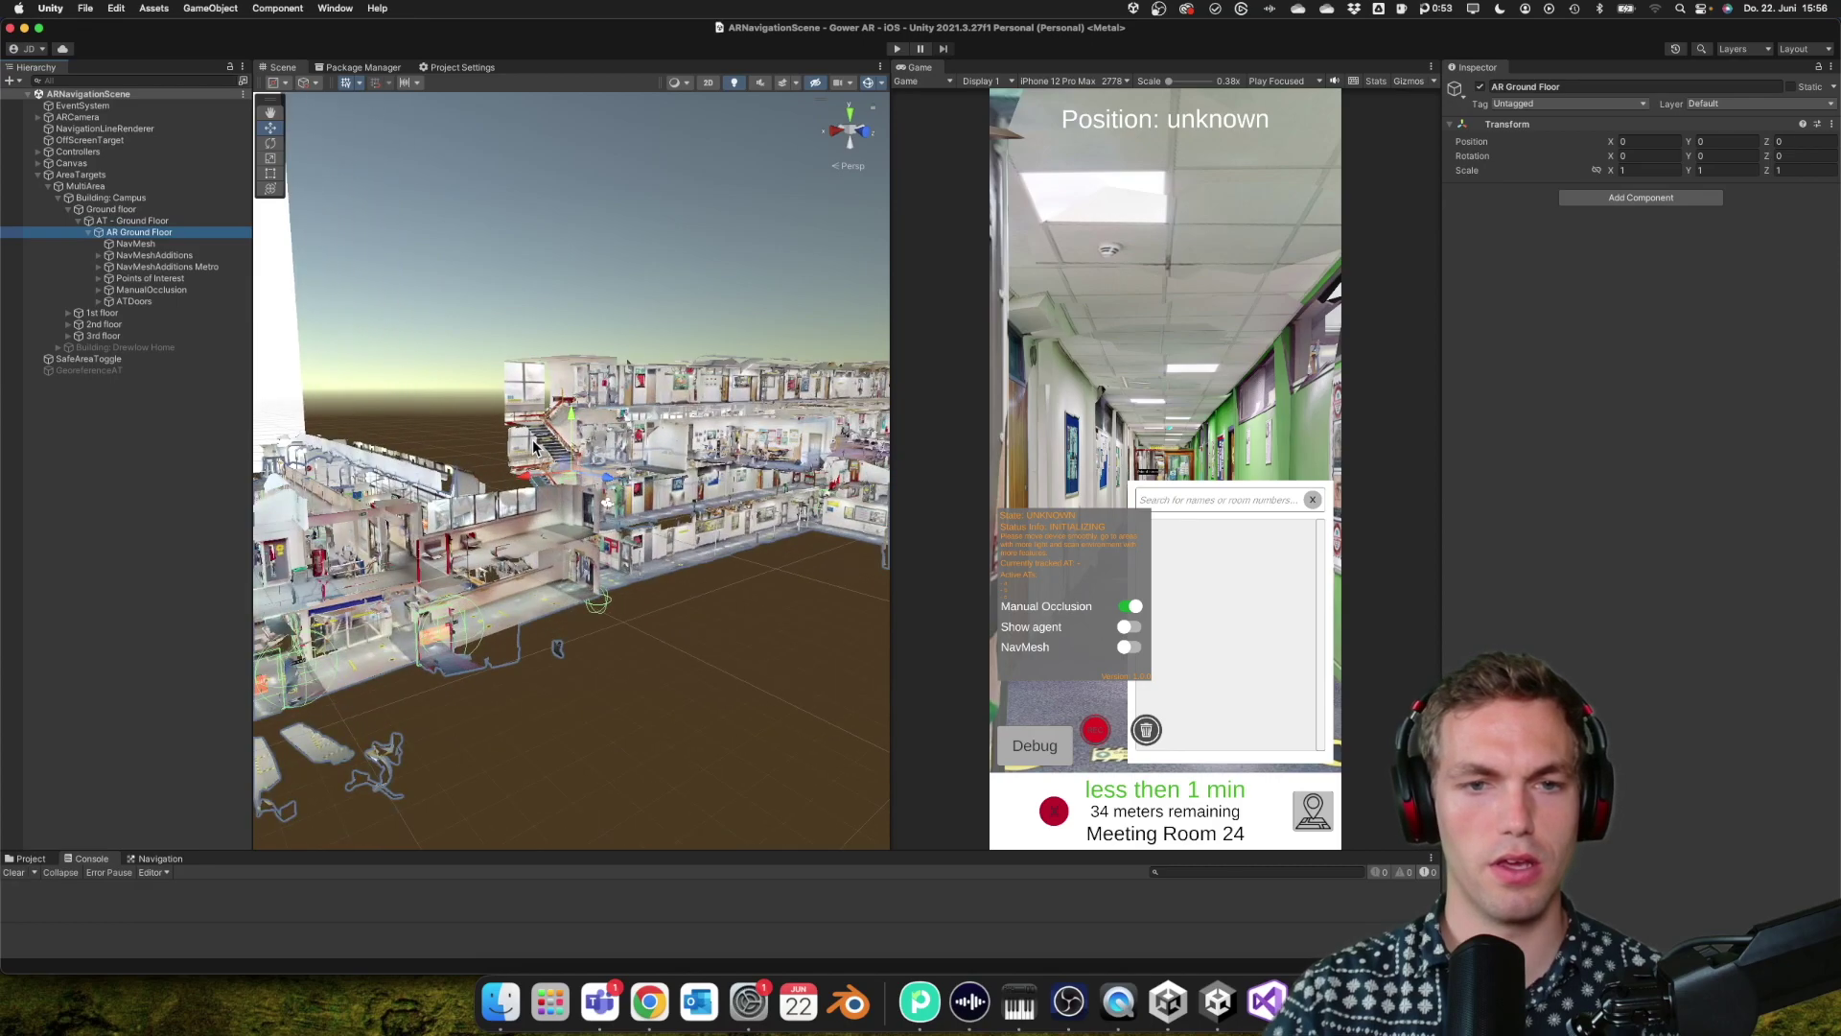
pyautogui.click(116, 233)
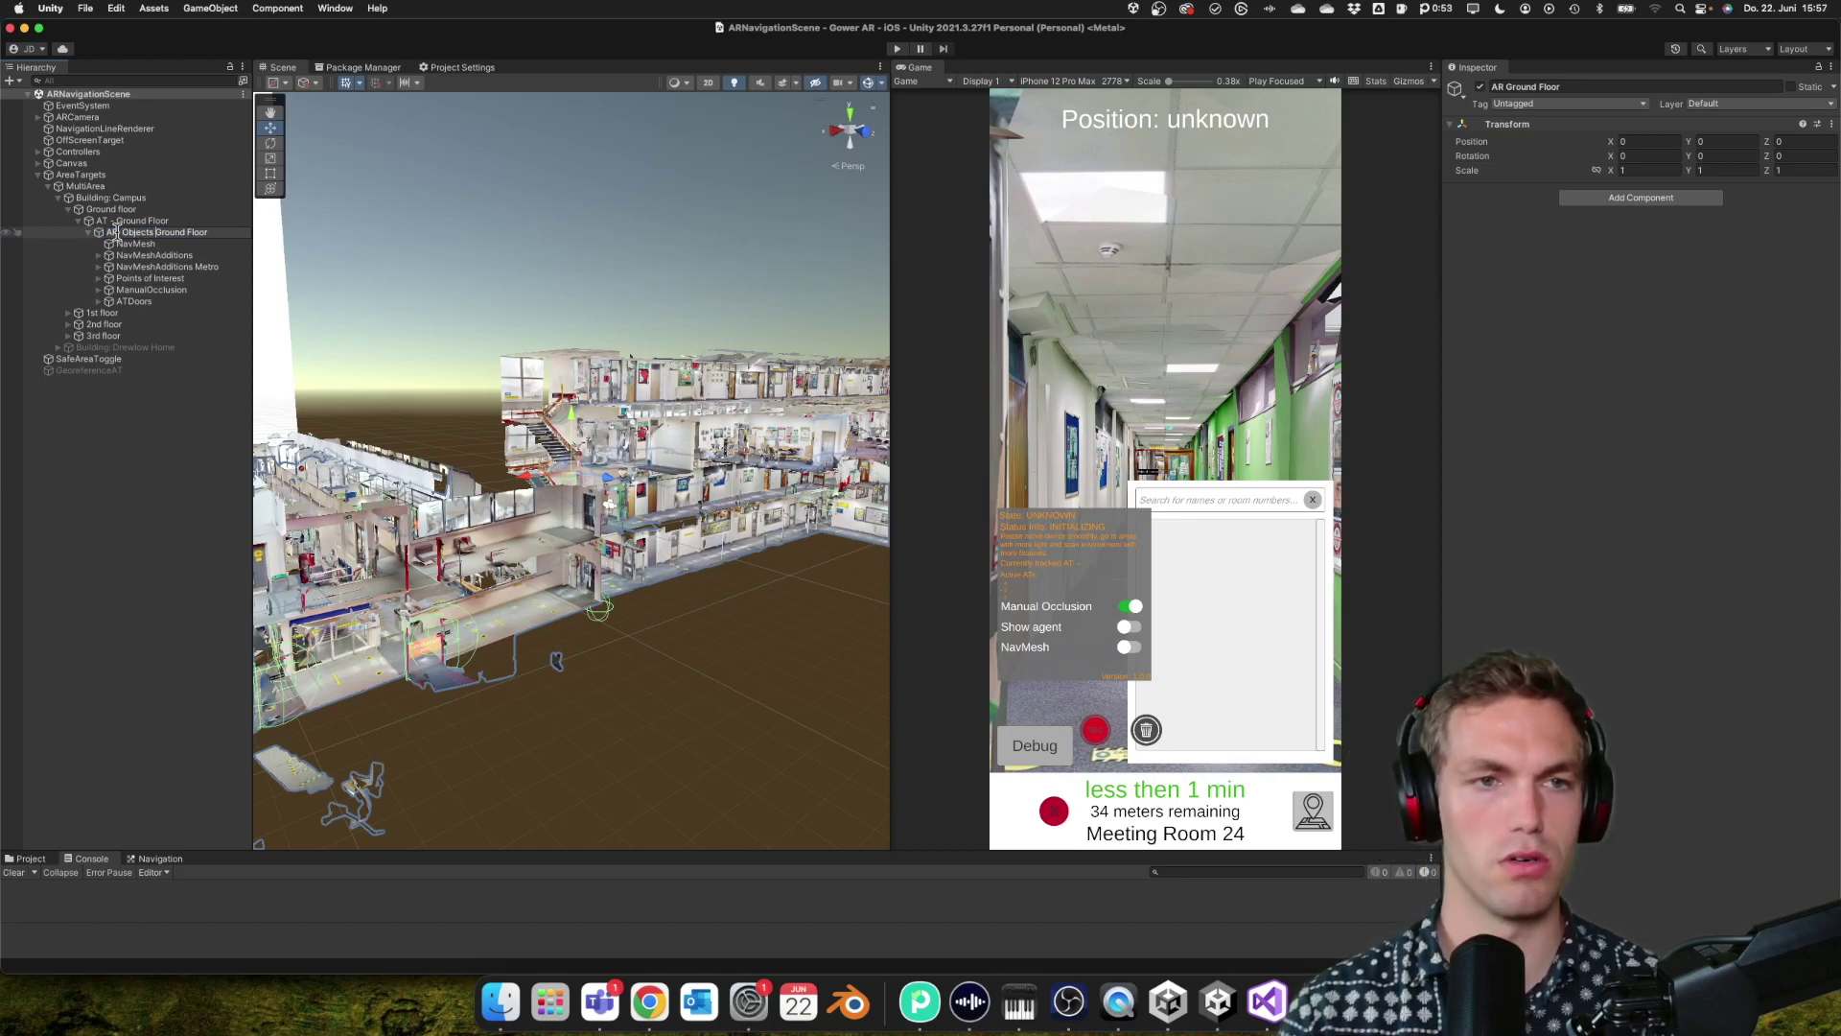
pyautogui.press('Return')
# - Inspect the ground floor's NavMesh, Points of Interest, ManualOcclusion and ATDoors objects
pyautogui.click(125, 244)
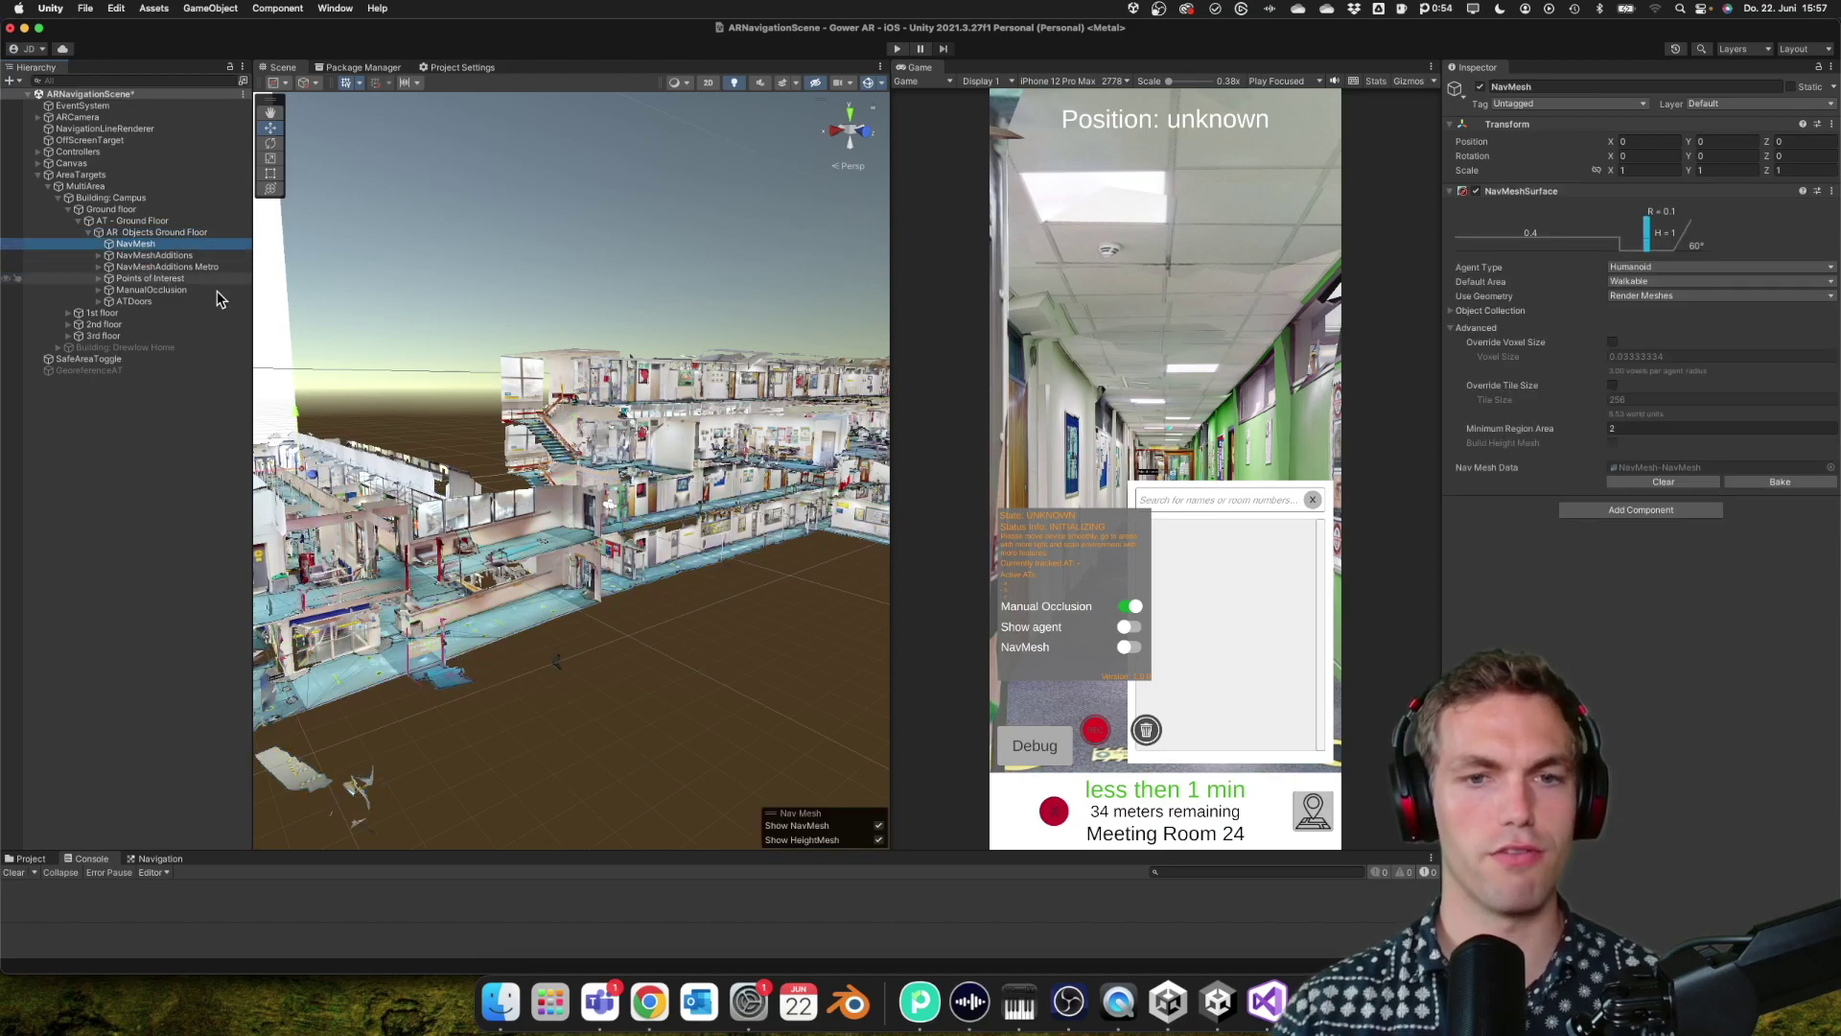
pyautogui.click(163, 257)
pyautogui.click(150, 278)
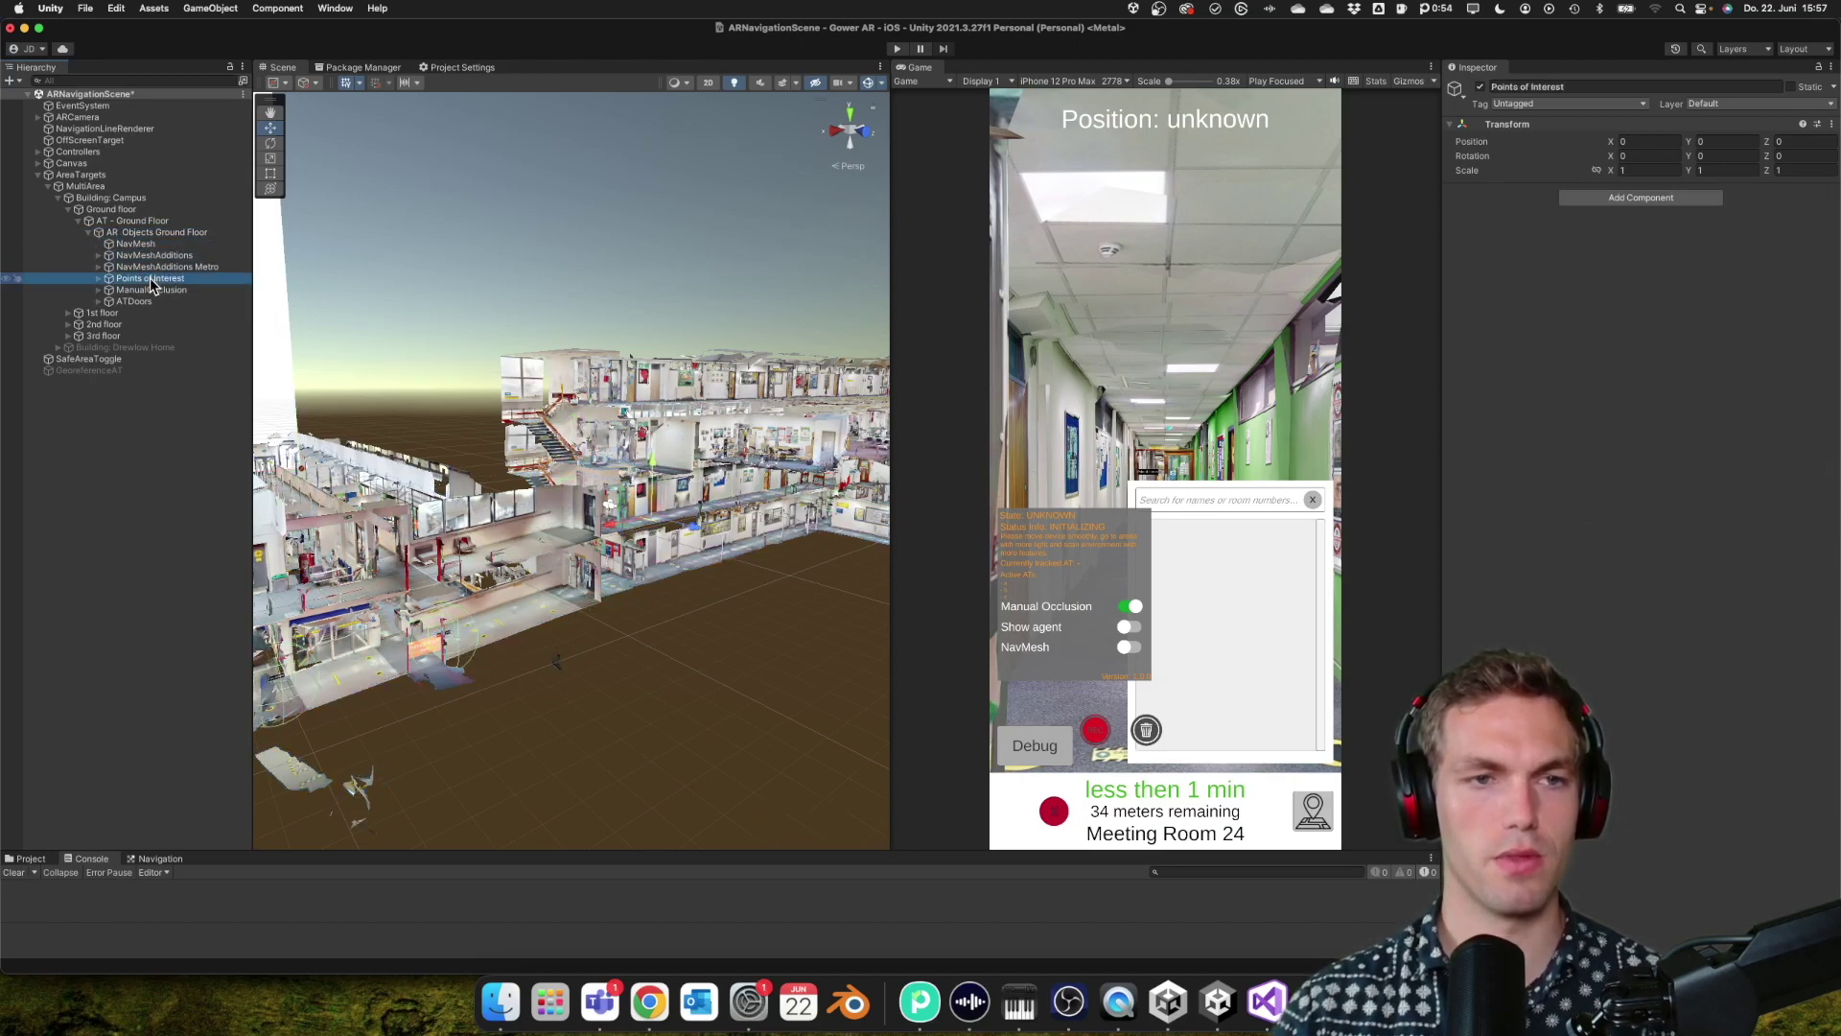
pyautogui.click(151, 290)
pyautogui.click(152, 303)
# - Fly into a corridor, then frame the NavMesh for a multi-floor overview of the building
pyautogui.moveTo(336, 357); pyautogui.dragTo(597, 384, button='right')
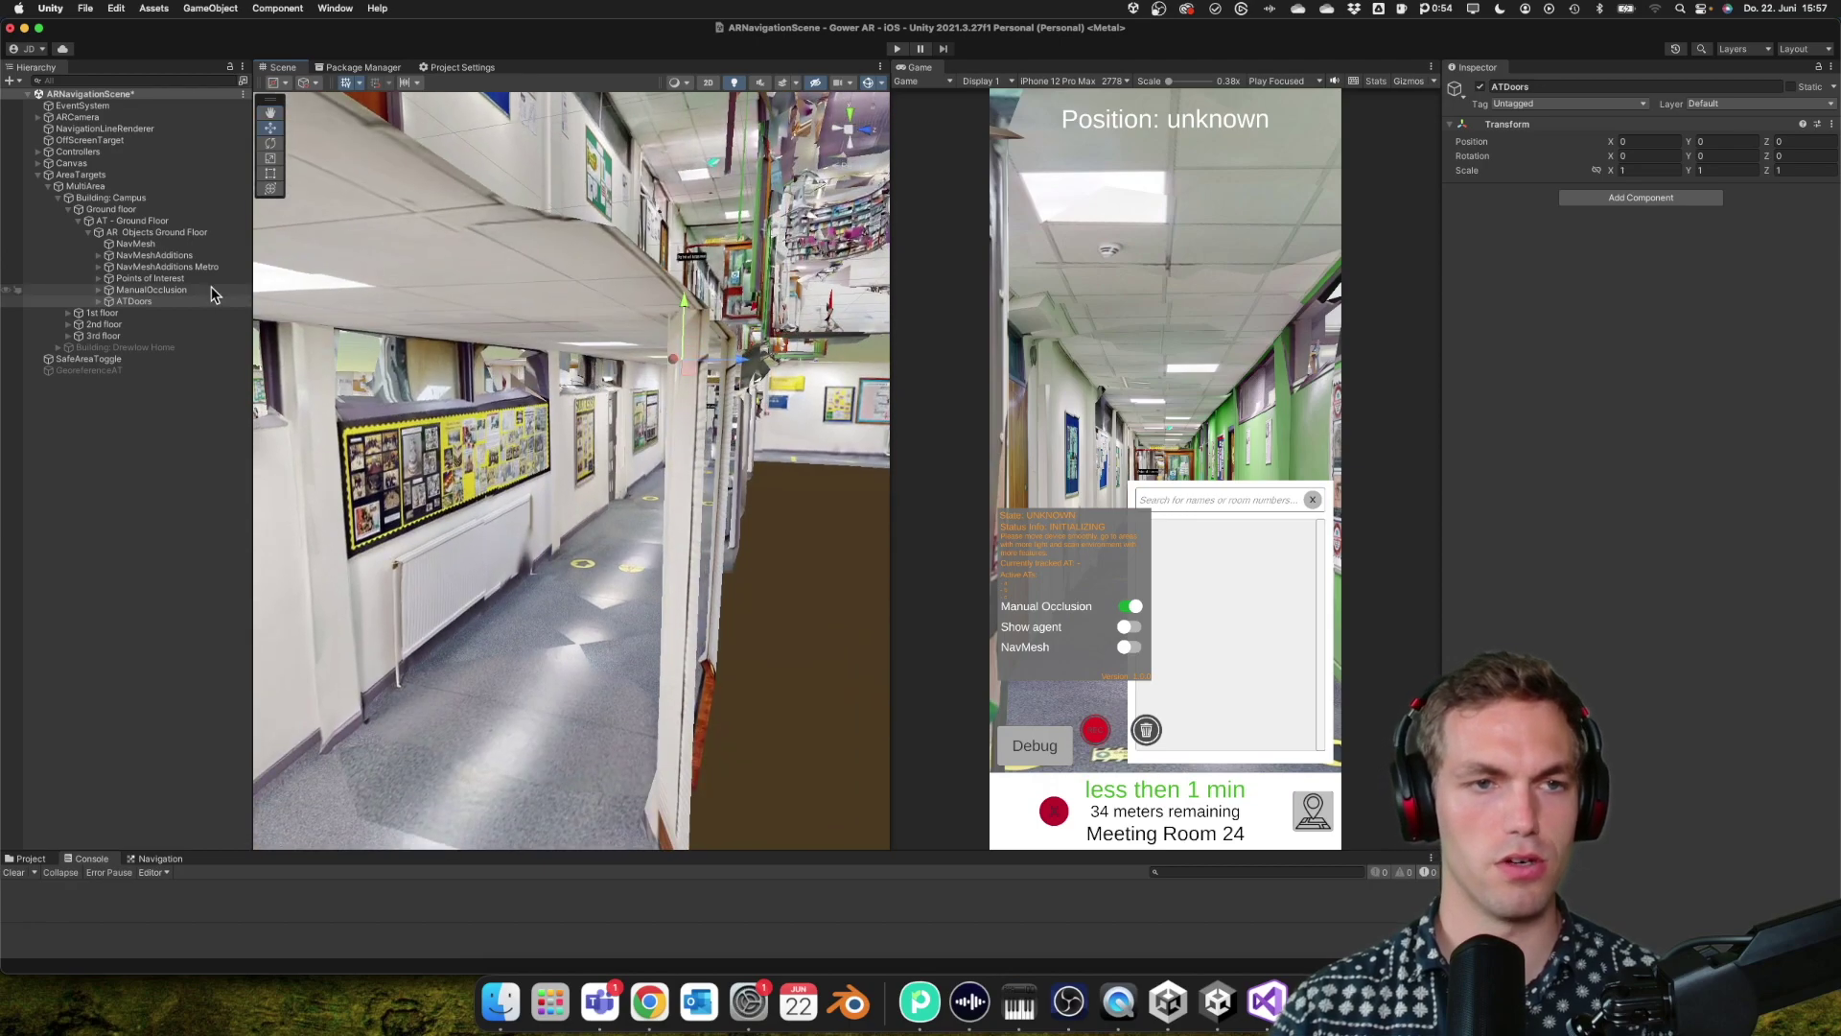
pyautogui.click(134, 245)
pyautogui.press('f')
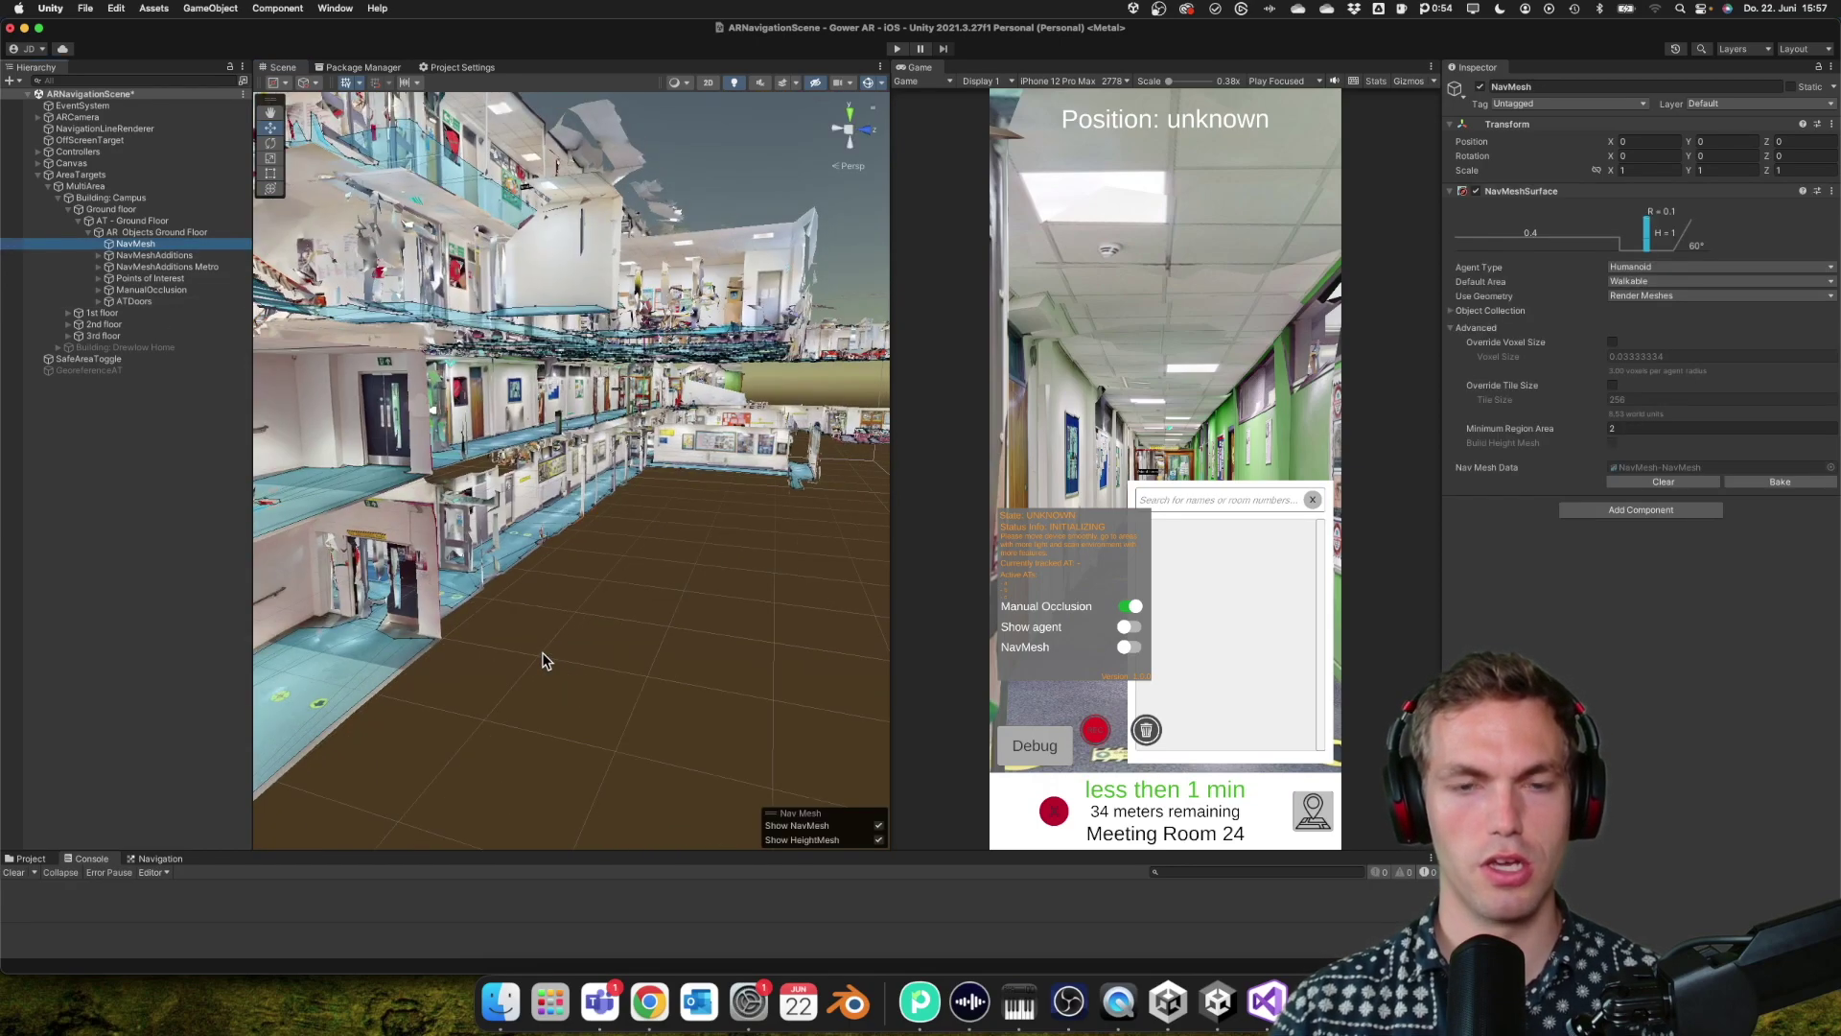
pyautogui.moveTo(543, 652); pyautogui.dragTo(475, 561, button='right')
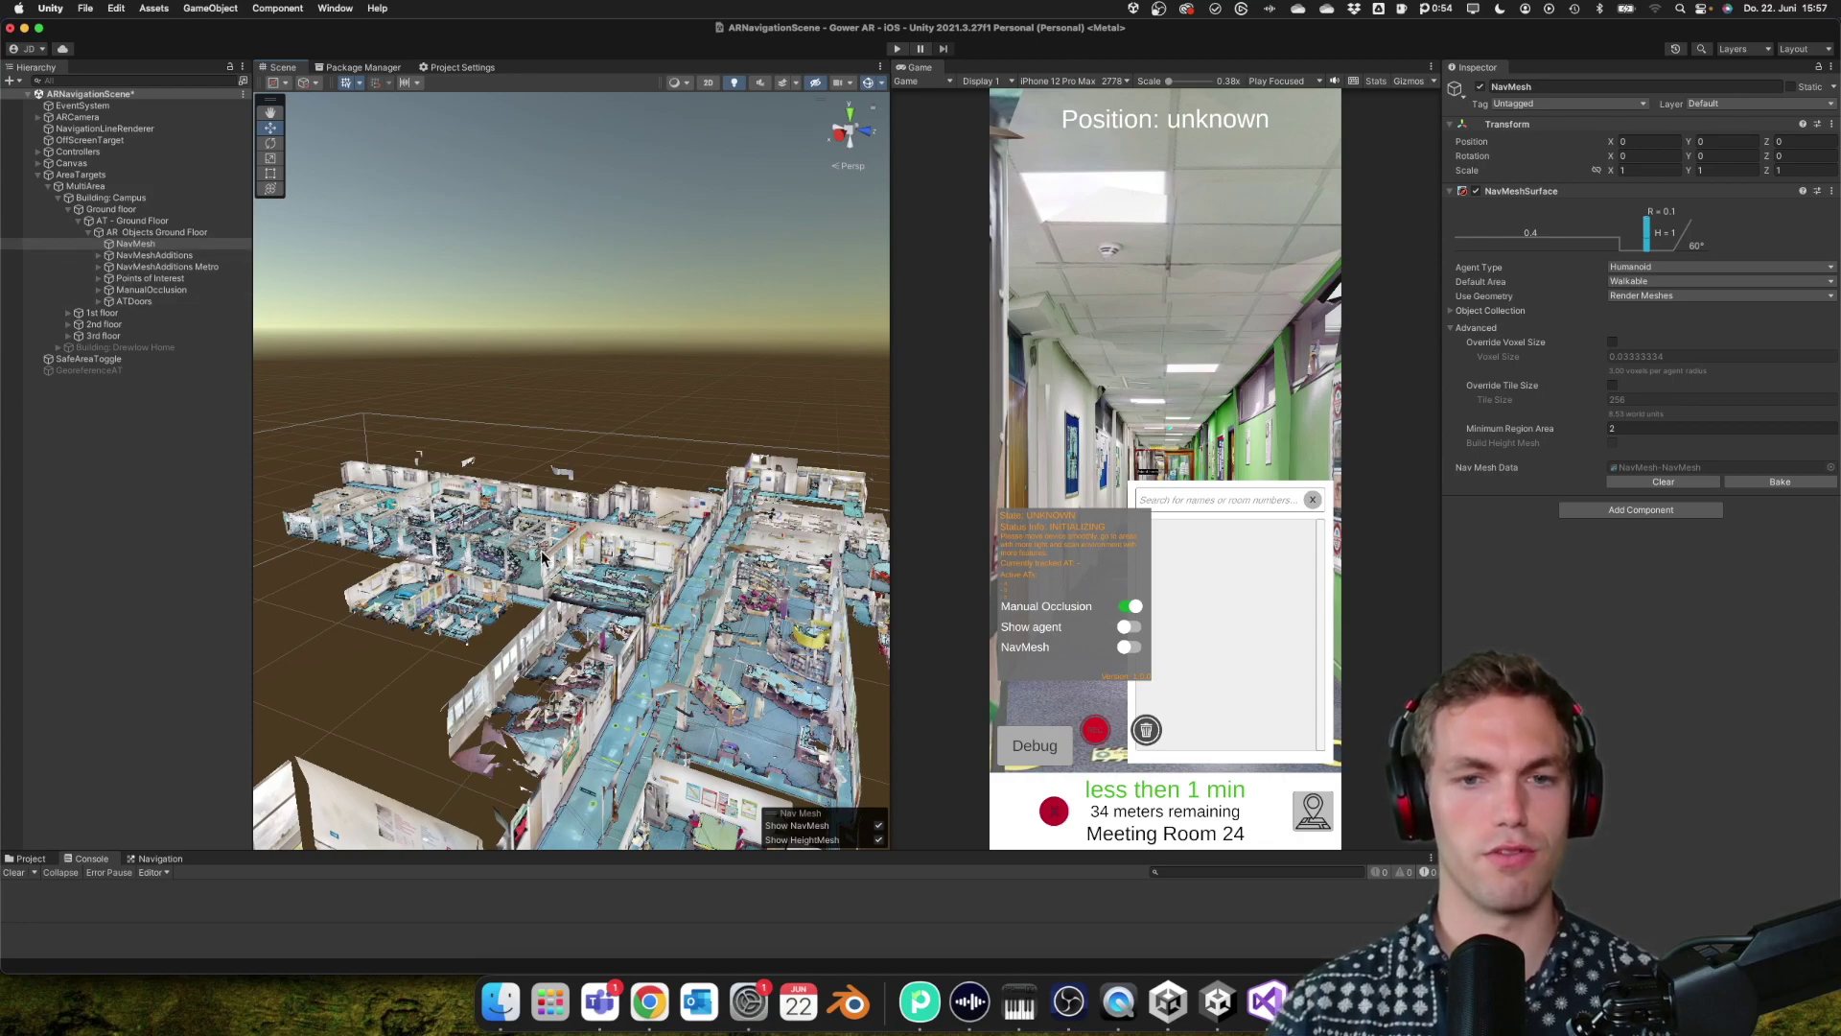
pyautogui.scroll(5, 543, 556)
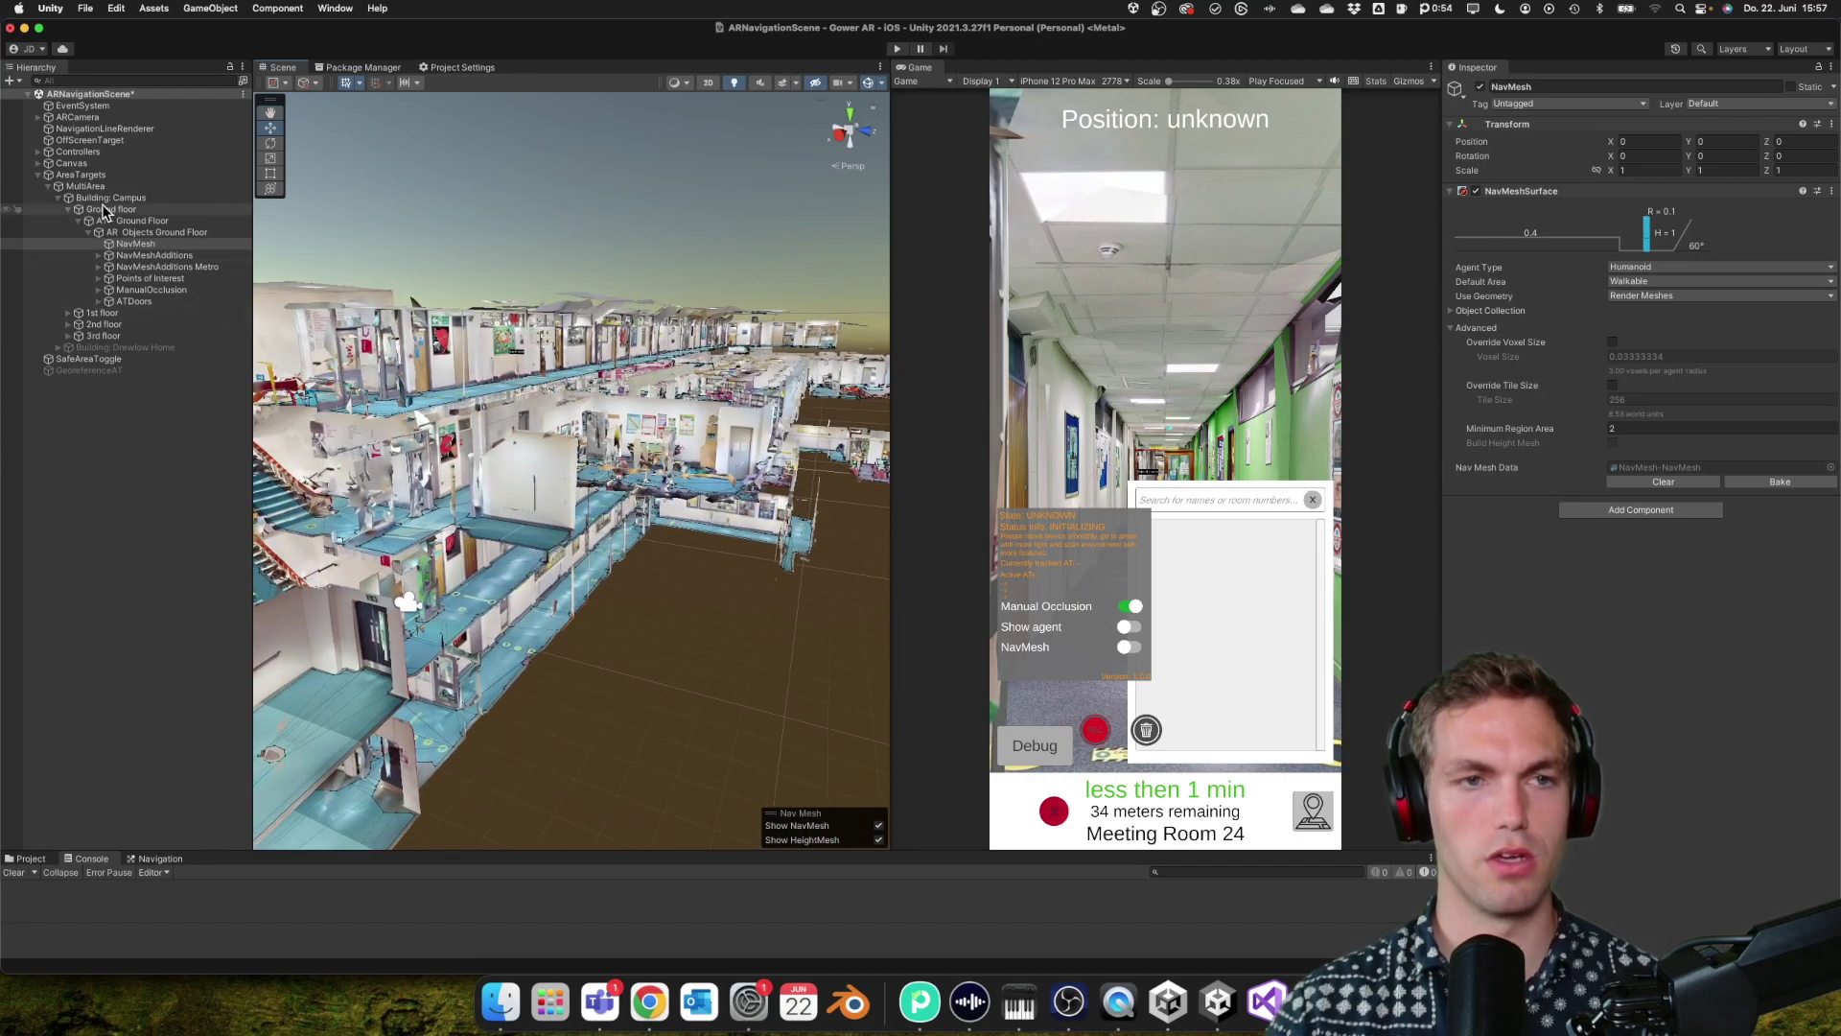
# - Check the level settings of the Ground, 1st, 2nd and 3rd floor objects
pyautogui.click(103, 209)
pyautogui.click(100, 313)
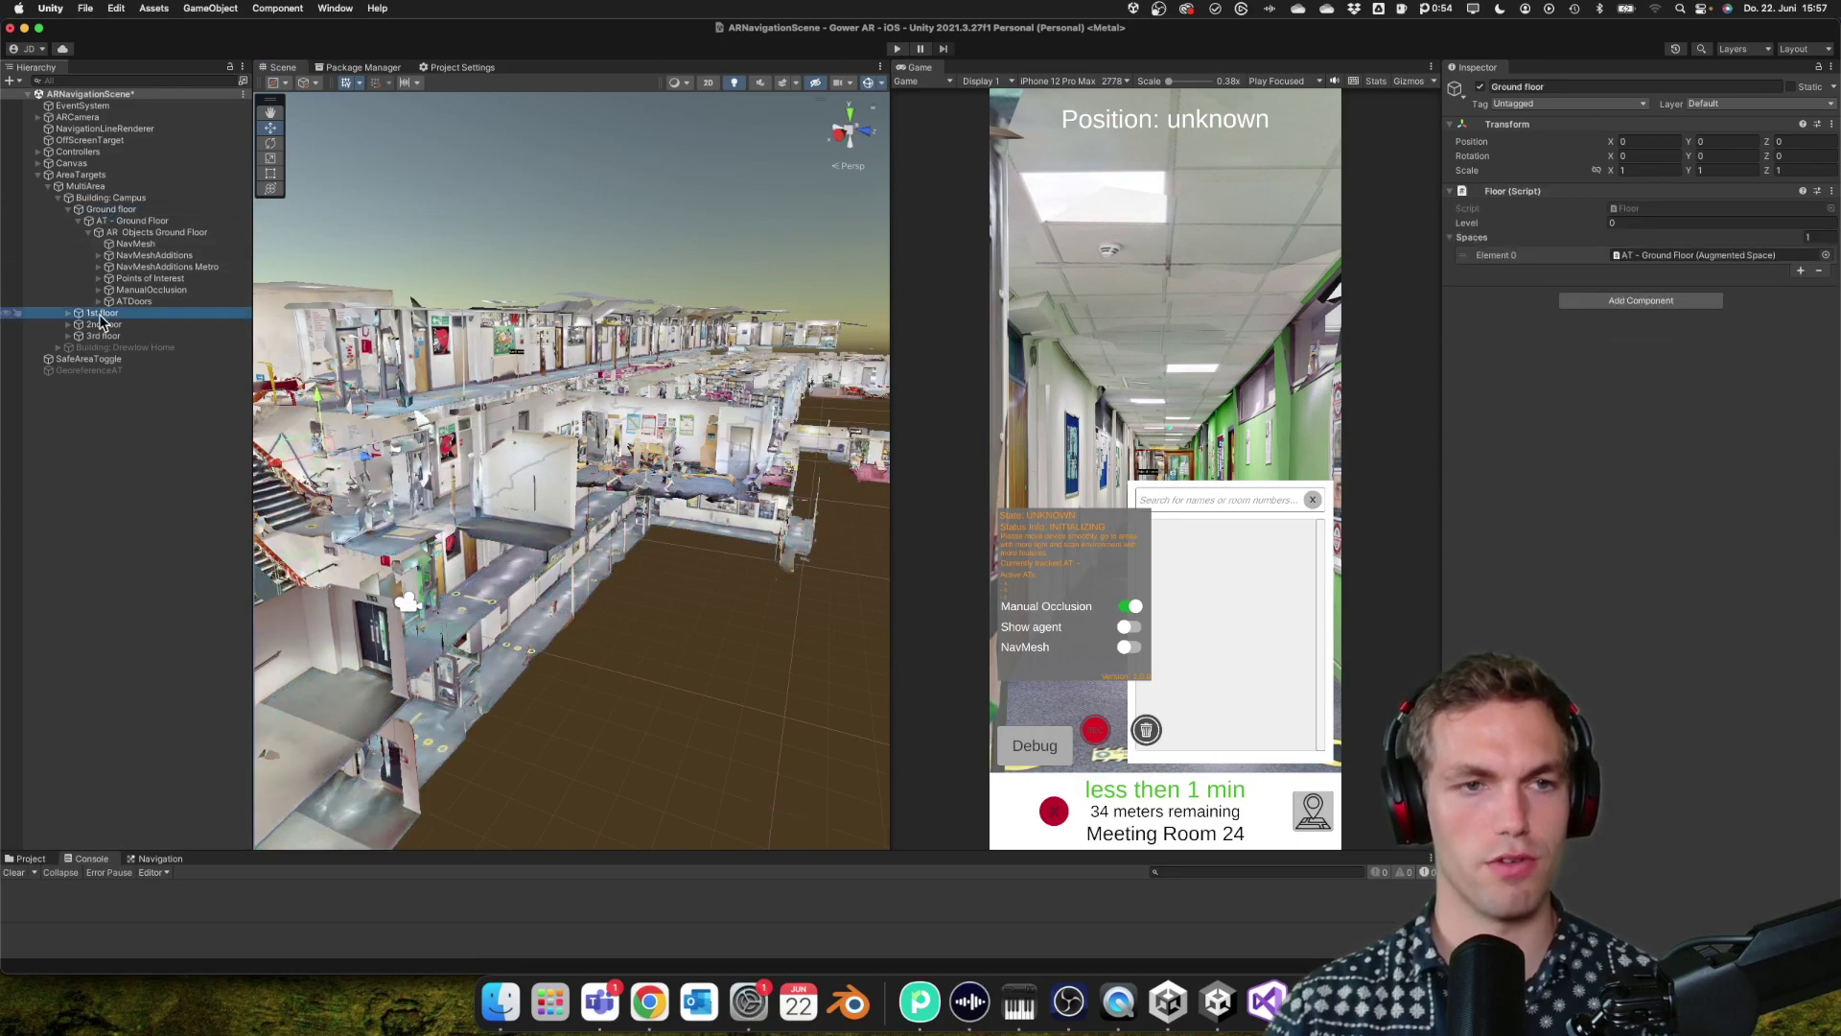
pyautogui.click(103, 324)
pyautogui.click(102, 336)
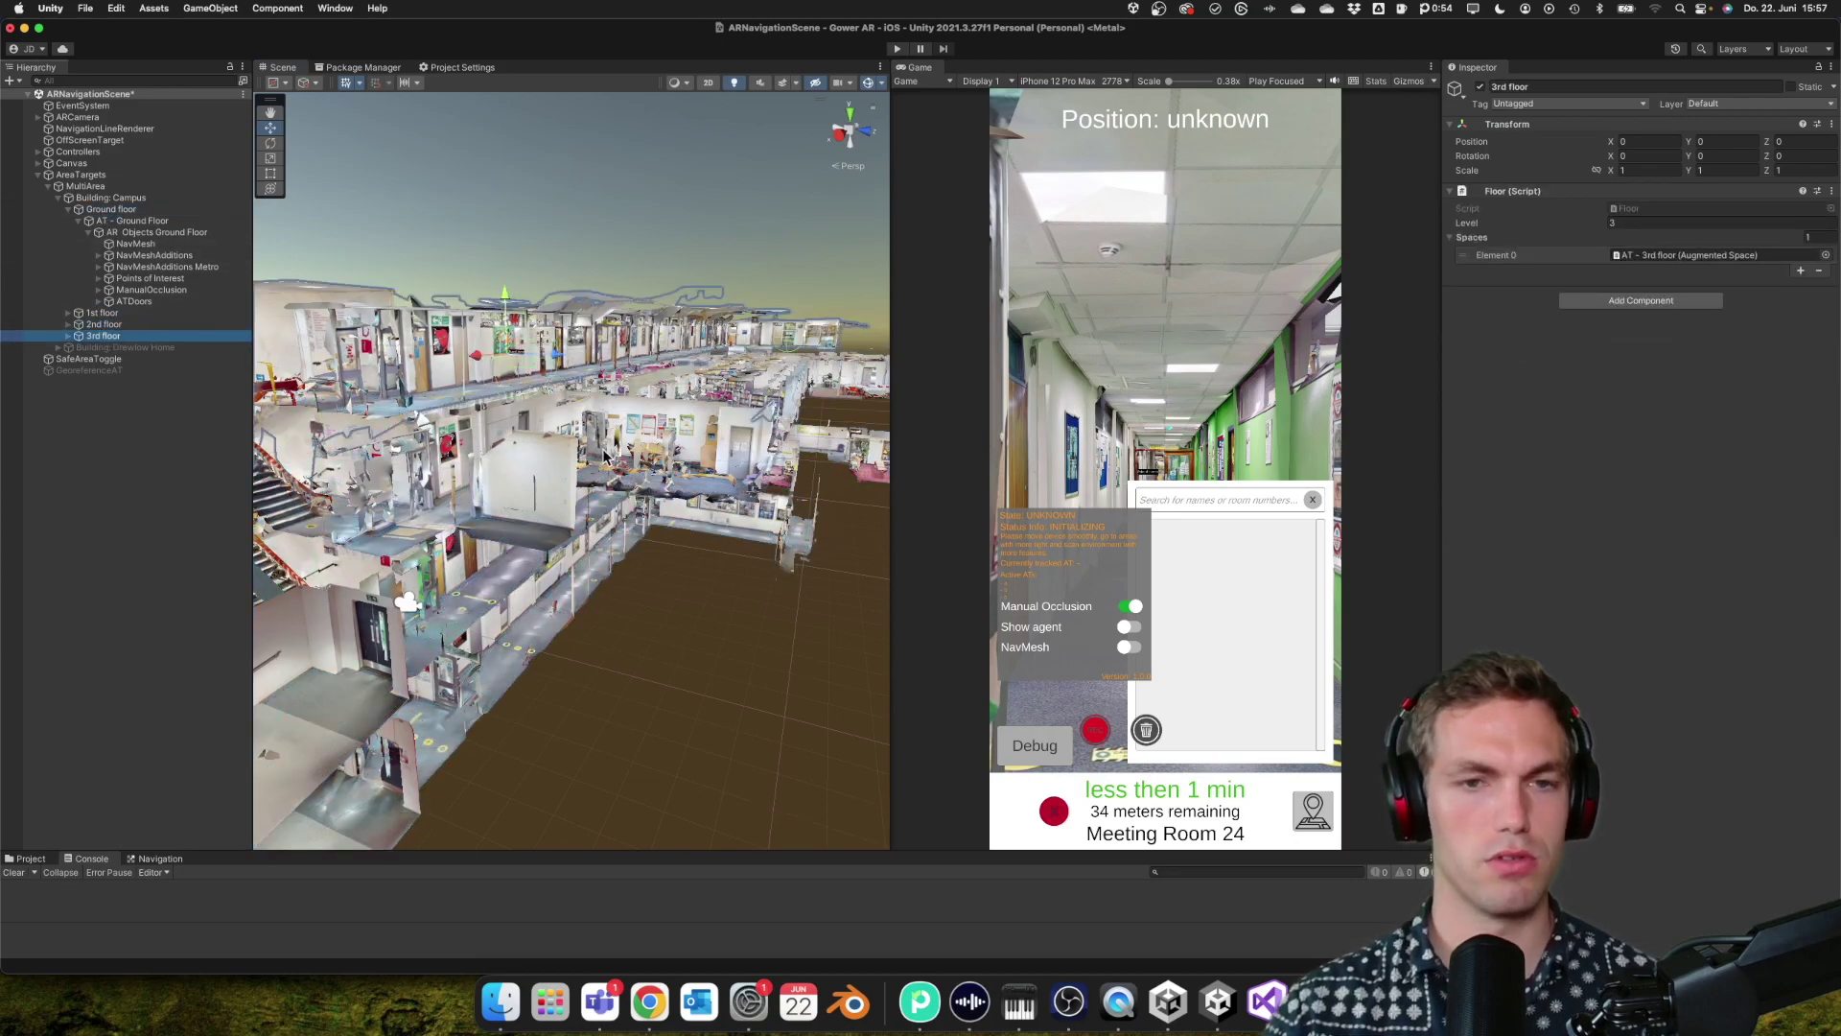
pyautogui.scroll(5, 606, 456)
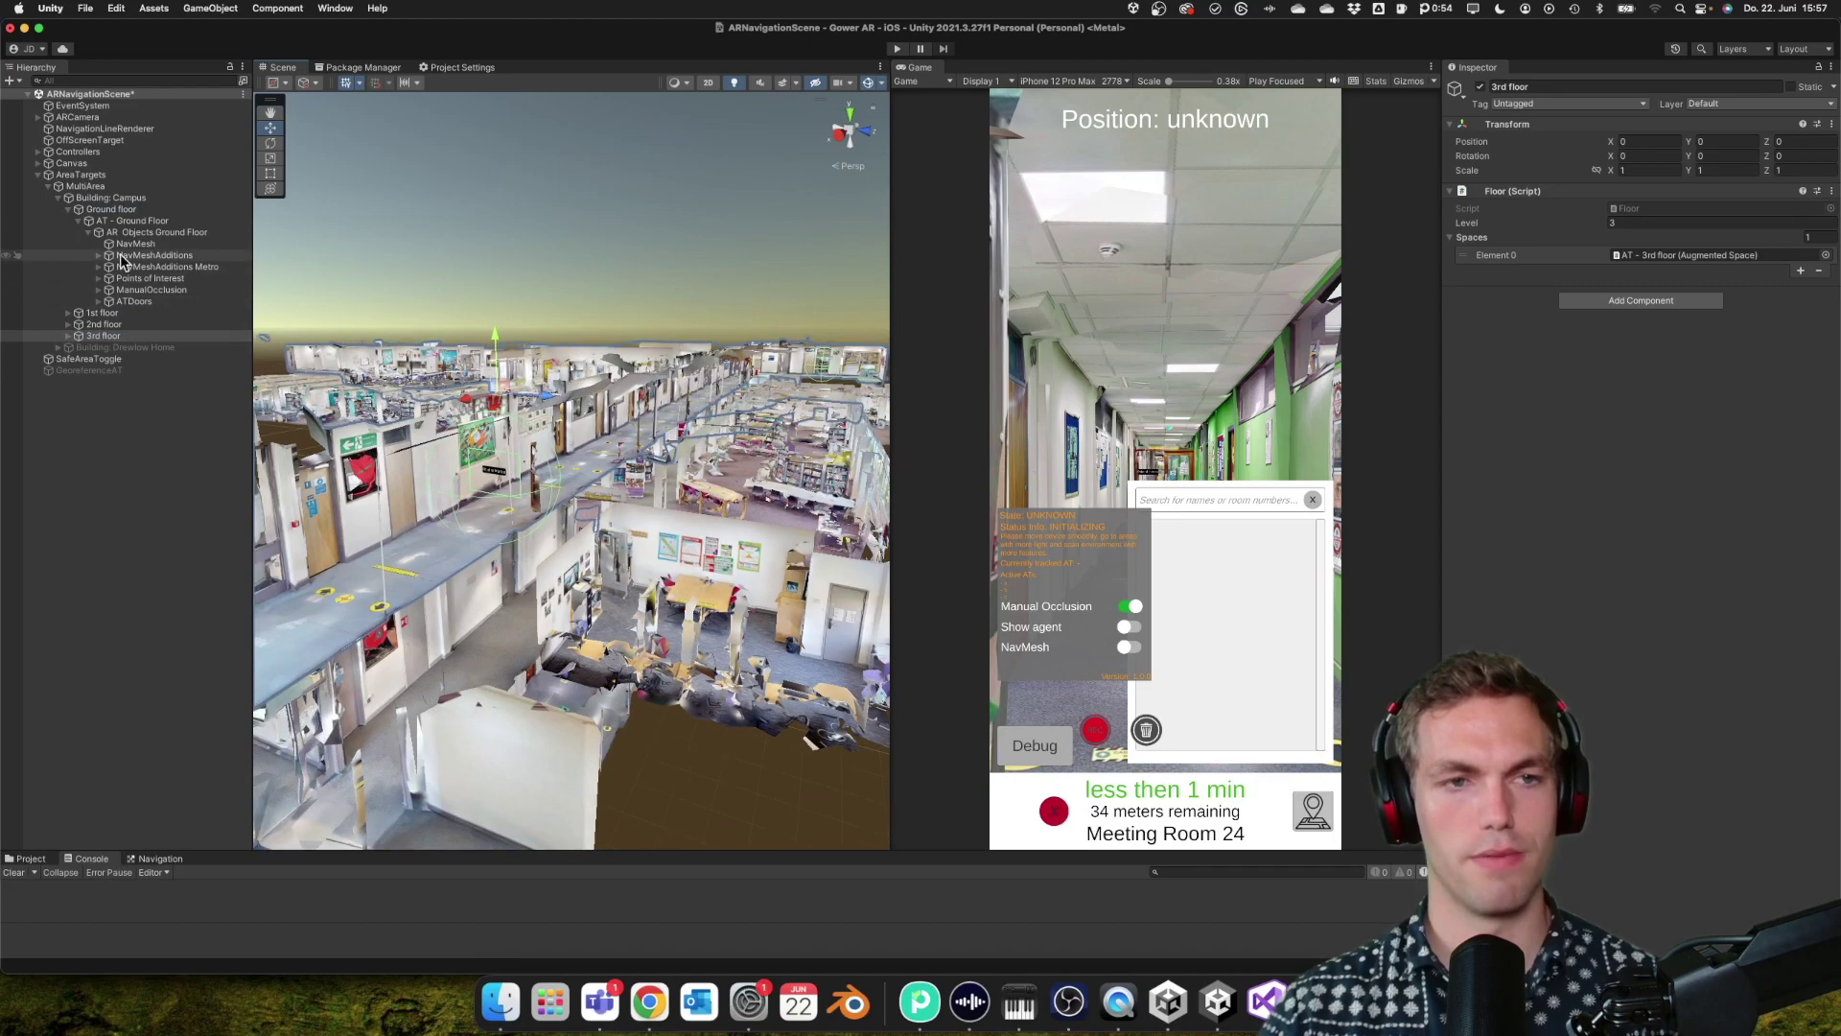
# - Expand NavMeshAdditions and Improvements, and frame the SlopeEntranceHall ramp in the Scene view
pyautogui.click(145, 256)
pyautogui.click(100, 255)
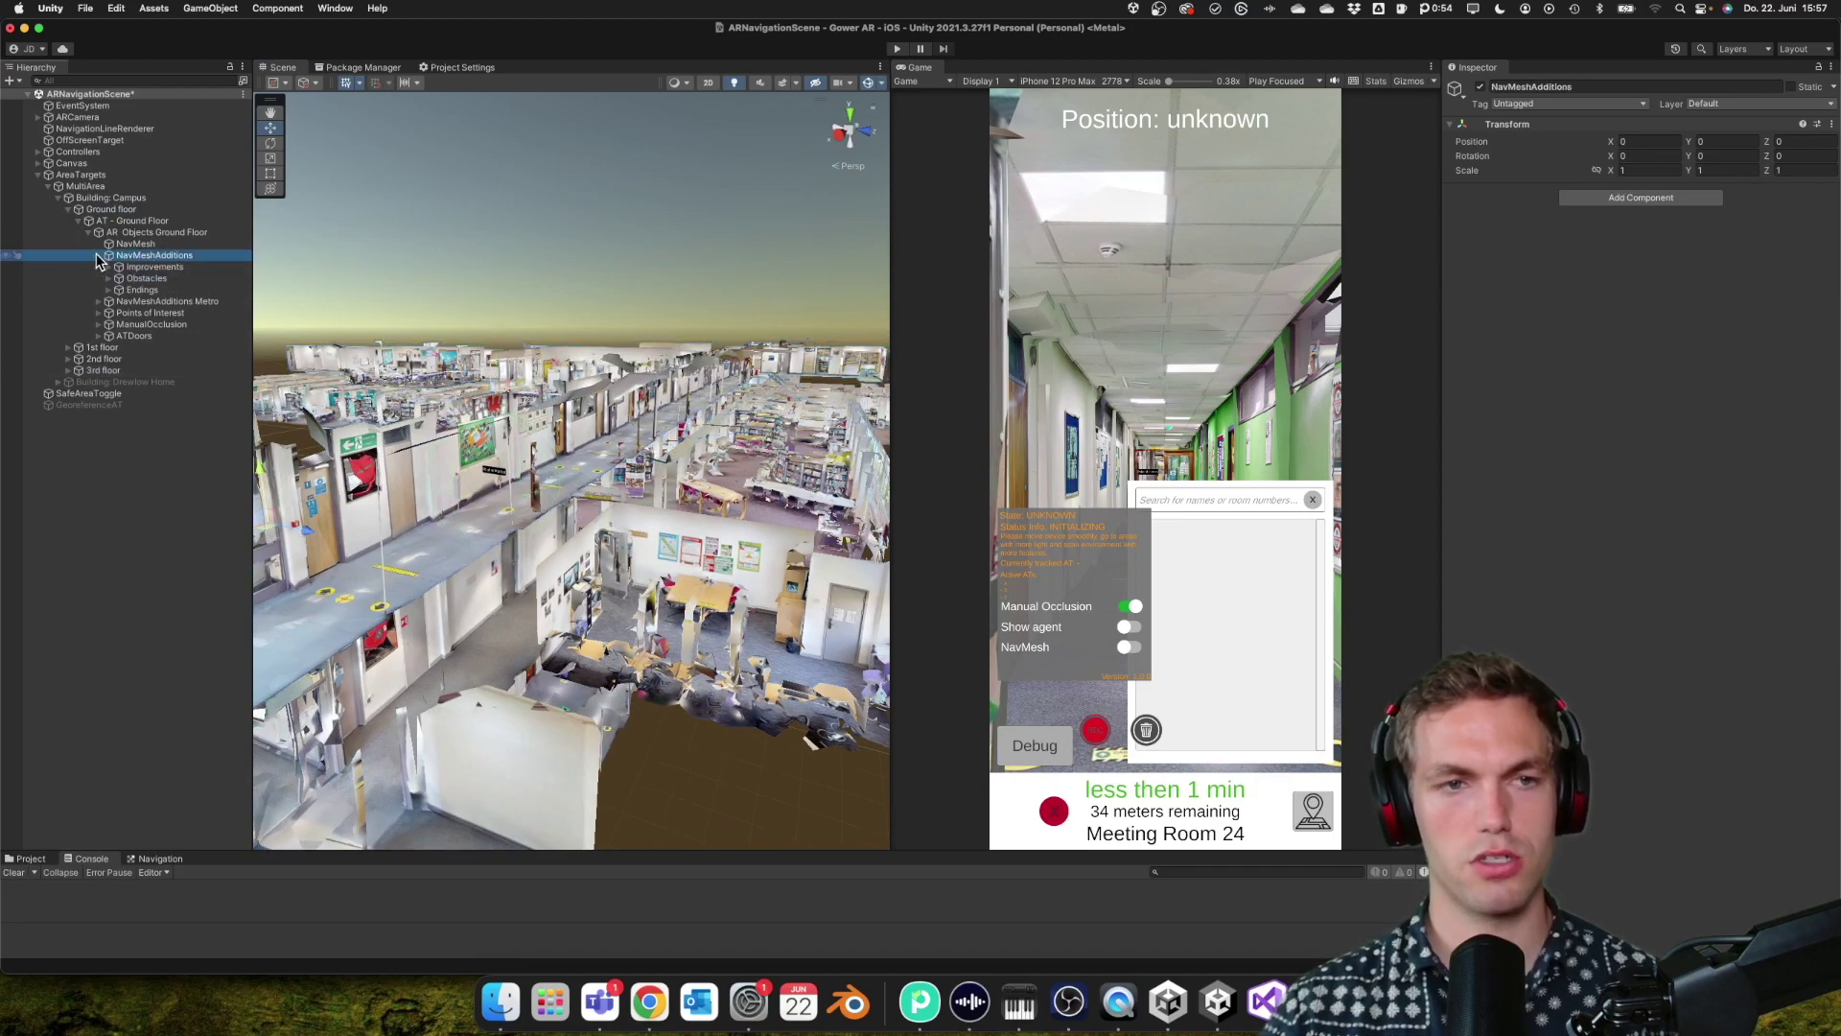
pyautogui.doubleClick(154, 267)
pyautogui.scroll(10, 525, 477)
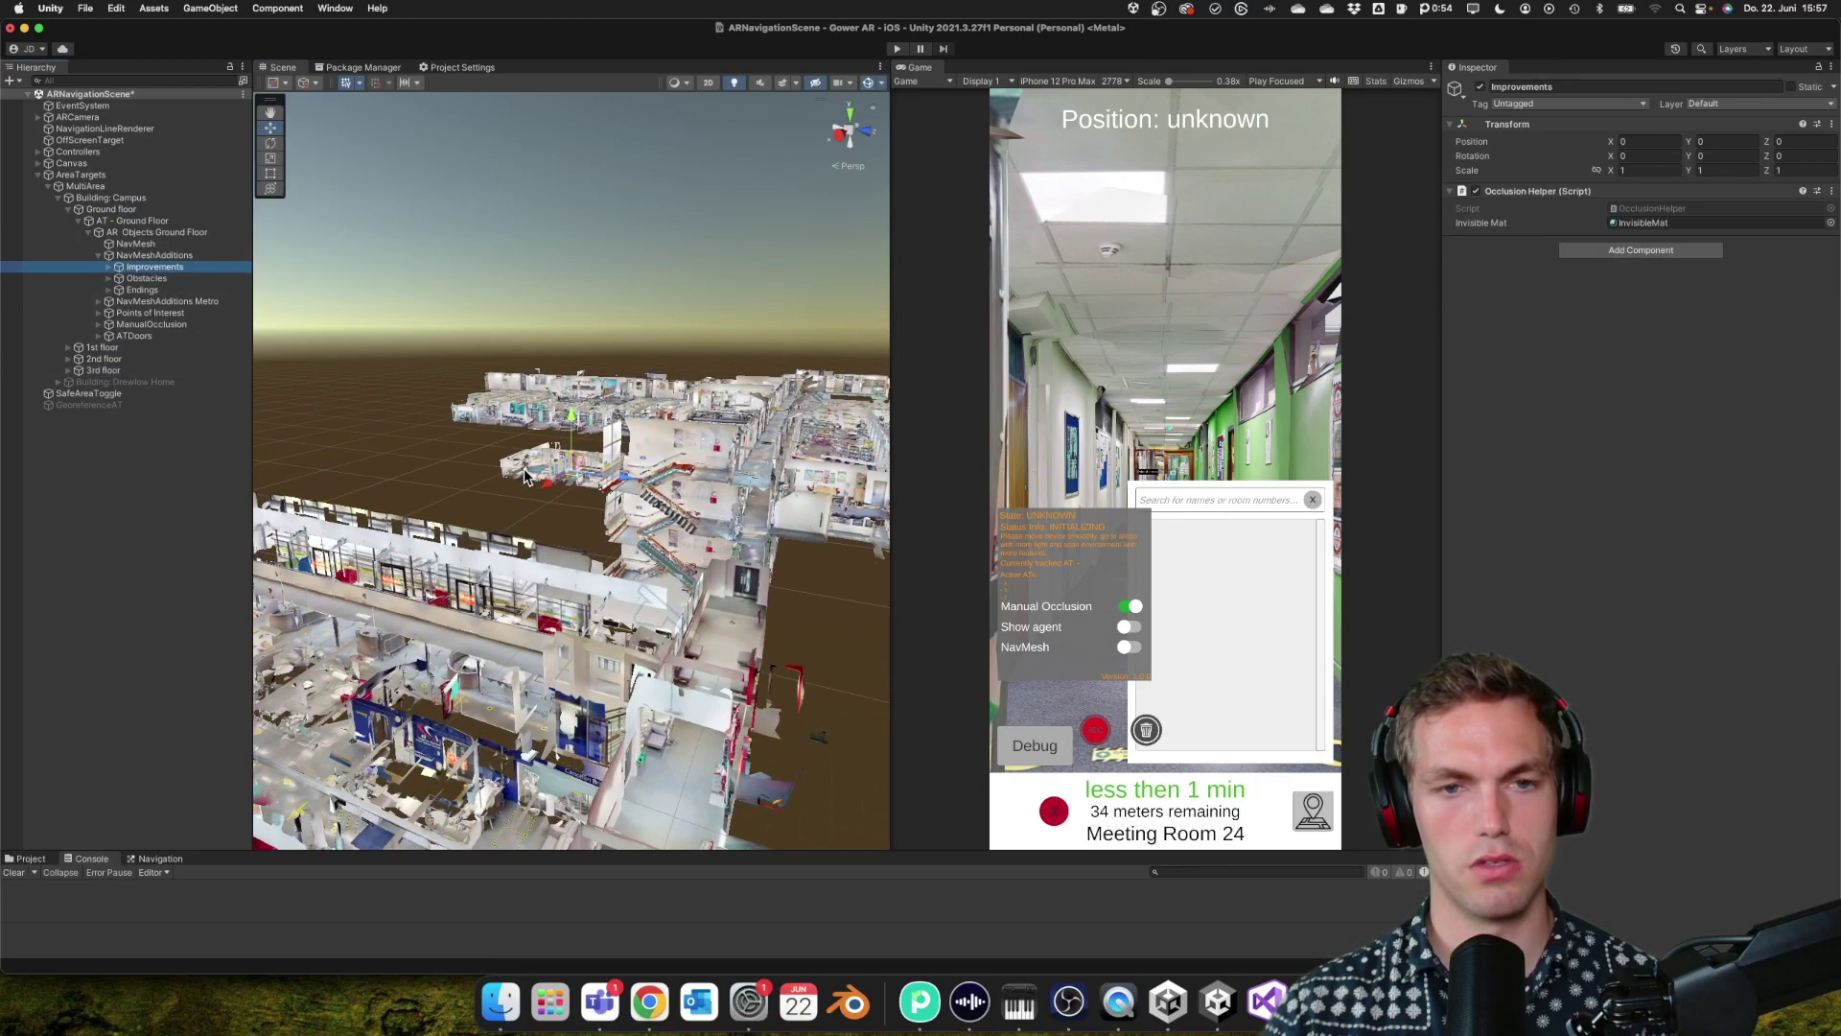
pyautogui.scroll(3, 524, 477)
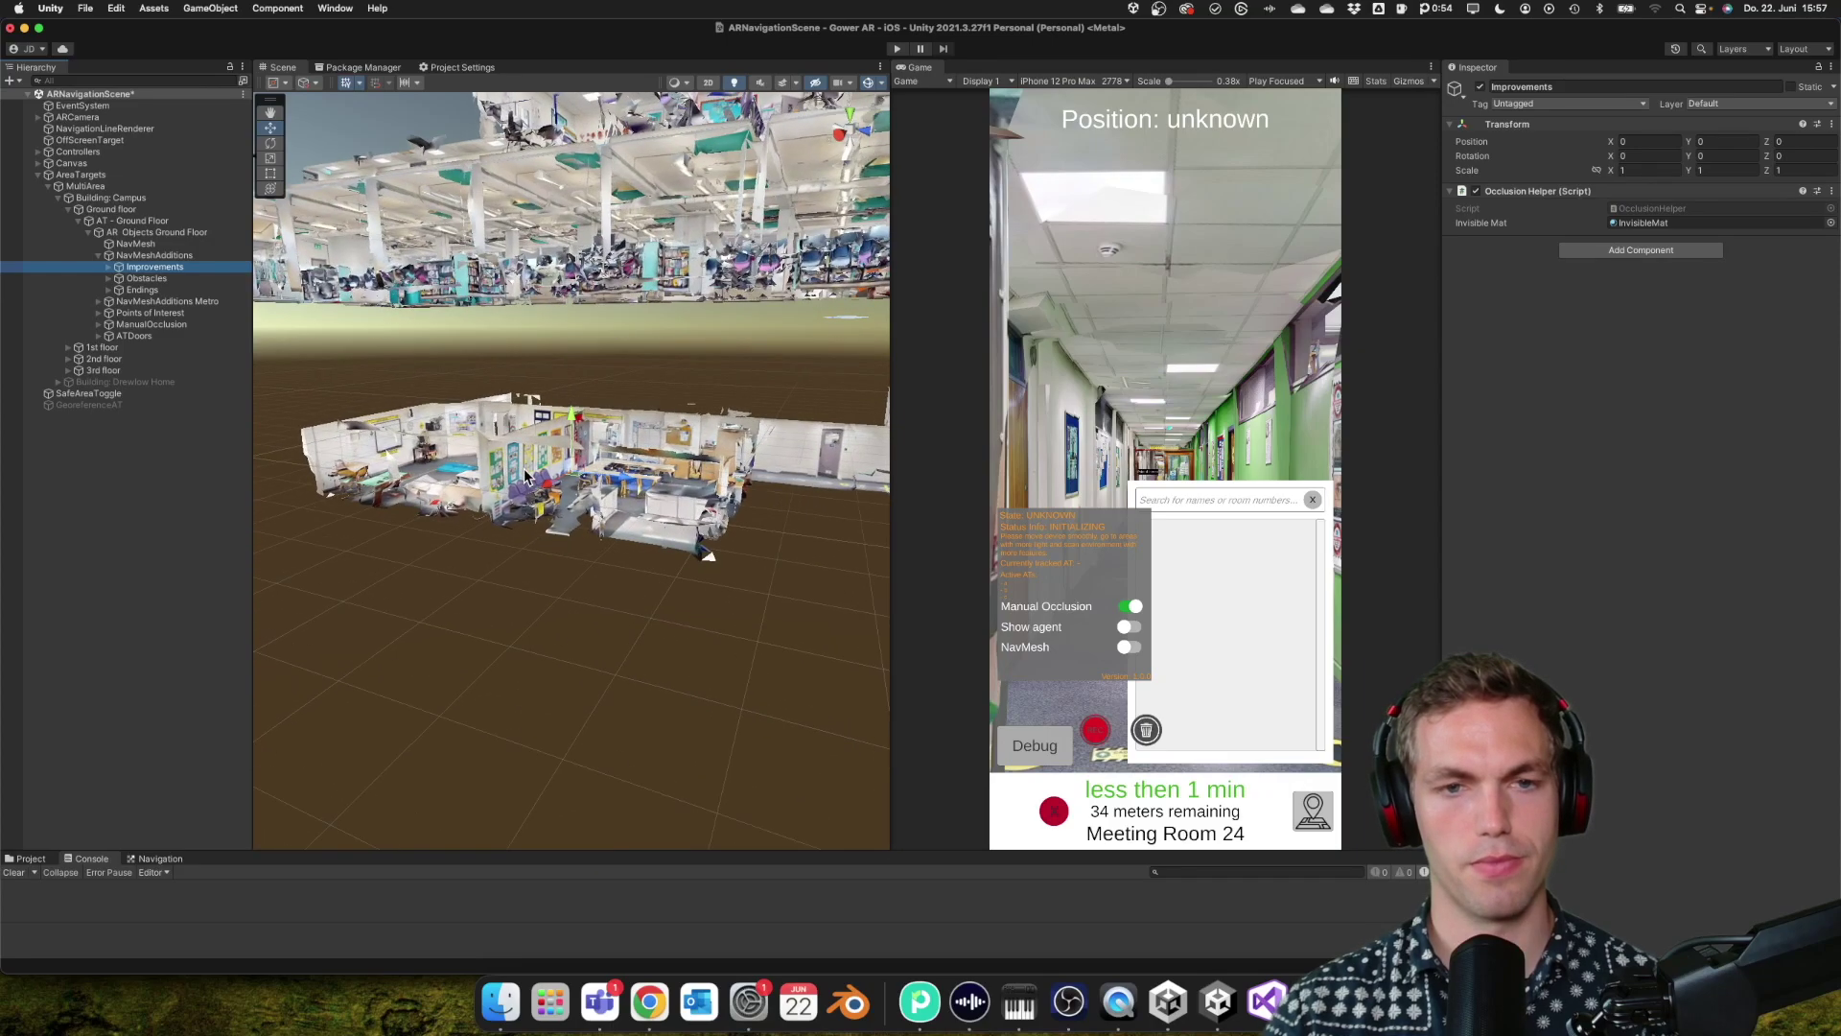
pyautogui.scroll(-6, 511, 486)
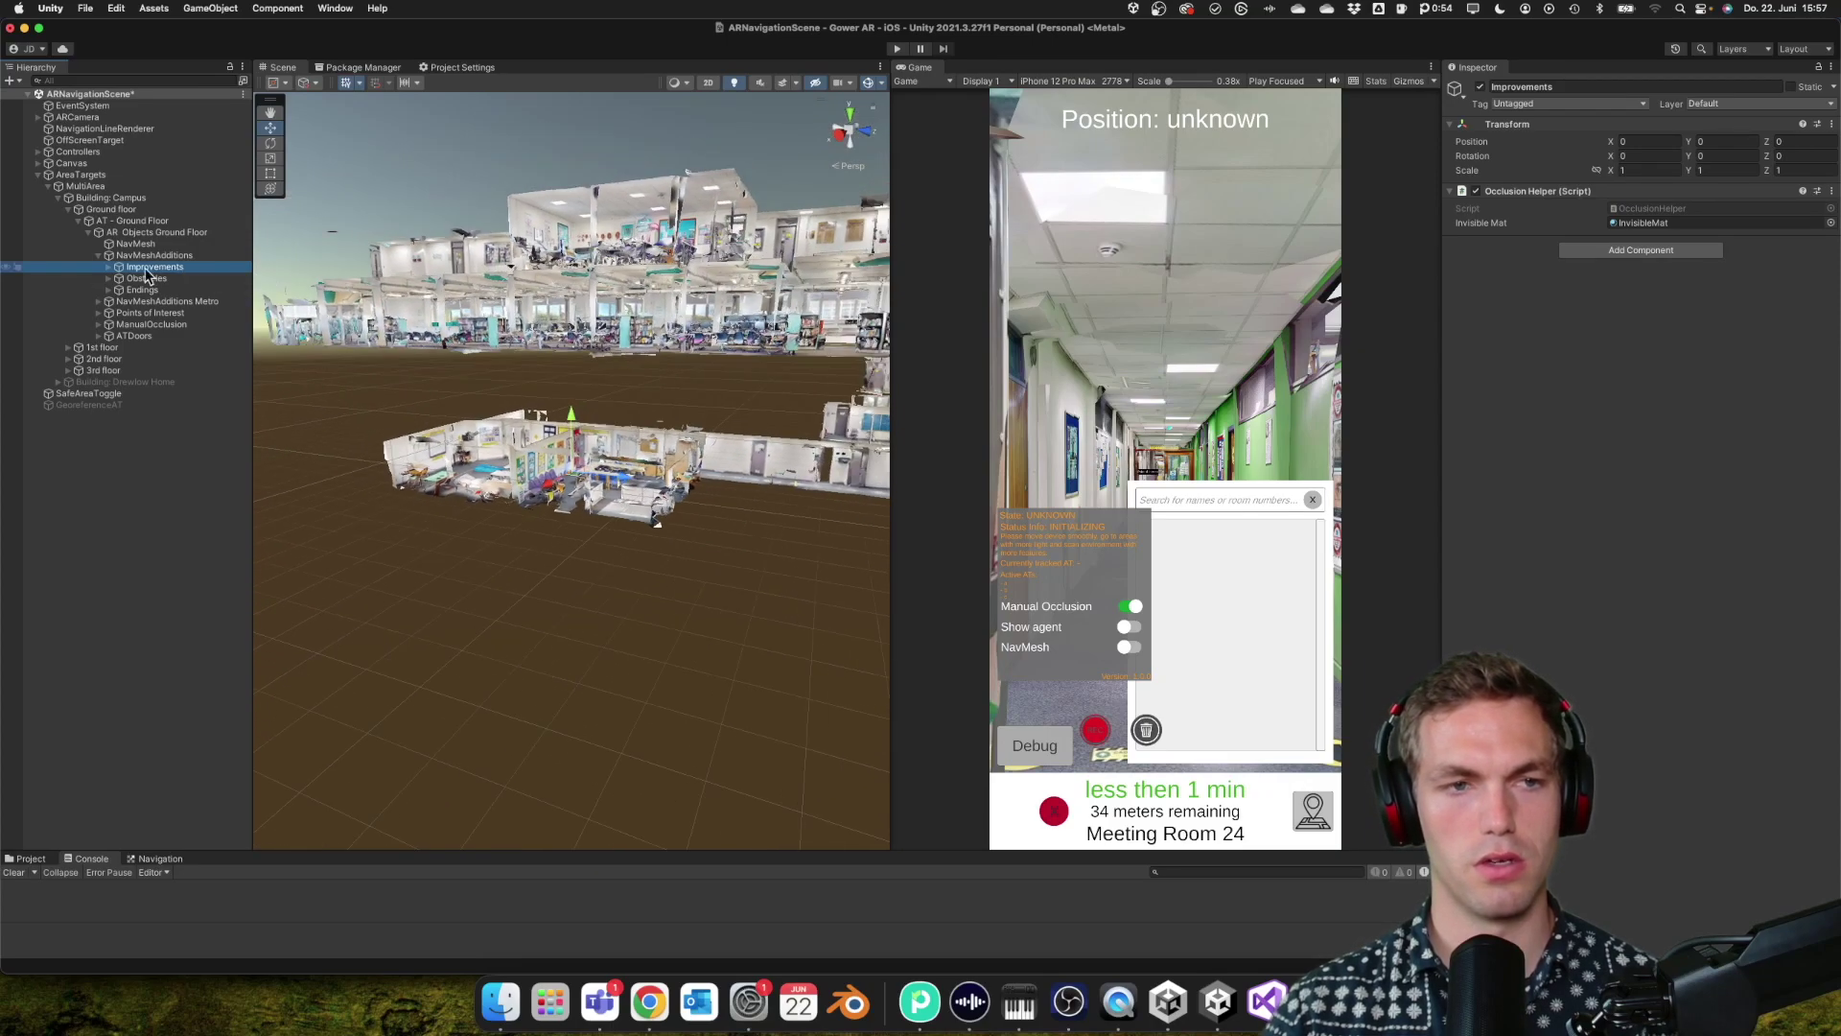
pyautogui.click(110, 269)
pyautogui.click(107, 267)
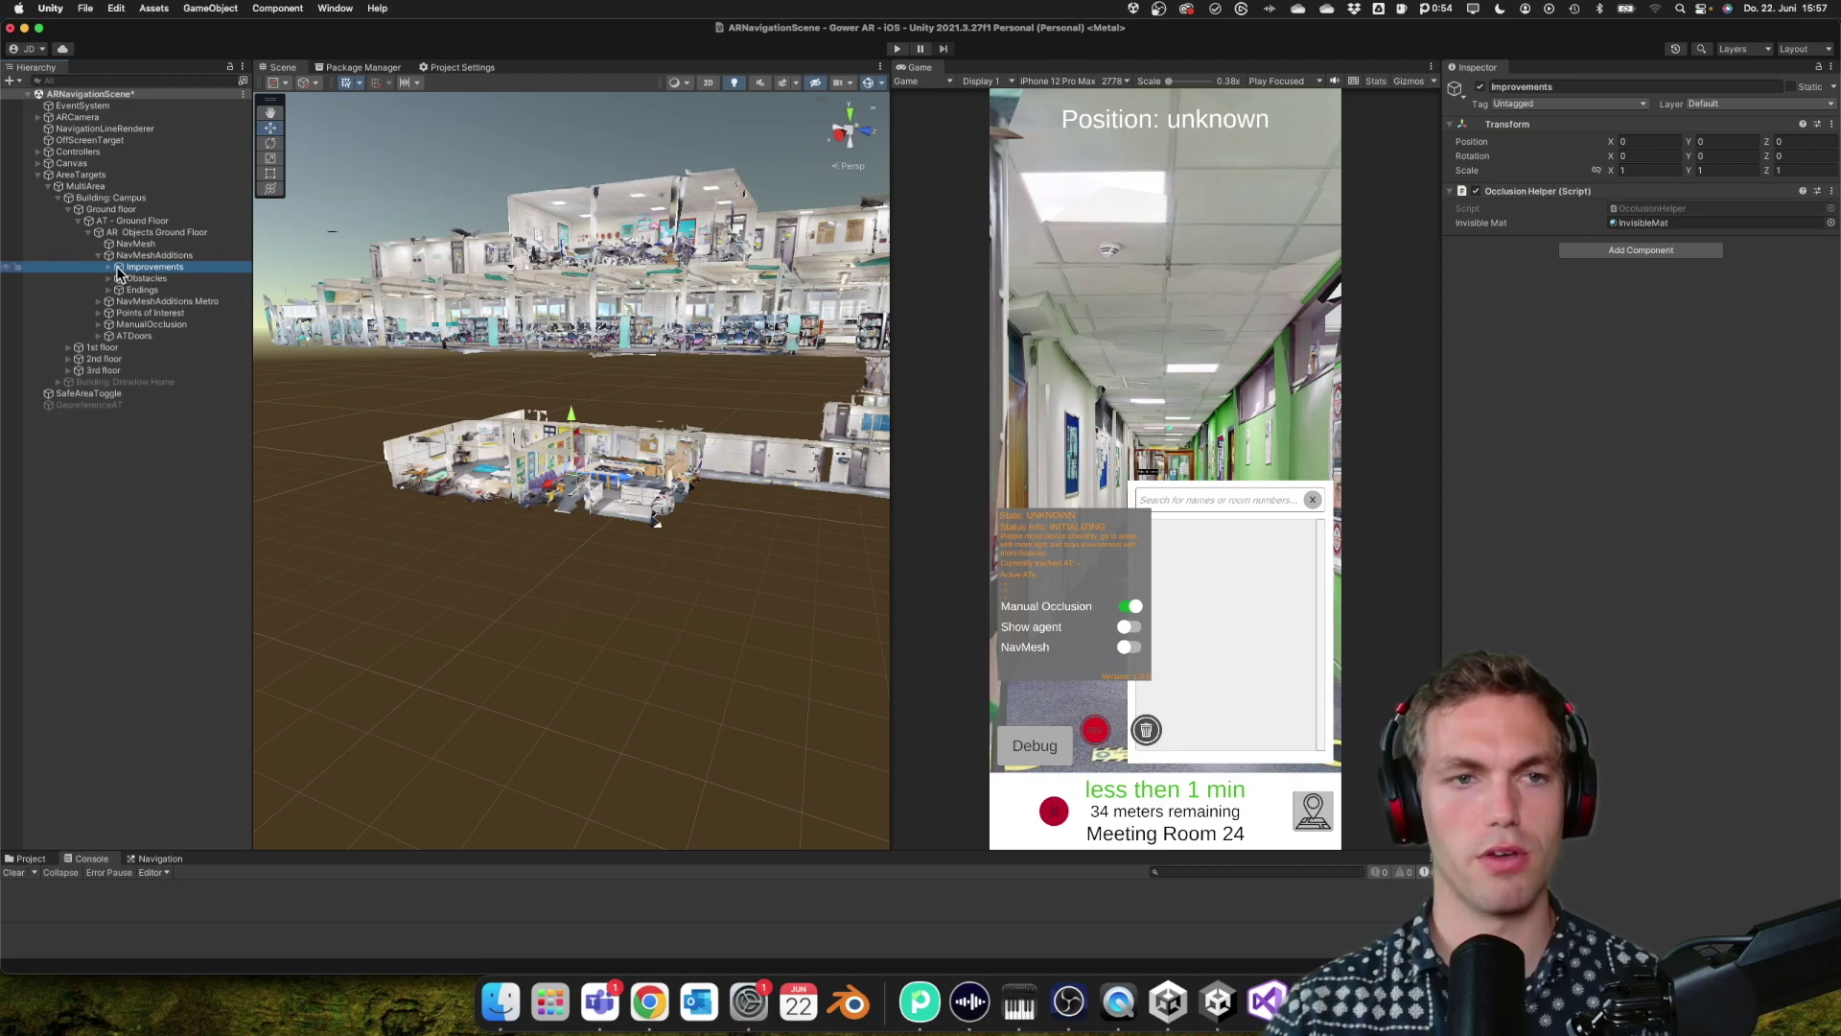
pyautogui.click(108, 268)
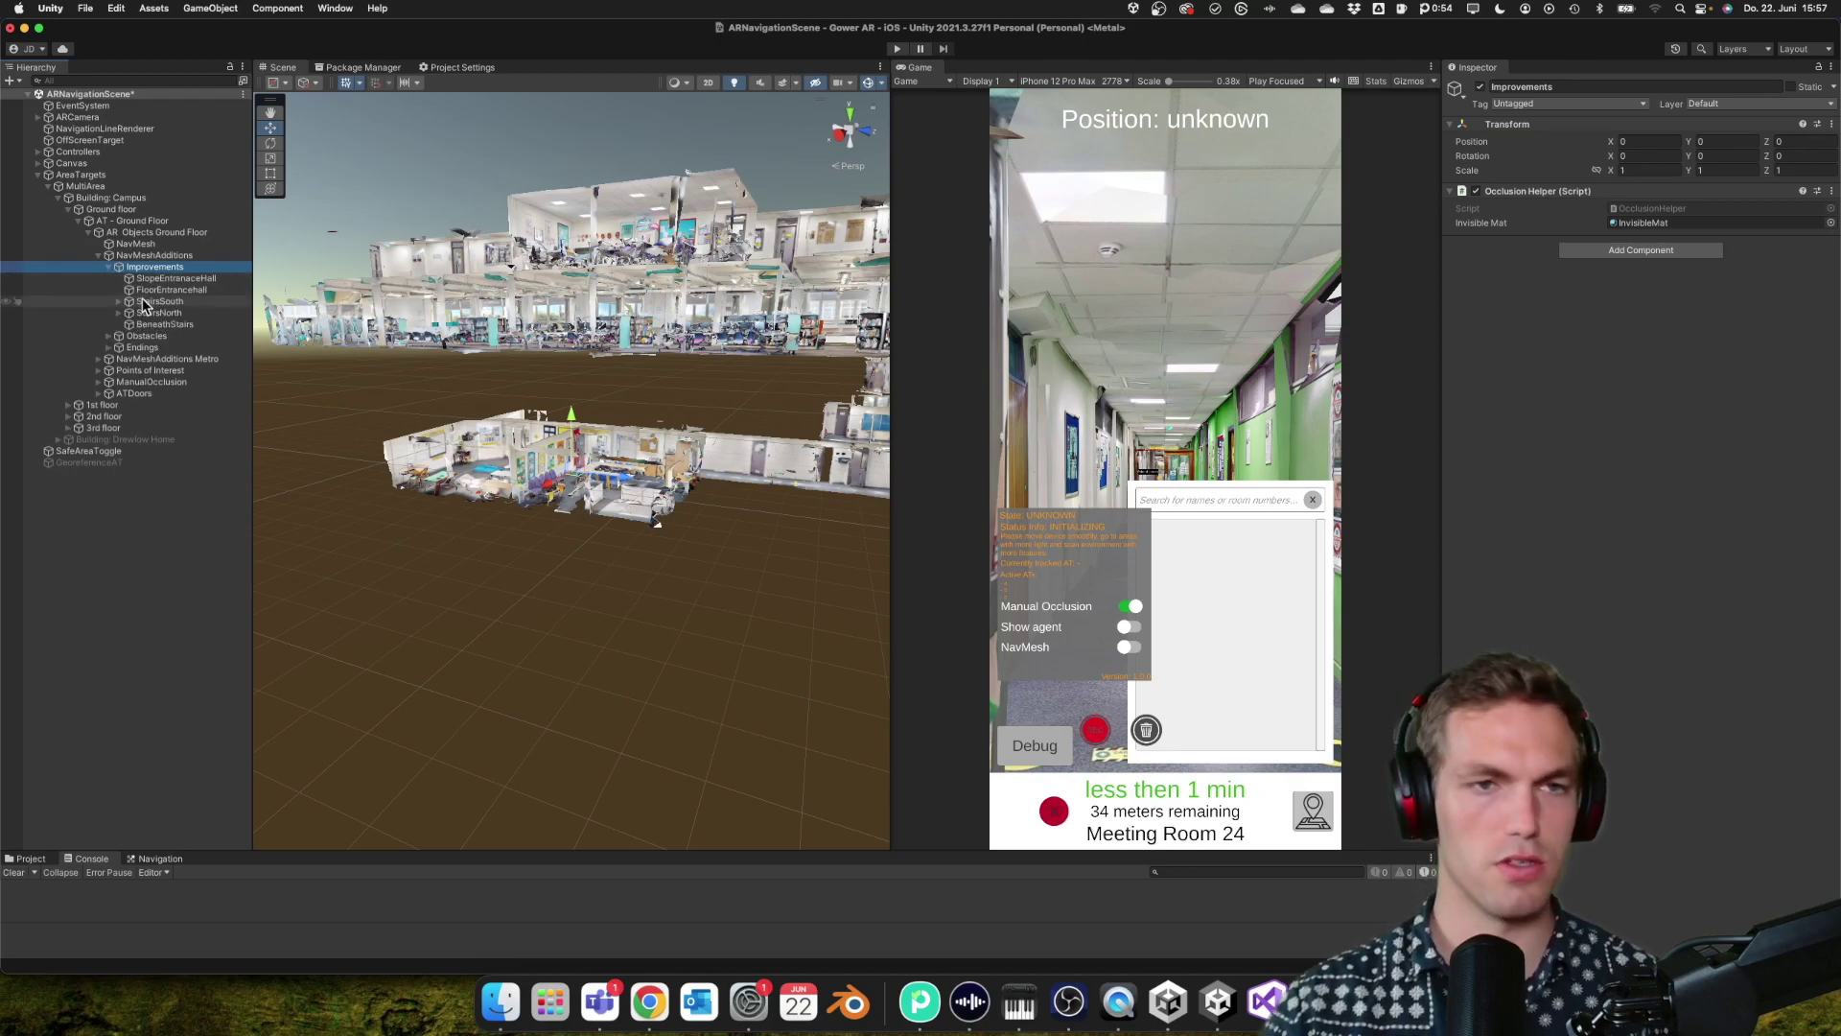
pyautogui.doubleClick(153, 278)
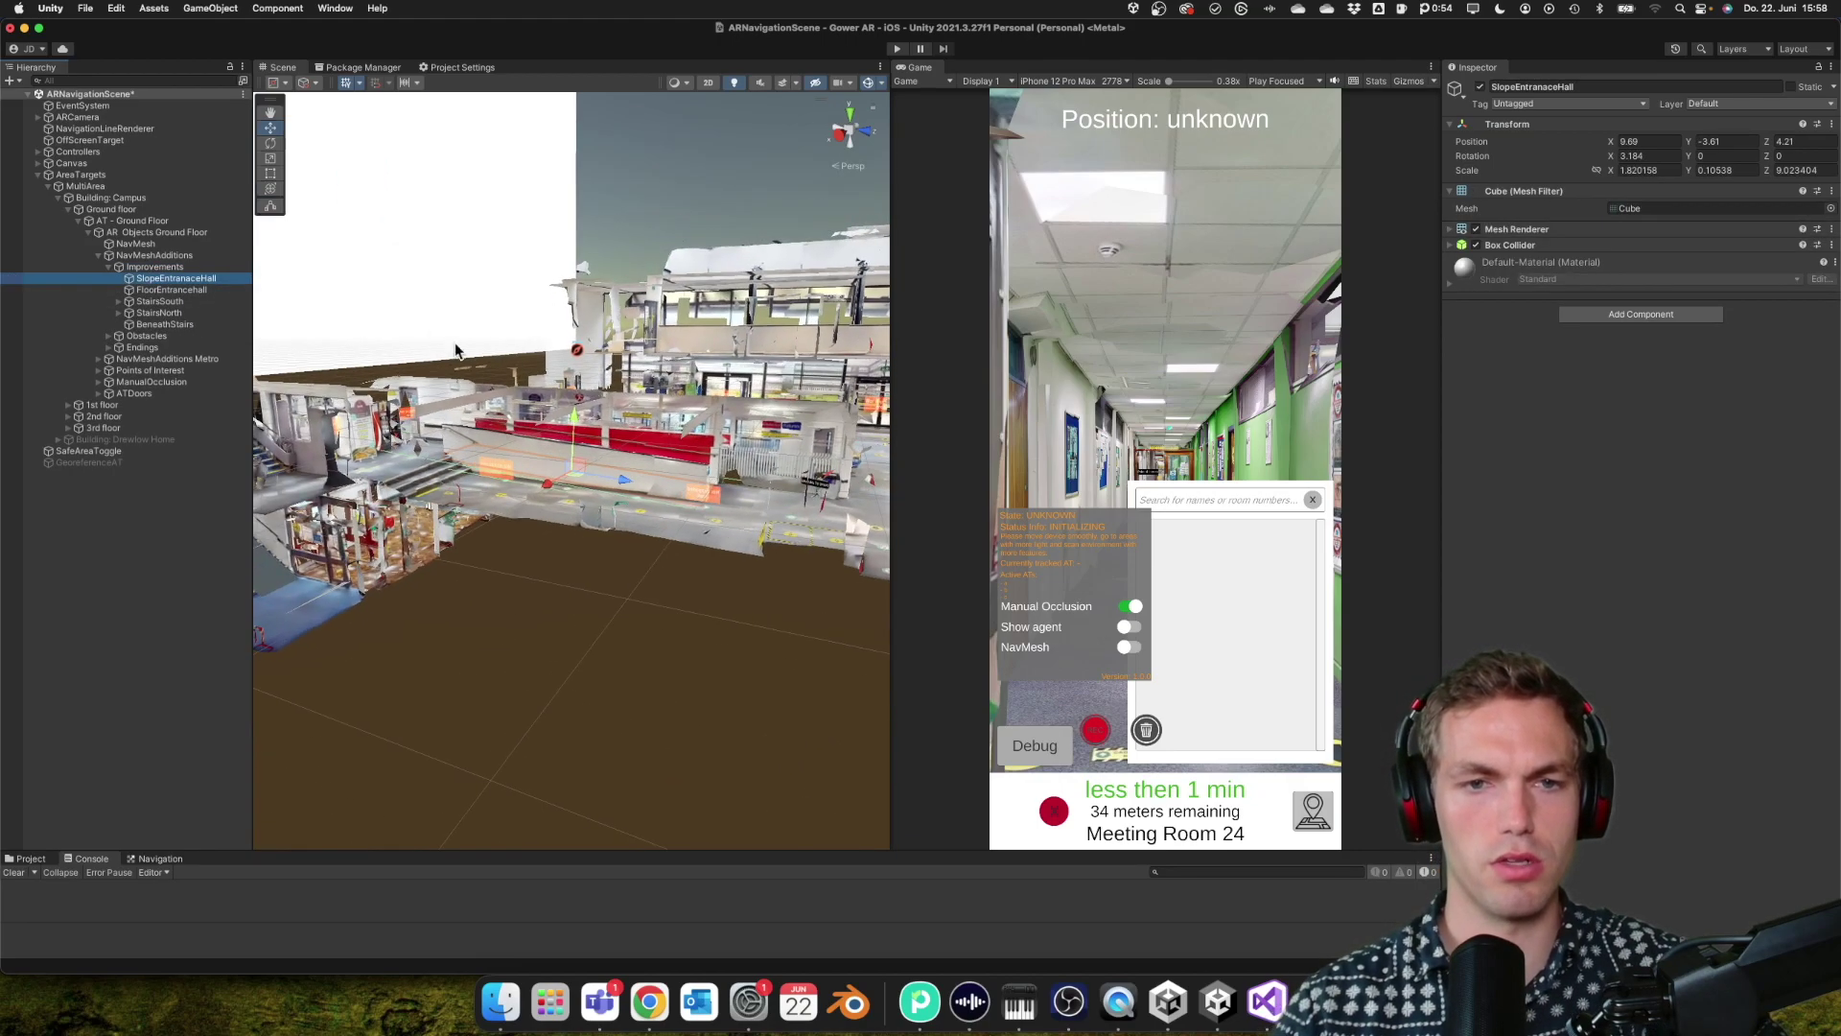
# - Toggle SlopeEntranceHall off and on twice to compare the entrance hall, then show the NavMesh over the ramp
pyautogui.keyDown('alt'); pyautogui.moveTo(626, 461); pyautogui.dragTo(279, 384); pyautogui.keyUp('alt')
pyautogui.scroll(5, 461, 455)
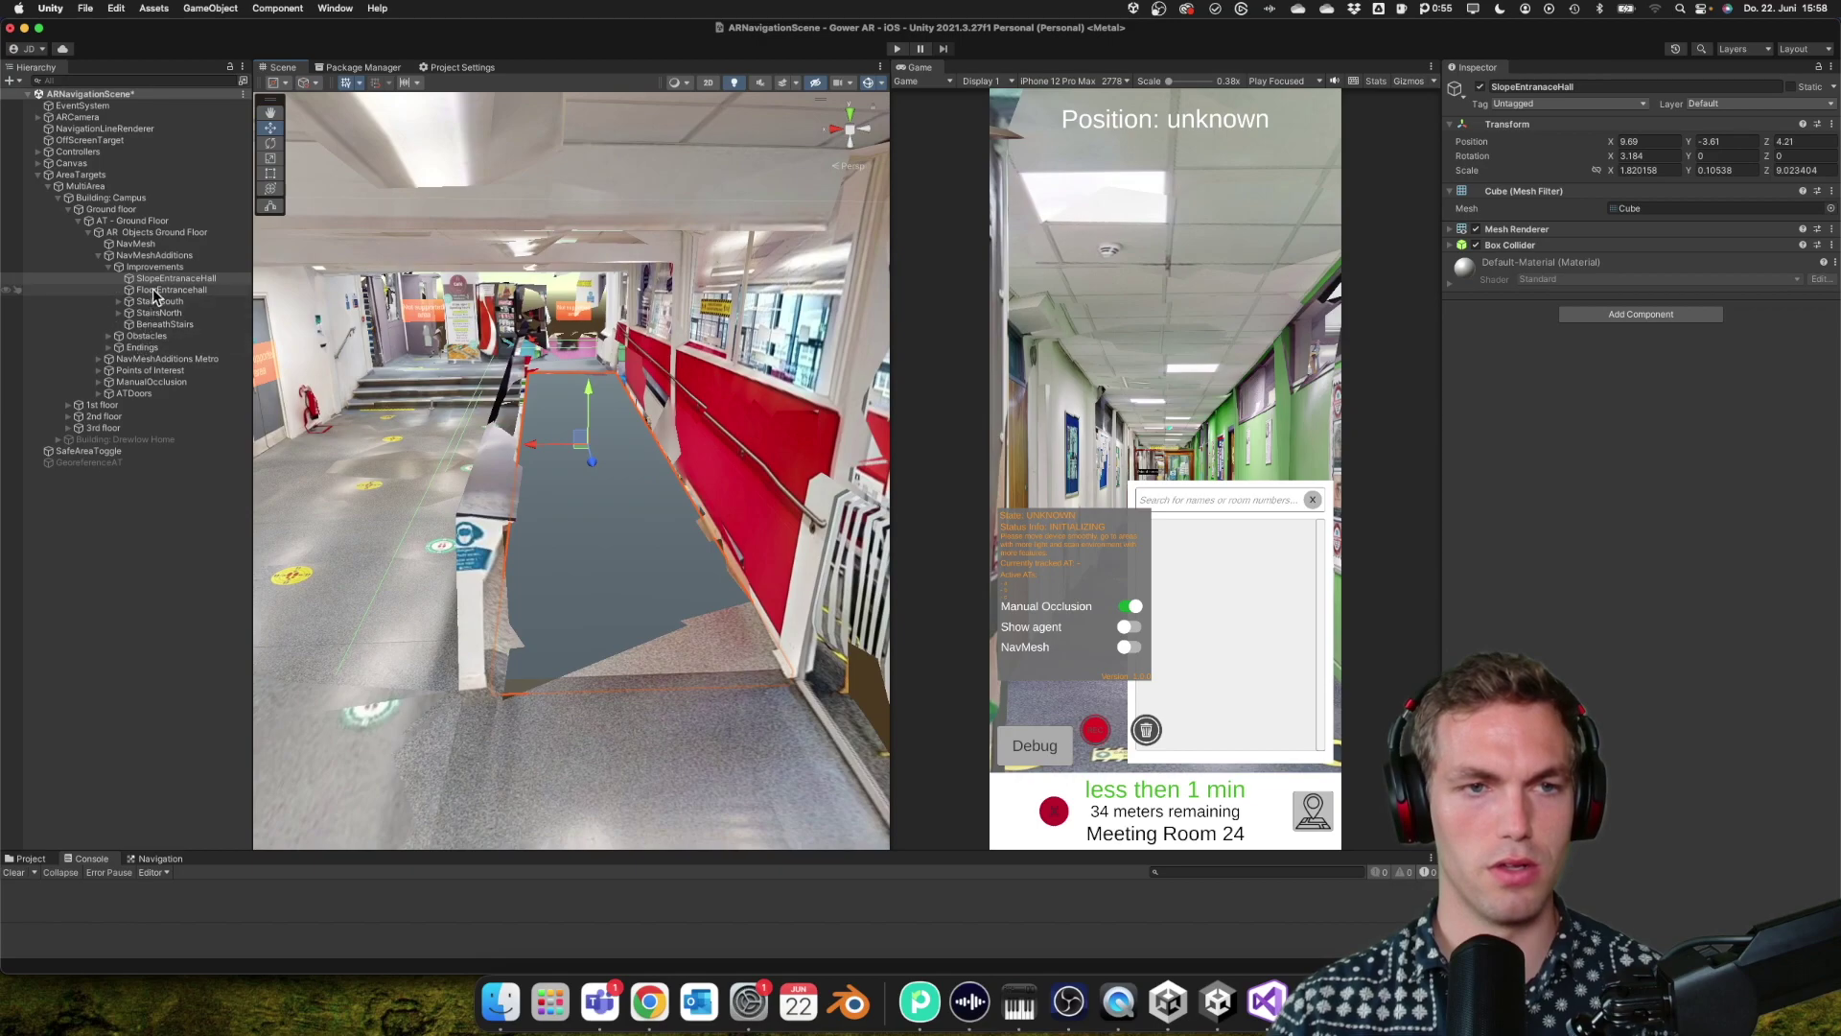
pyautogui.click(1481, 89)
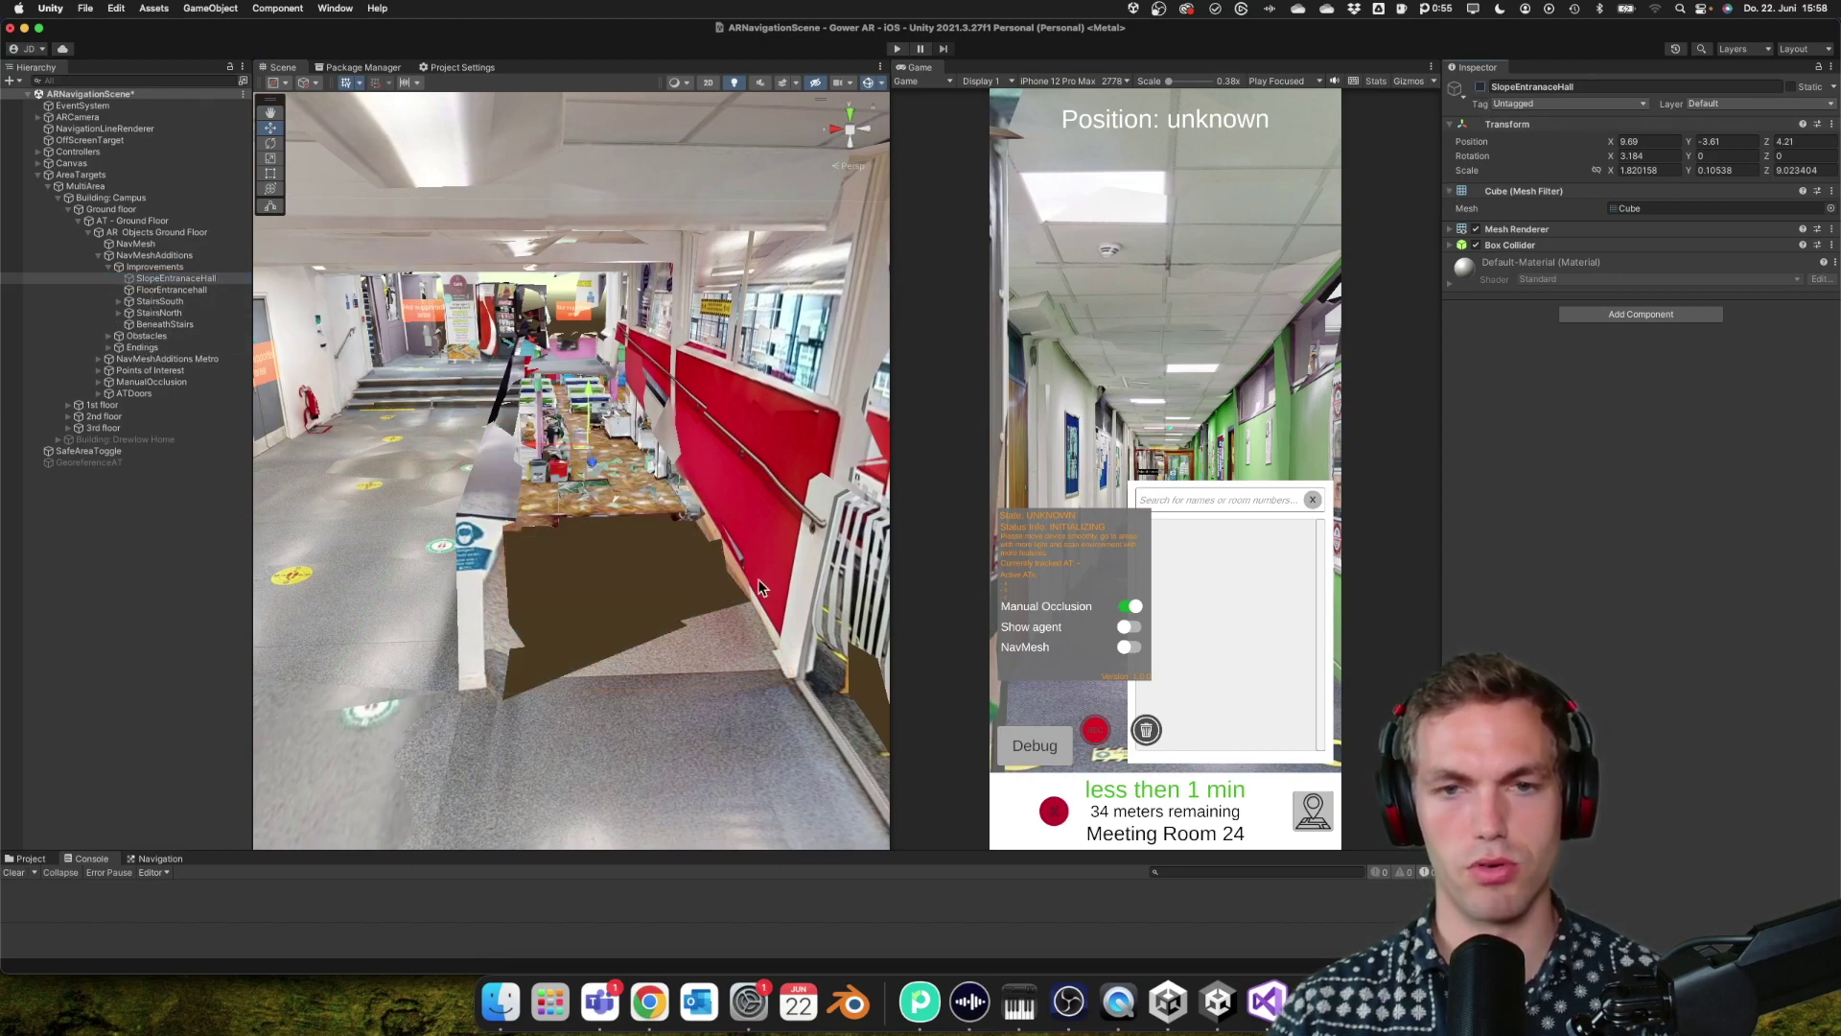
pyautogui.click(1481, 89)
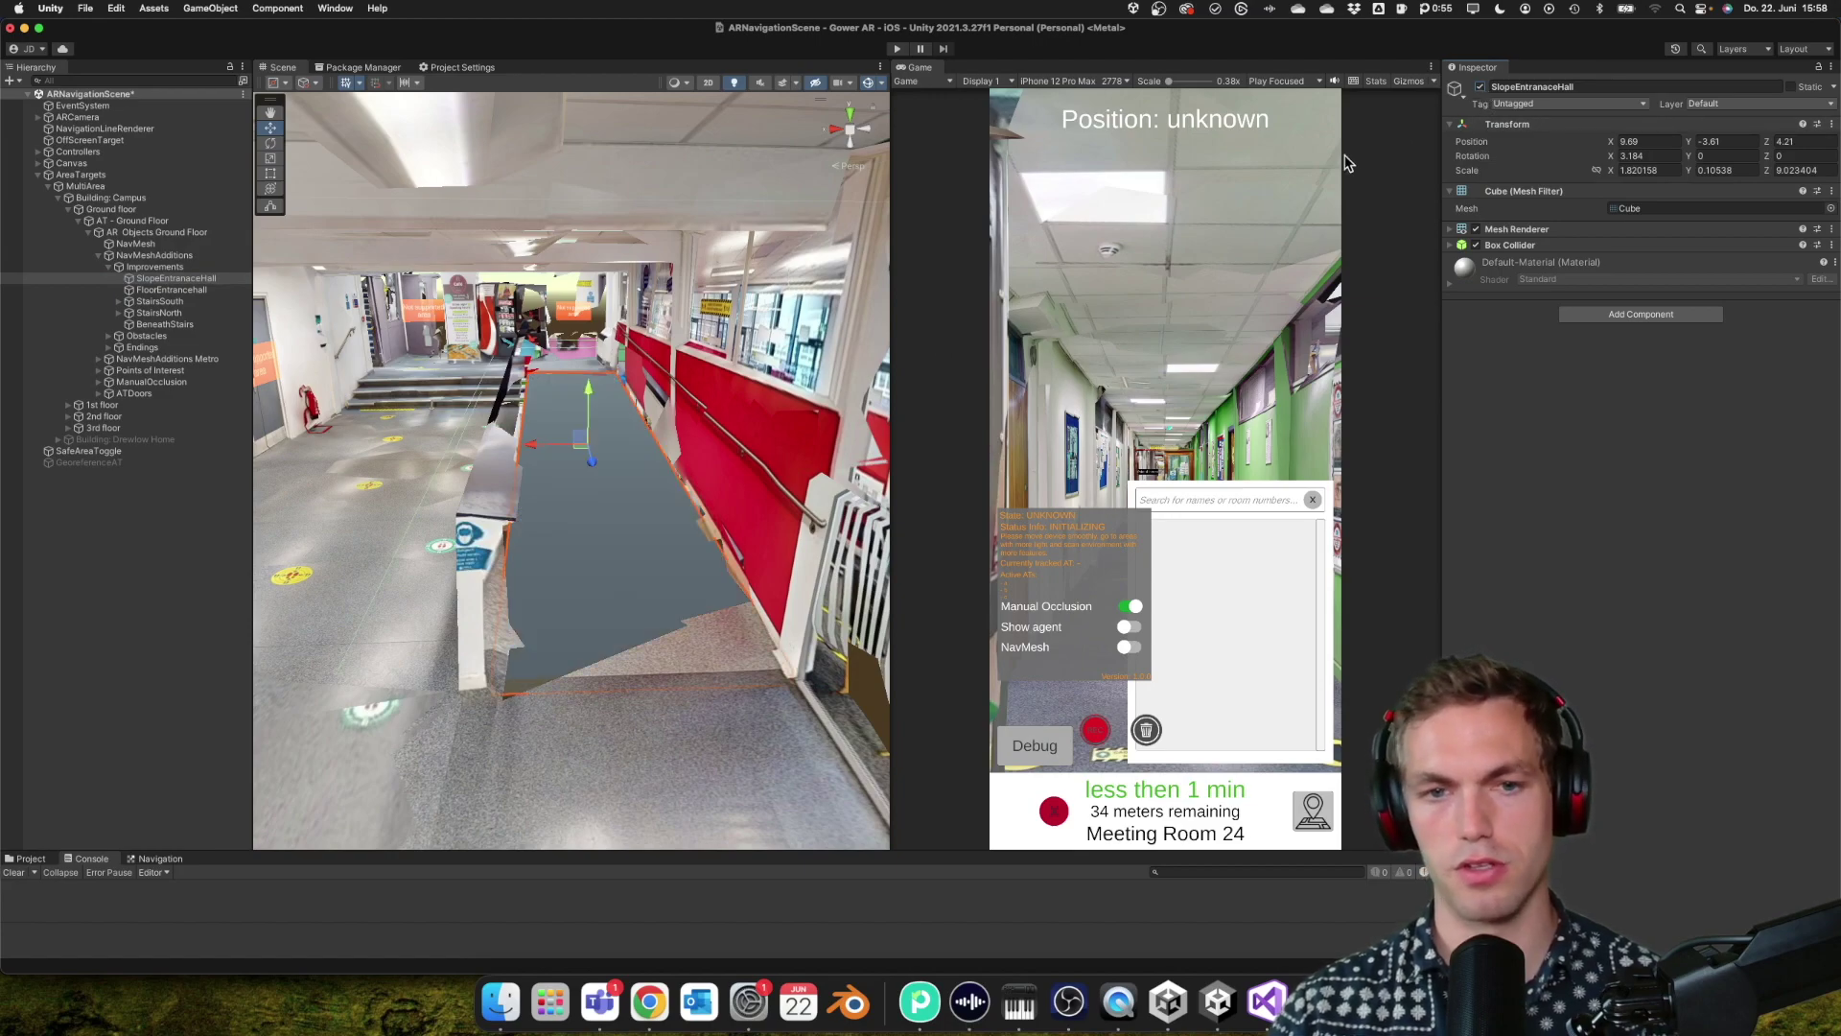
pyautogui.click(1482, 88)
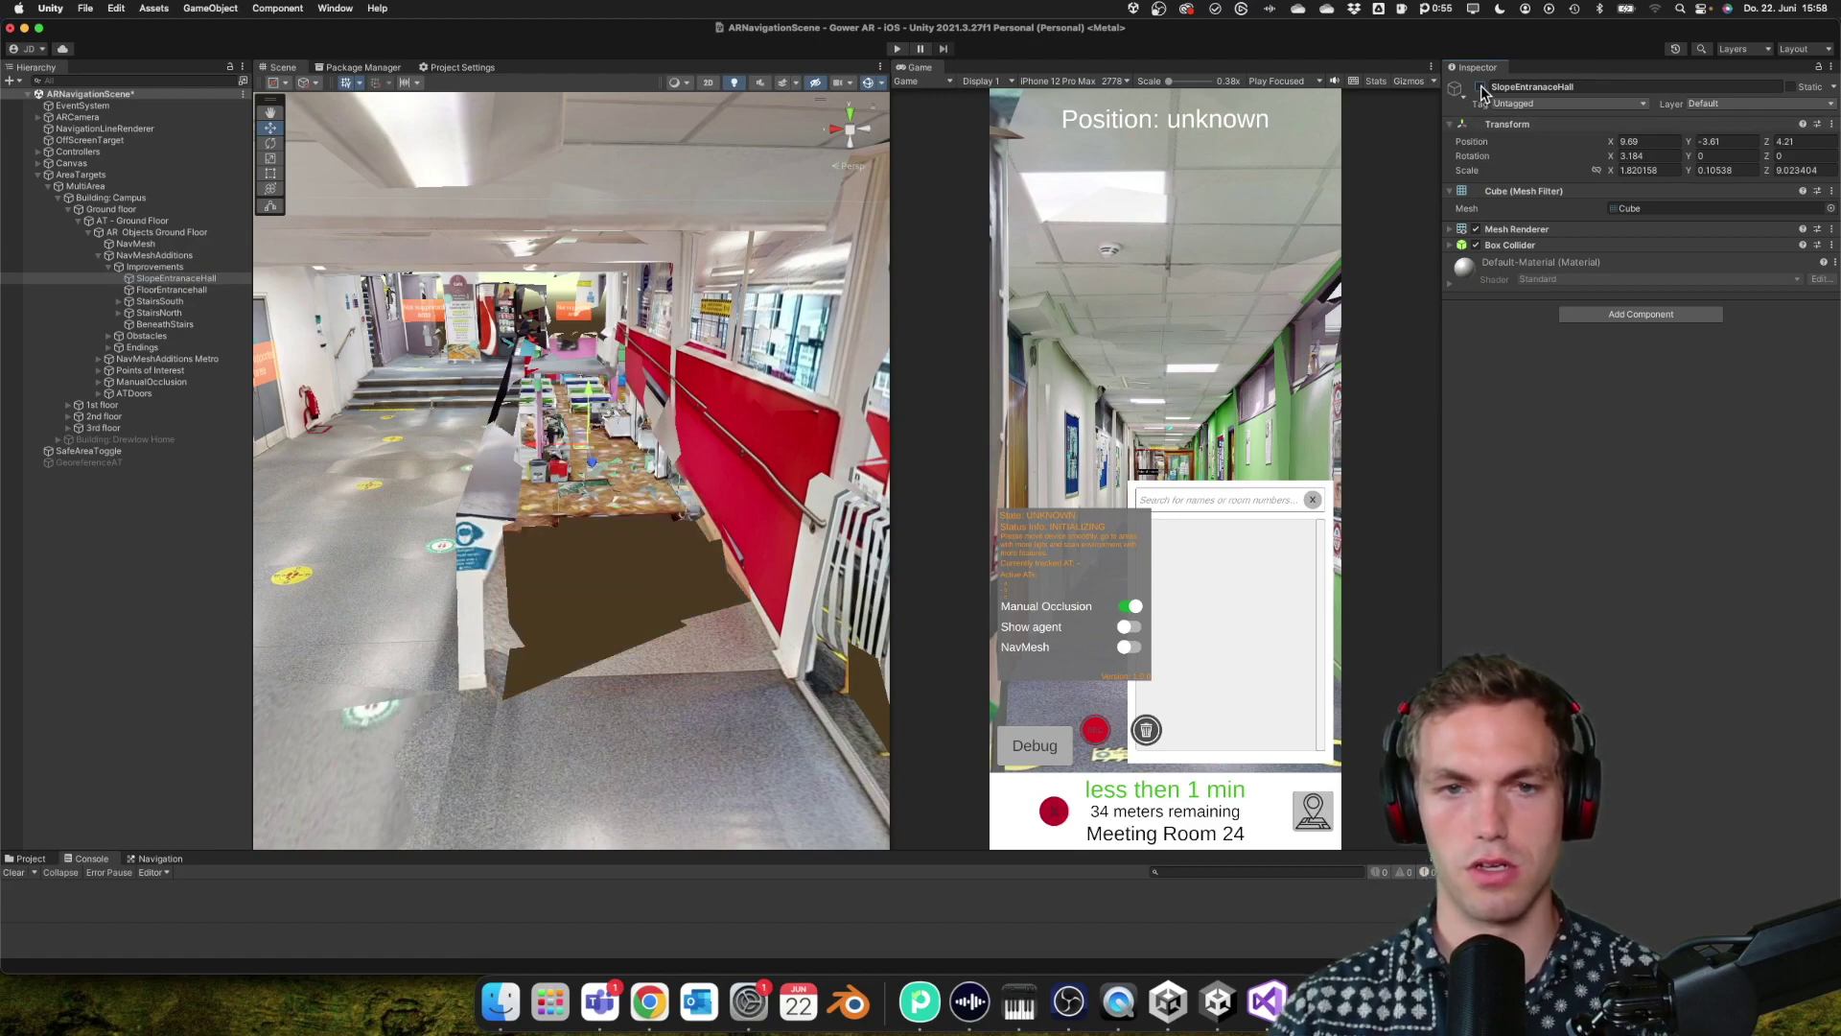
pyautogui.click(1481, 89)
pyautogui.moveTo(405, 492); pyautogui.dragTo(191, 345, button='middle')
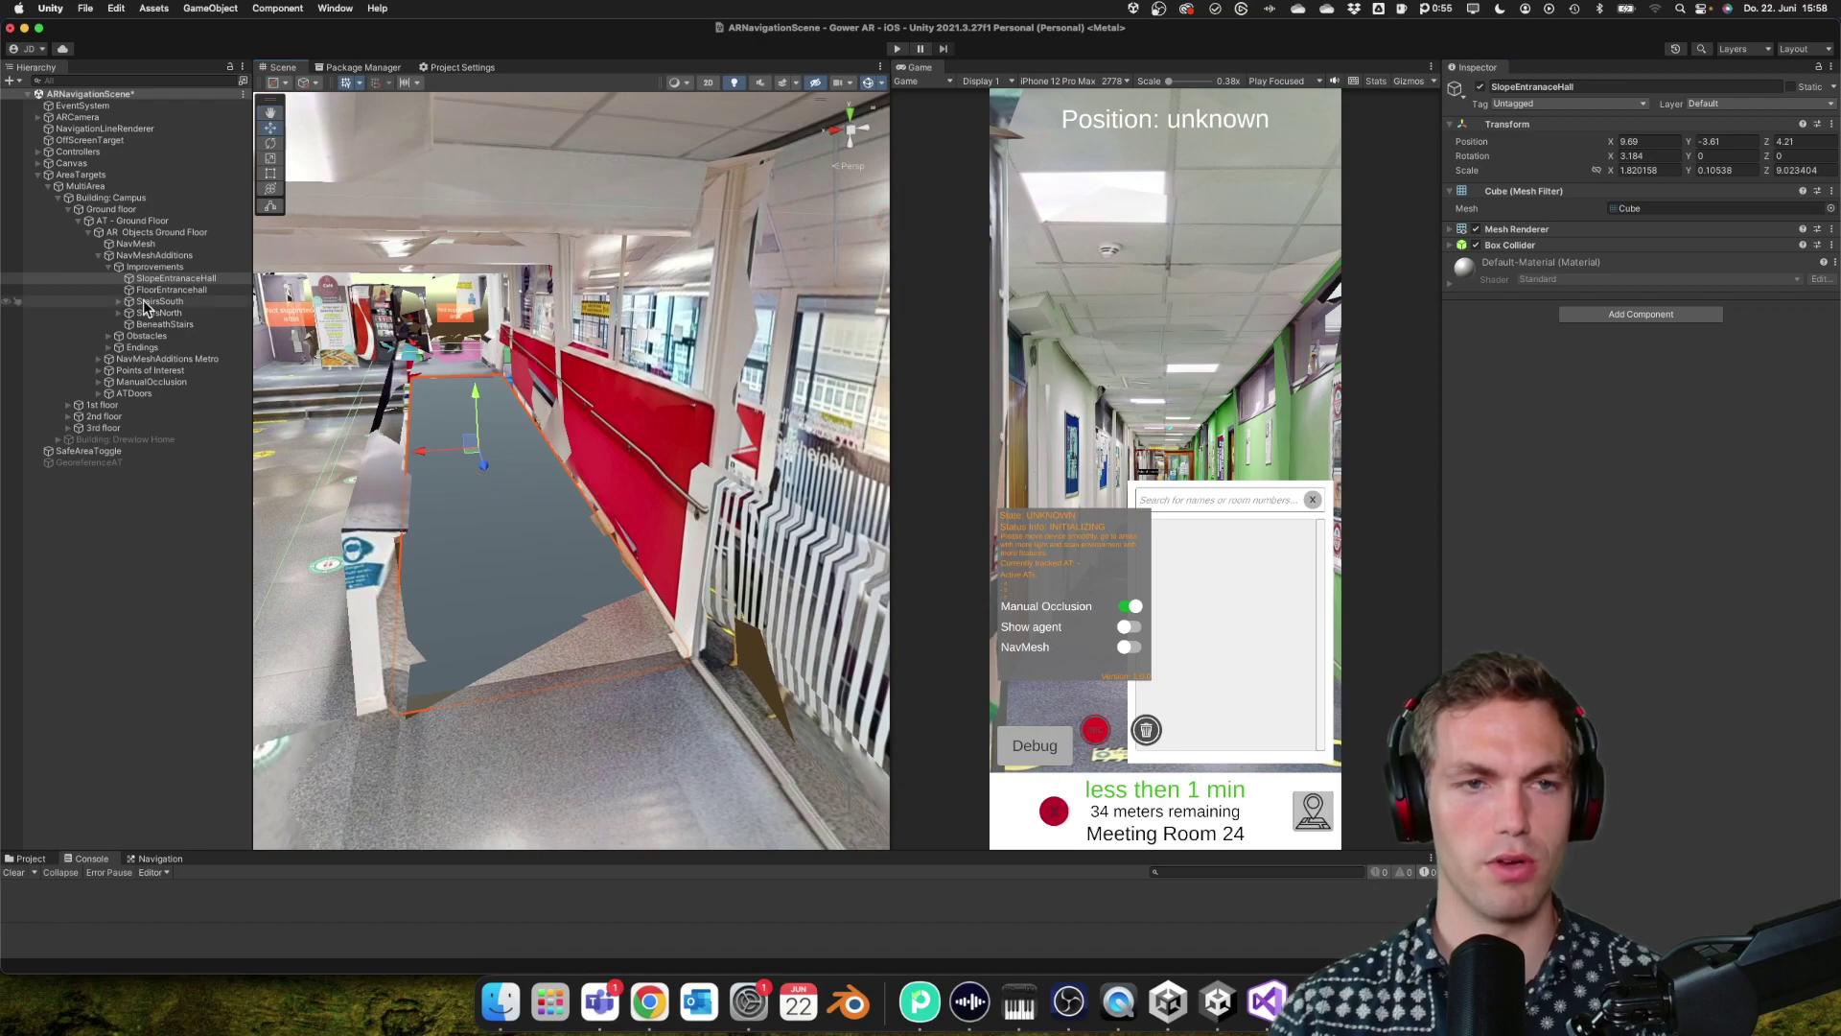
pyautogui.click(136, 244)
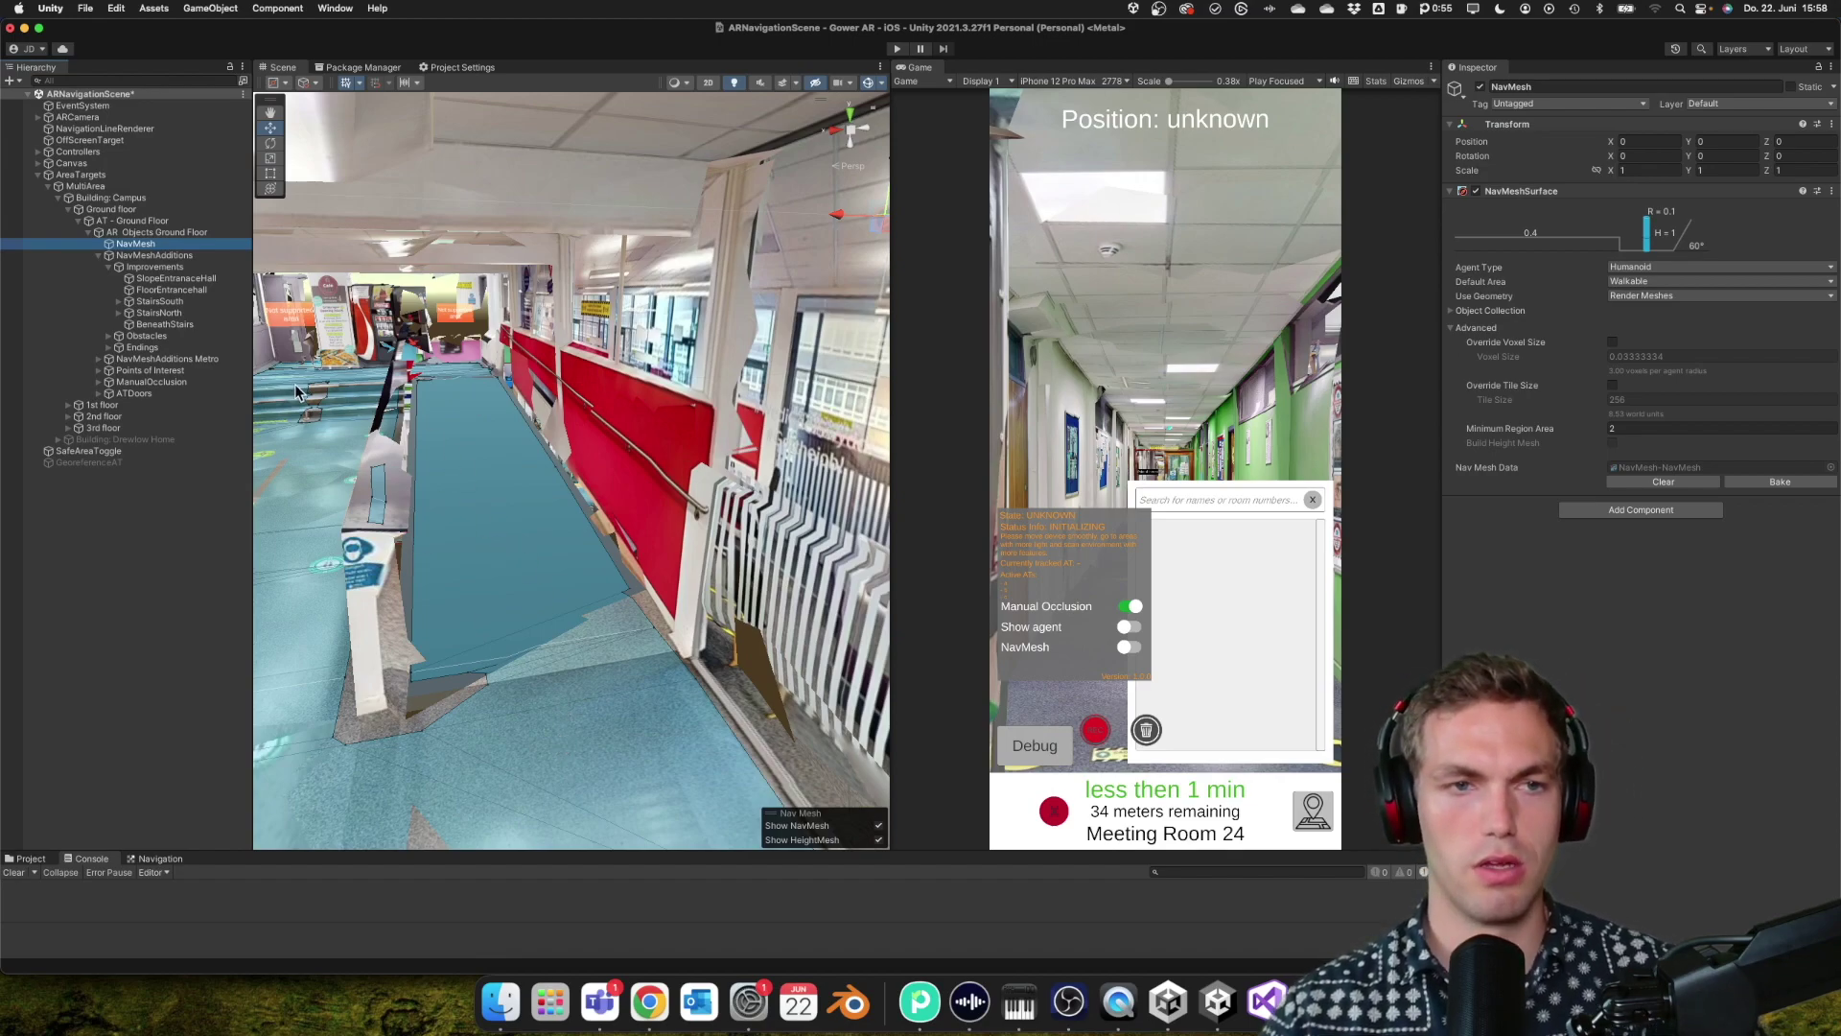
# - Frame StairsSouth's Stairs0FloorTo1st_1 ramp, orbit down the staircase, then select AT - Ground Floor
pyautogui.click(159, 301)
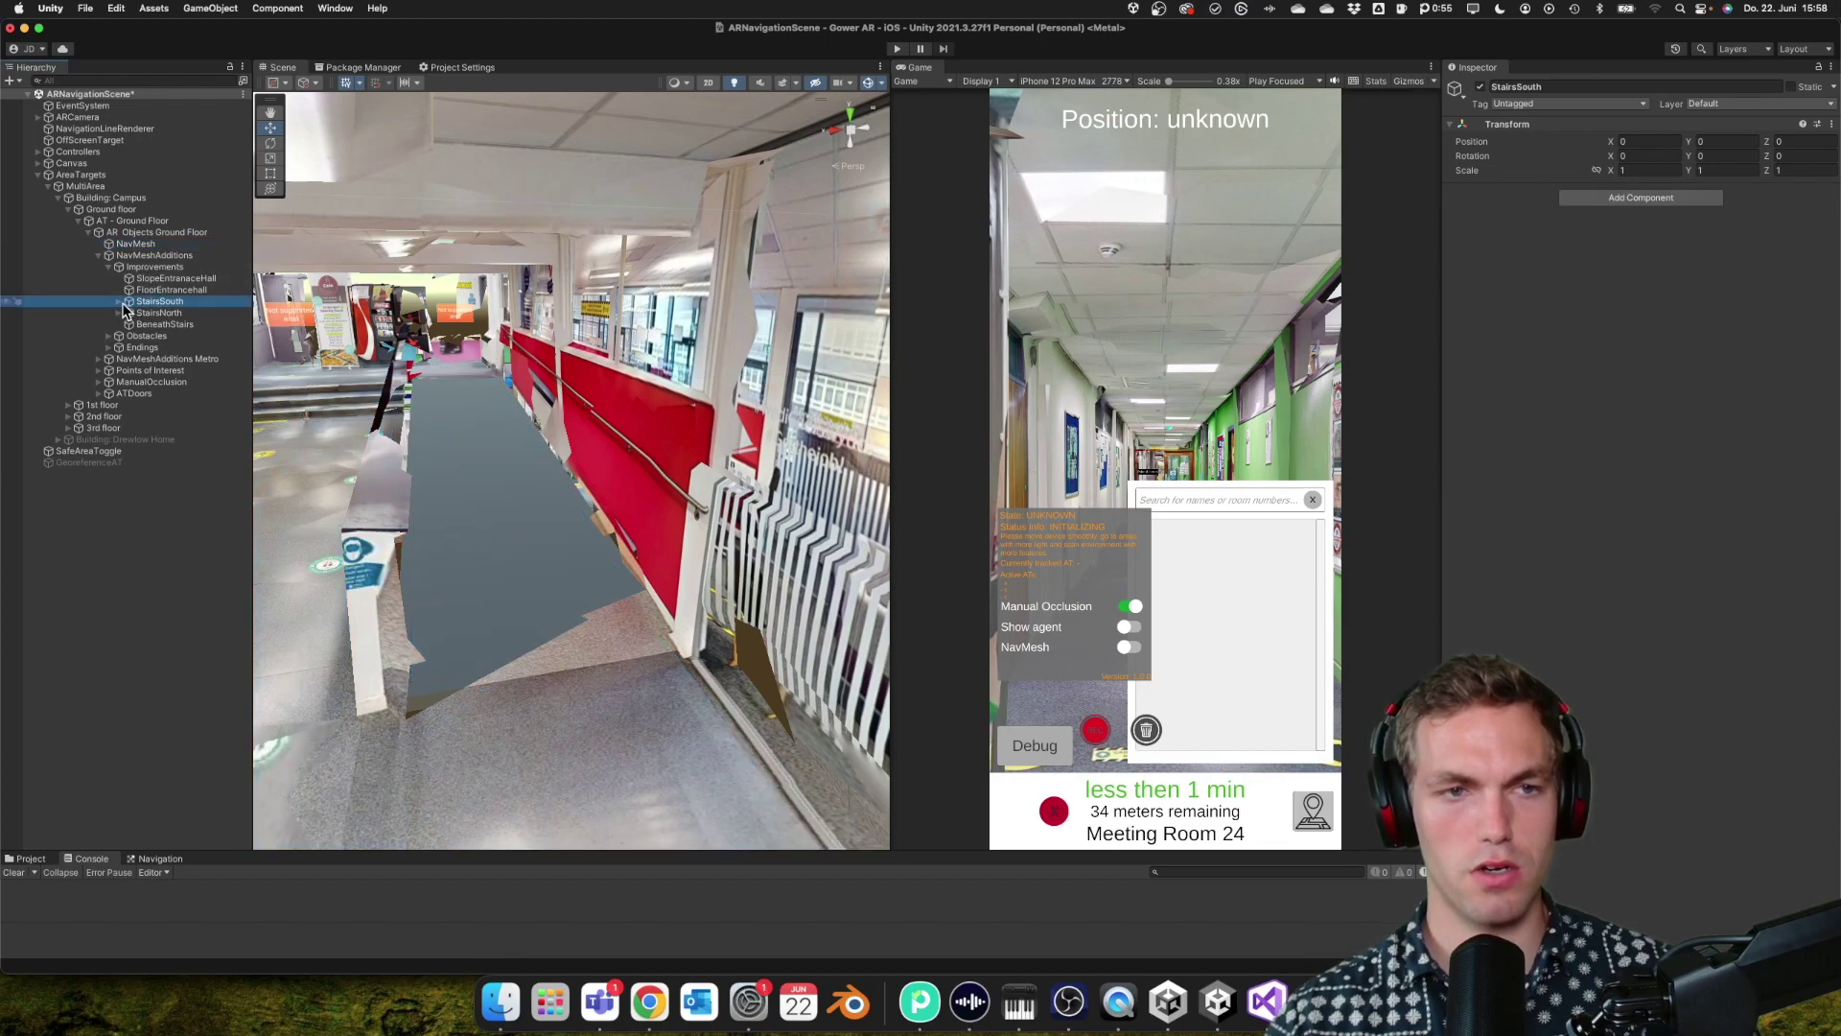
pyautogui.click(118, 301)
pyautogui.doubleClick(147, 312)
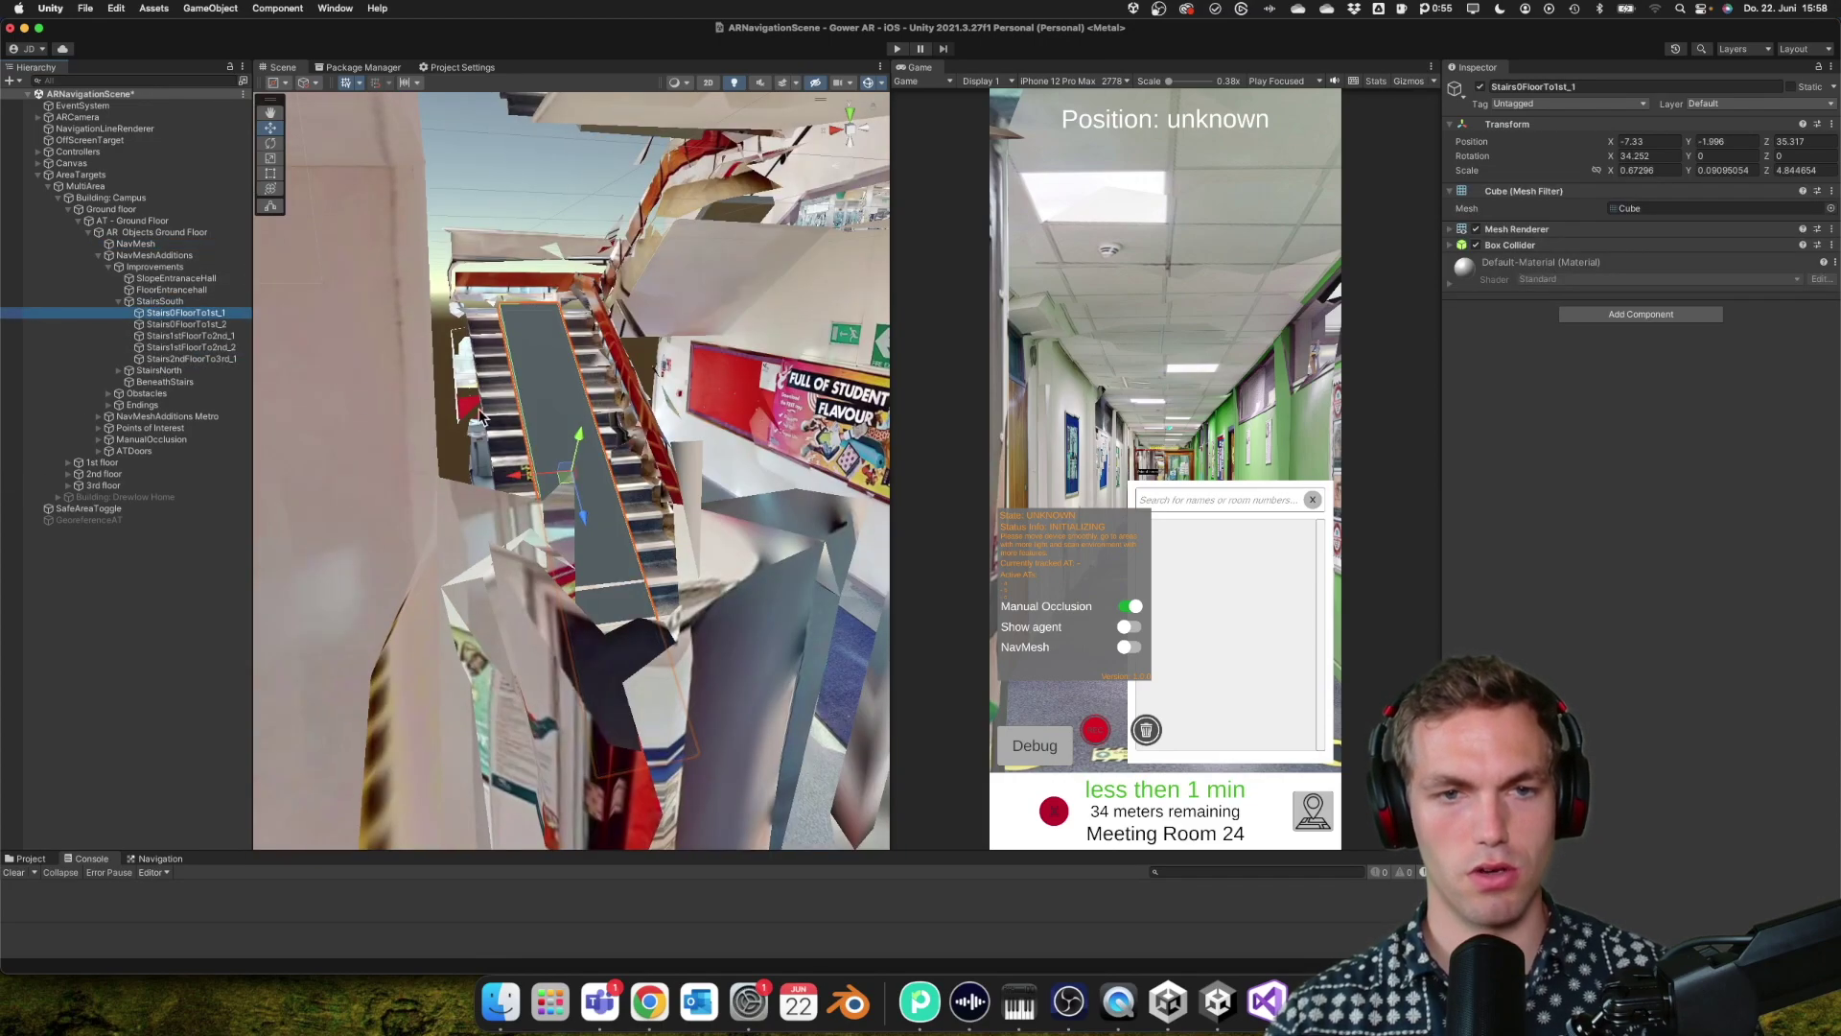
pyautogui.keyDown('alt'); pyautogui.moveTo(567, 423); pyautogui.dragTo(451, 434); pyautogui.keyUp('alt')
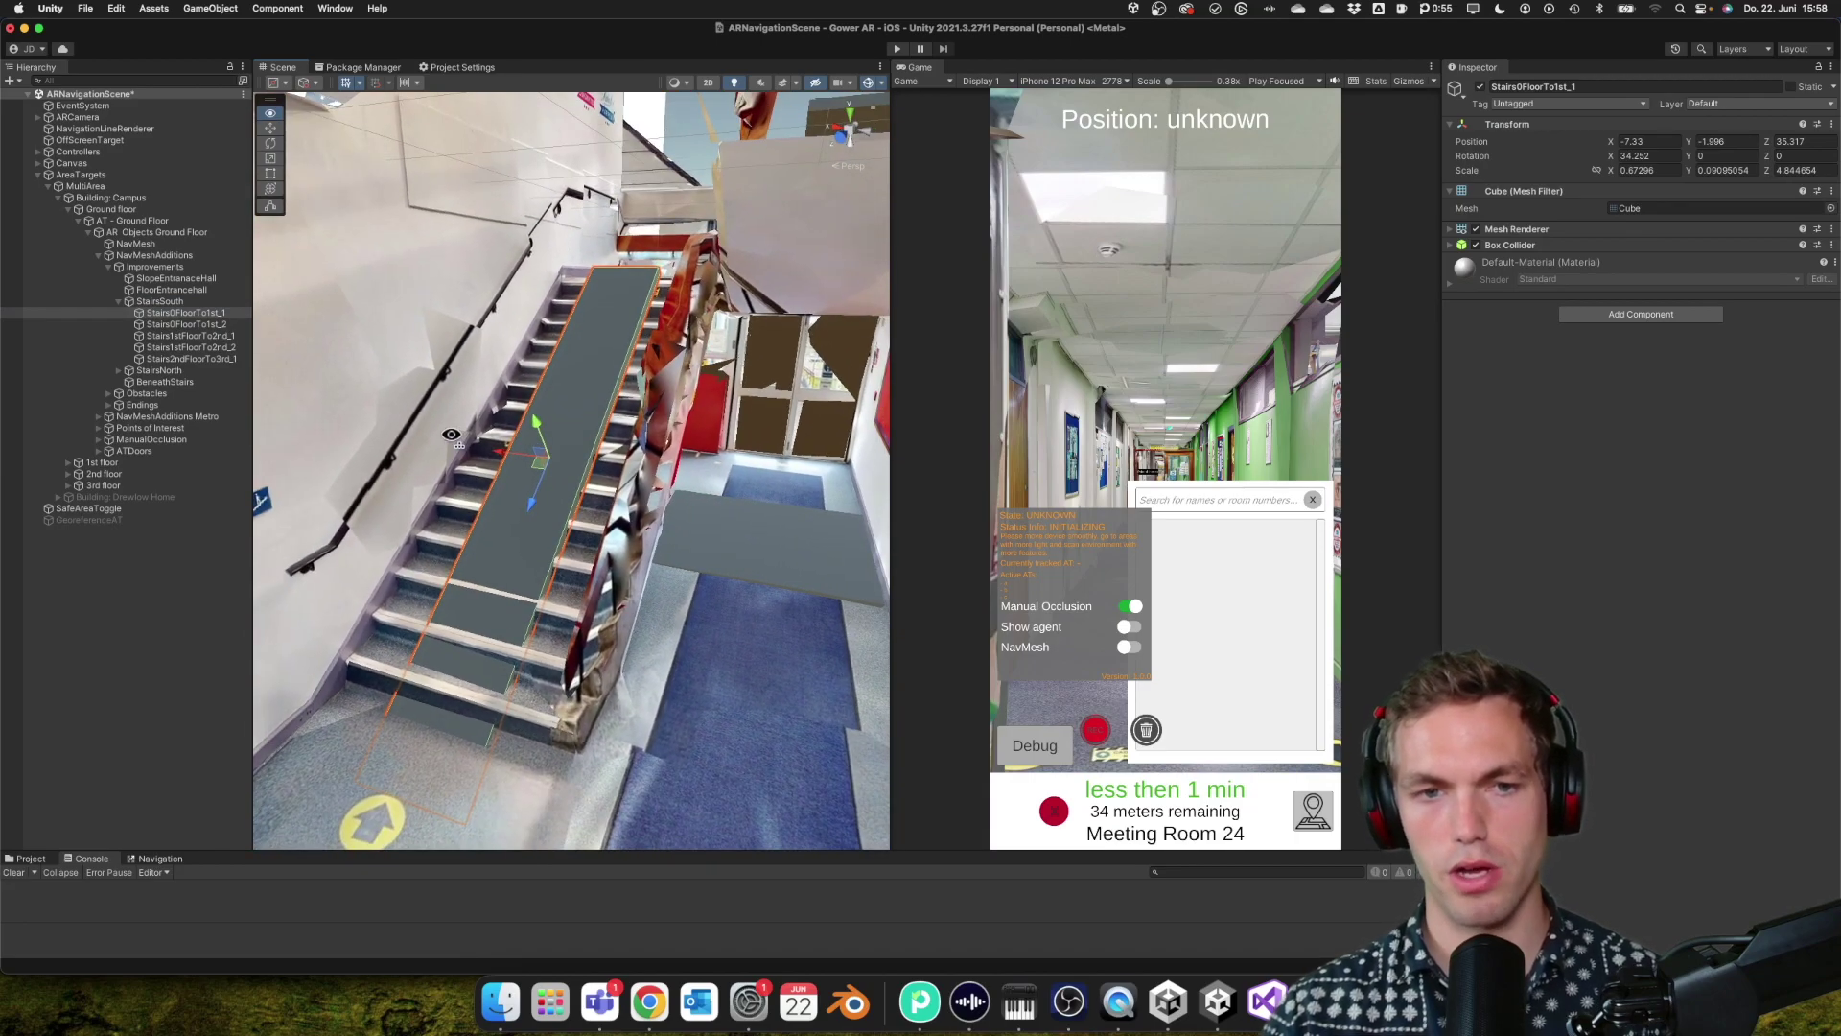
pyautogui.keyDown('alt'); pyautogui.moveTo(604, 363); pyautogui.dragTo(562, 359); pyautogui.keyUp('alt')
pyautogui.click(529, 378)
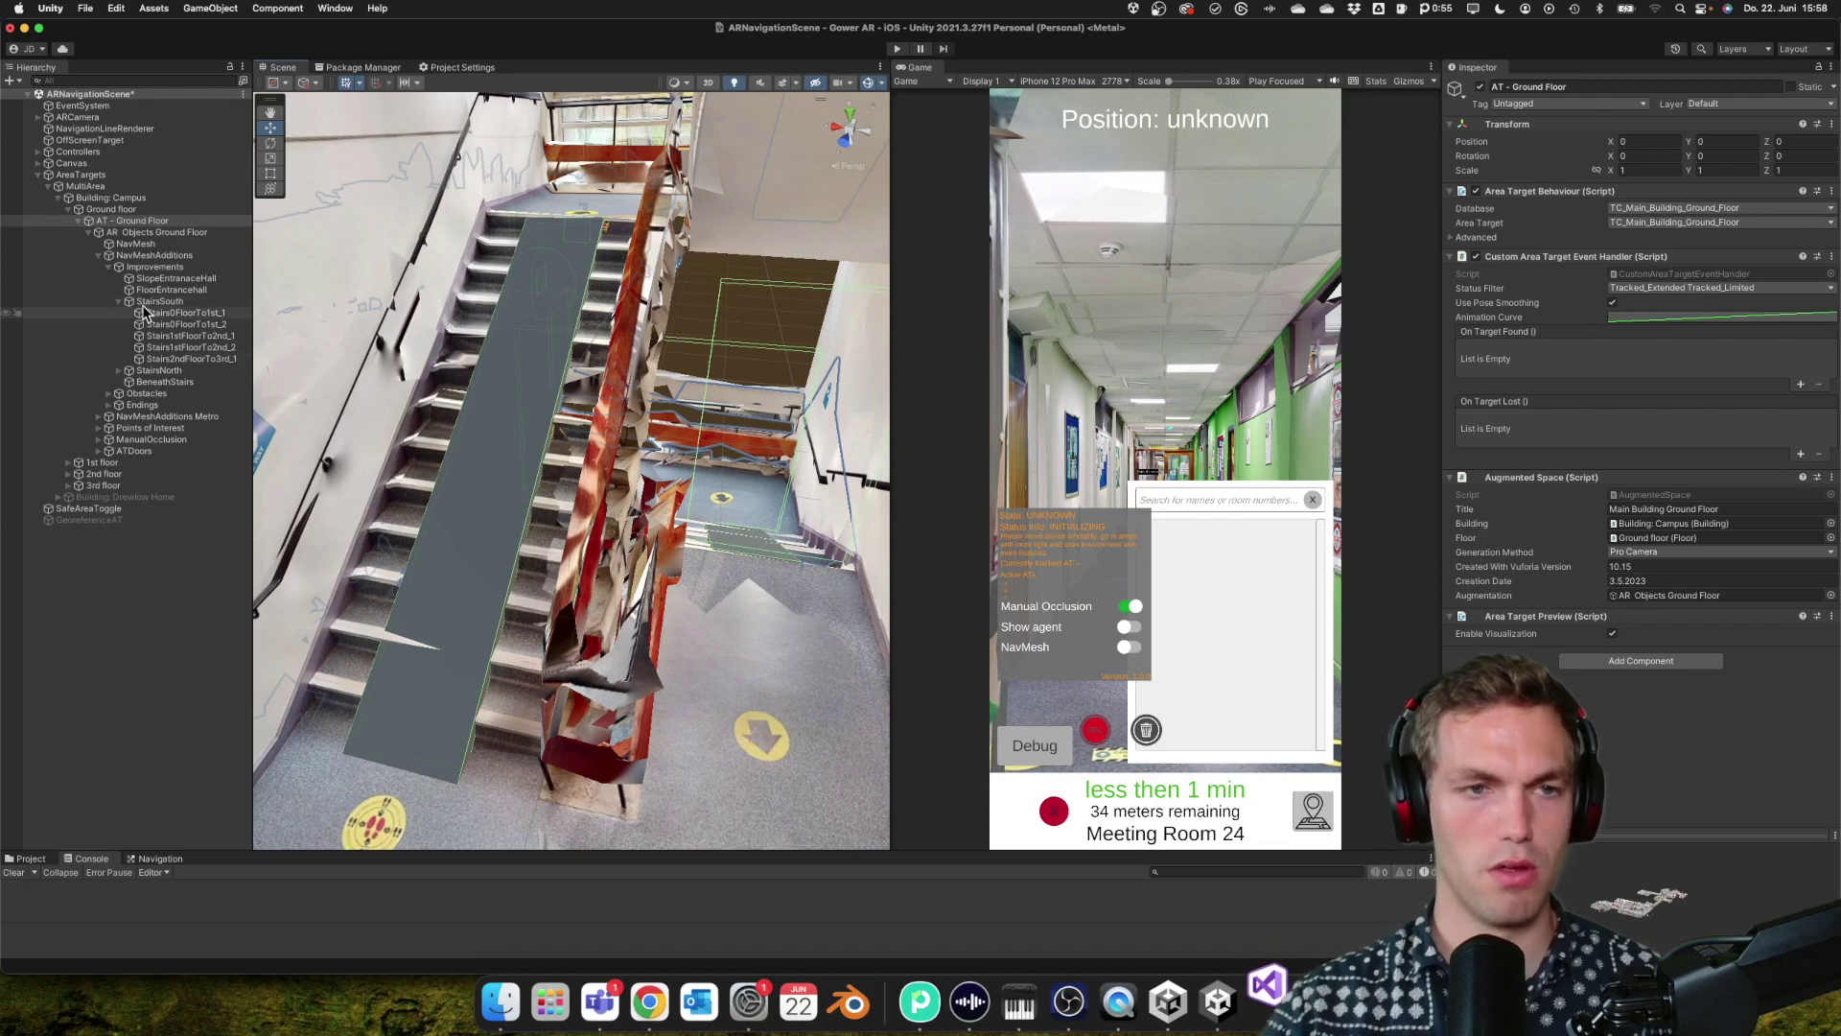
pyautogui.click(1252, 1002)
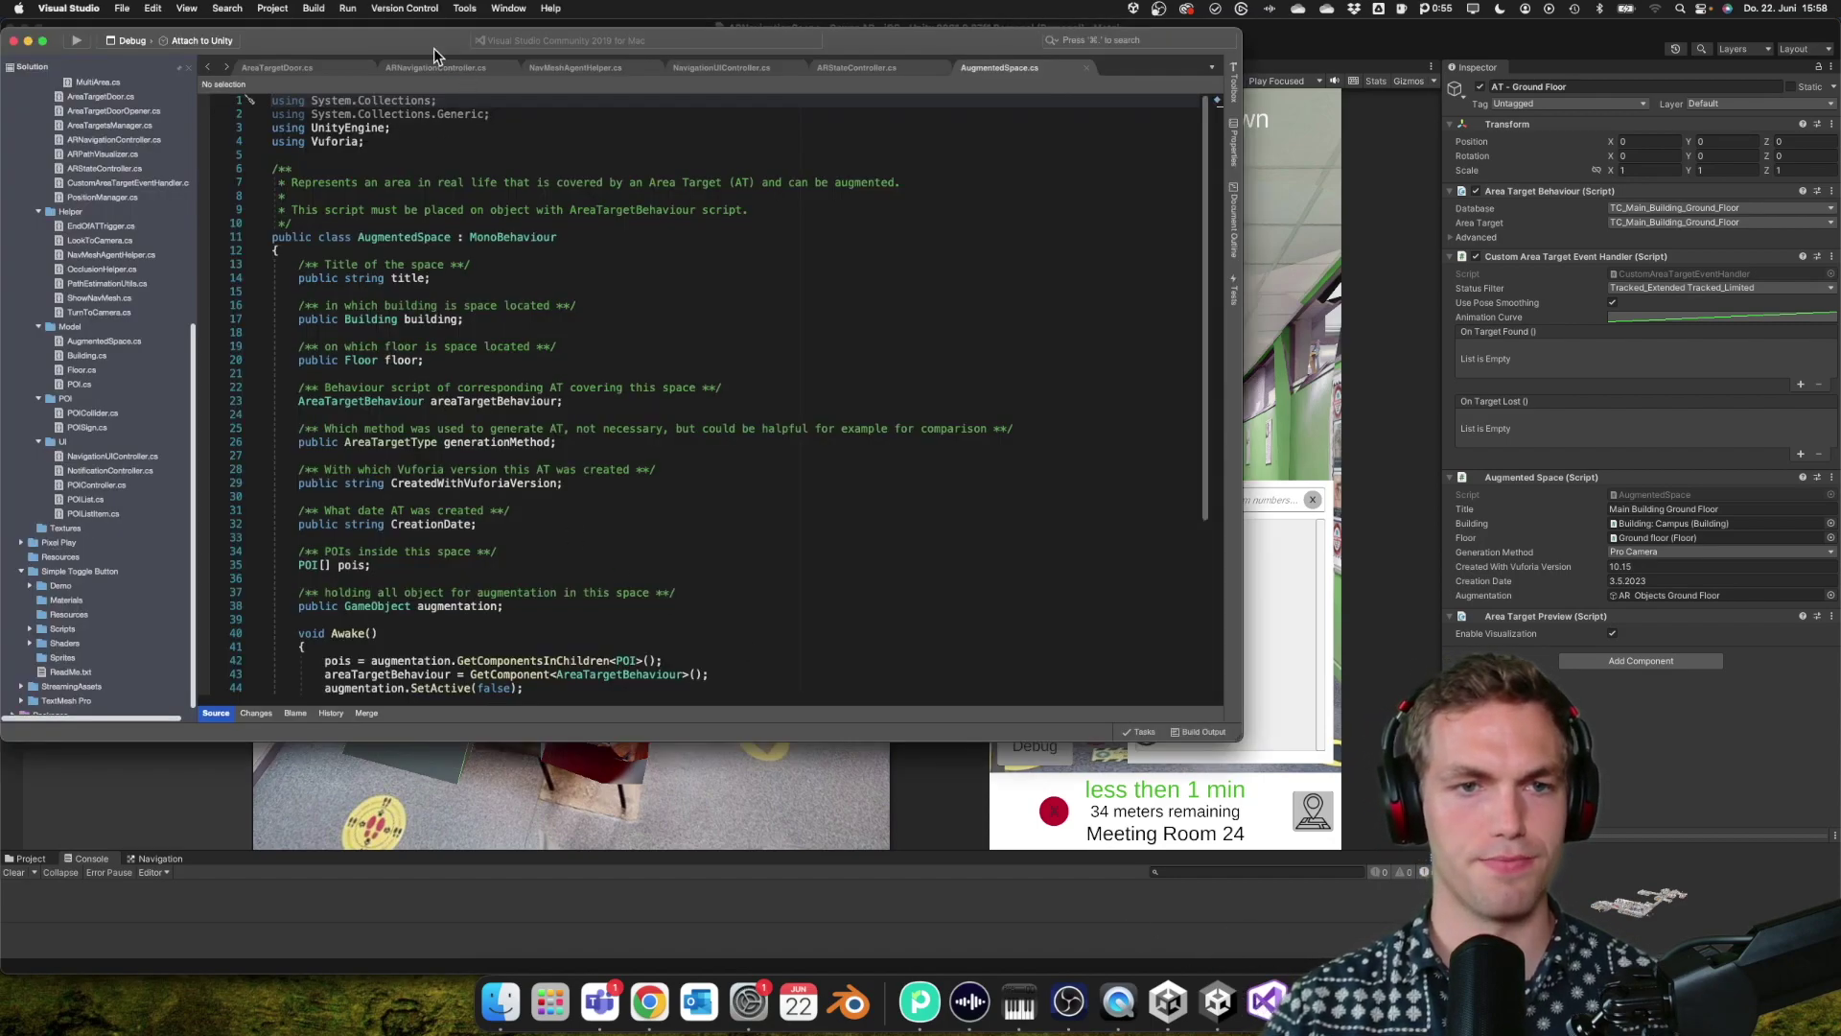
# - Scroll through AugmentedSpace.cs and put the cursor in the GetAT method
pyautogui.moveTo(434, 48); pyautogui.dragTo(589, 116)
pyautogui.scroll(-6, 645, 539)
pyautogui.scroll(4, 644, 539)
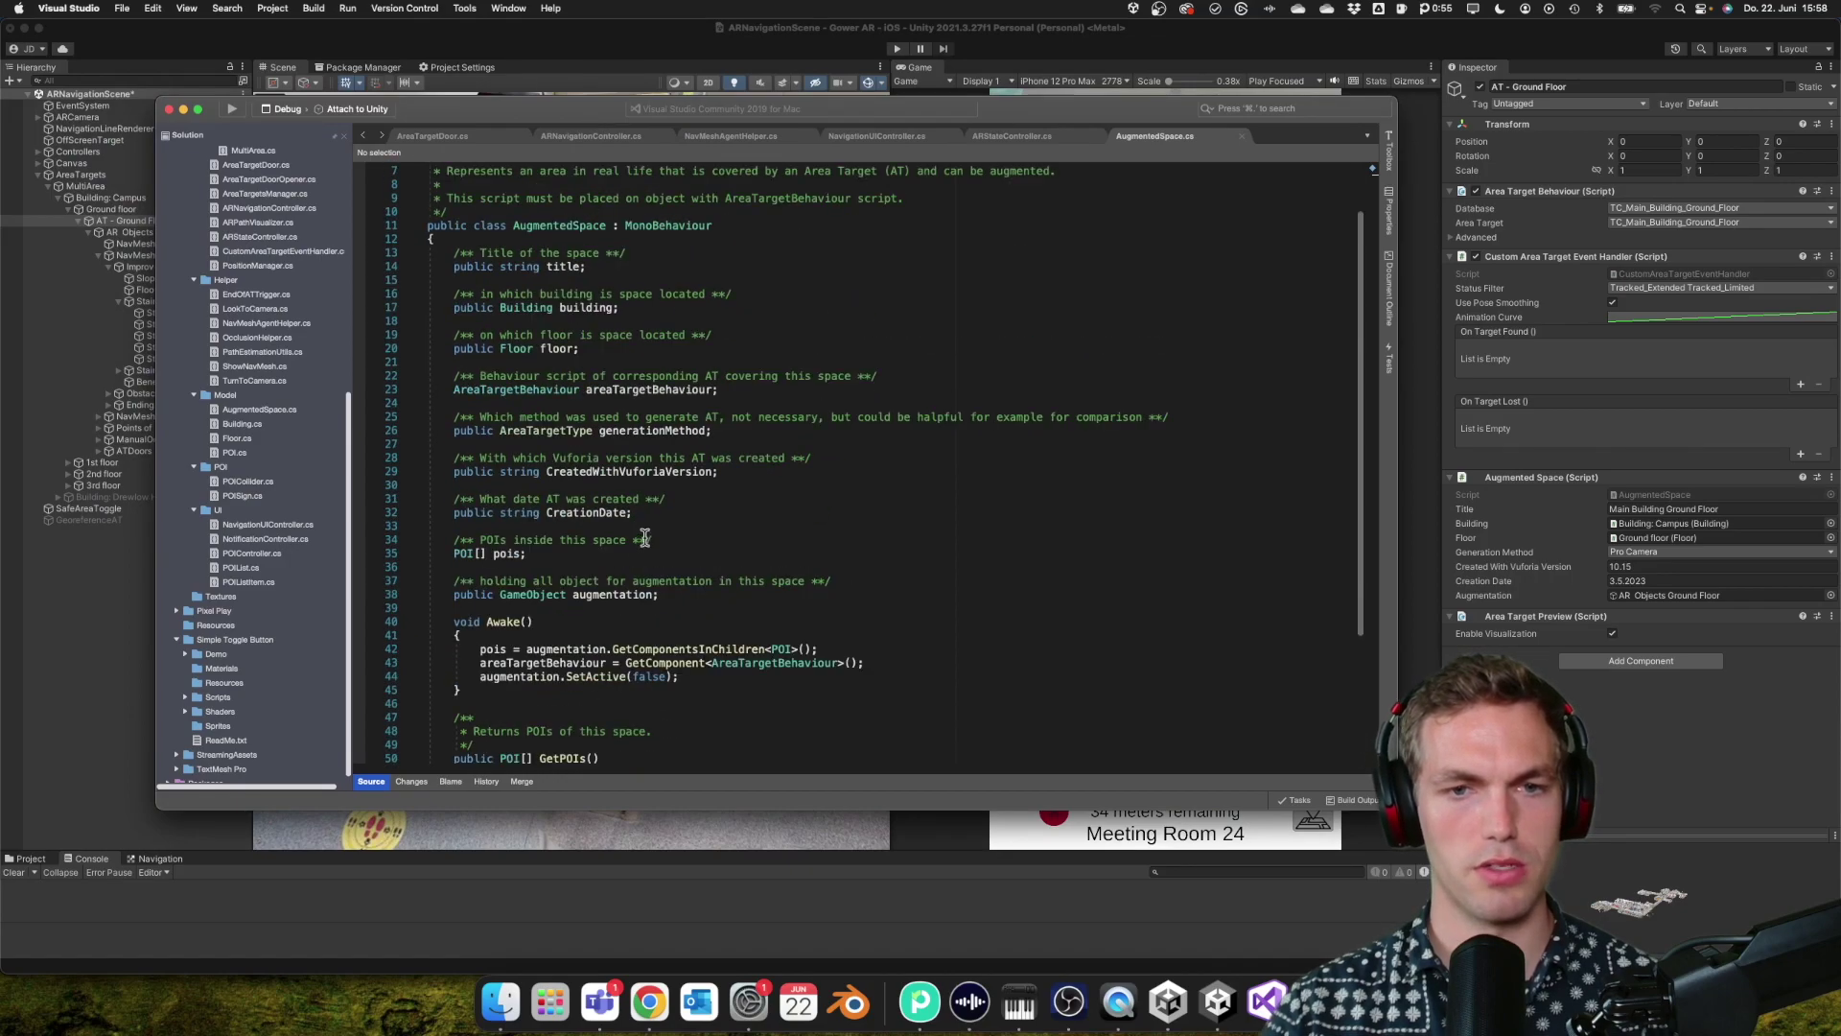
pyautogui.scroll(-8, 645, 542)
pyautogui.scroll(2, 645, 543)
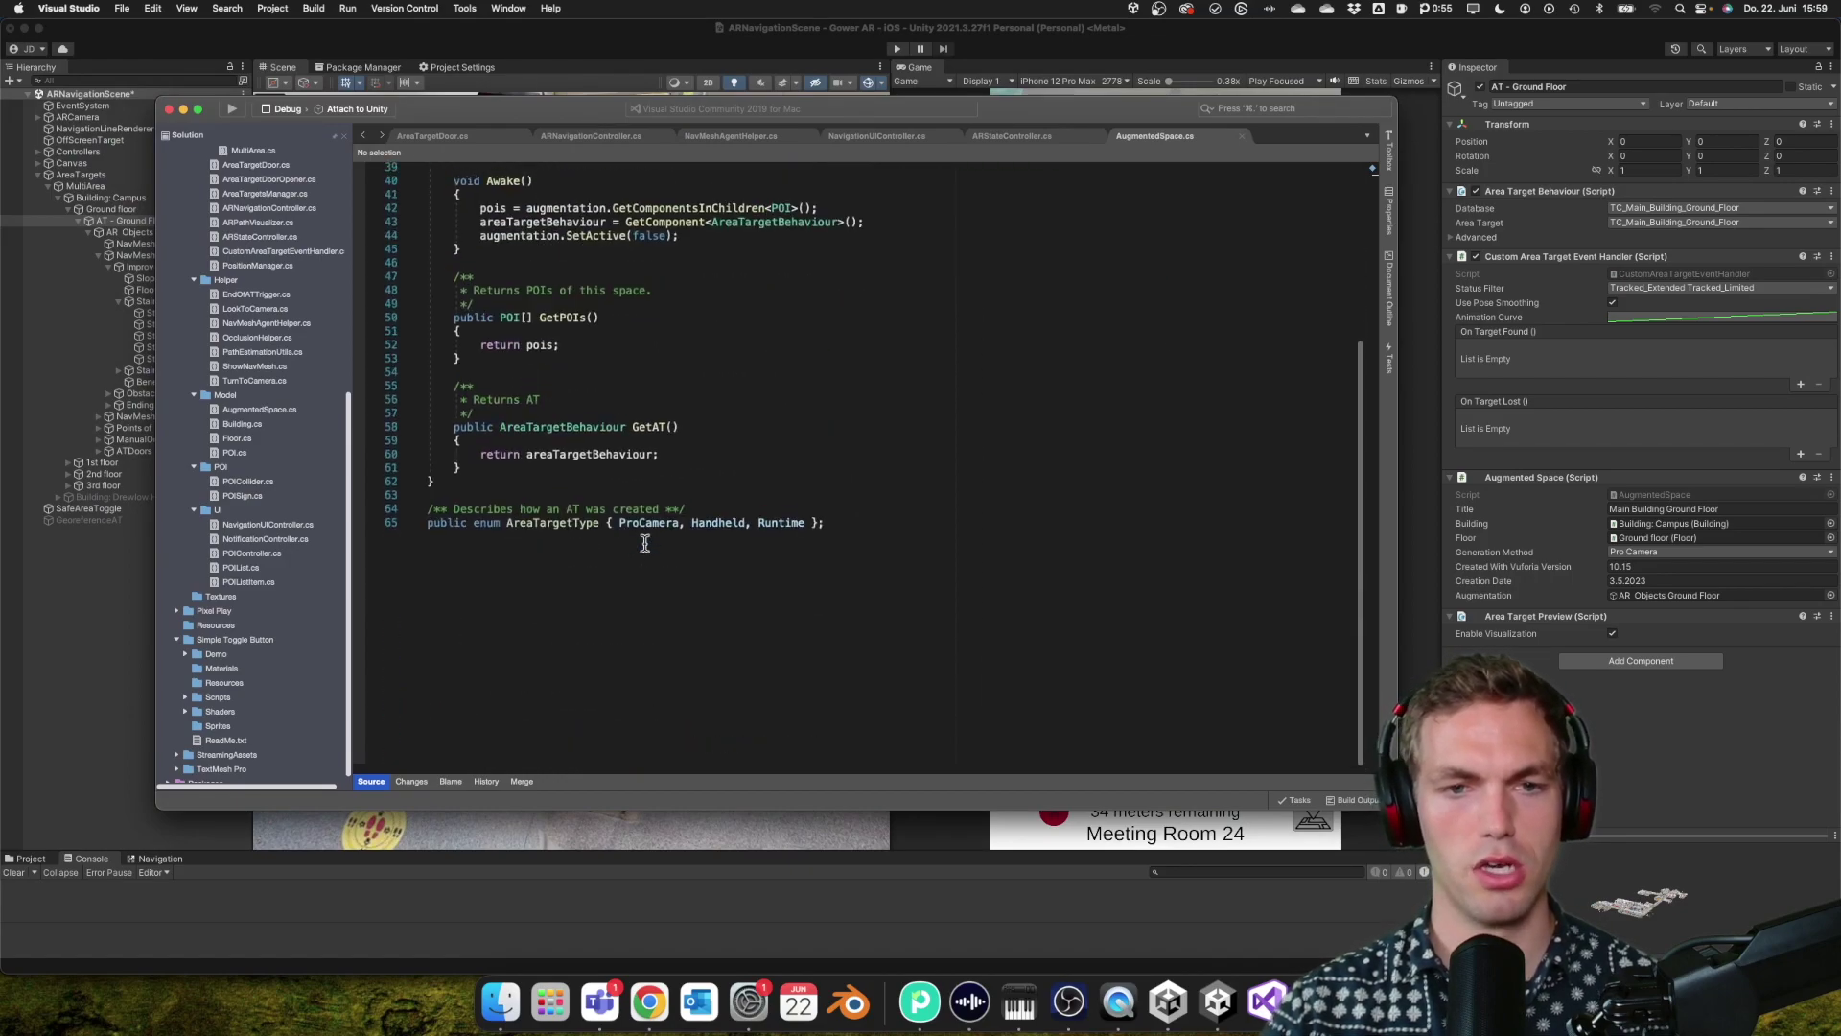
pyautogui.click(647, 479)
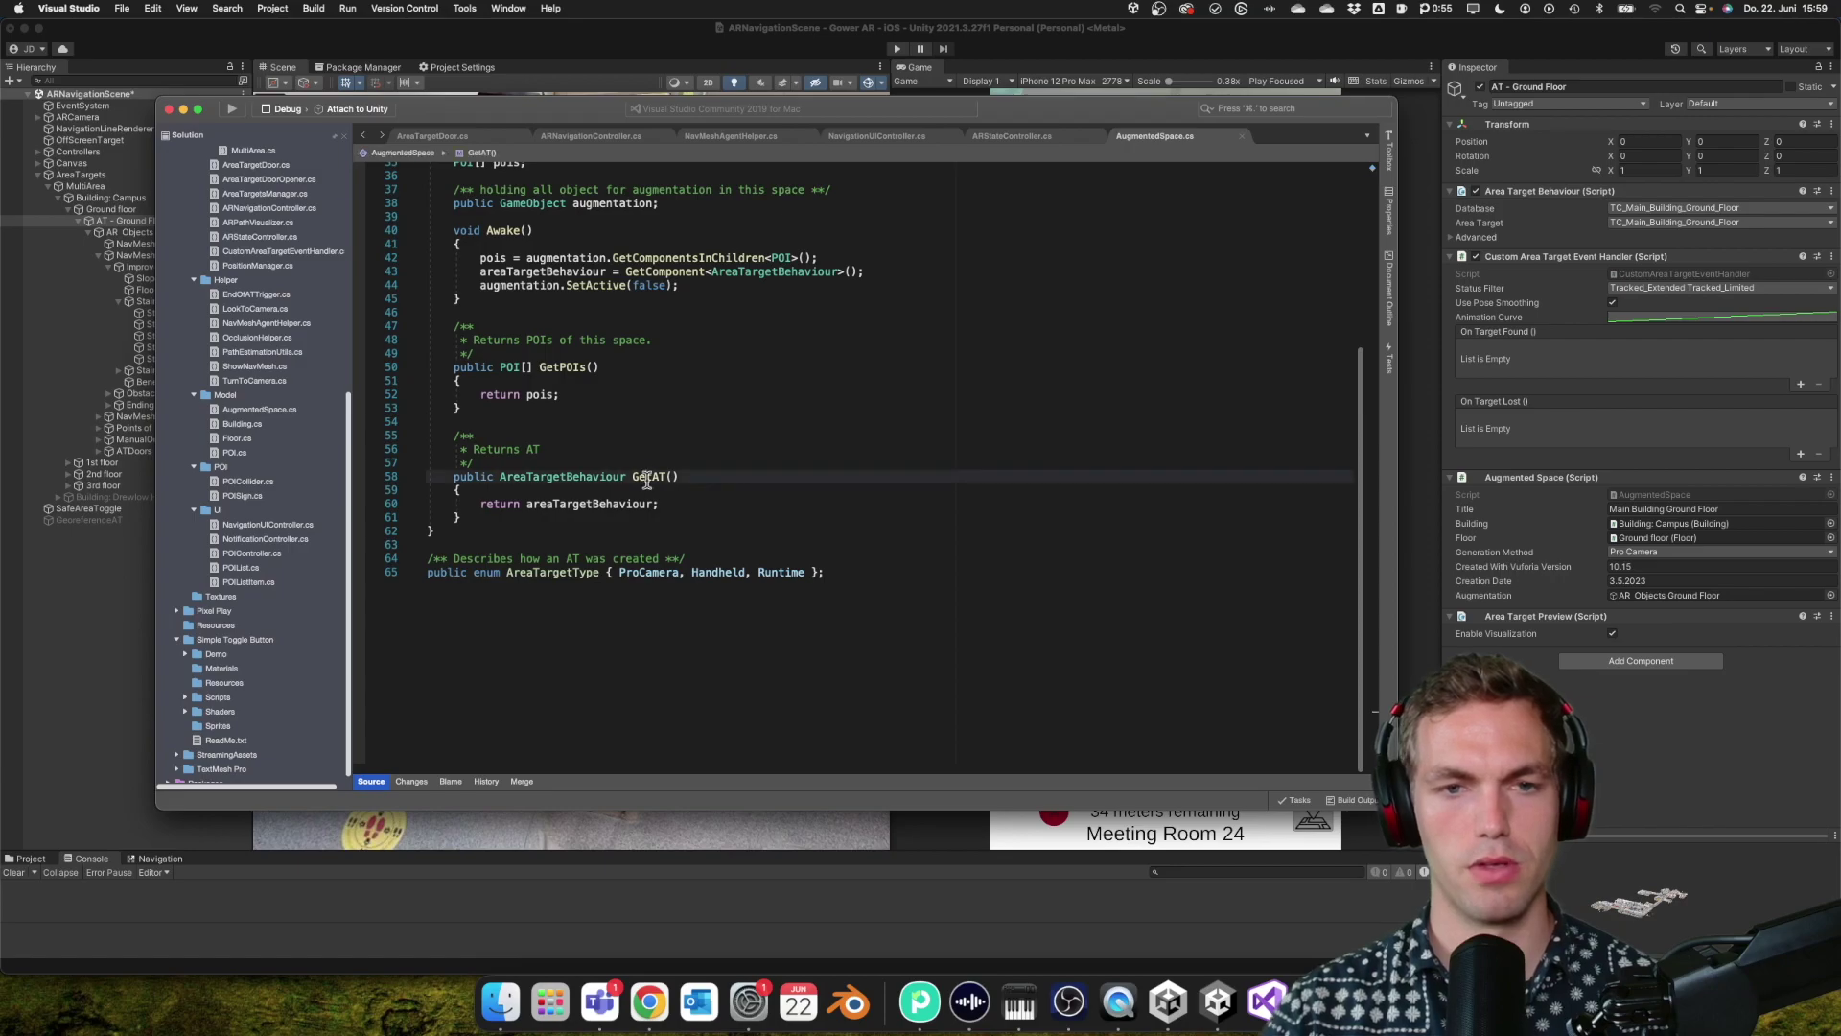
# - Highlight the augmentation field's uses, including those in Awake, then return to Unity
pyautogui.scroll(5, 633, 451)
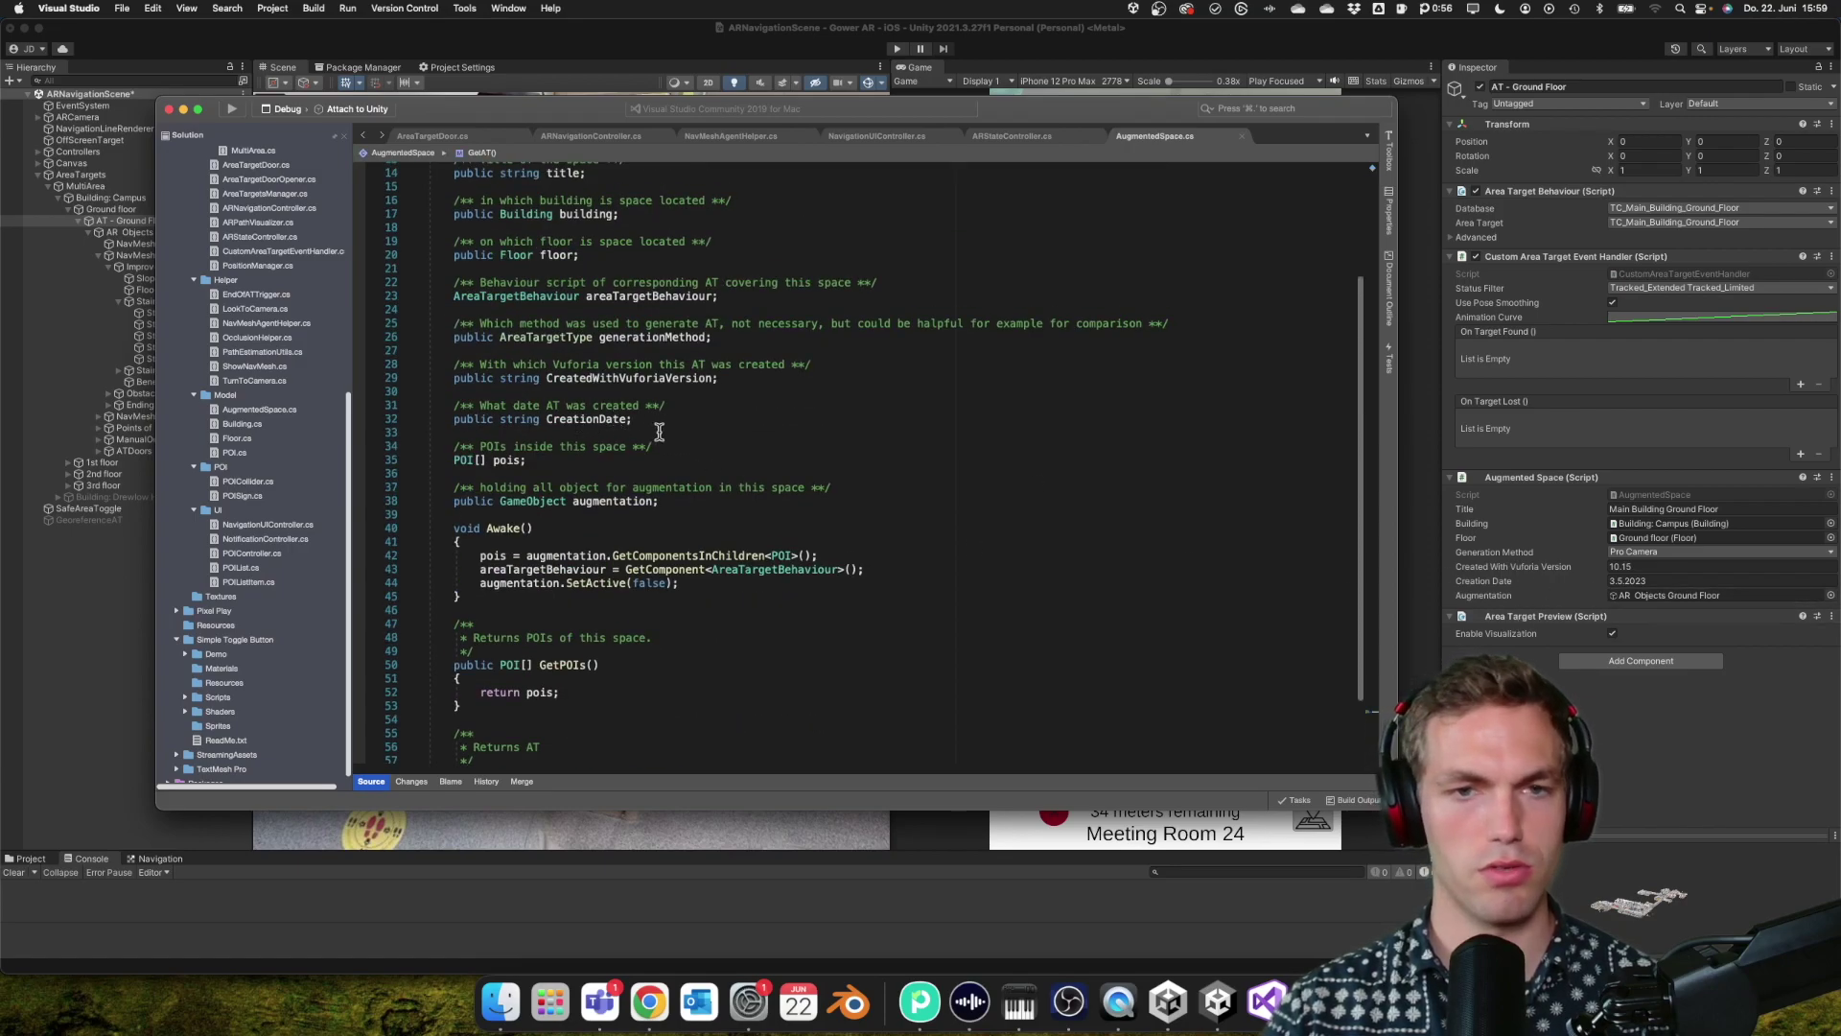
pyautogui.click(587, 501)
pyautogui.scroll(-10, 597, 542)
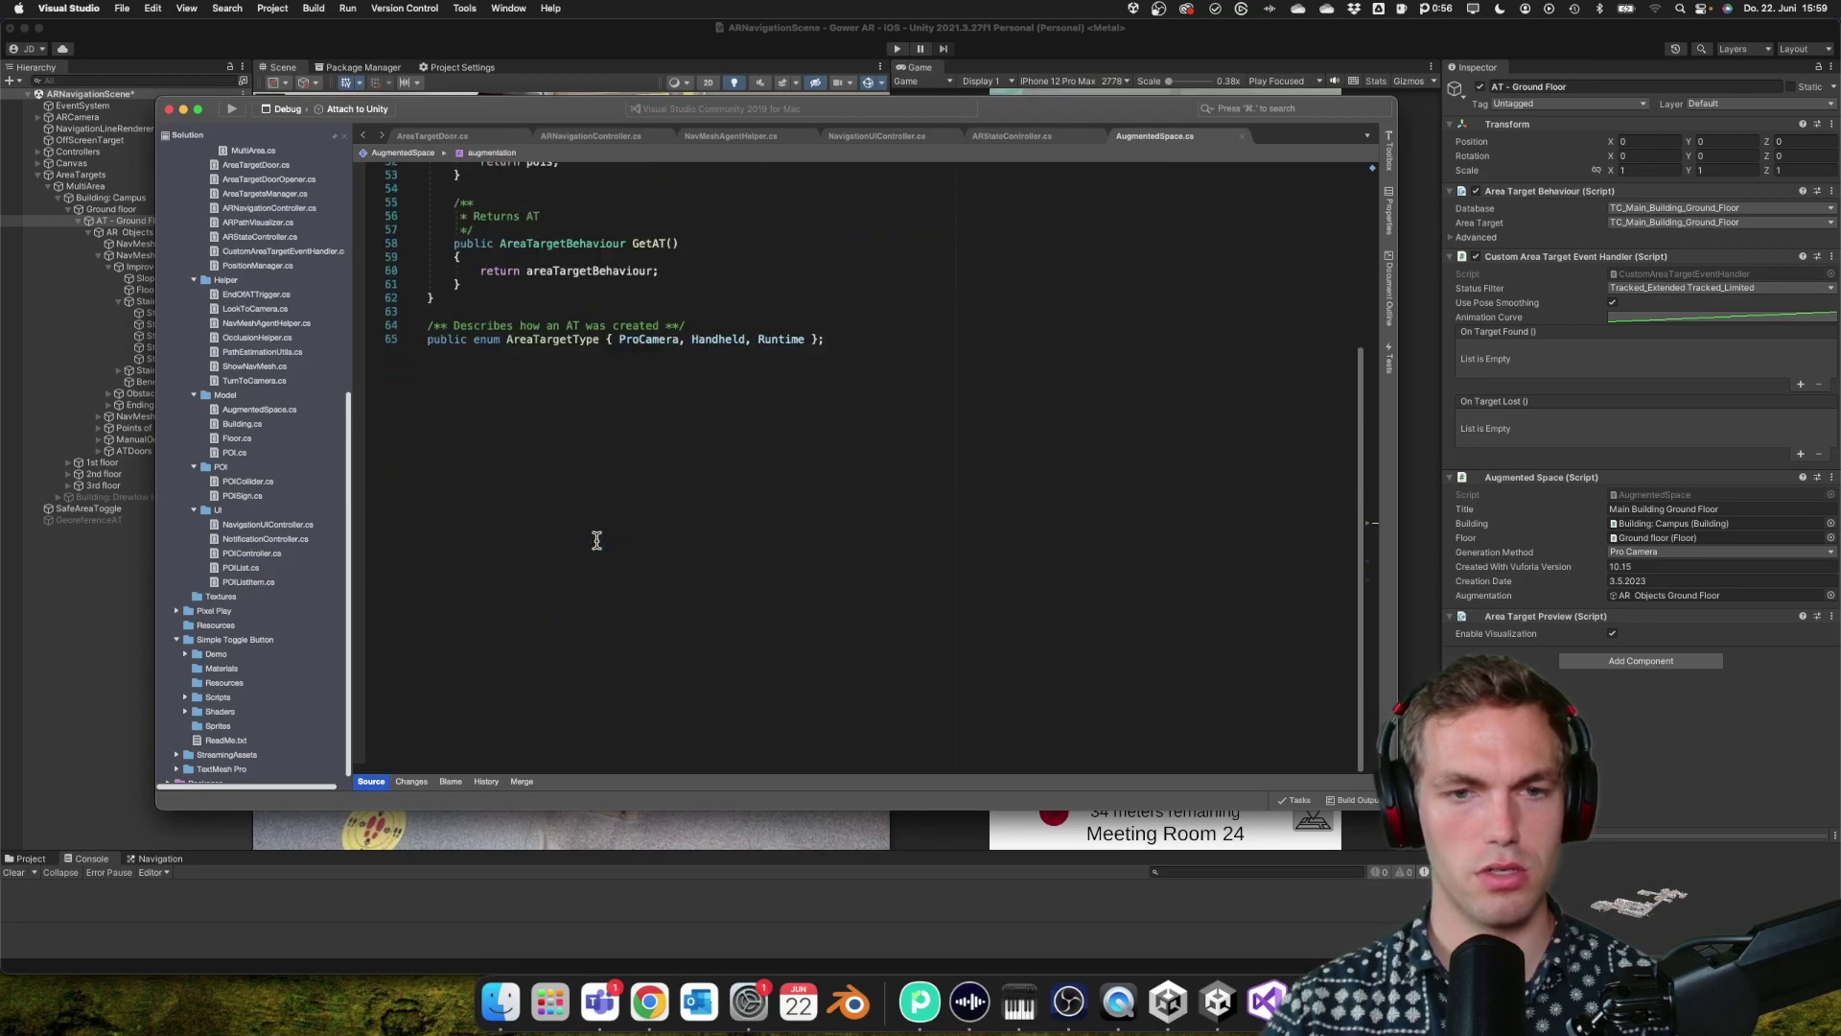
pyautogui.scroll(4, 598, 544)
pyautogui.scroll(2, 597, 544)
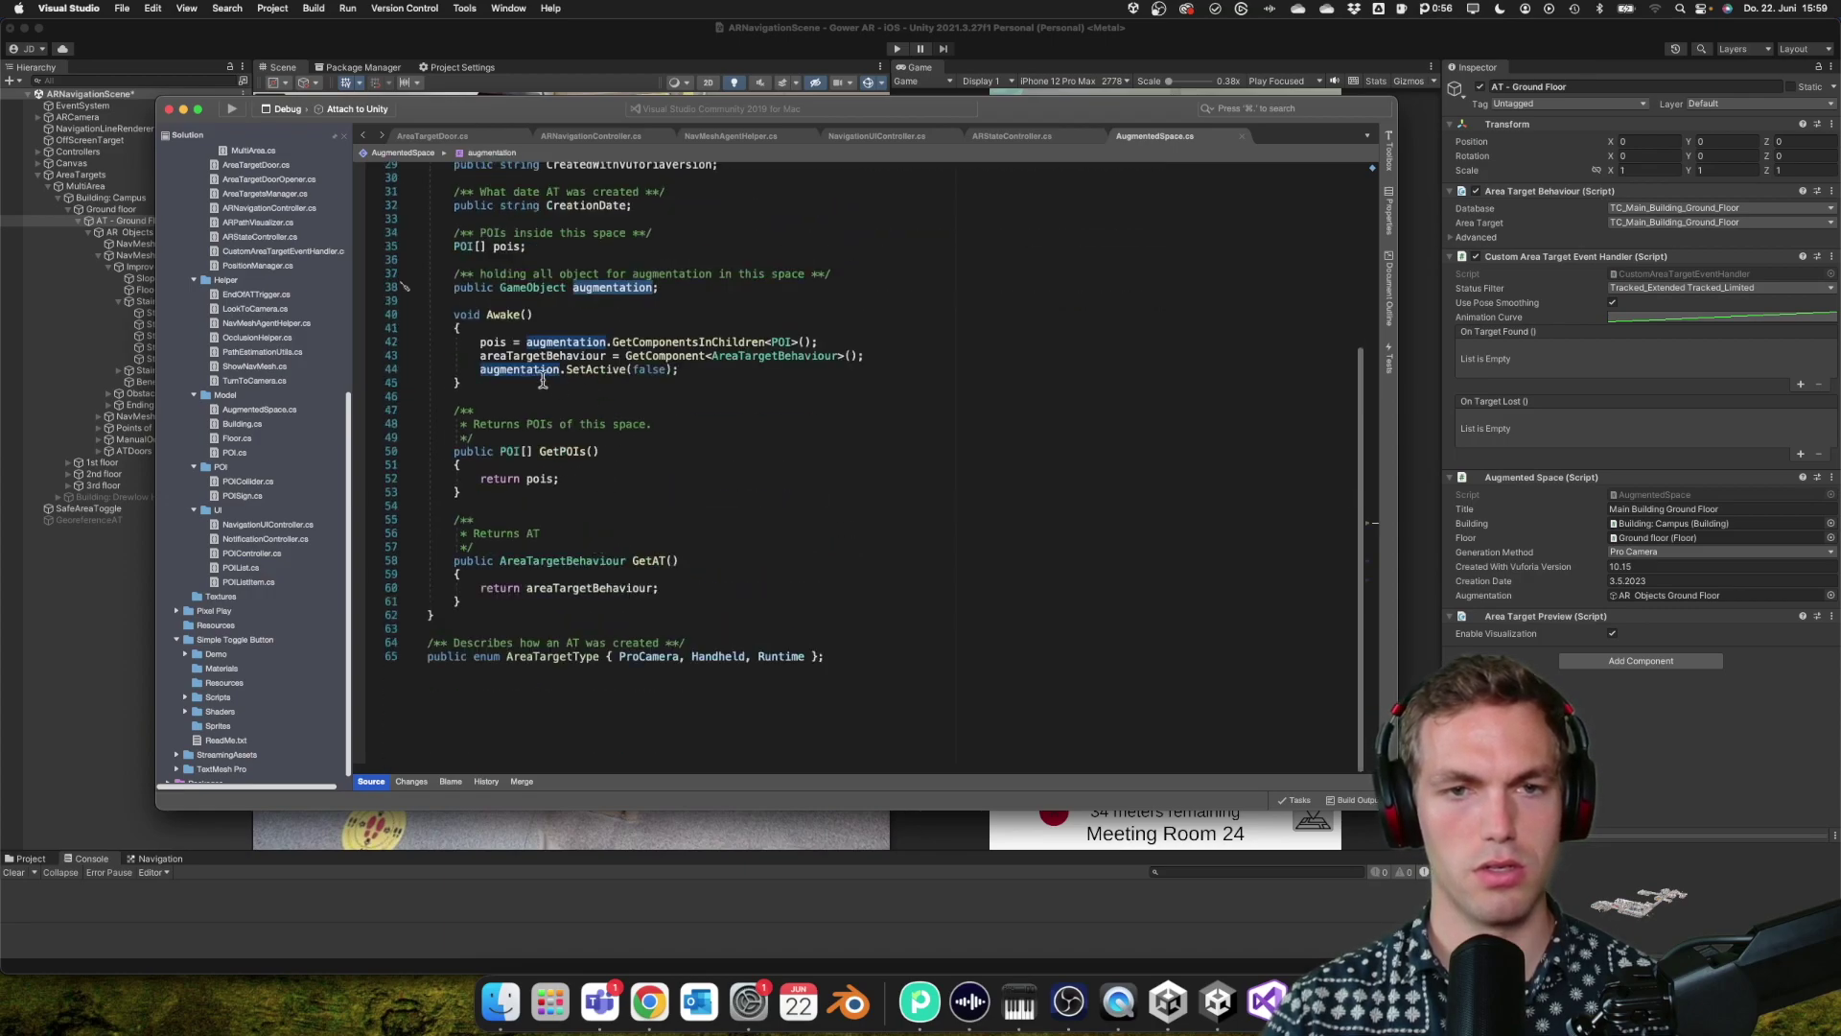
pyautogui.click(569, 344)
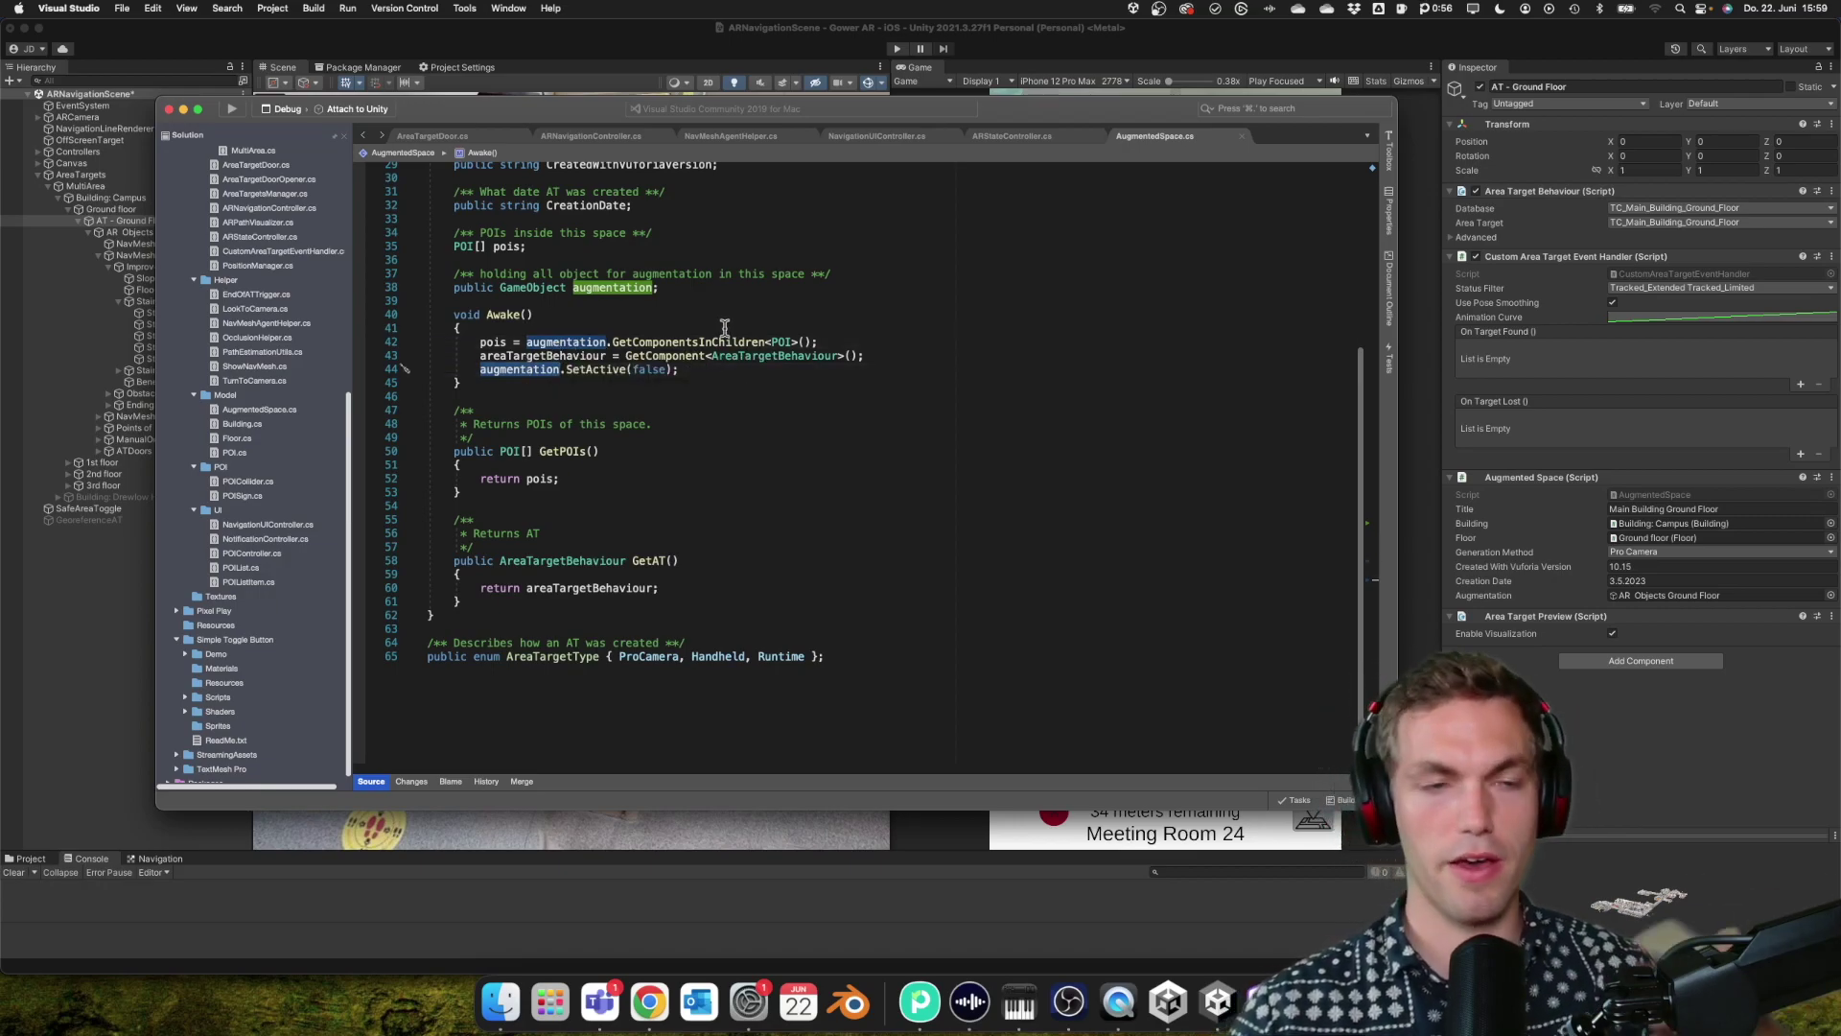
pyautogui.click(638, 67)
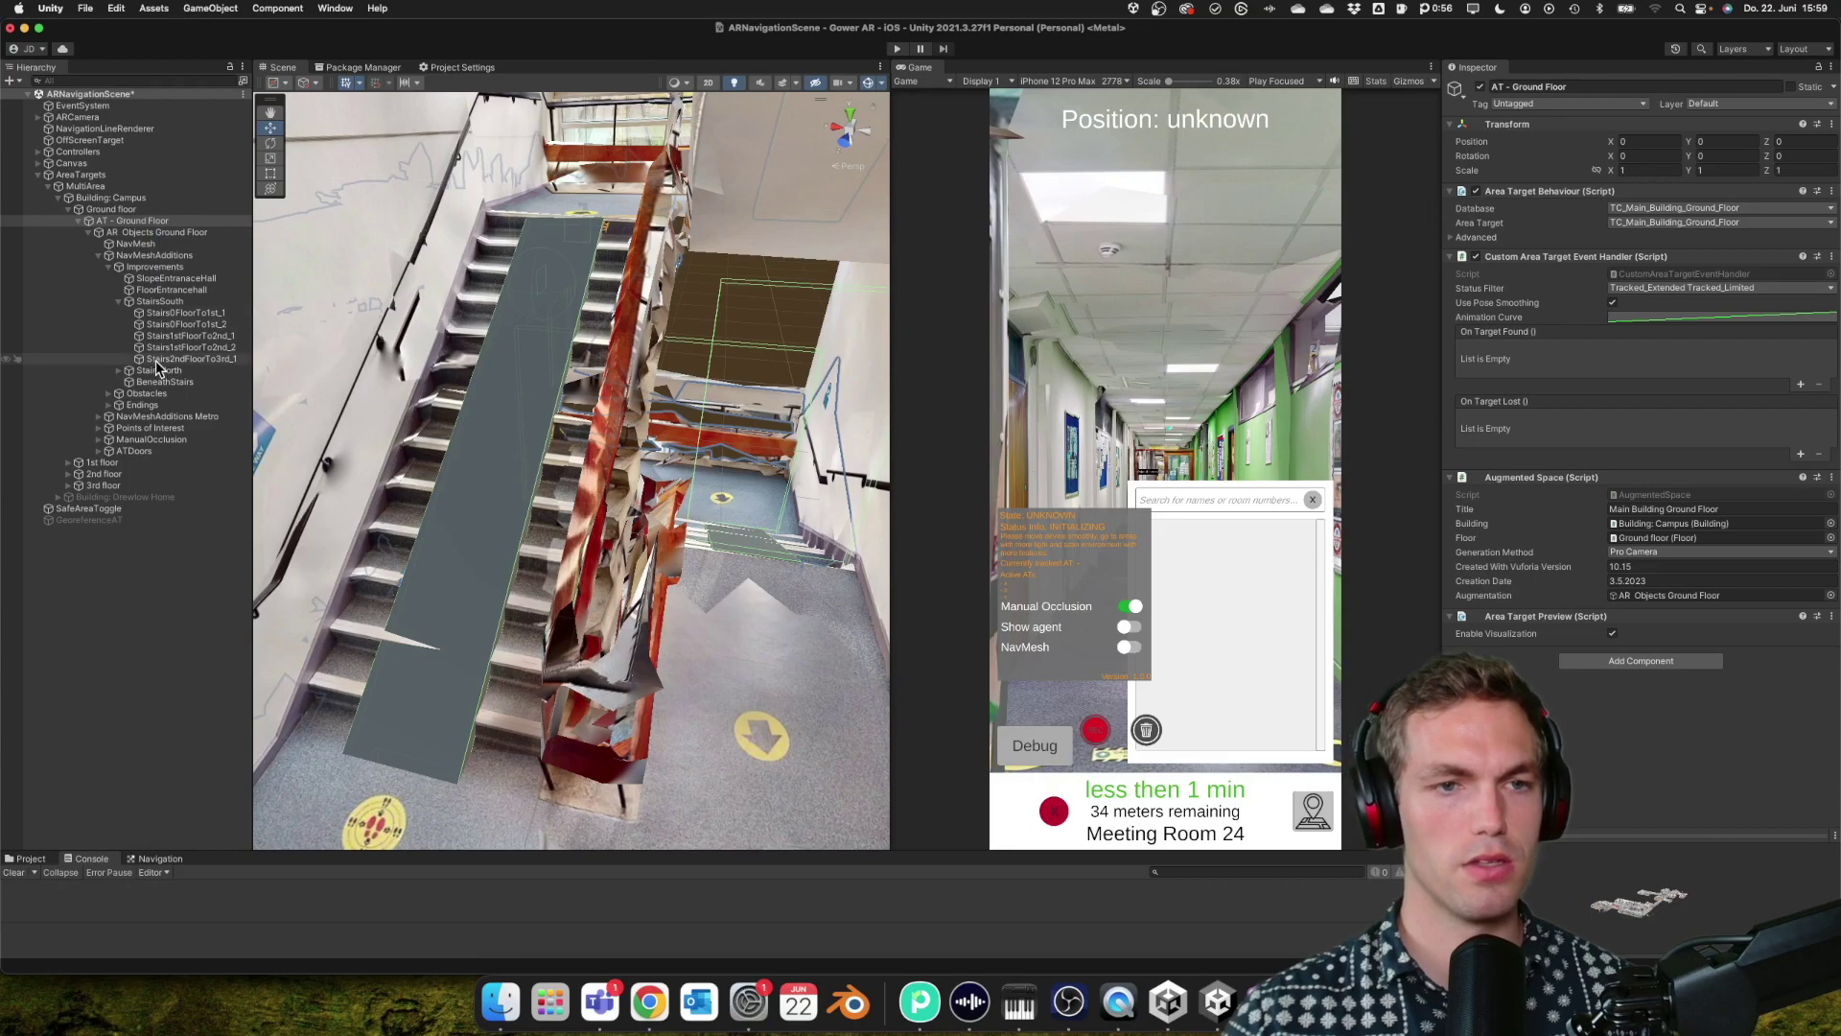
# - Collapse StairsSouth and Improvements, expand Obstacles and frame the first Sphere obstacle
pyautogui.click(118, 301)
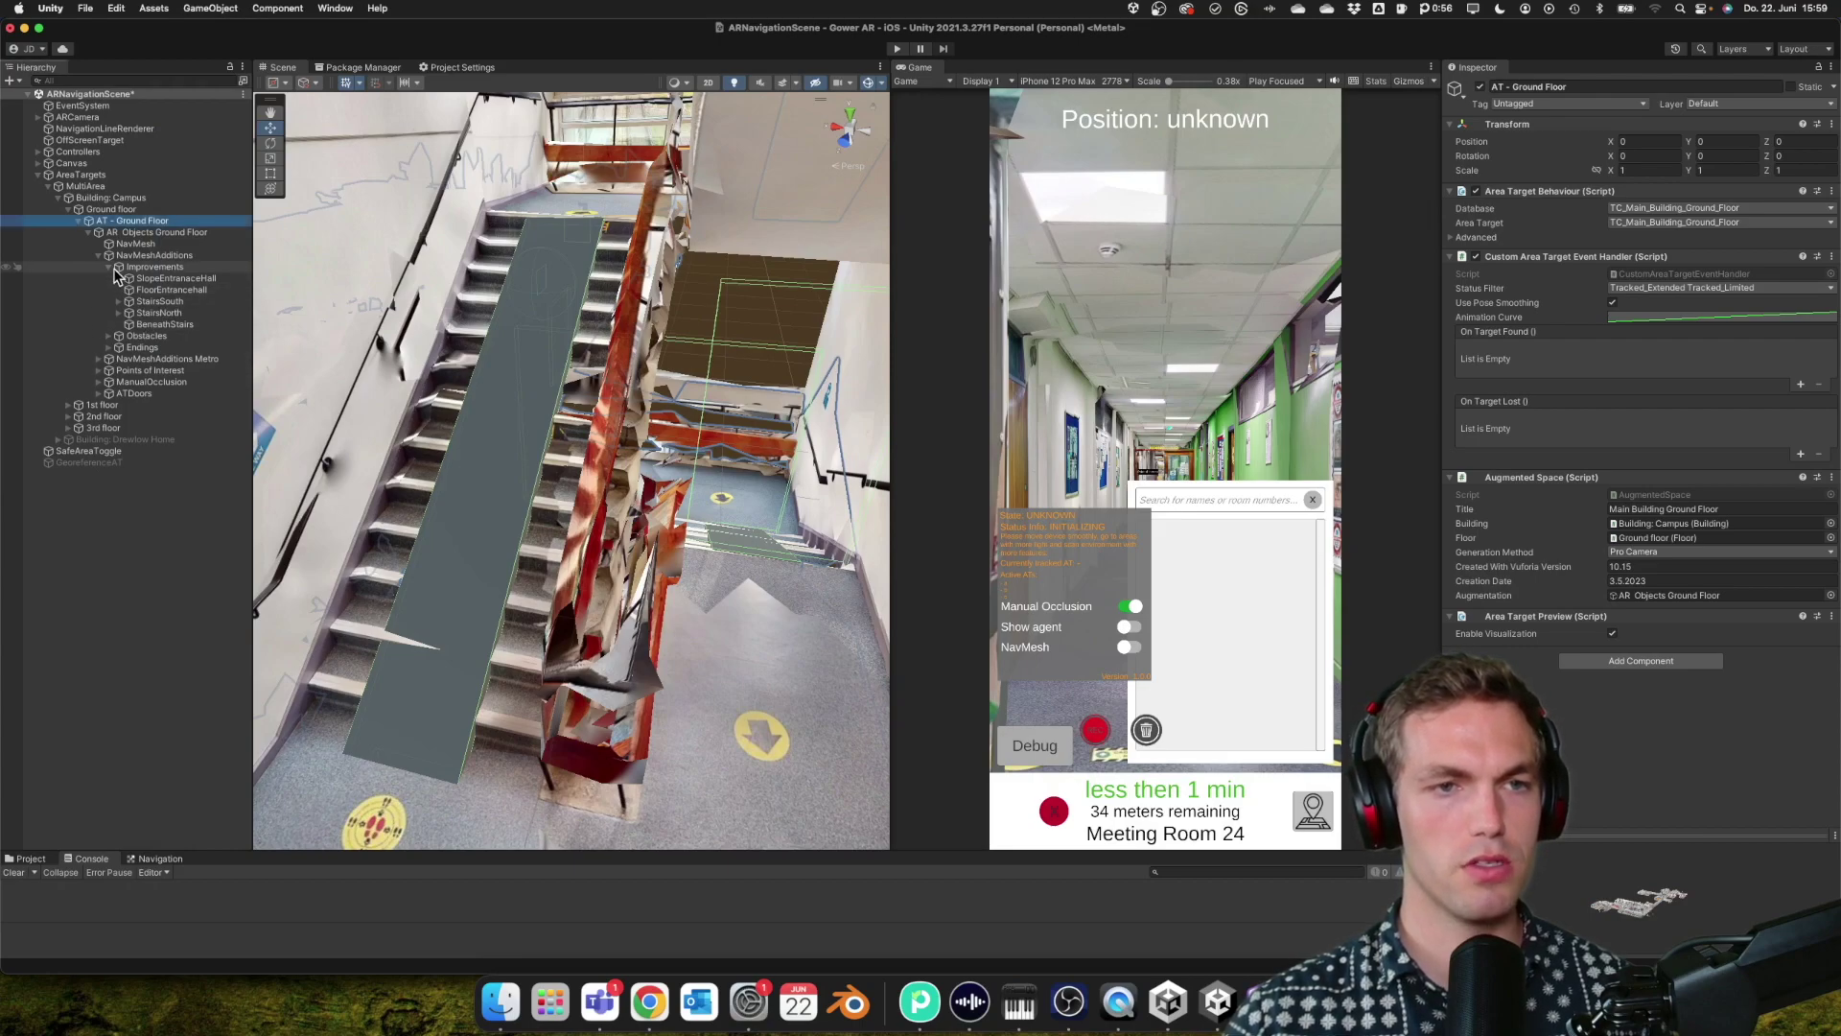
pyautogui.click(108, 266)
pyautogui.click(108, 278)
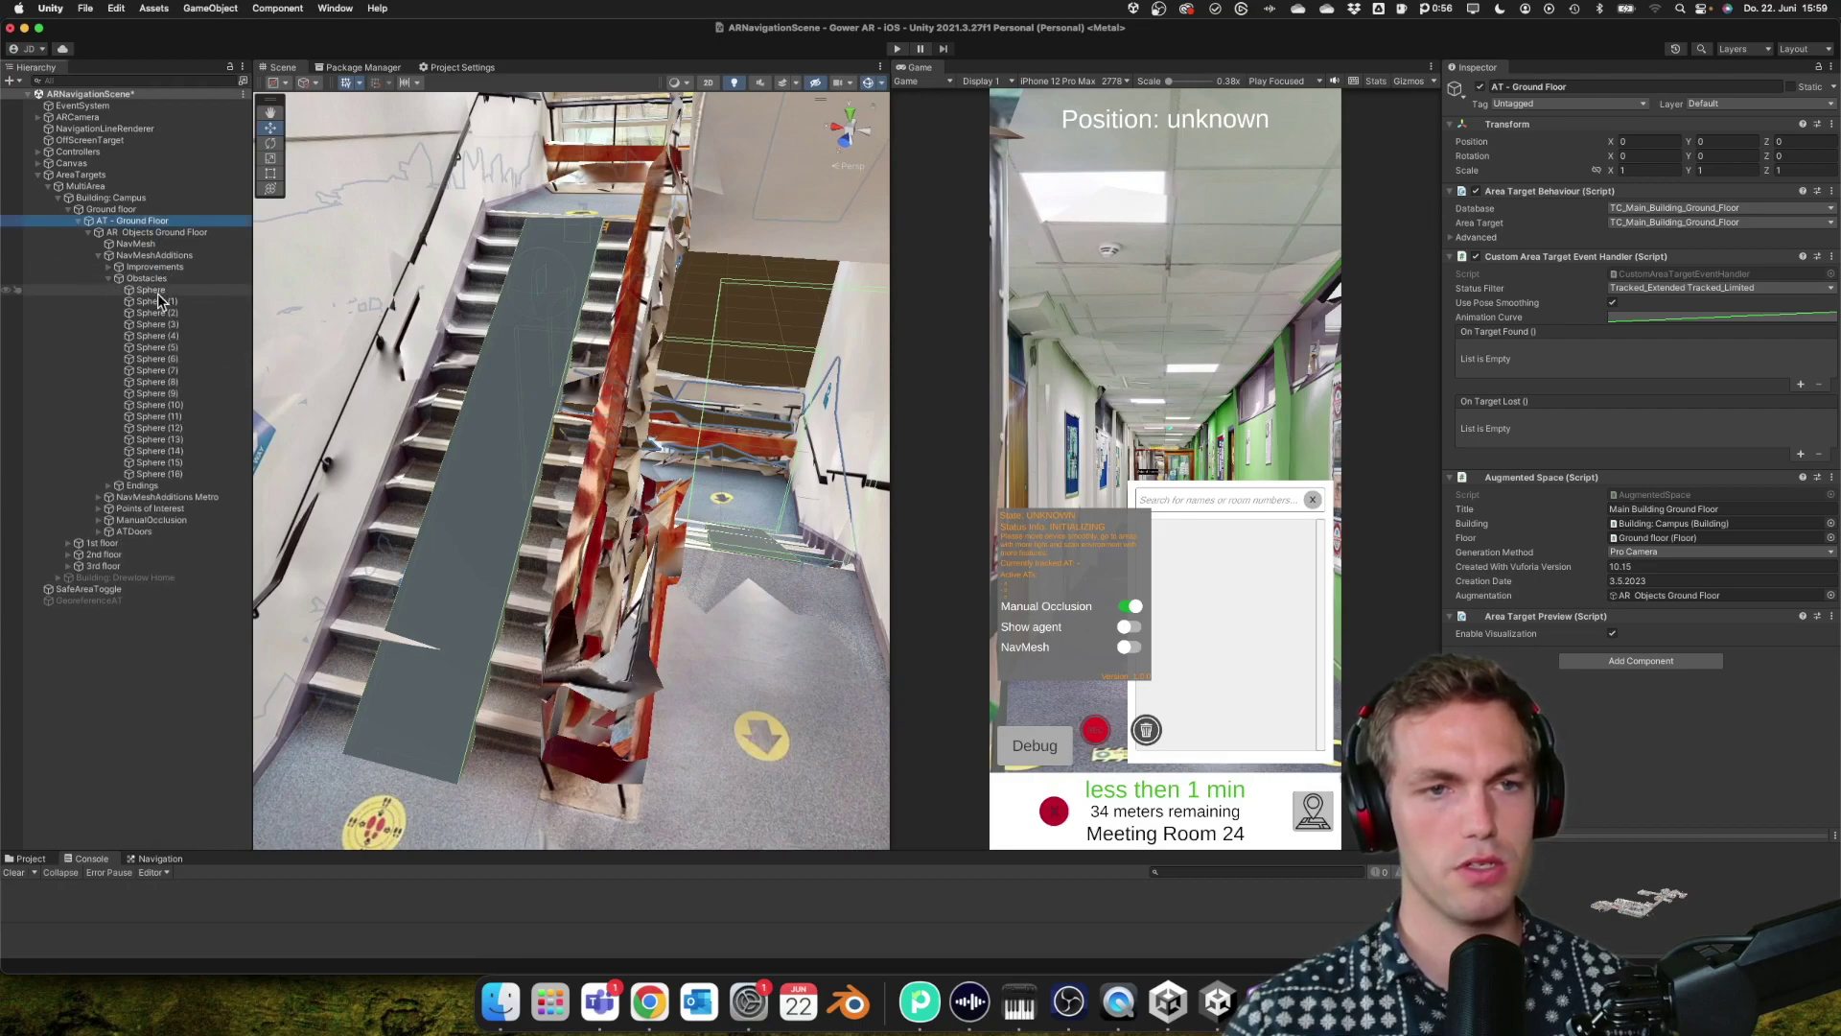
pyautogui.doubleClick(154, 290)
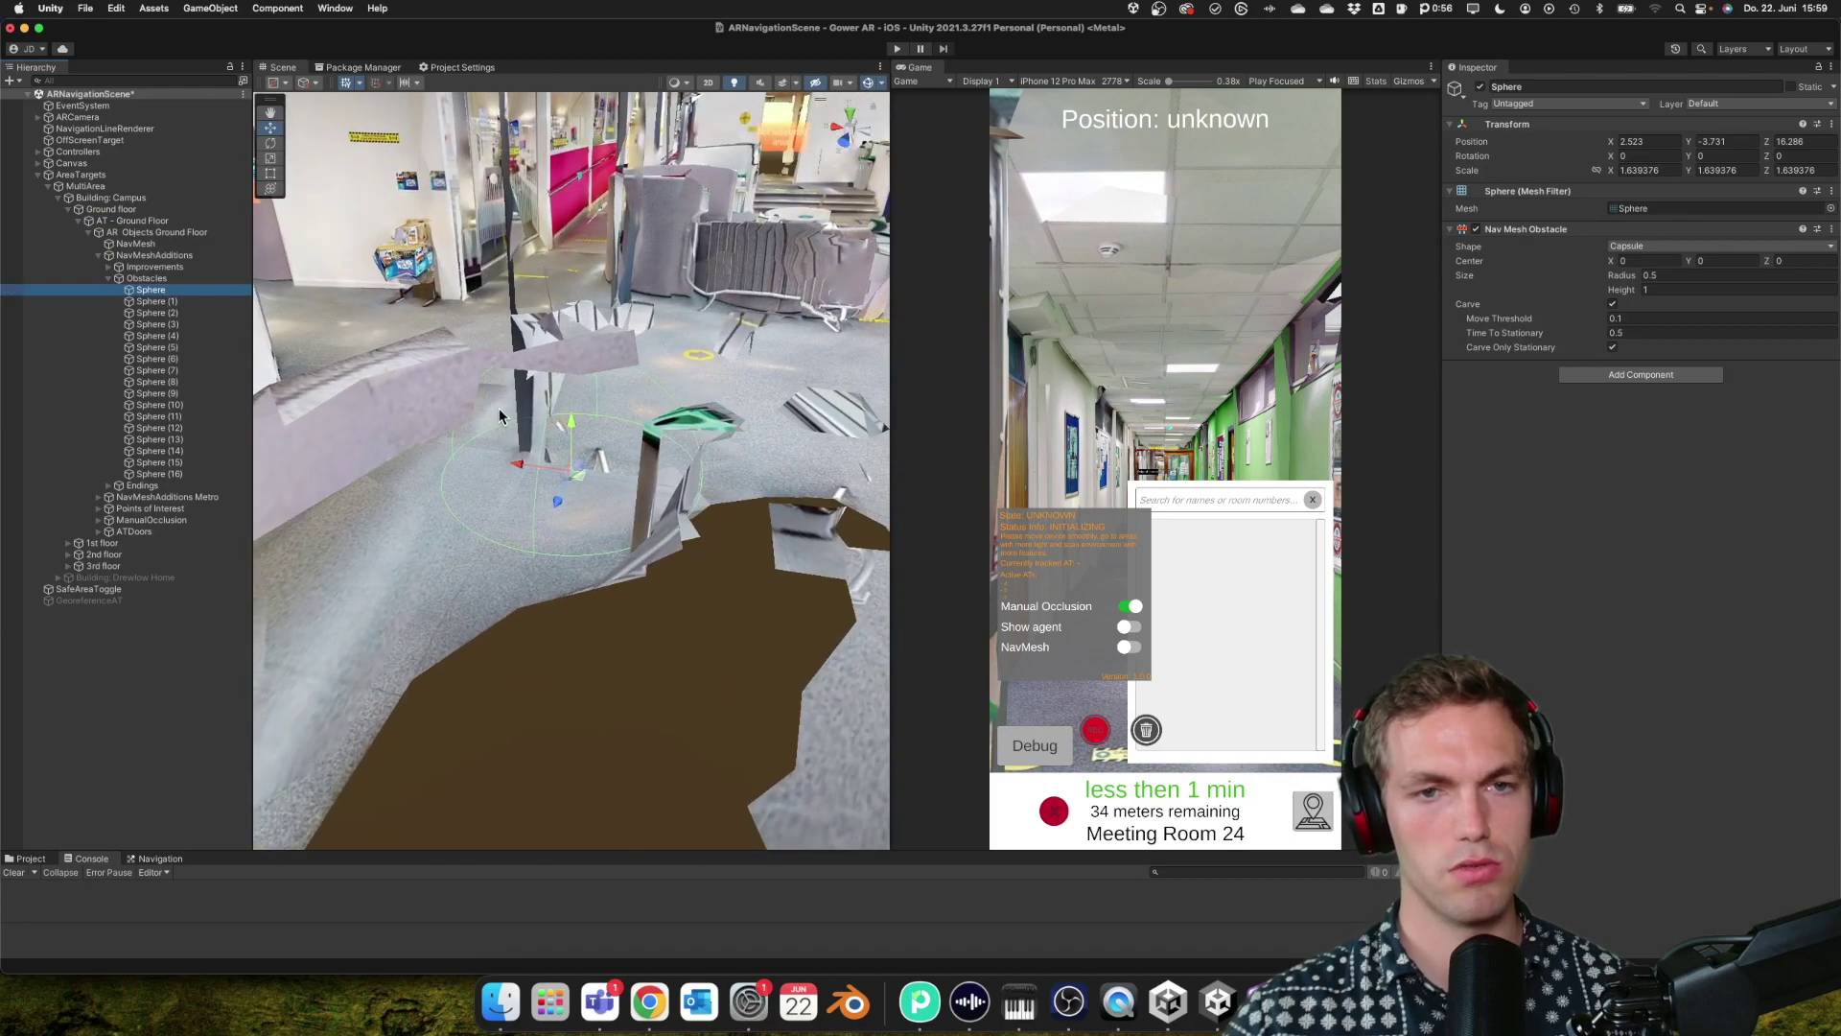
pyautogui.keyDown('alt'); pyautogui.moveTo(499, 417); pyautogui.dragTo(259, 806); pyautogui.keyUp('alt')
# - Show a taller Navigation panel with the NavMesh overlay and view the Sphere cutting the floor
pyautogui.click(153, 859)
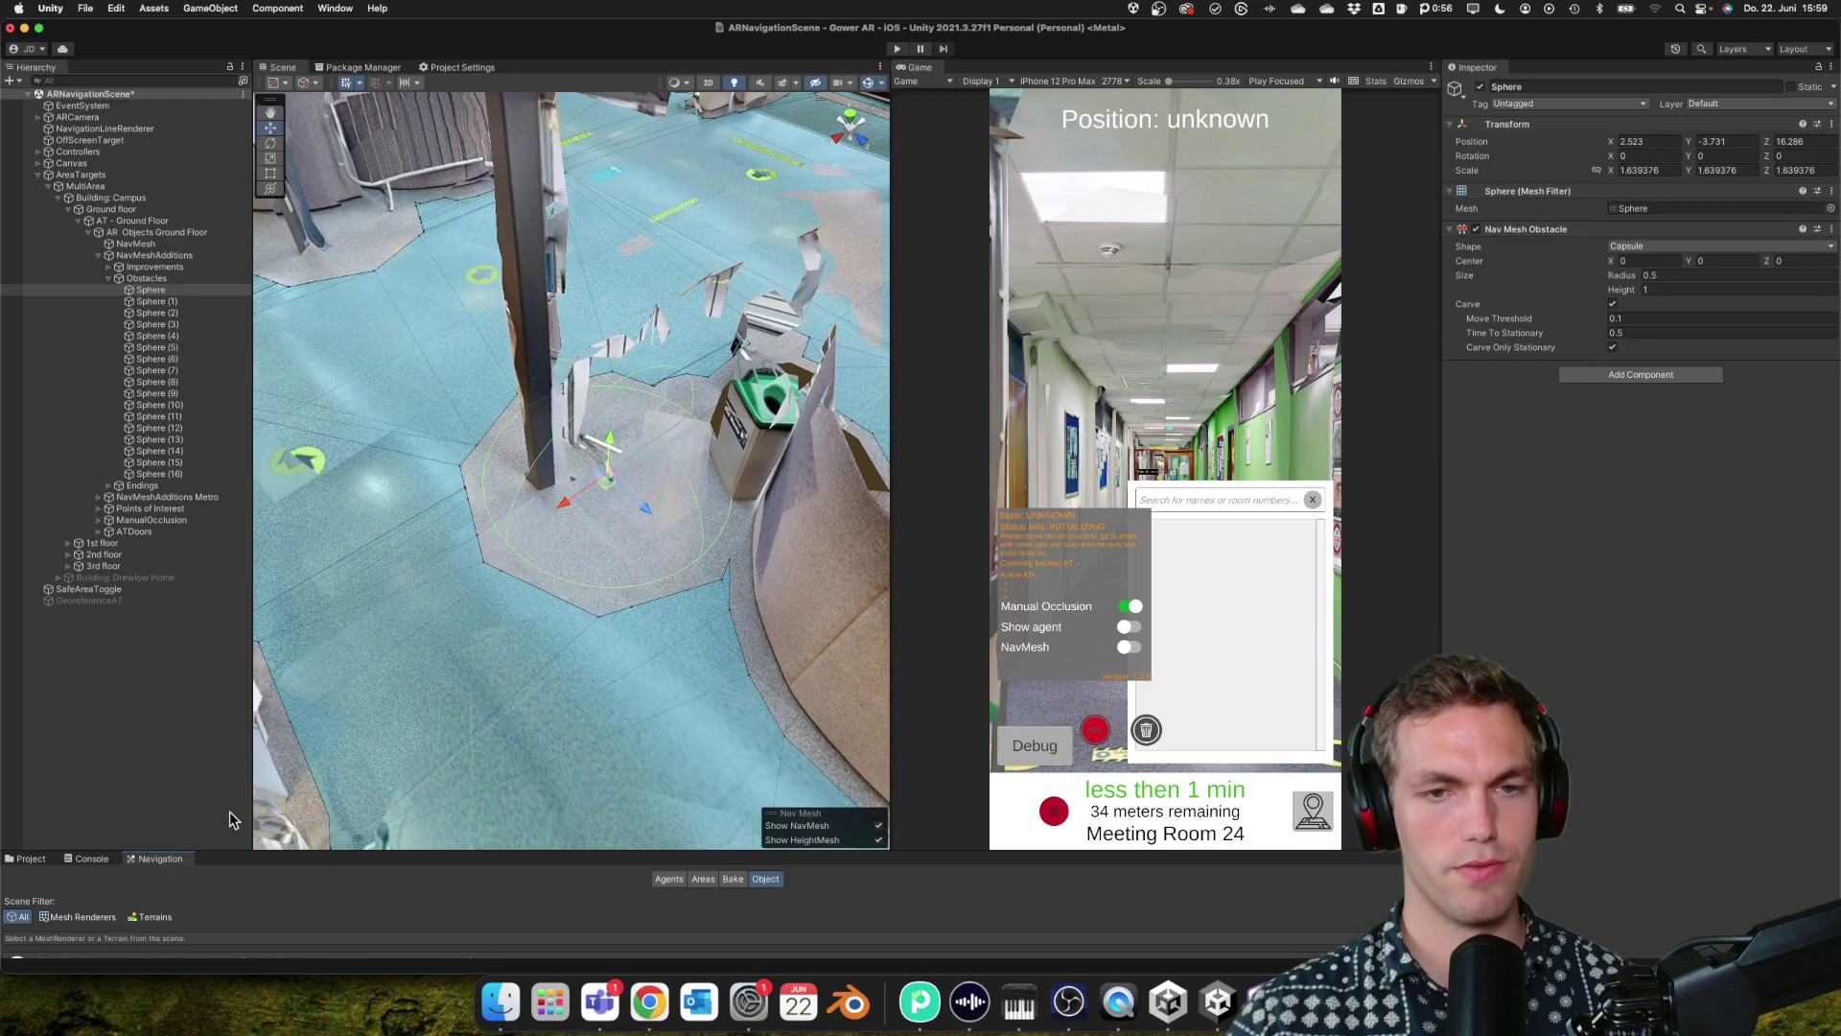
pyautogui.moveTo(201, 851); pyautogui.dragTo(202, 810)
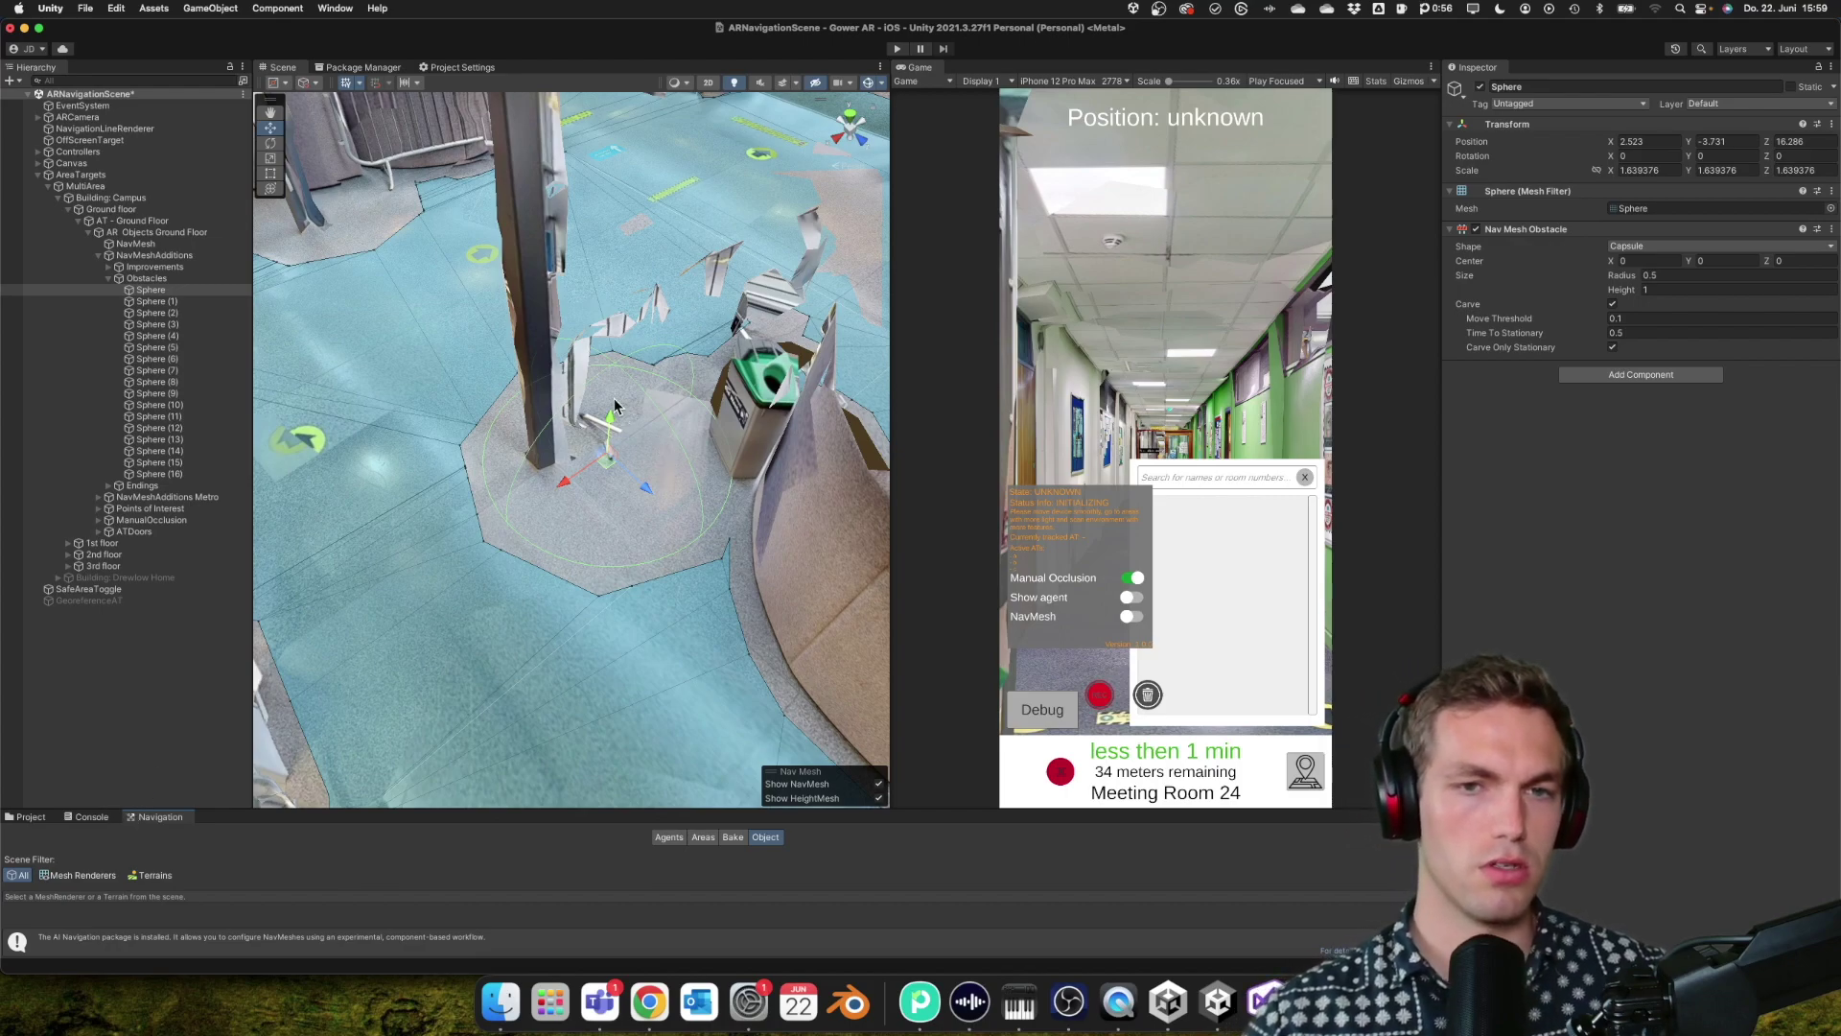
pyautogui.moveTo(614, 407); pyautogui.dragTo(599, 575, button='right')
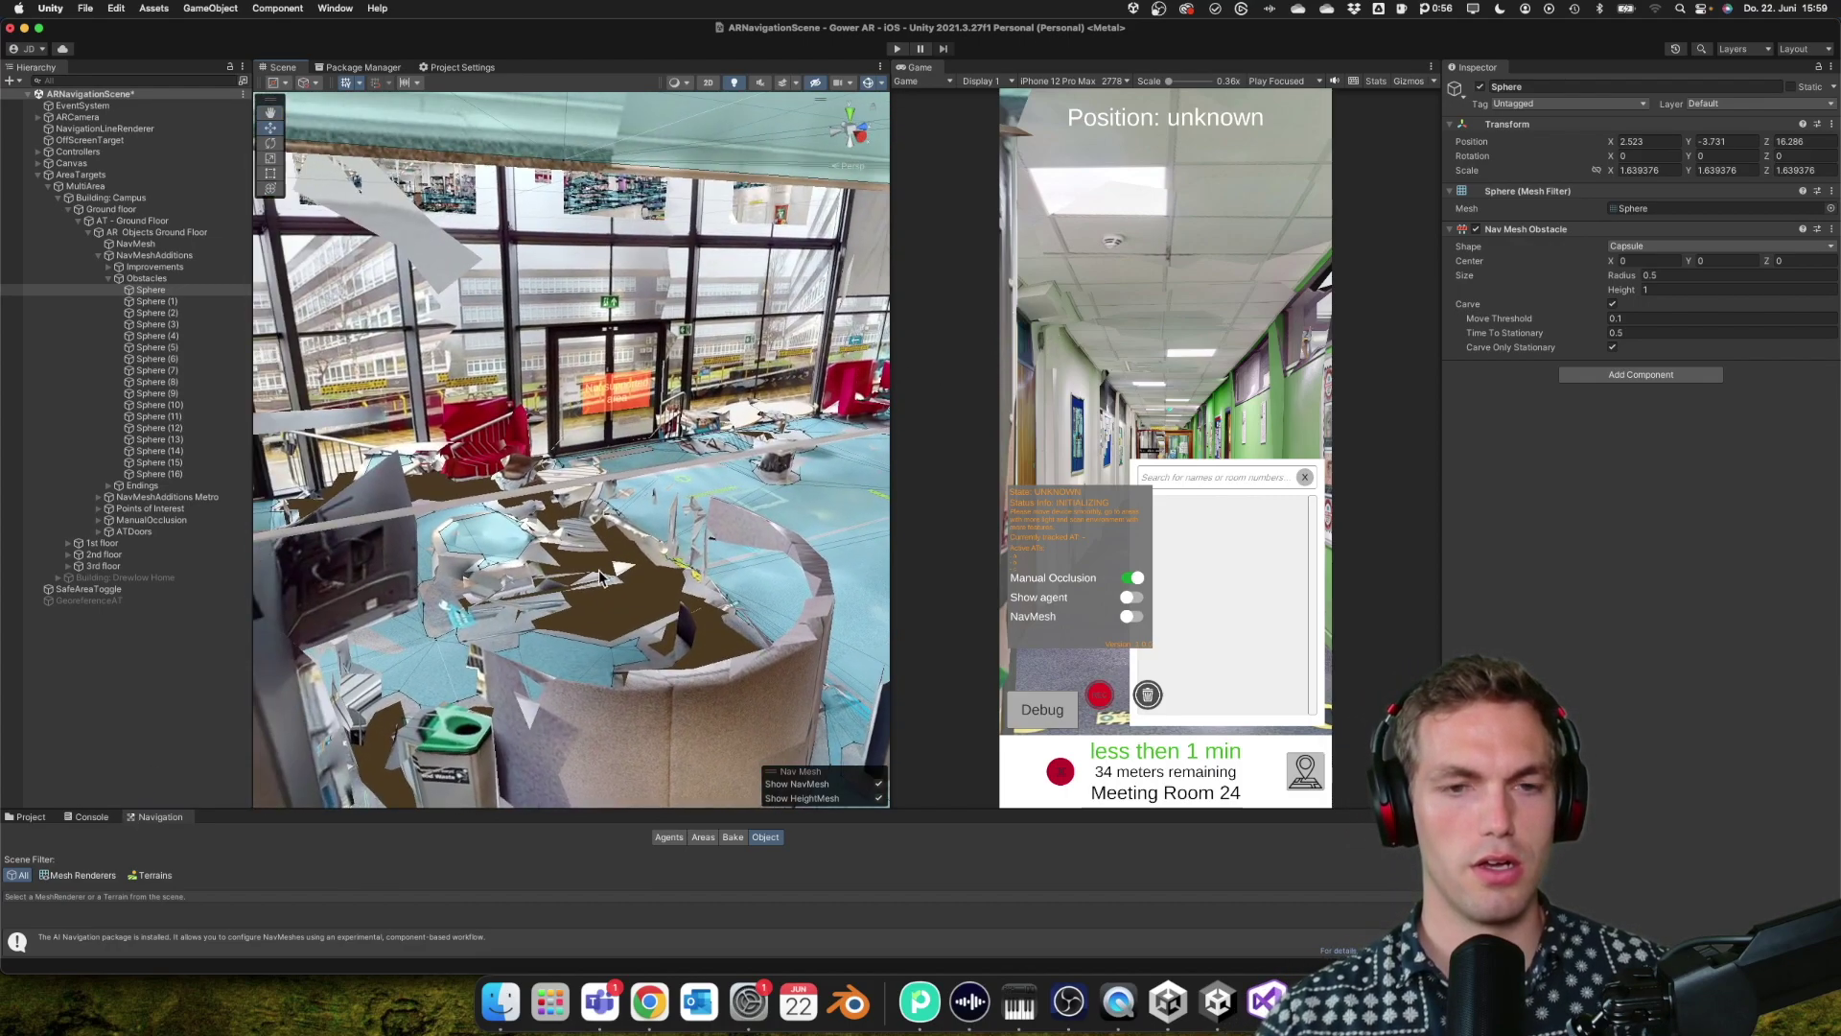
pyautogui.moveTo(600, 575); pyautogui.dragTo(581, 480, button='middle')
pyautogui.moveTo(580, 479); pyautogui.dragTo(703, 425, button='right')
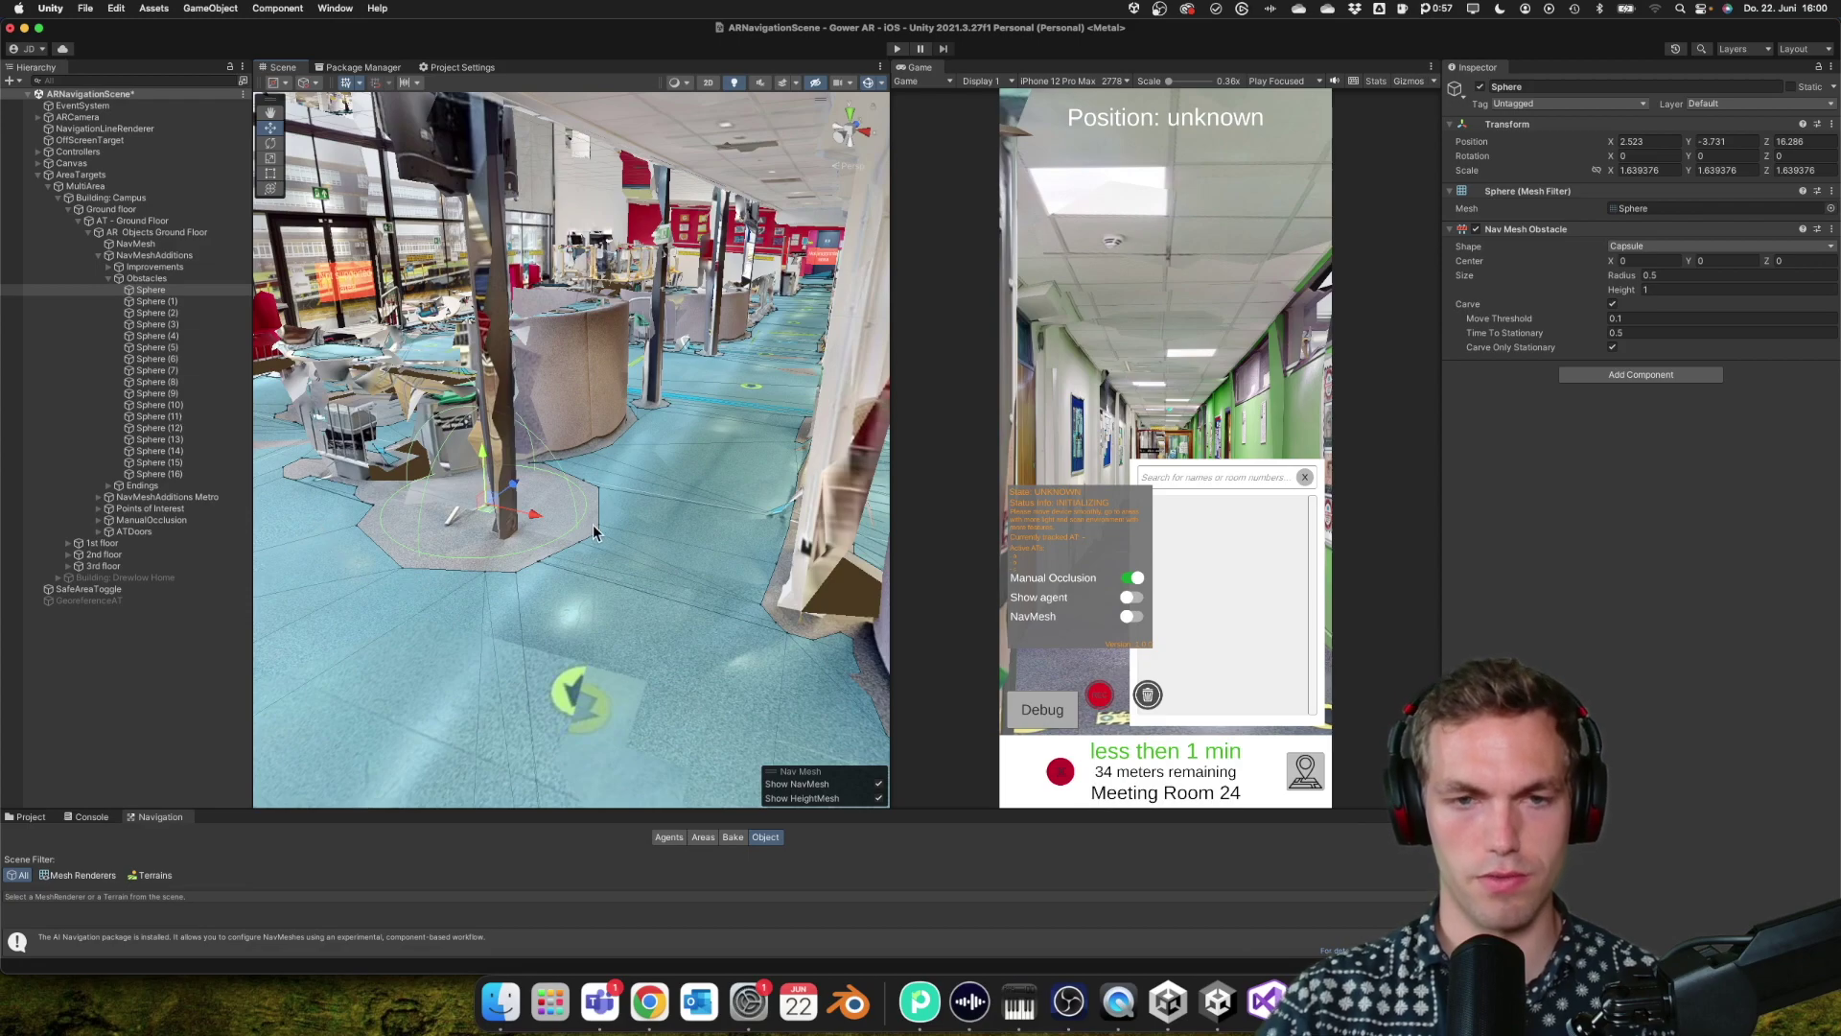
# - Frame the Endings group and its 'Not supported area' EndOfAreaBanner Toilets, then fold Endings away
pyautogui.click(108, 278)
pyautogui.click(109, 289)
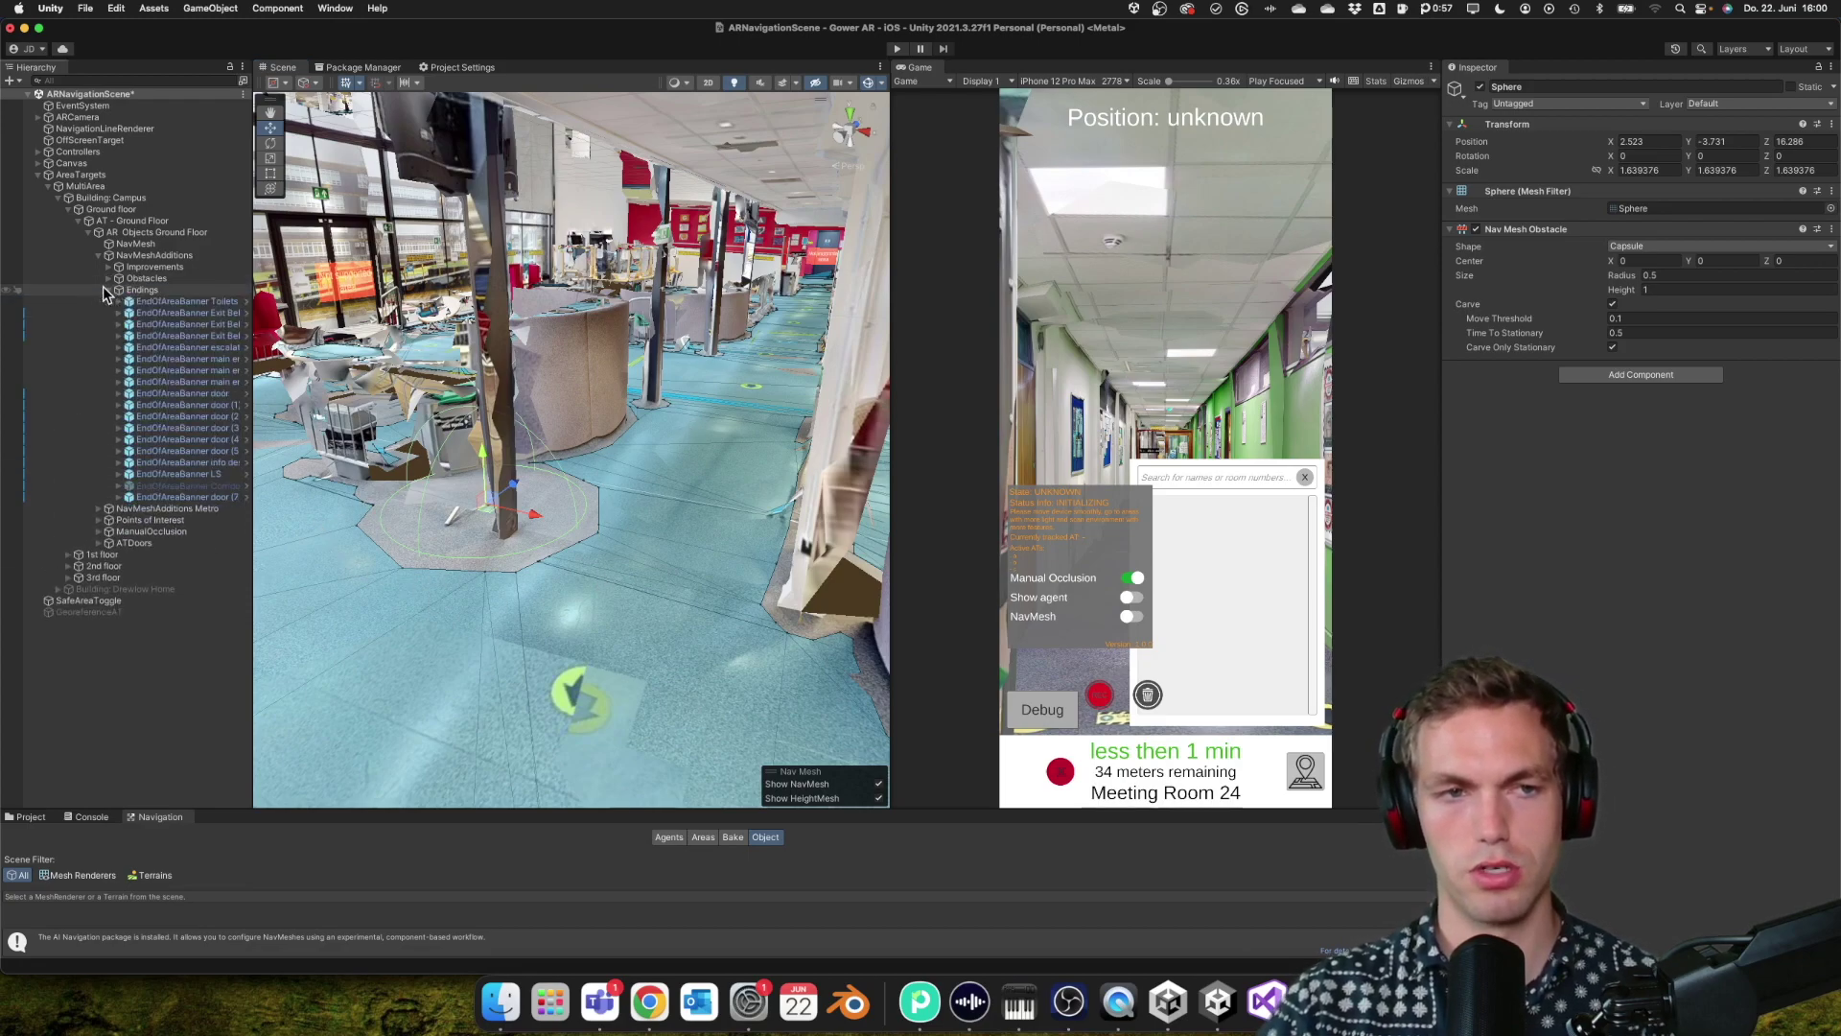
pyautogui.doubleClick(144, 290)
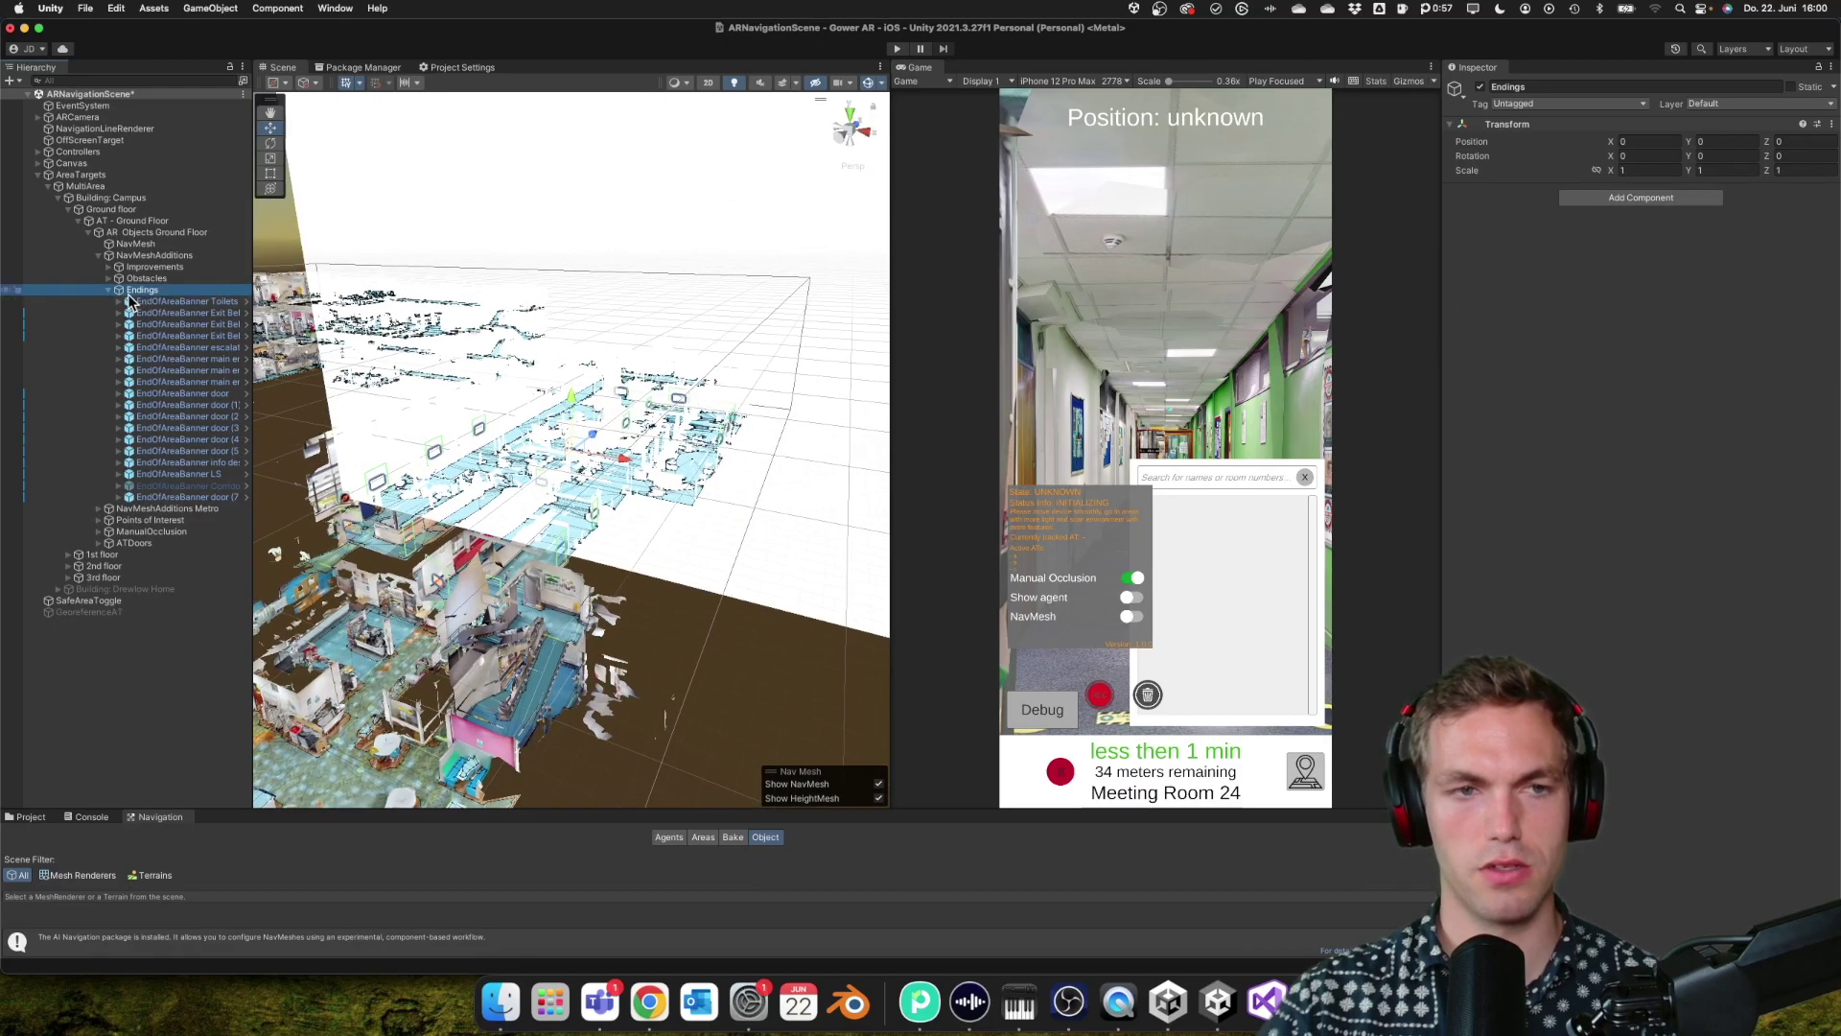
pyautogui.doubleClick(168, 301)
pyautogui.moveTo(460, 364); pyautogui.dragTo(650, 539, button='right')
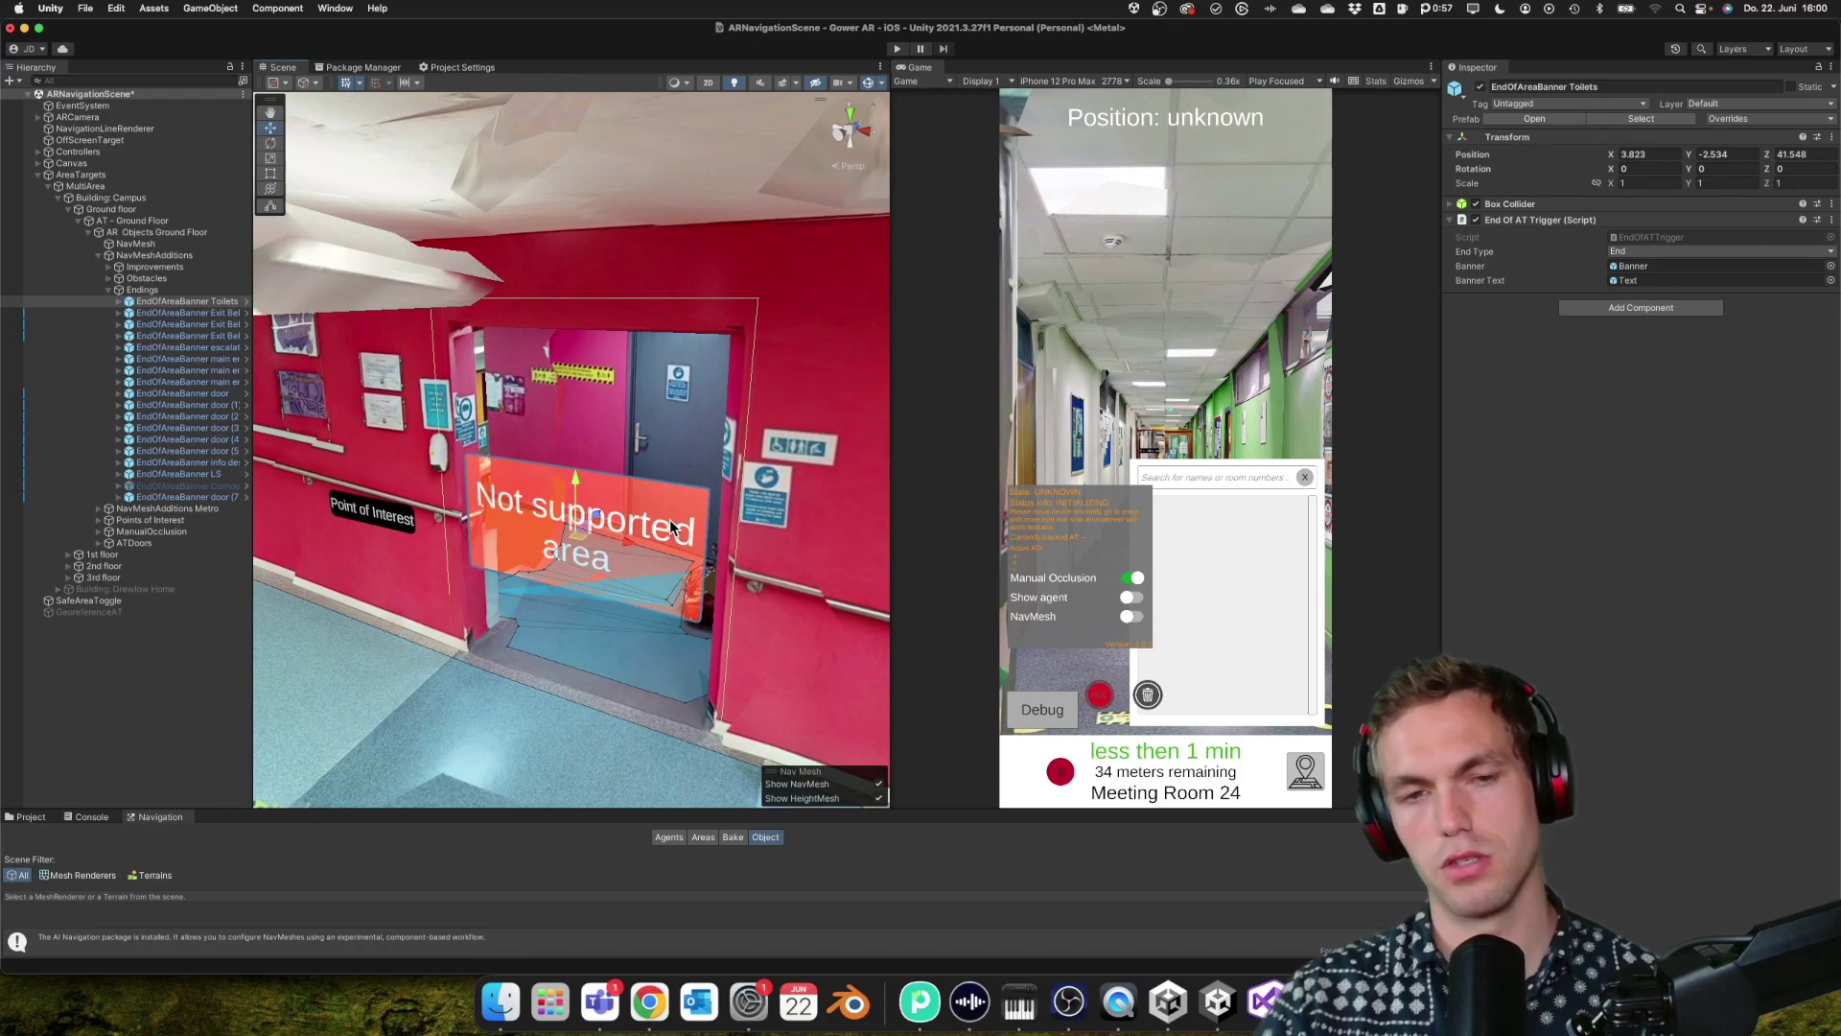
pyautogui.click(108, 291)
pyautogui.click(144, 304)
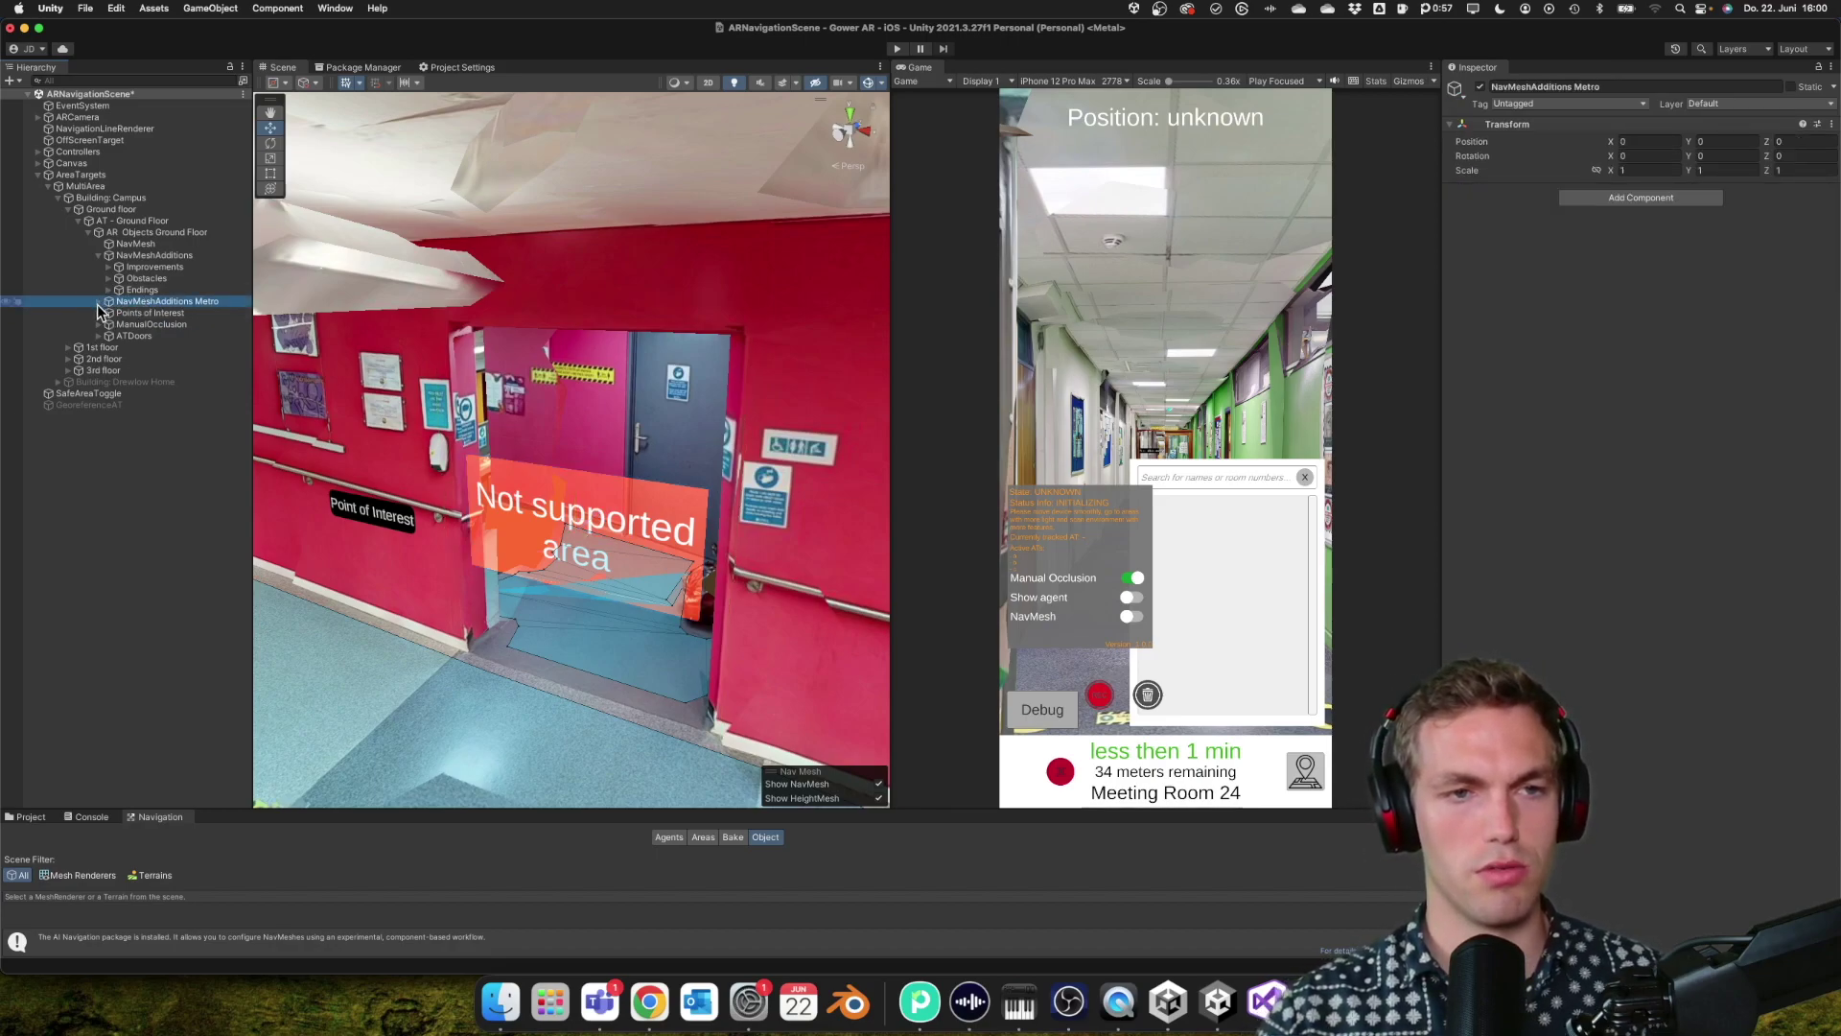
# - Select the ManualOcclusion ground_floor mesh, then review AT - Ground Floor's advanced settings
pyautogui.click(99, 302)
pyautogui.click(100, 303)
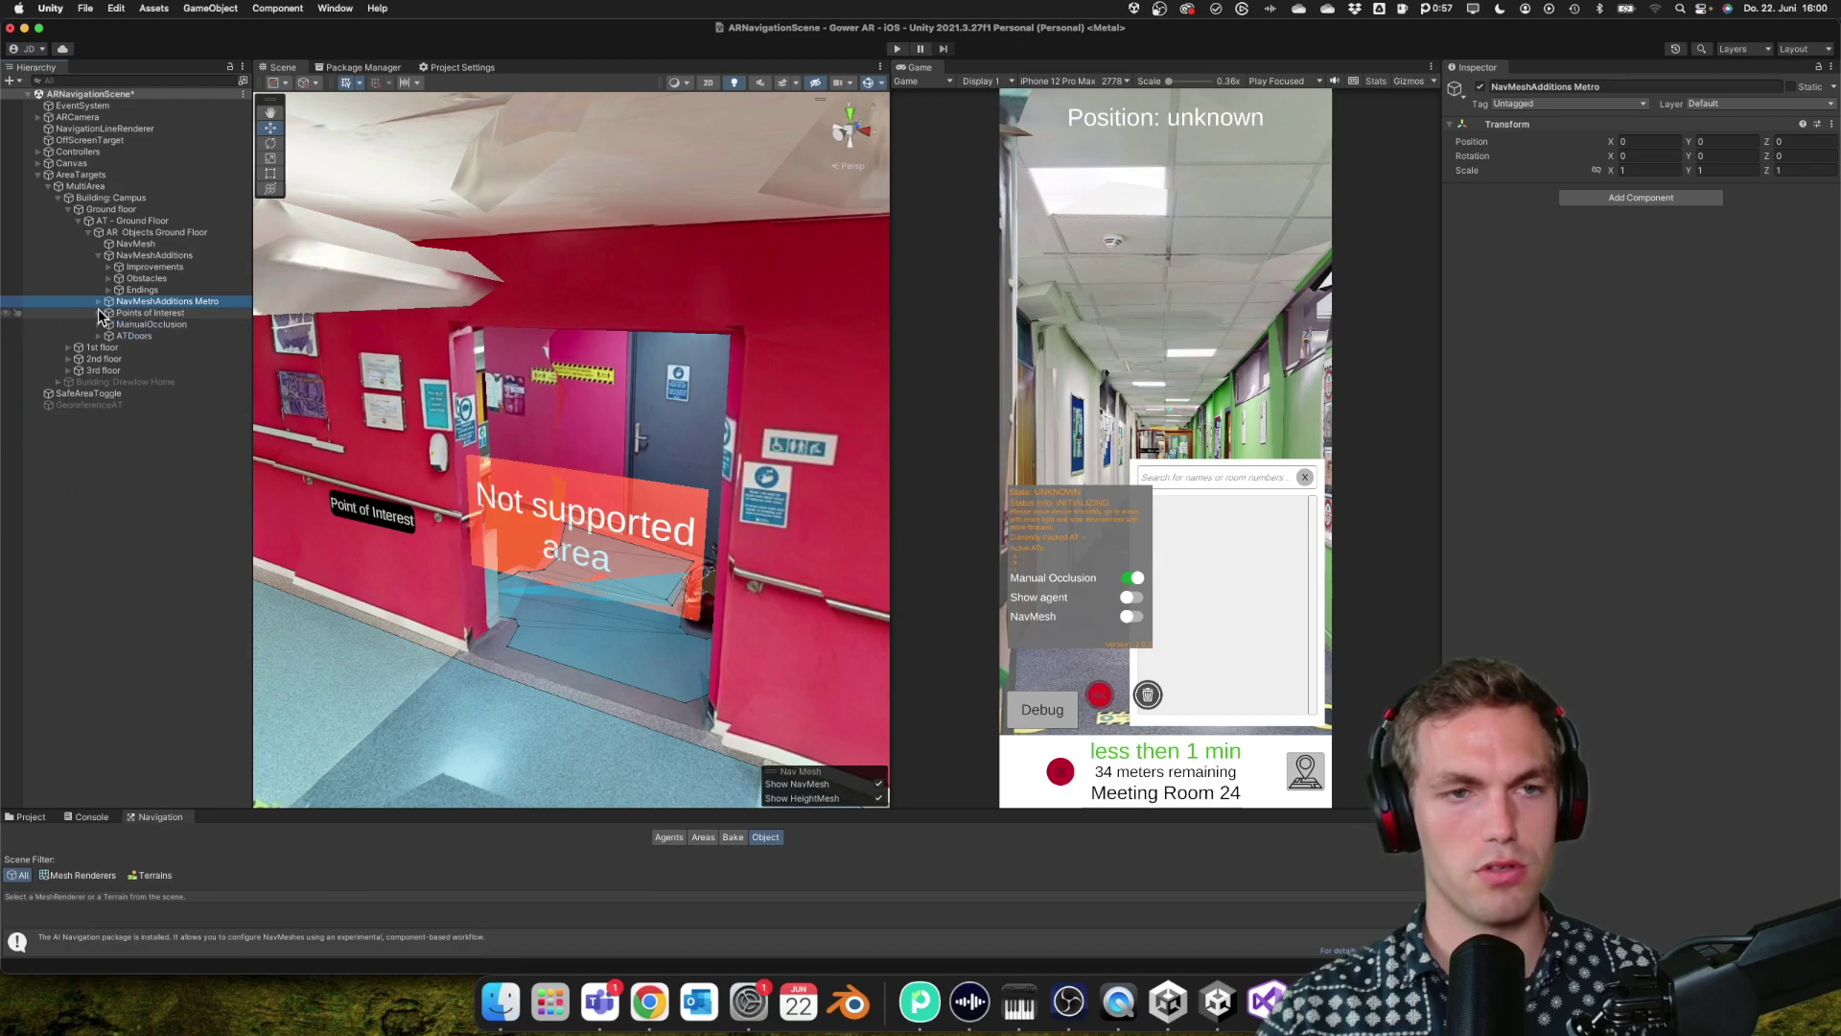
pyautogui.click(96, 326)
pyautogui.click(99, 325)
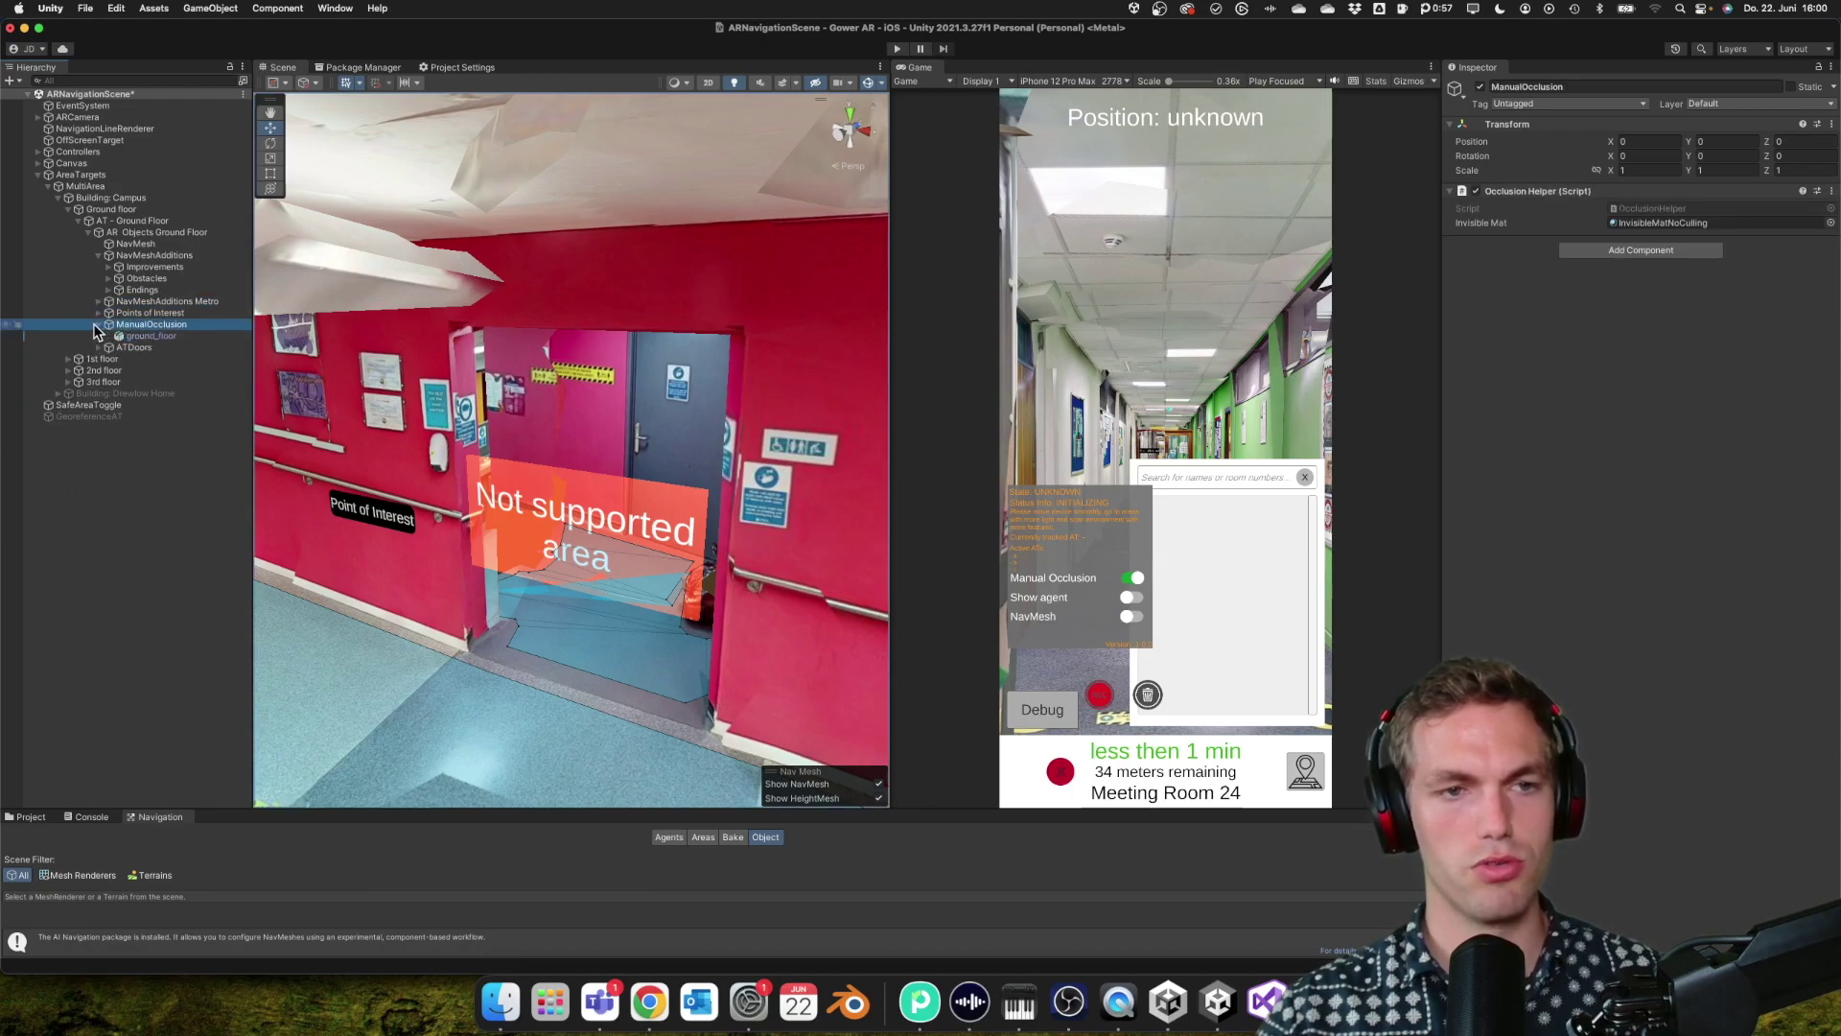
pyautogui.click(147, 337)
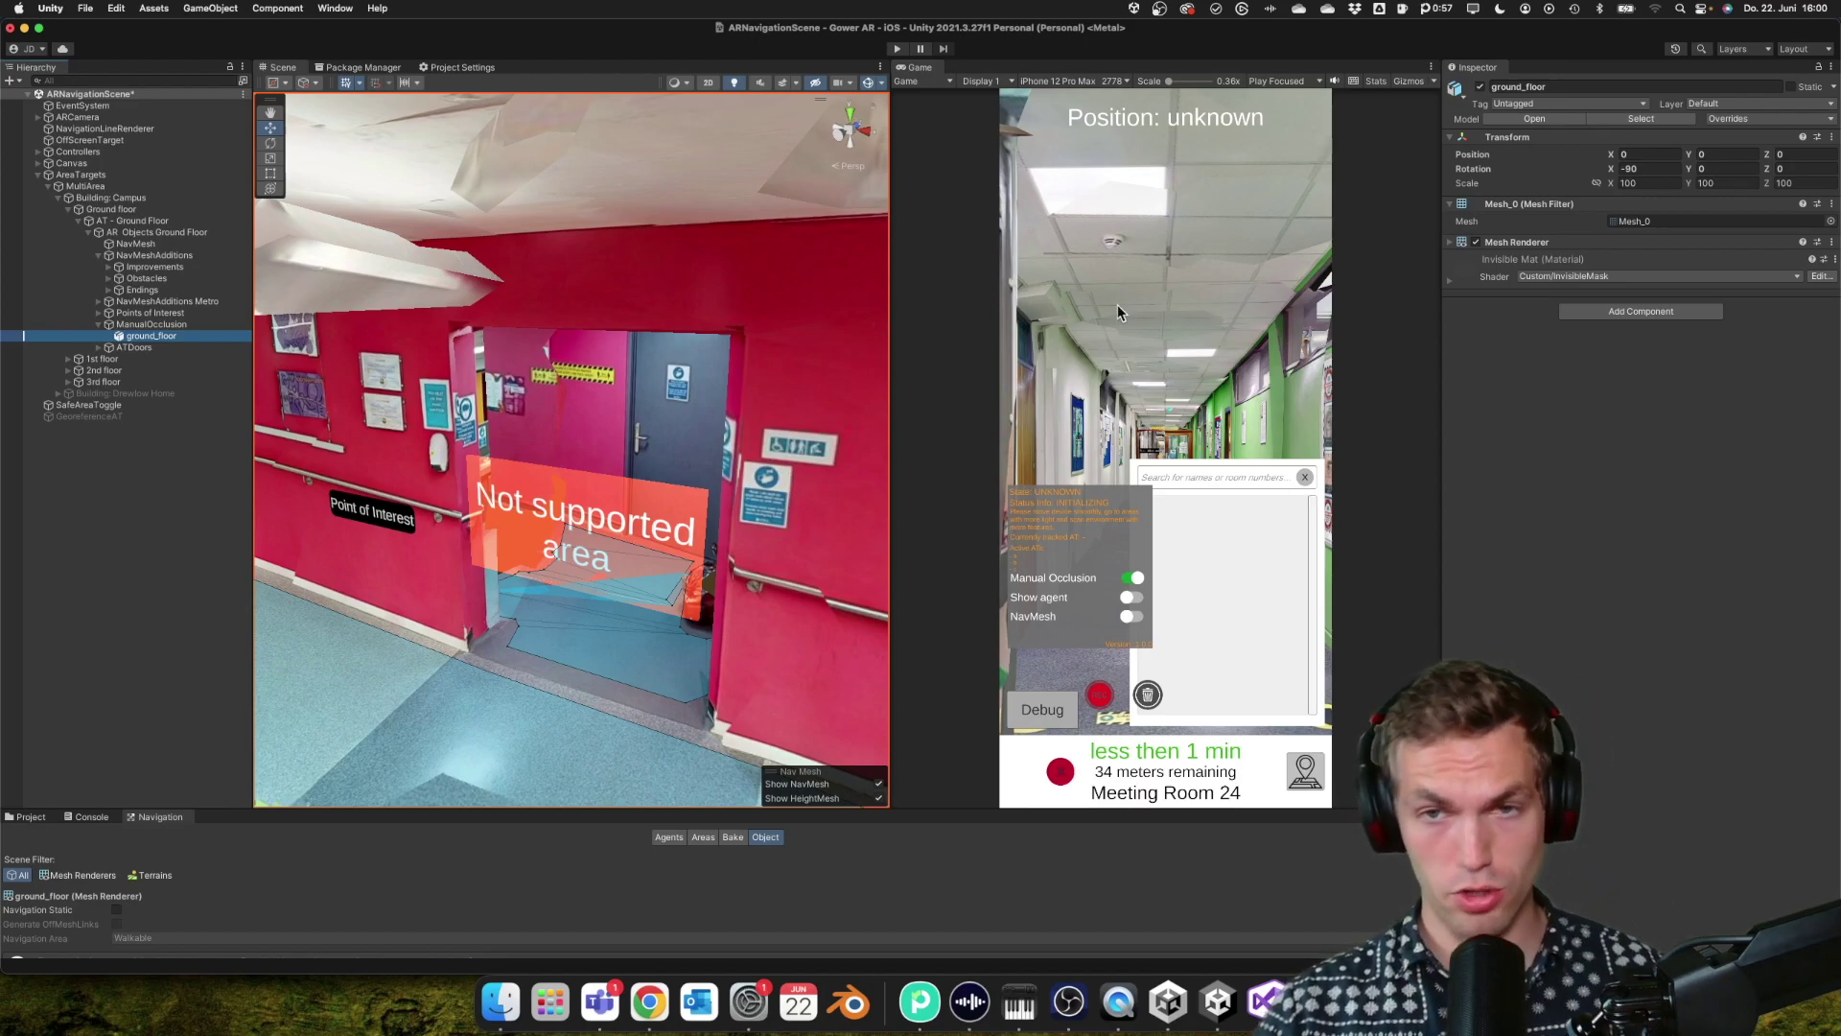
pyautogui.click(123, 222)
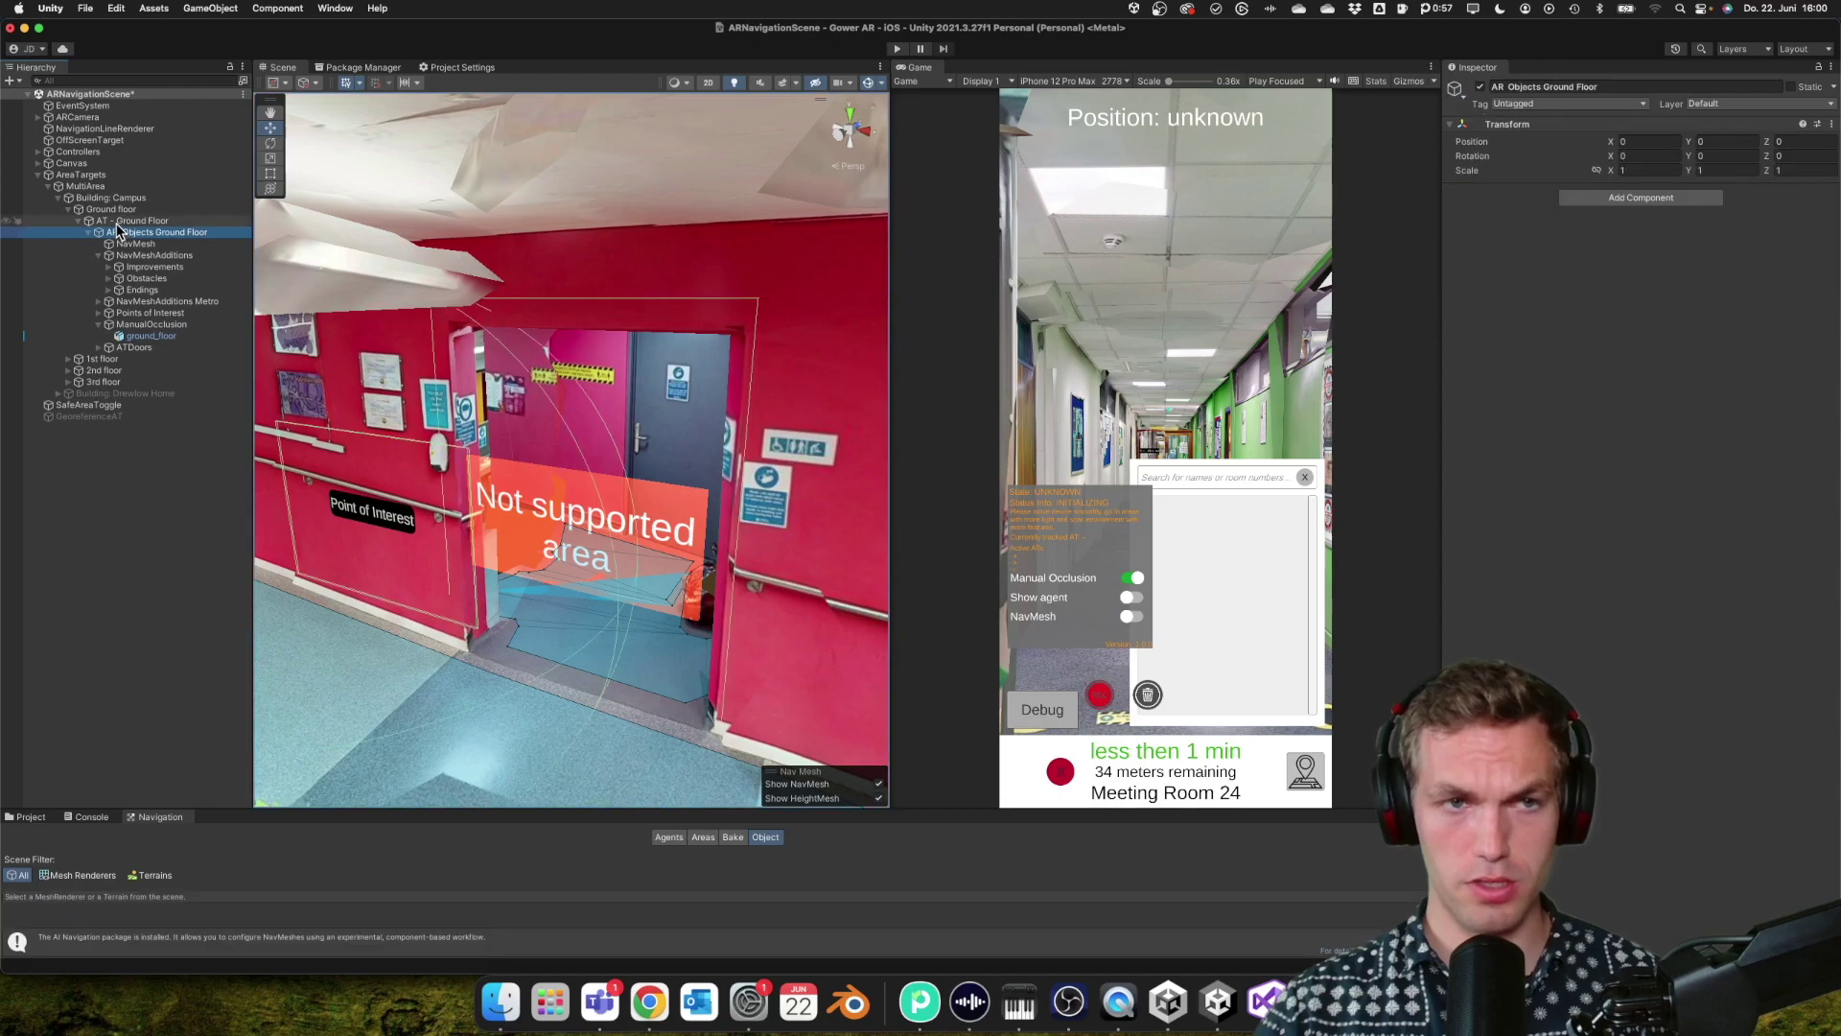
pyautogui.click(1458, 238)
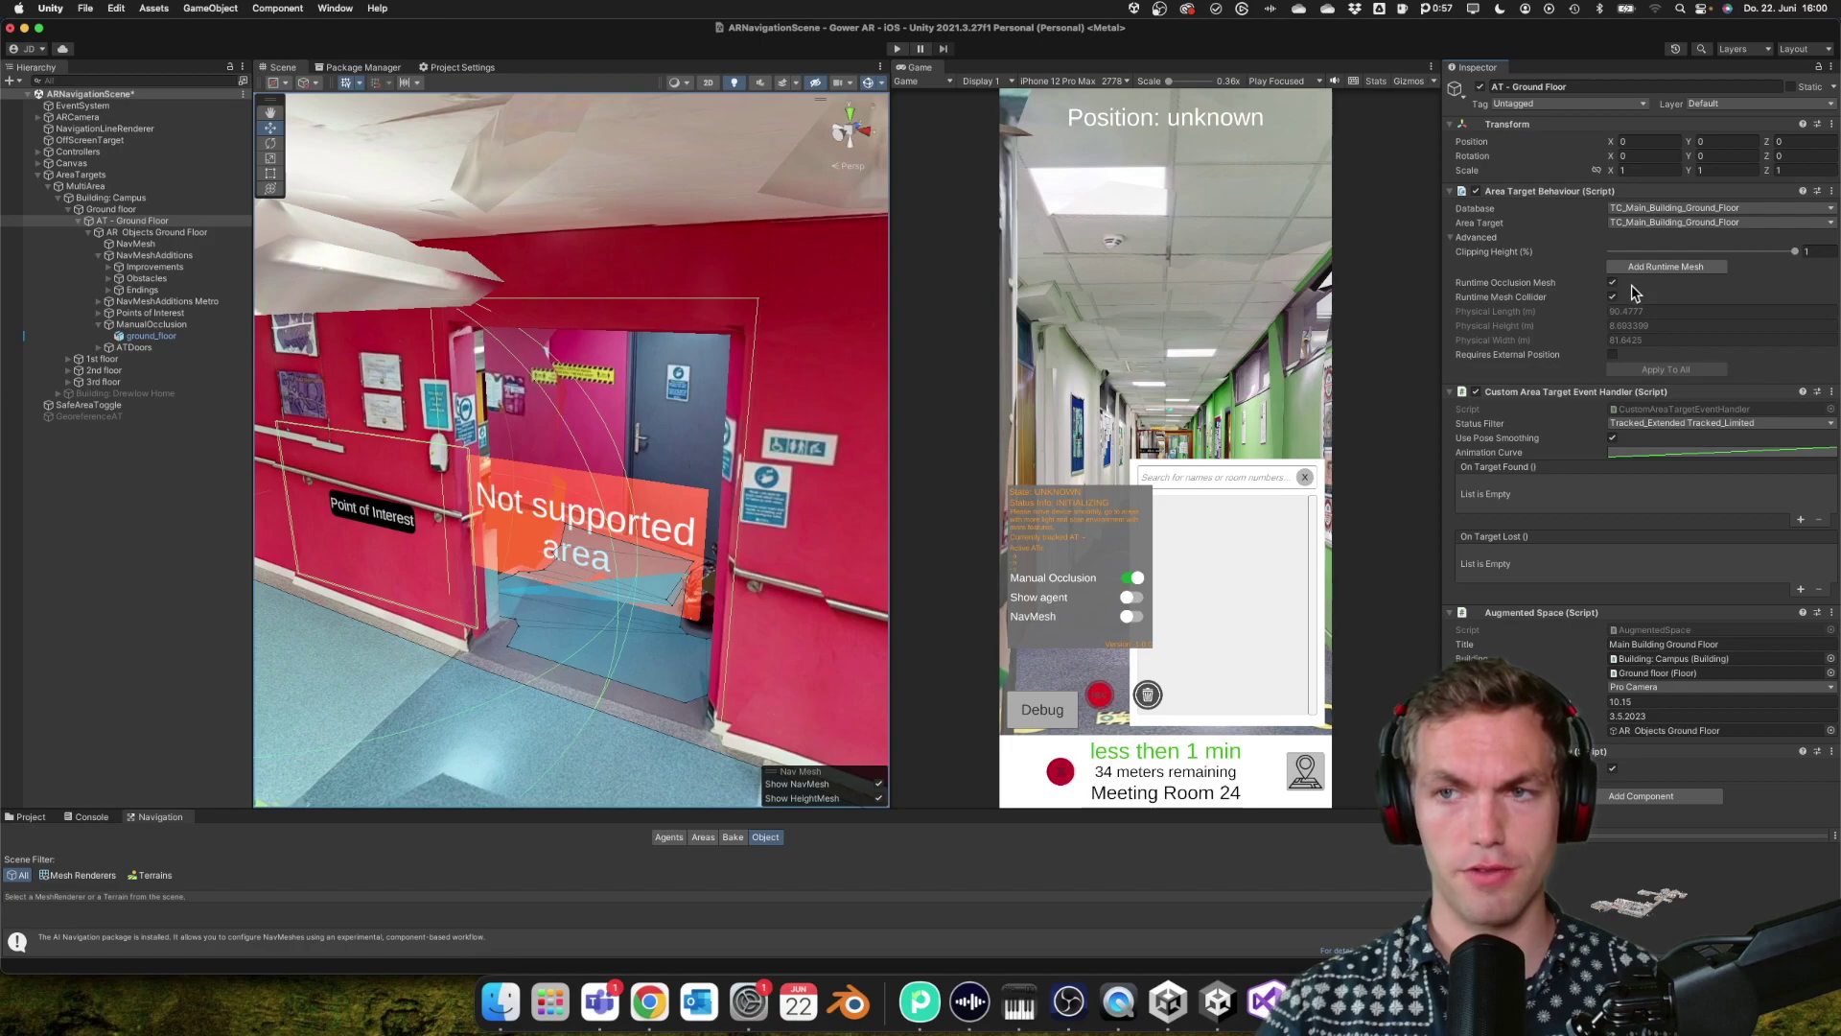
pyautogui.moveTo(718, 482); pyautogui.dragTo(633, 480, button='right')
# - Confirm ground_floor's Mesh Renderer uses Invisible Mat, then enlarge the Project assets panel
pyautogui.click(163, 326)
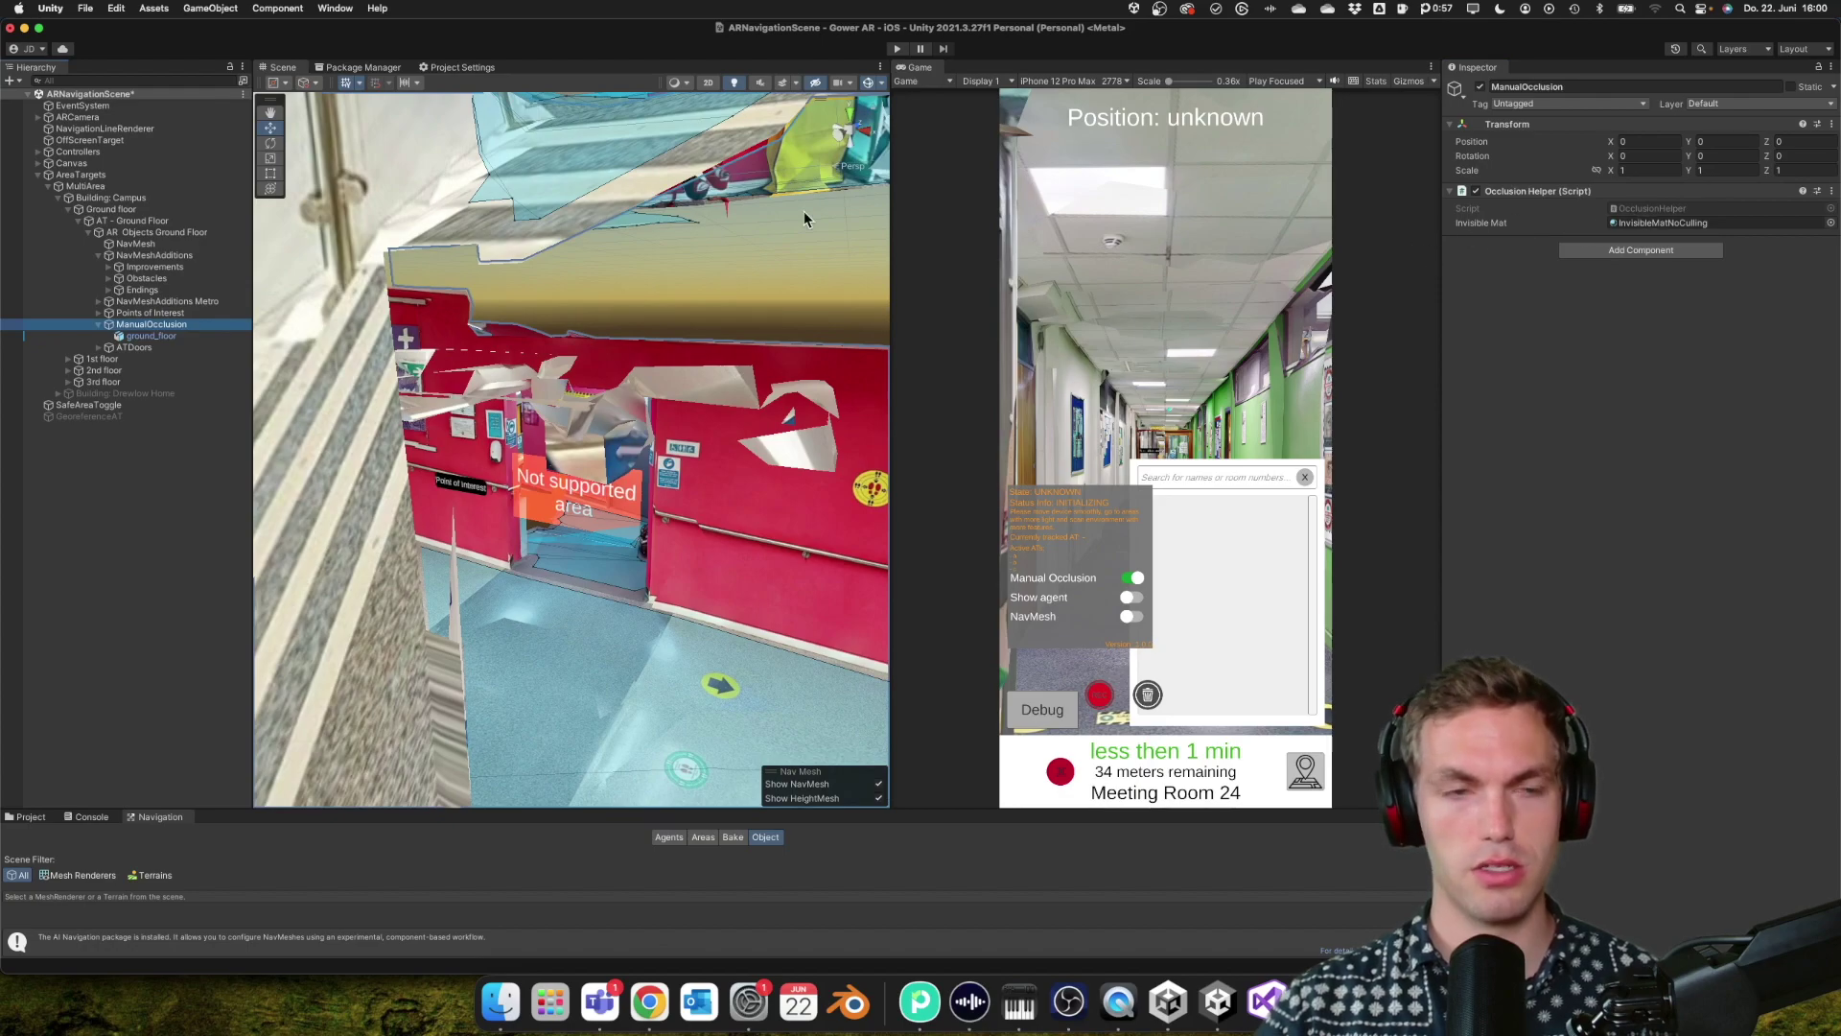
pyautogui.click(168, 335)
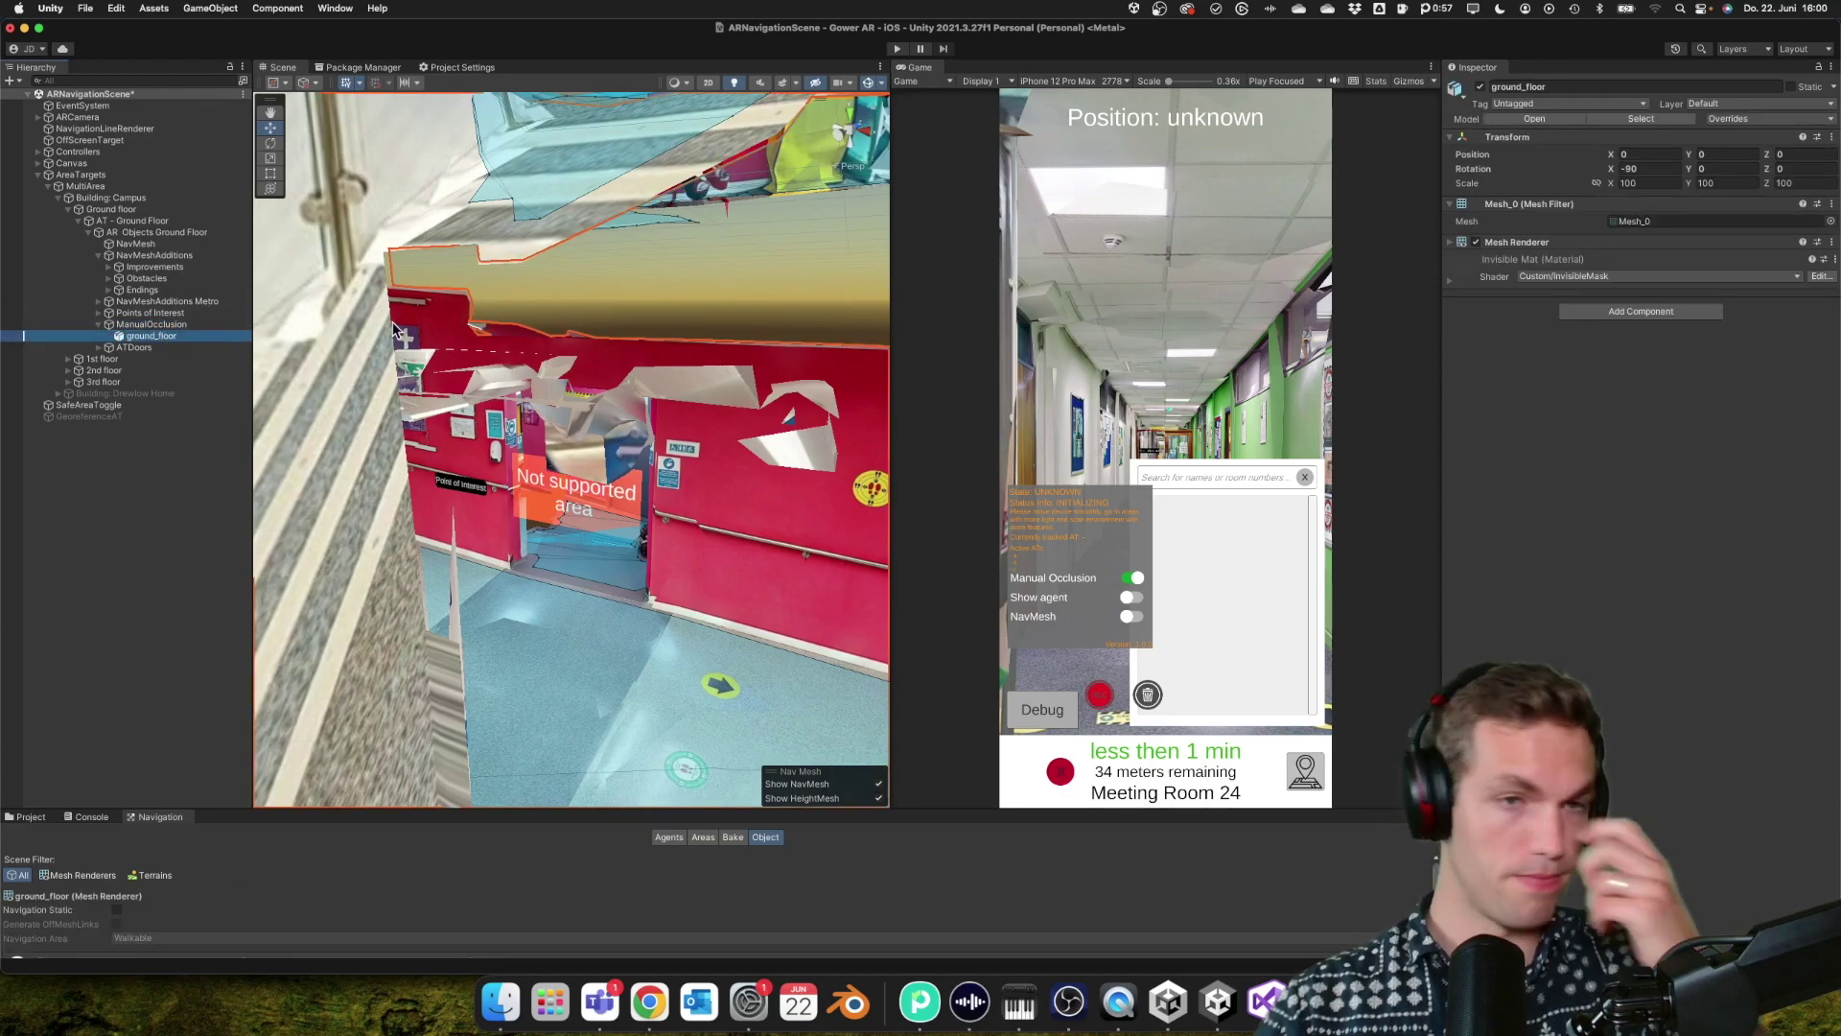
pyautogui.click(171, 325)
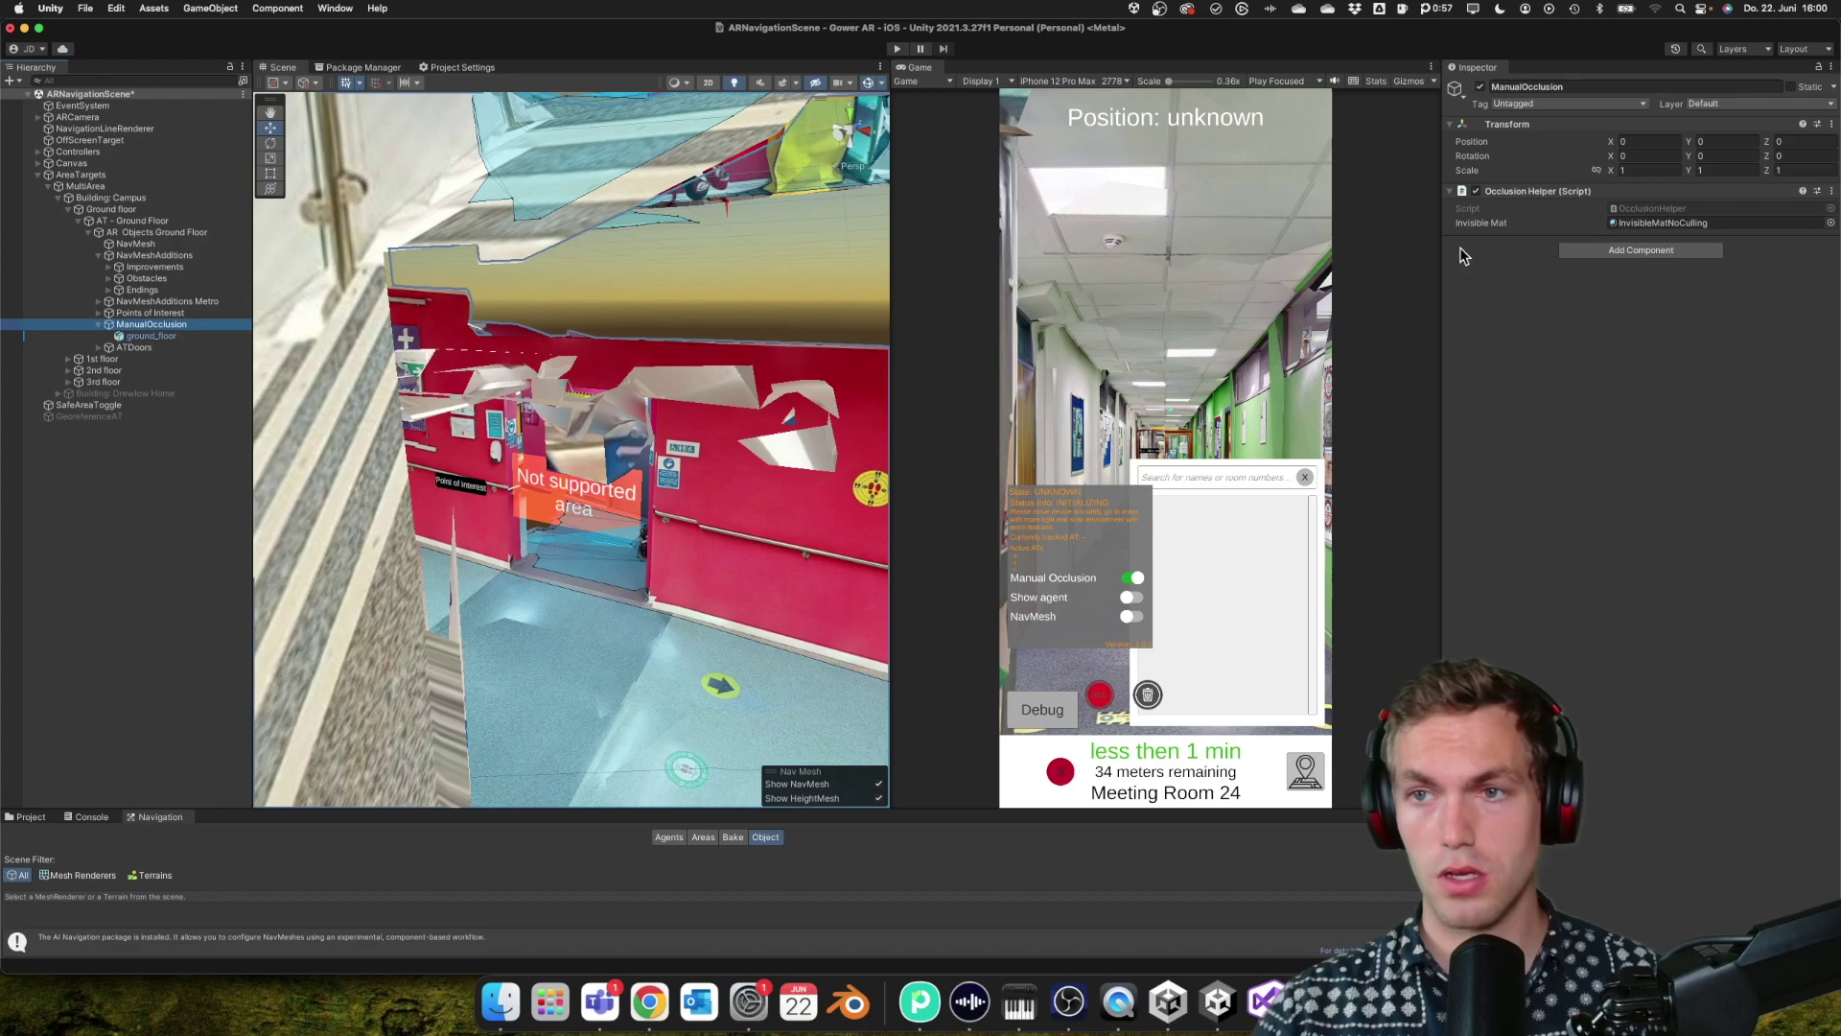
pyautogui.click(172, 336)
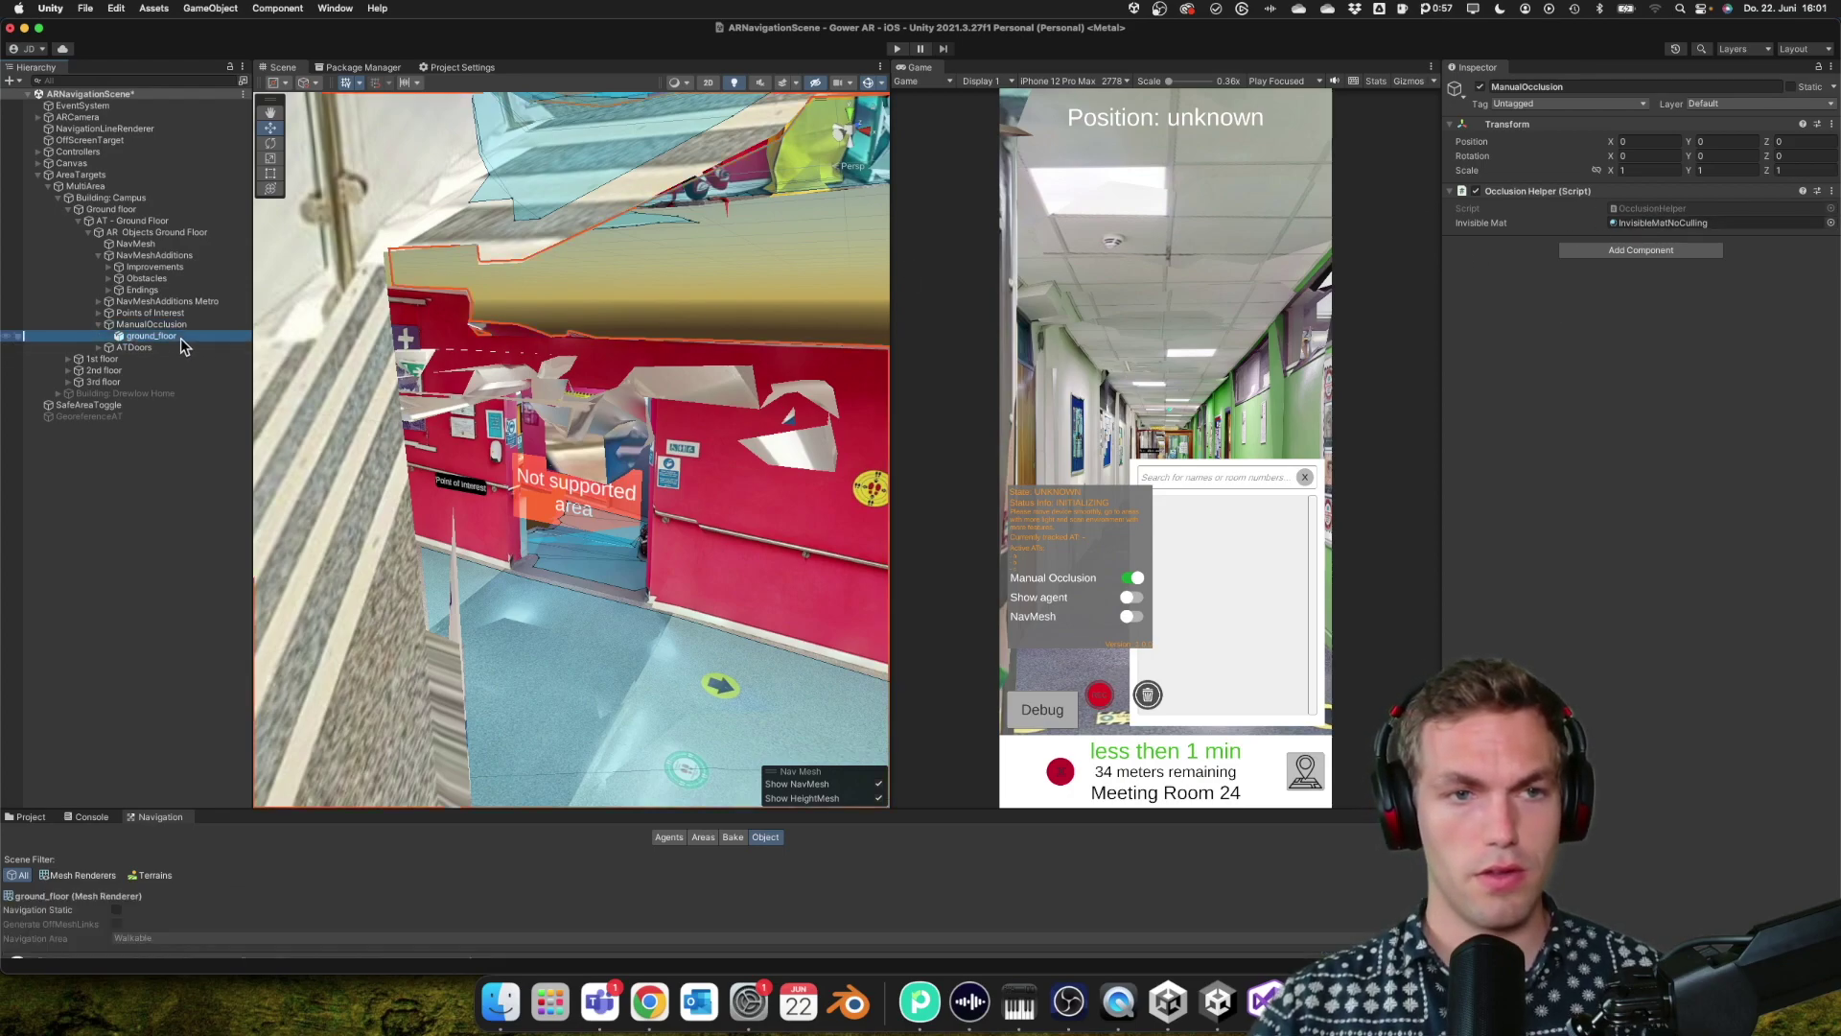
pyautogui.click(1449, 280)
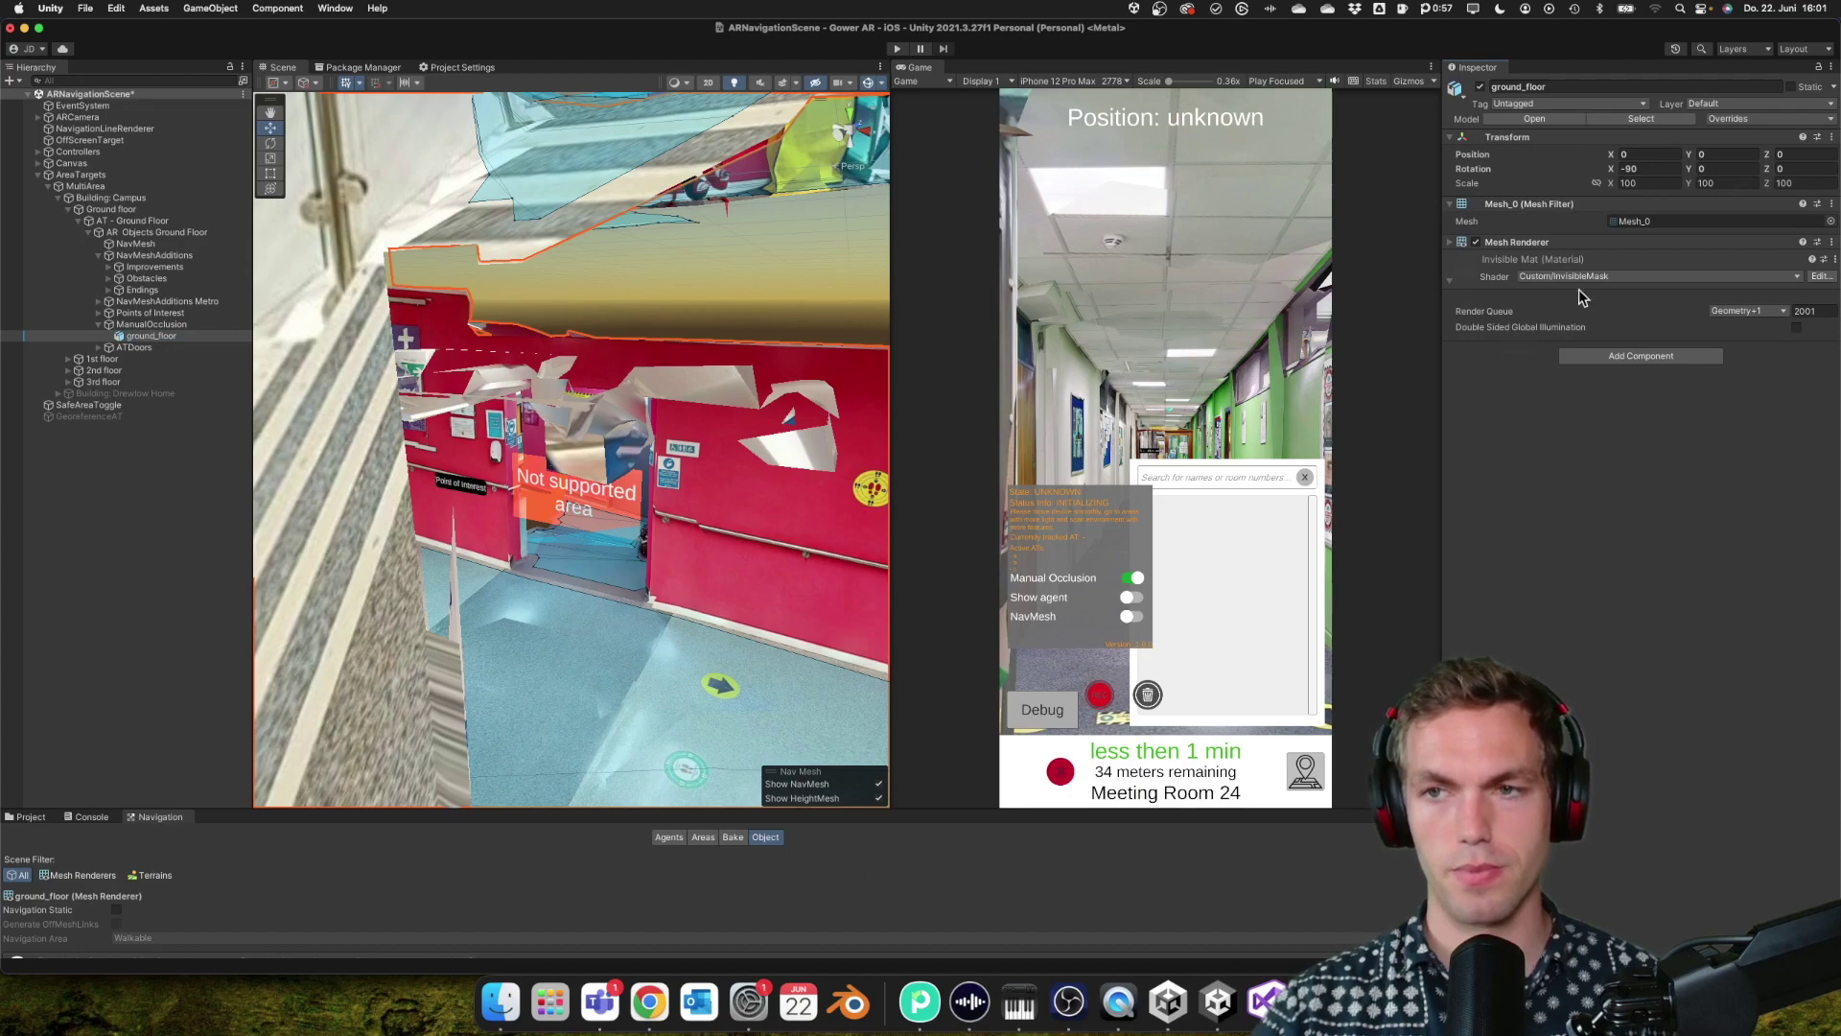
pyautogui.click(1443, 275)
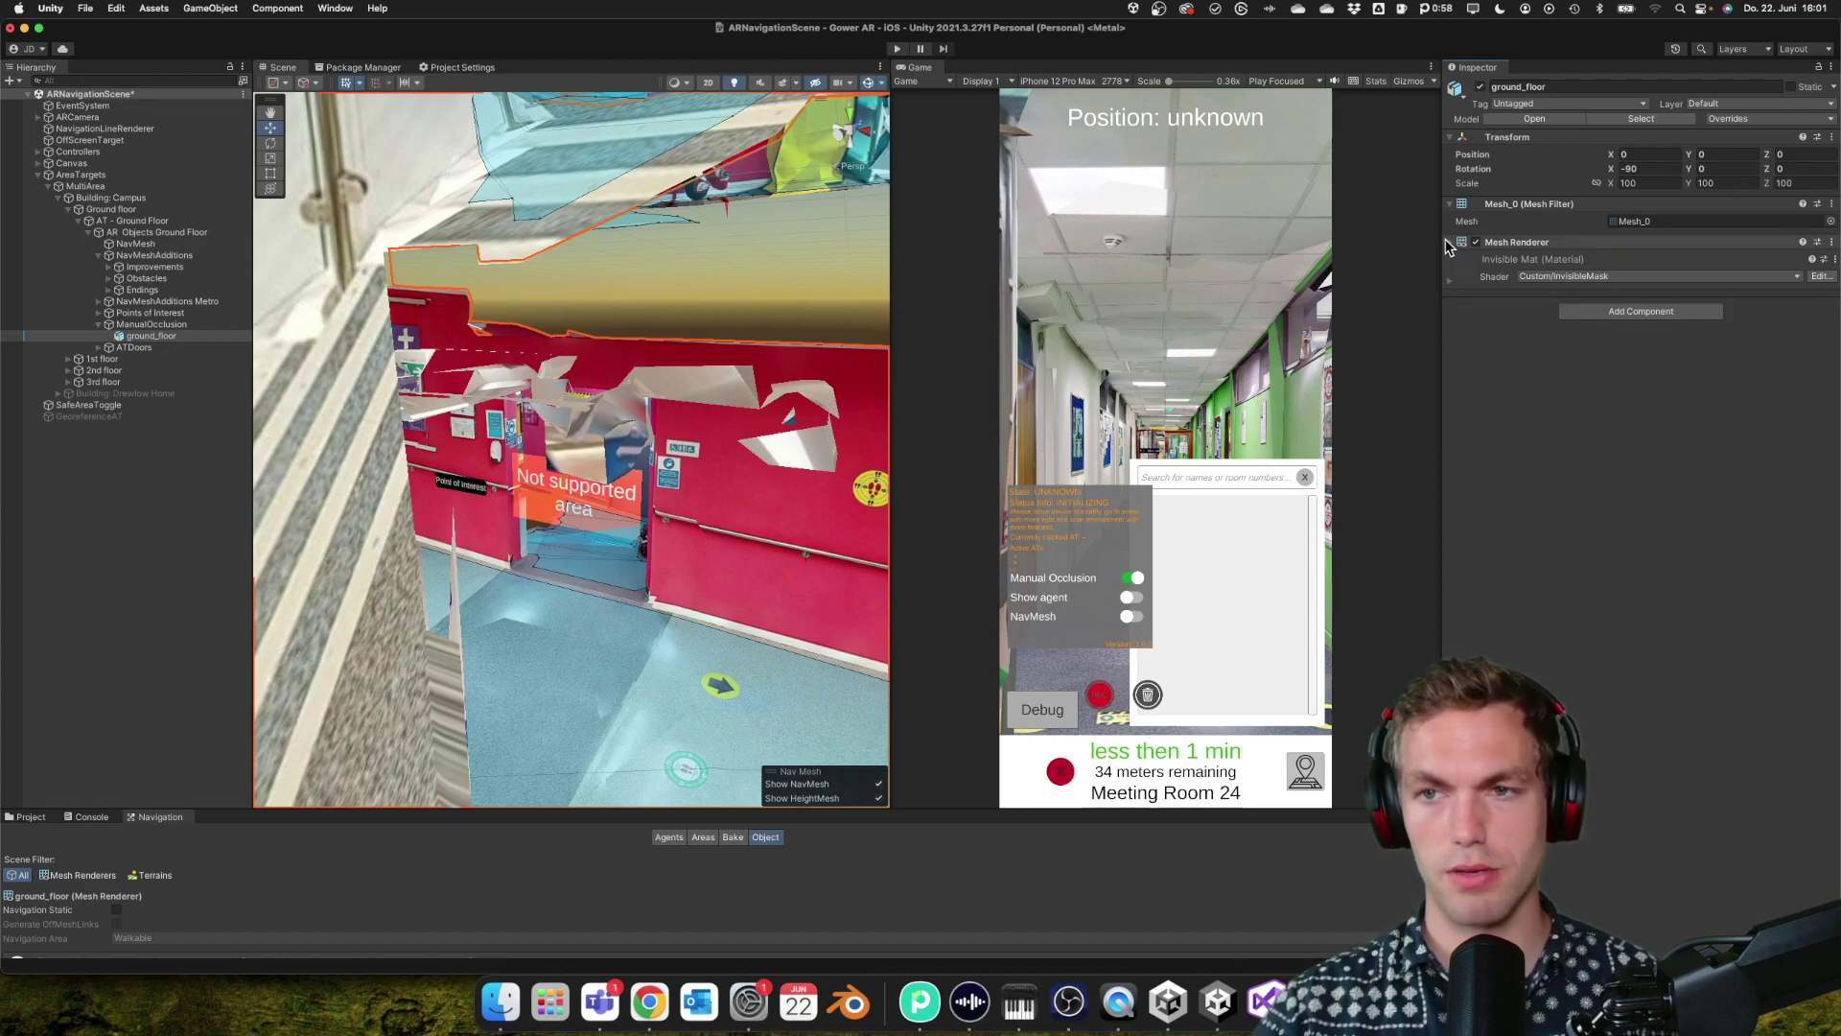
pyautogui.click(1451, 242)
pyautogui.click(1451, 242)
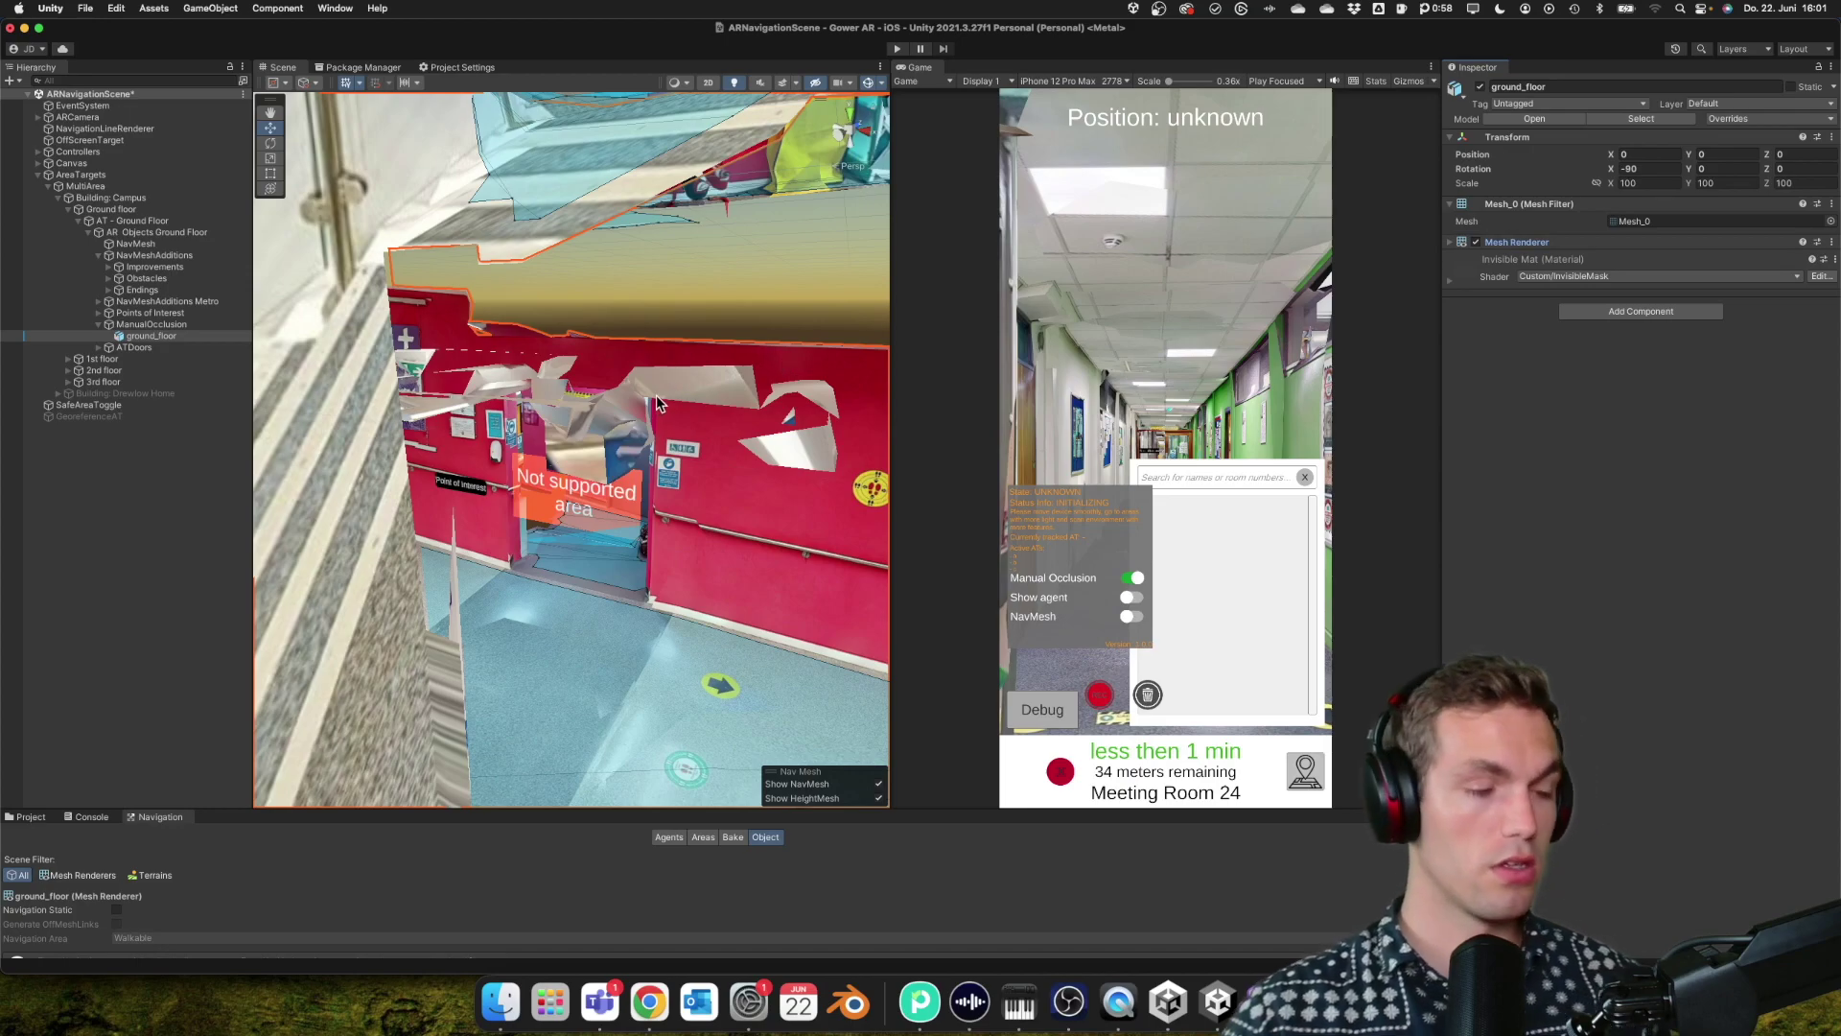
pyautogui.click(28, 816)
pyautogui.moveTo(164, 810); pyautogui.dragTo(134, 628)
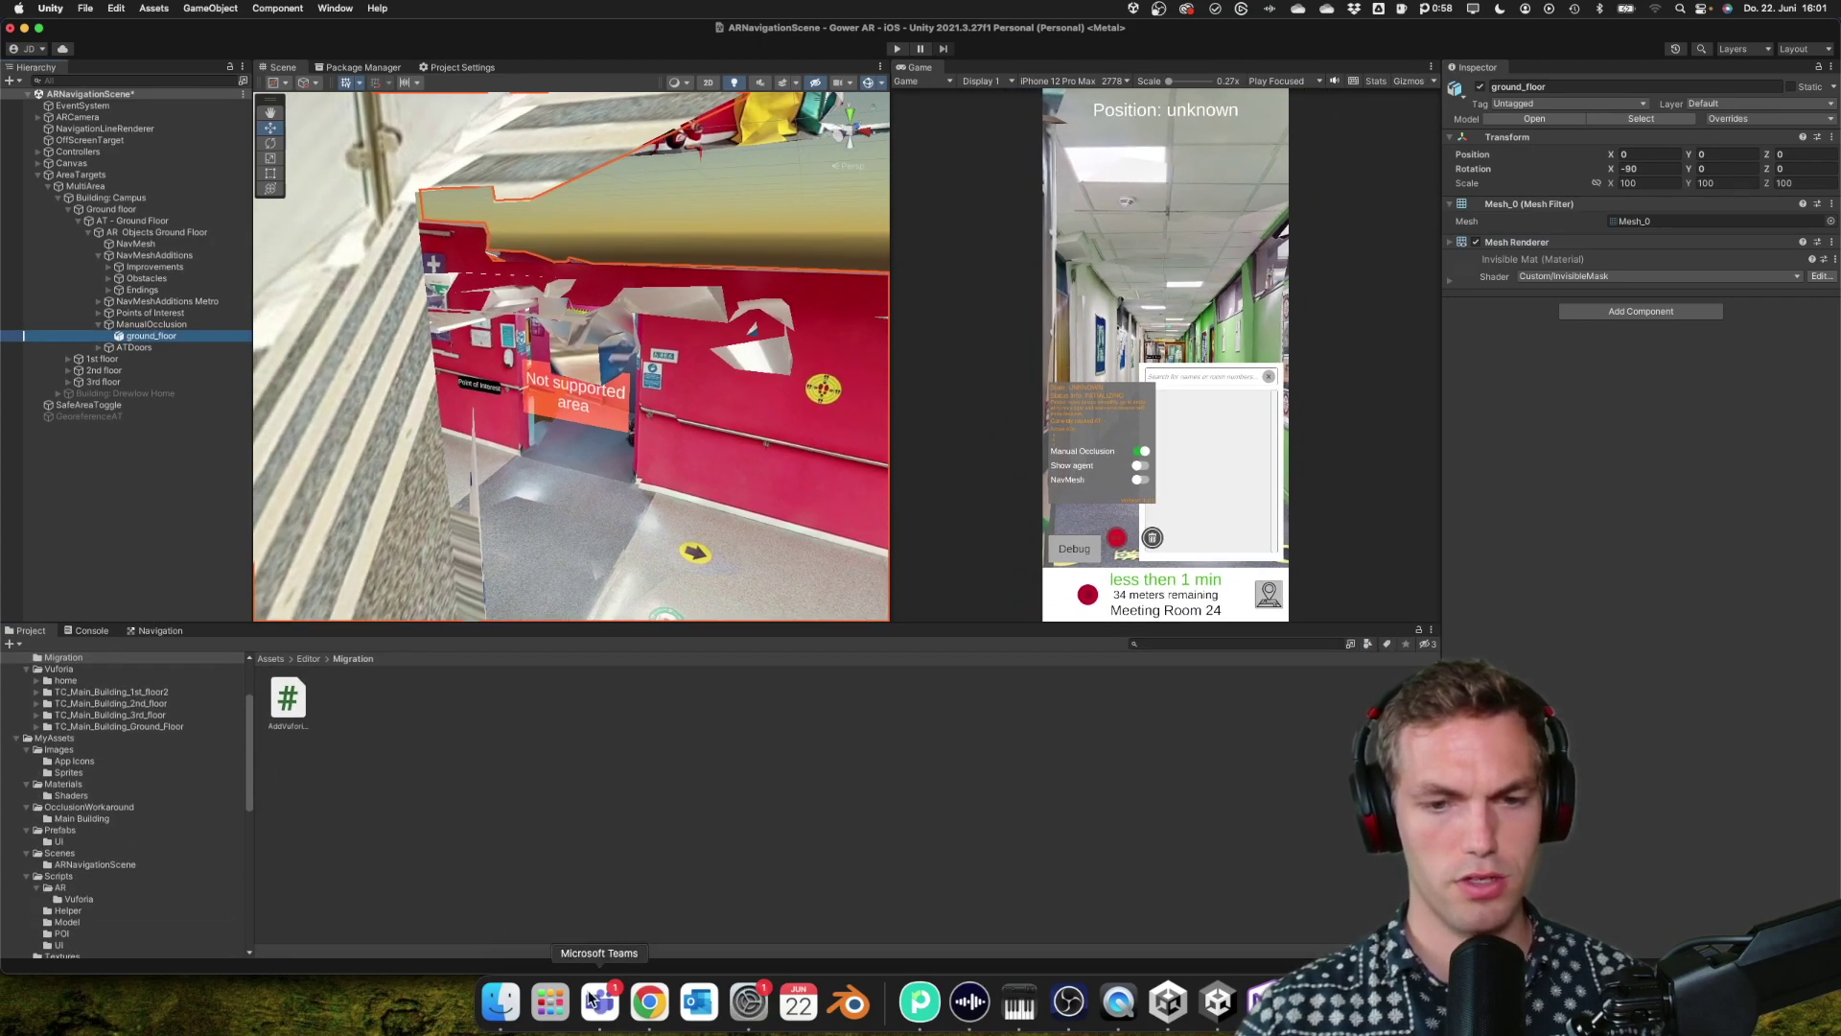
# - Scroll the YouTube community page to the post about occlusion with multiple Area Targets
pyautogui.click(637, 1007)
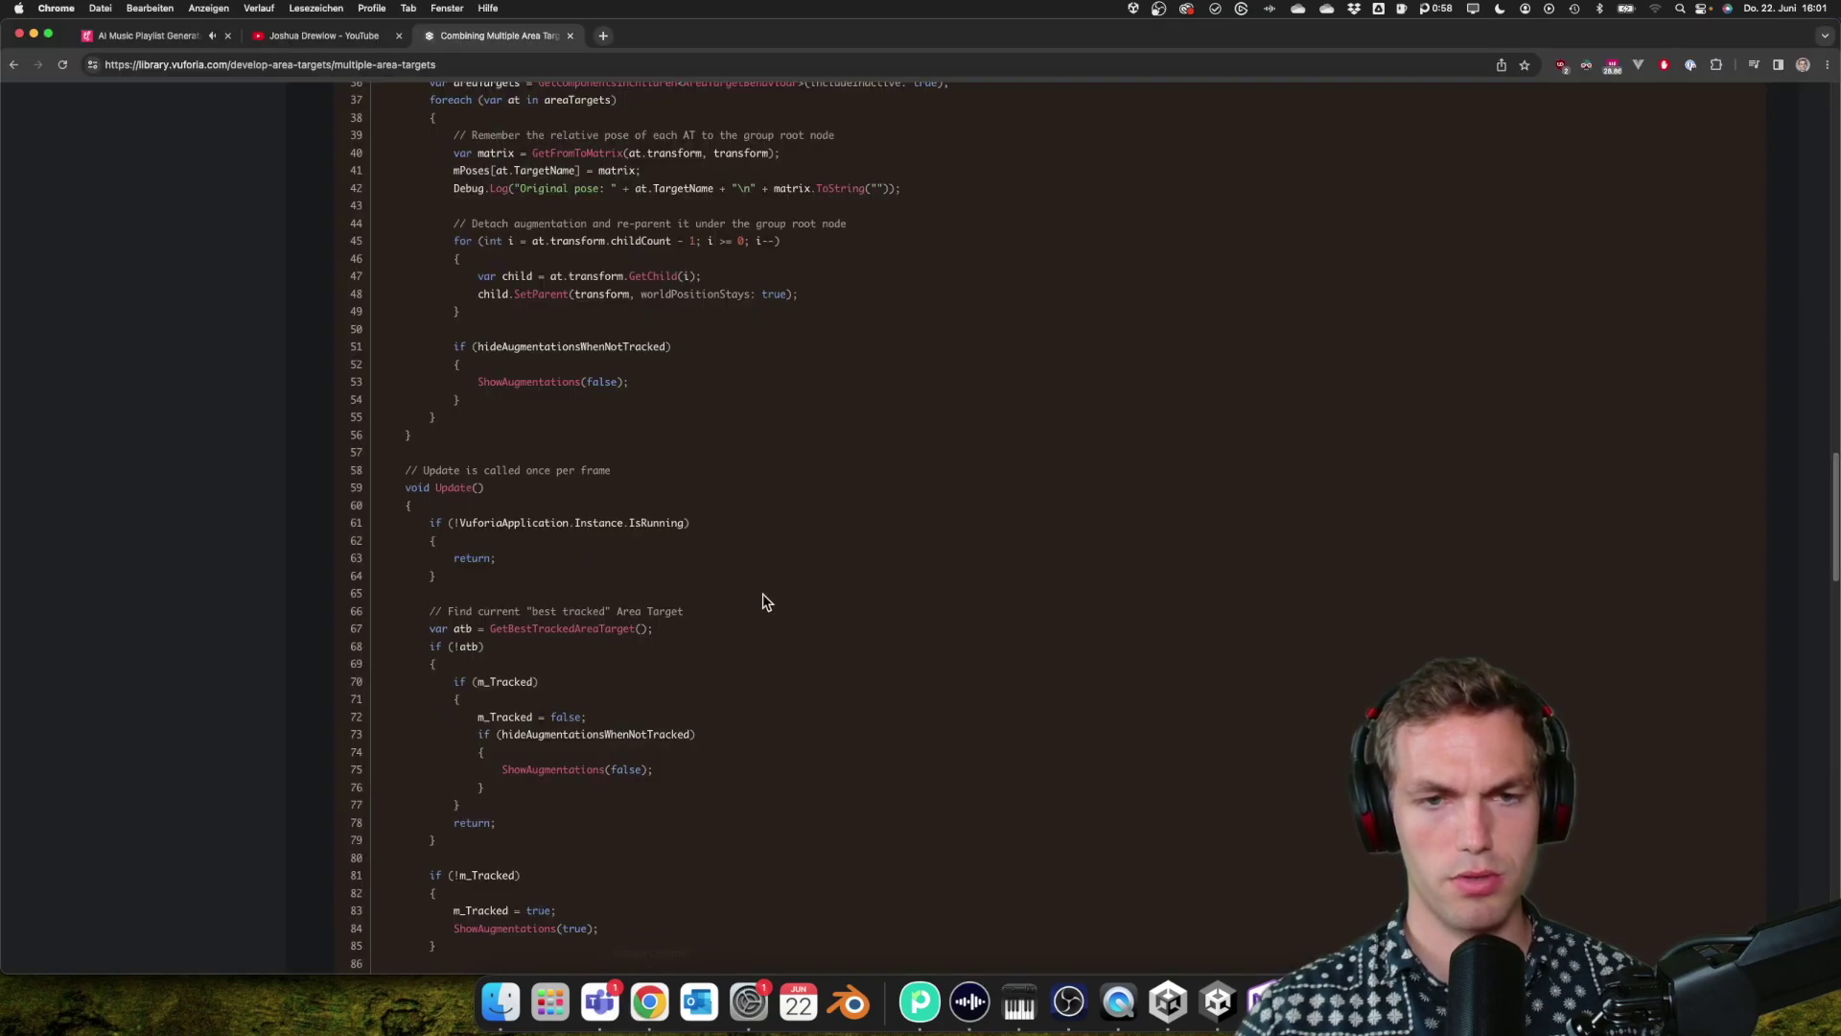
pyautogui.click(353, 38)
pyautogui.scroll(-5, 563, 544)
pyautogui.scroll(-6, 564, 544)
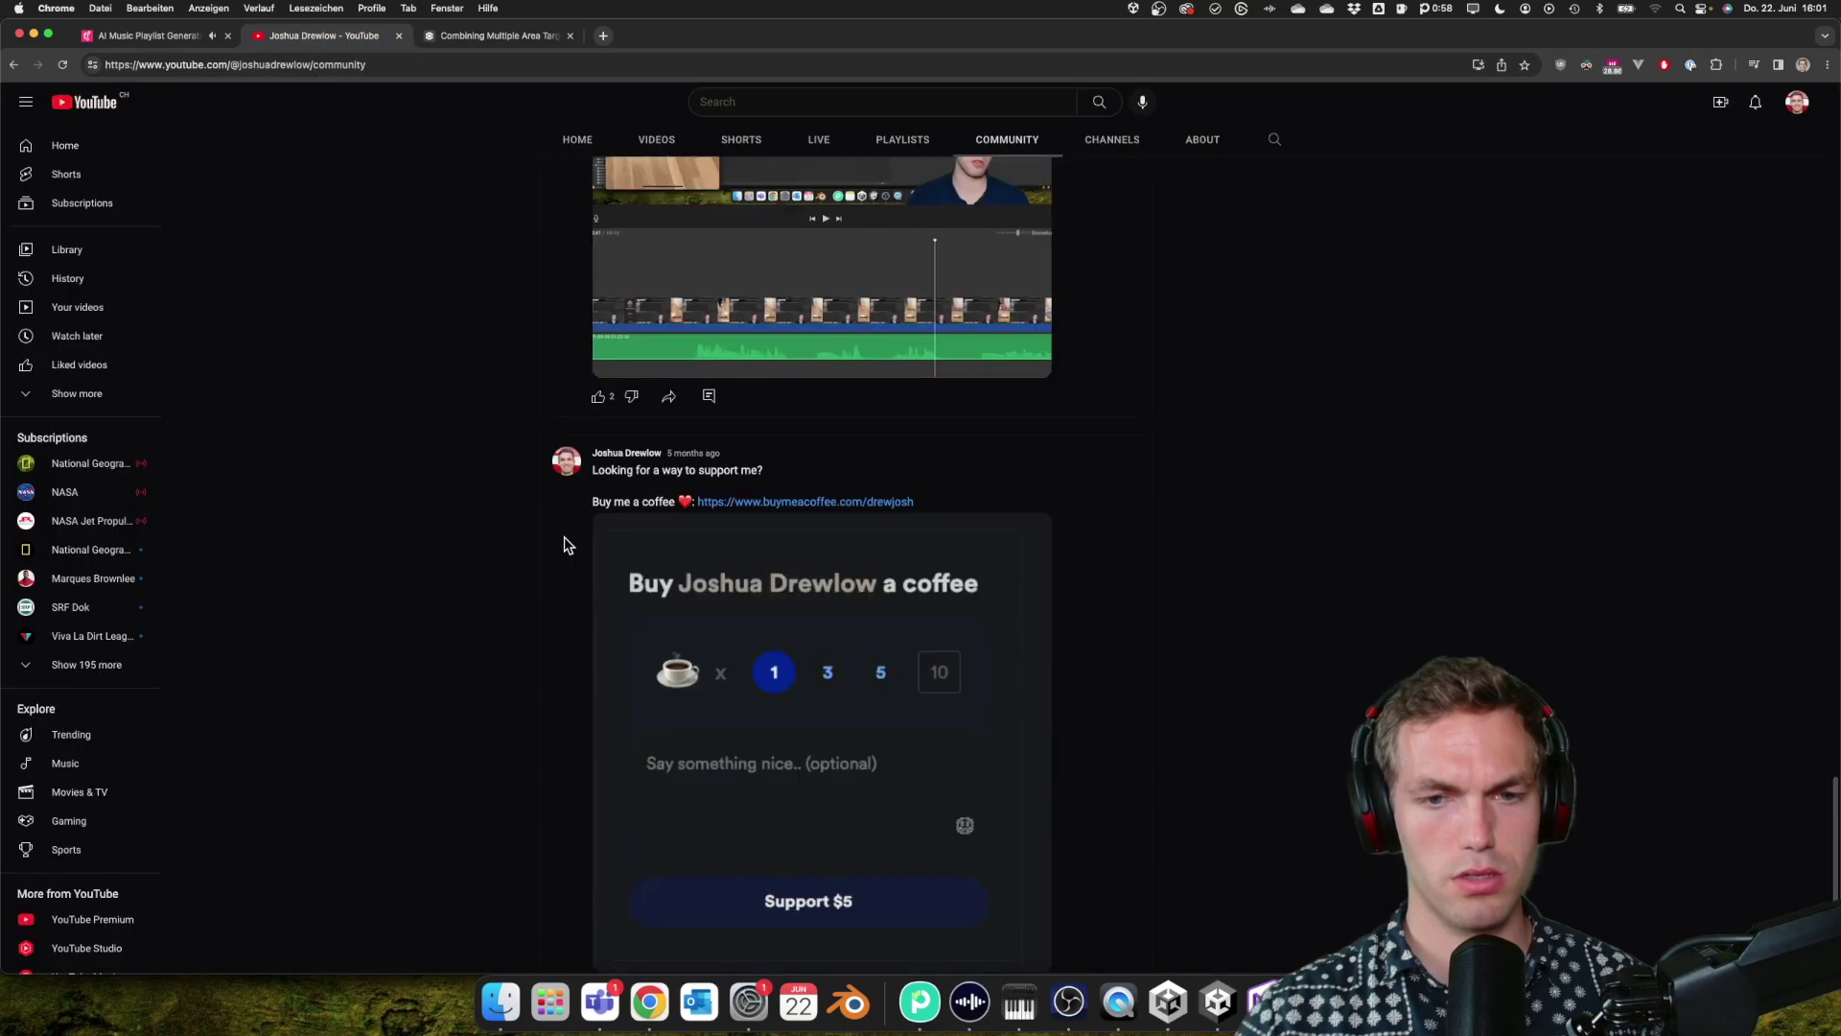
pyautogui.scroll(4, 564, 544)
pyautogui.scroll(10, 564, 543)
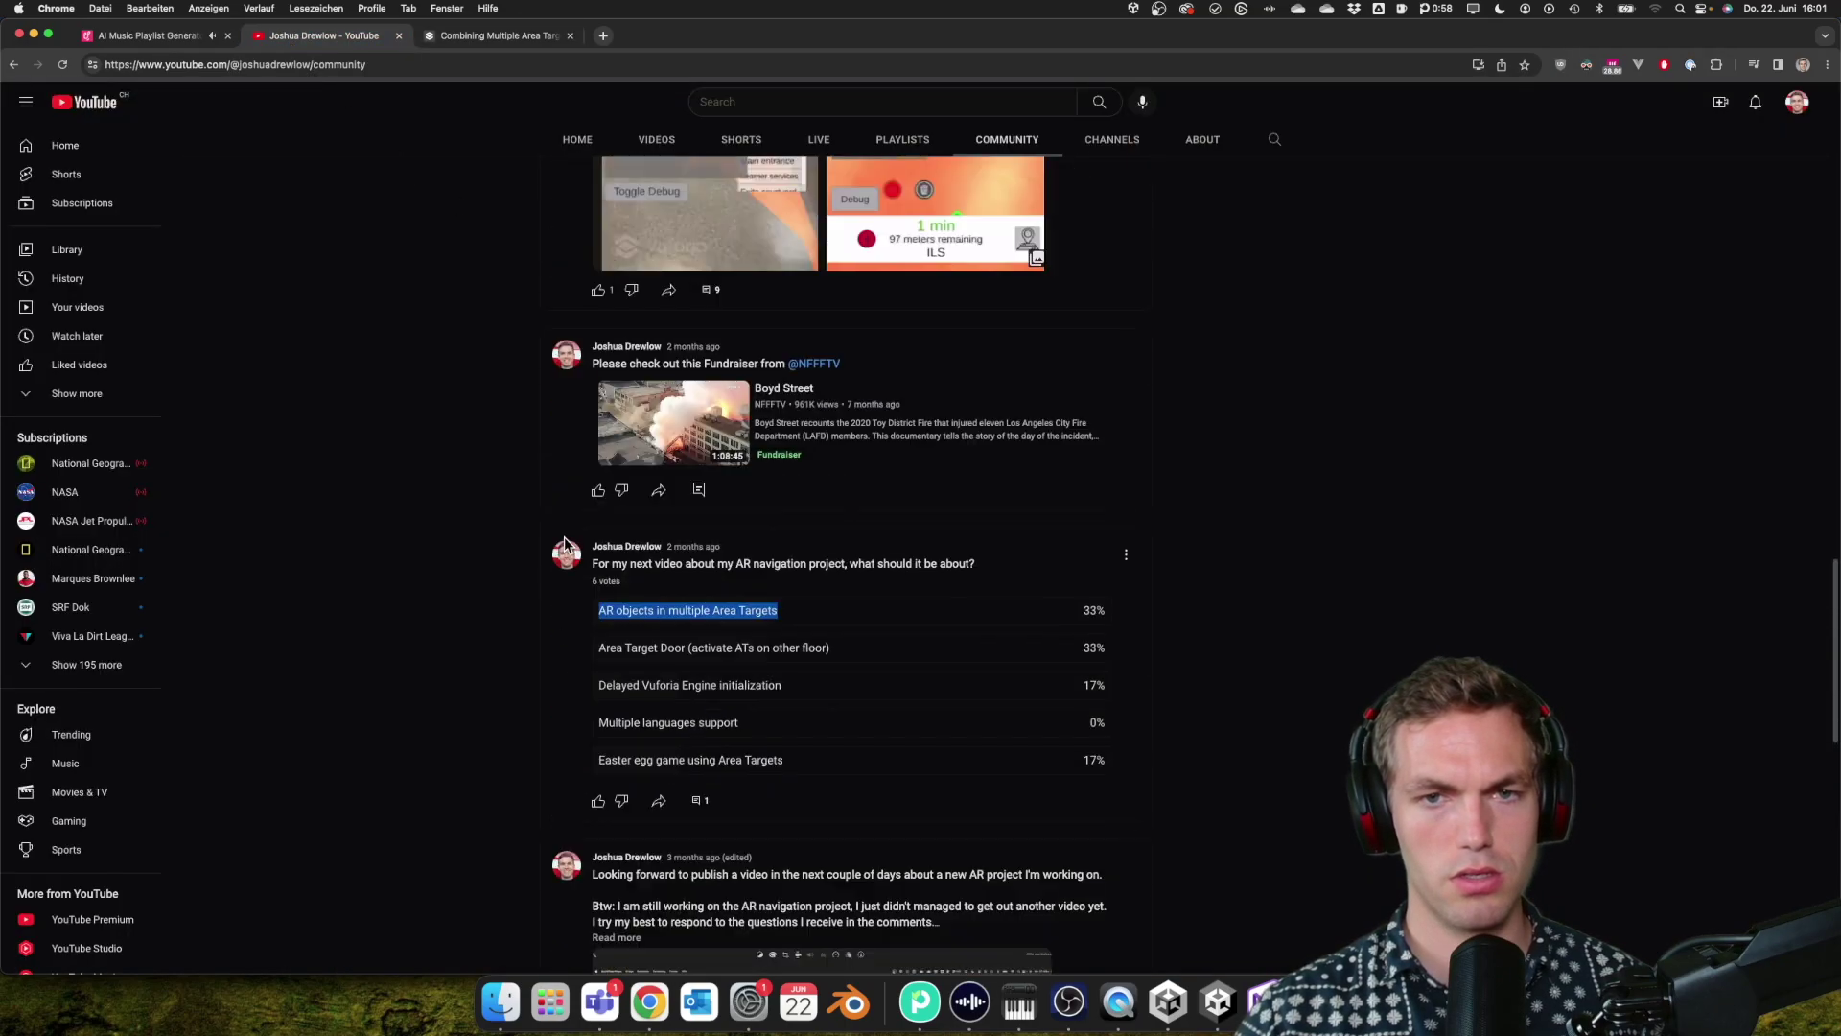
pyautogui.scroll(-5, 564, 543)
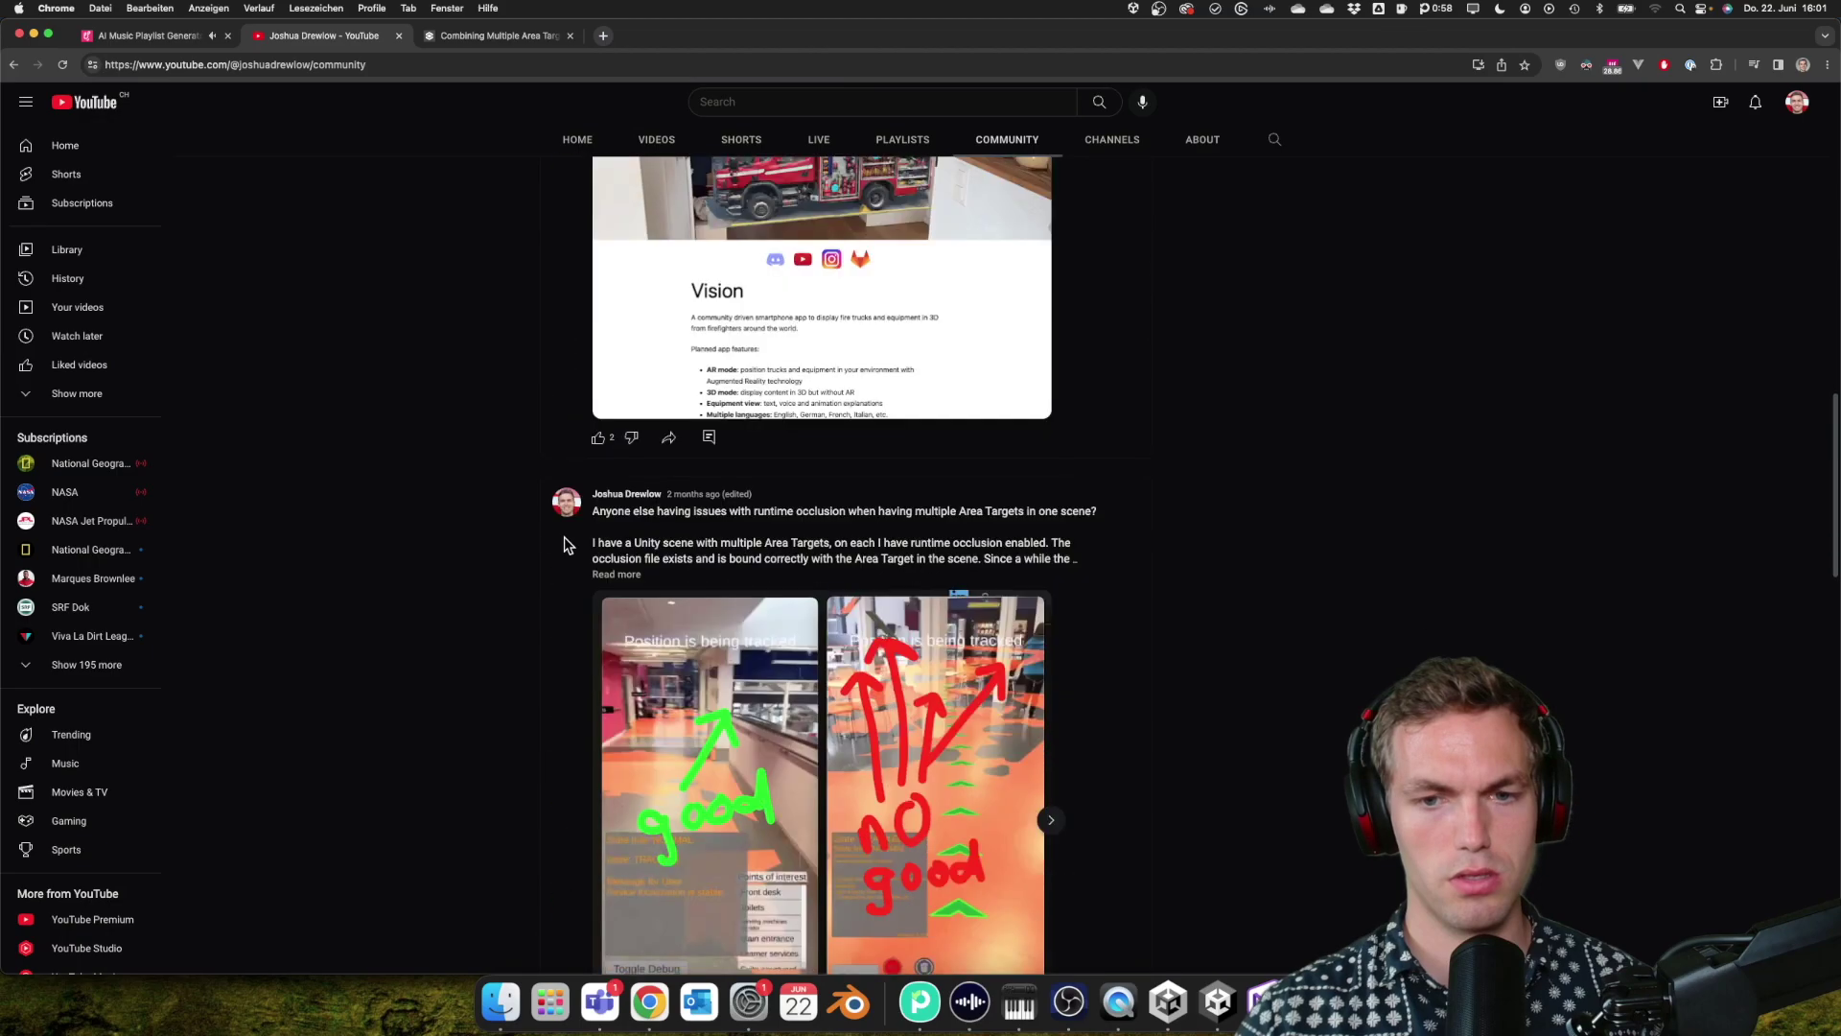
# - Expand the occlusion post and view its 10-step Workaround procedure image before returning to Unity
pyautogui.click(631, 499)
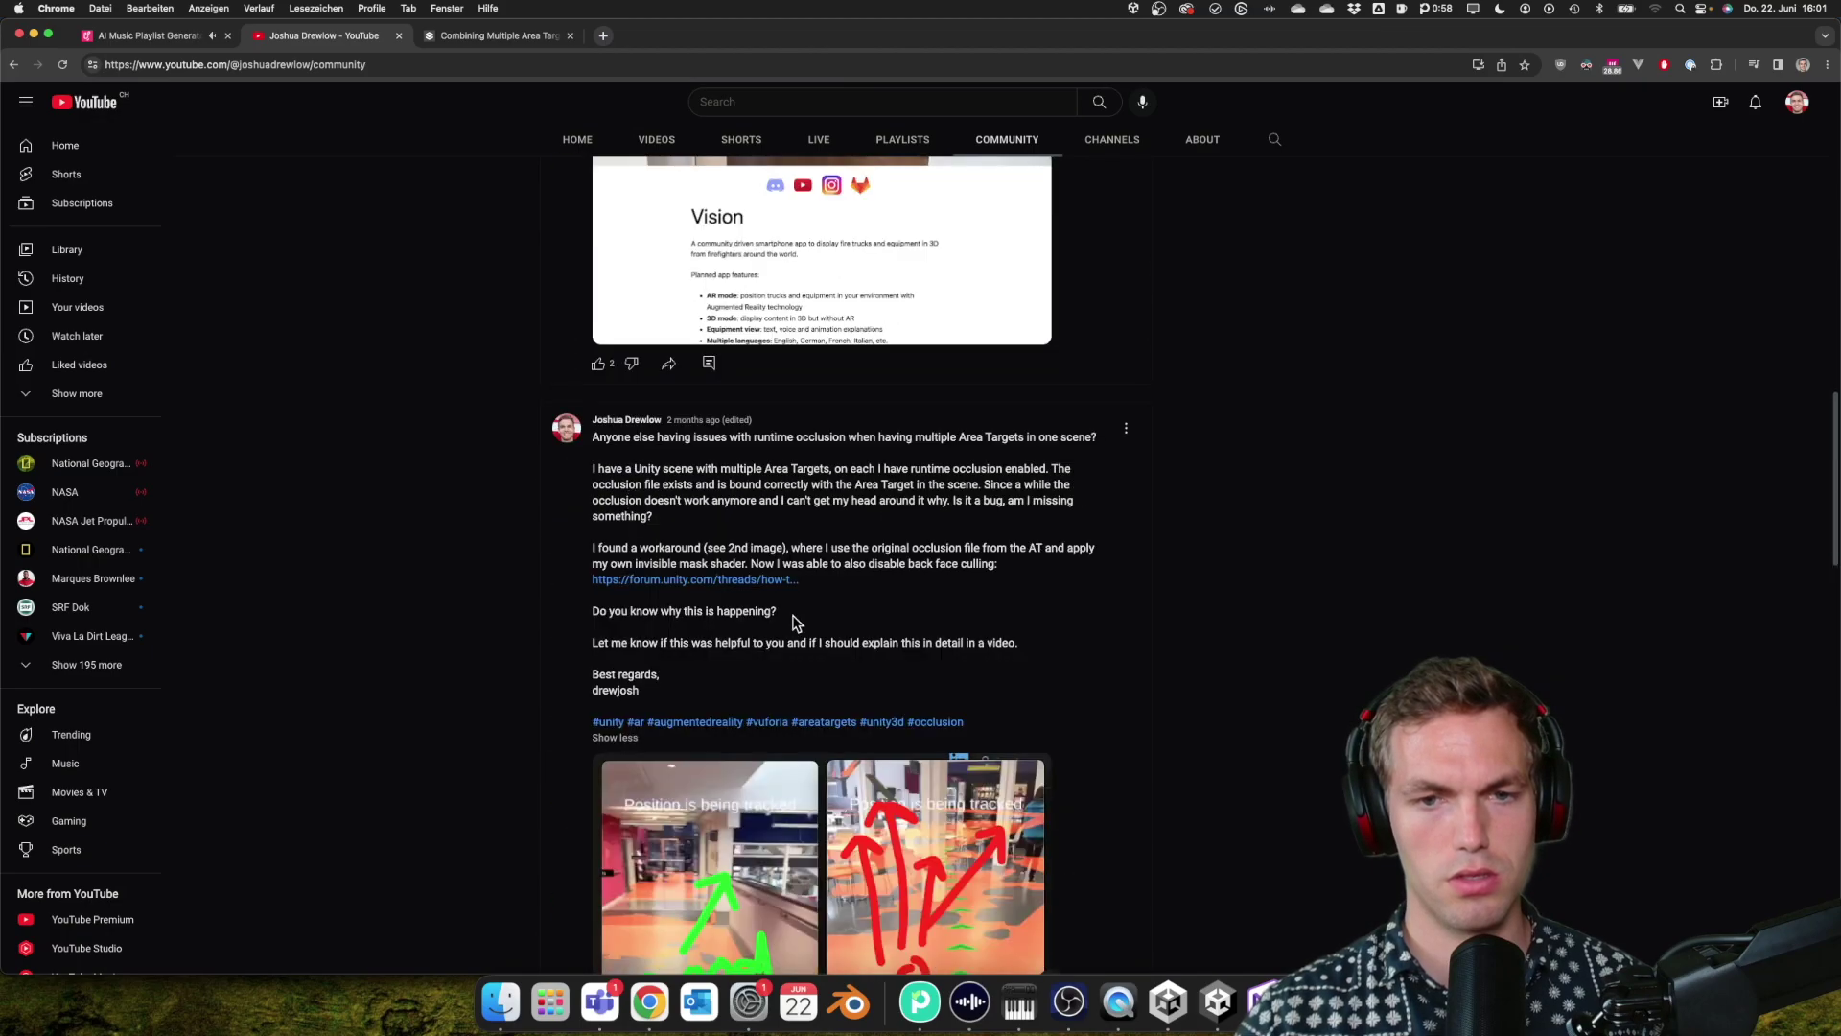
pyautogui.scroll(-3, 792, 623)
pyautogui.click(1049, 725)
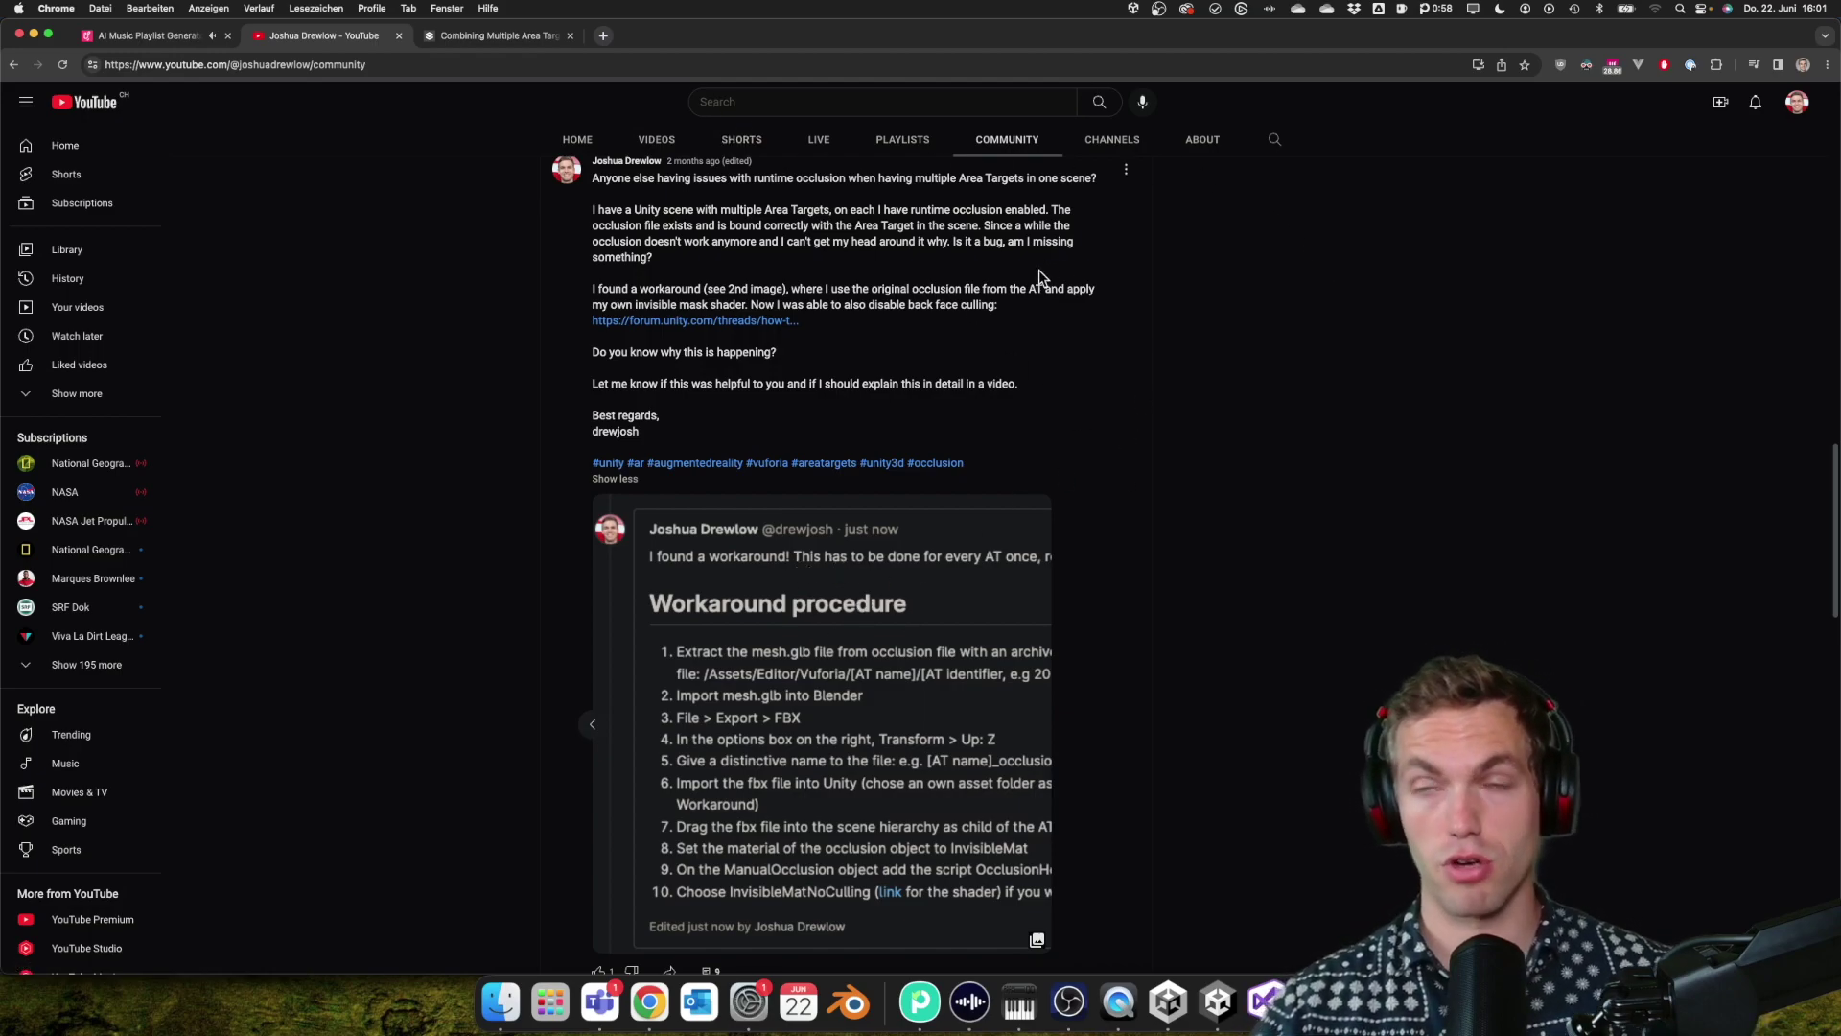
pyautogui.click(1218, 1002)
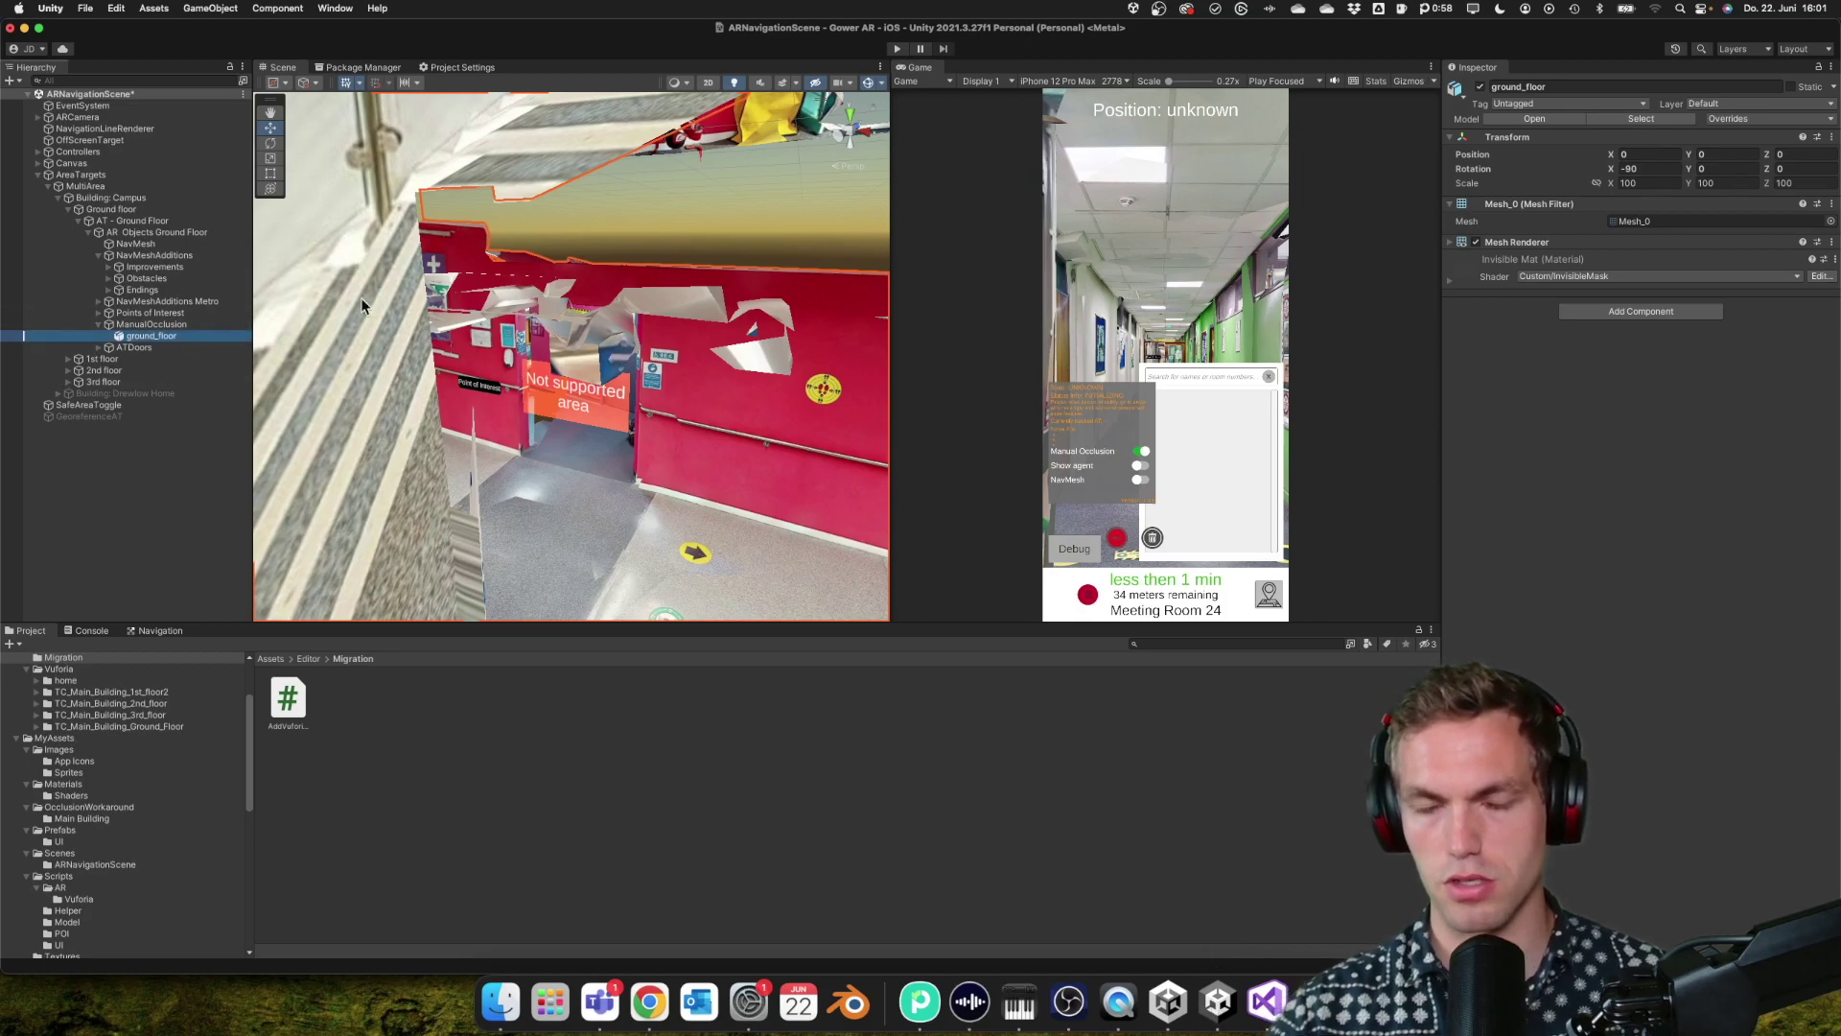
# - Focus on ManualOcclusion and inspect the InvisibleMat and InvisibleMatNoCulling material assets
pyautogui.click(123, 326)
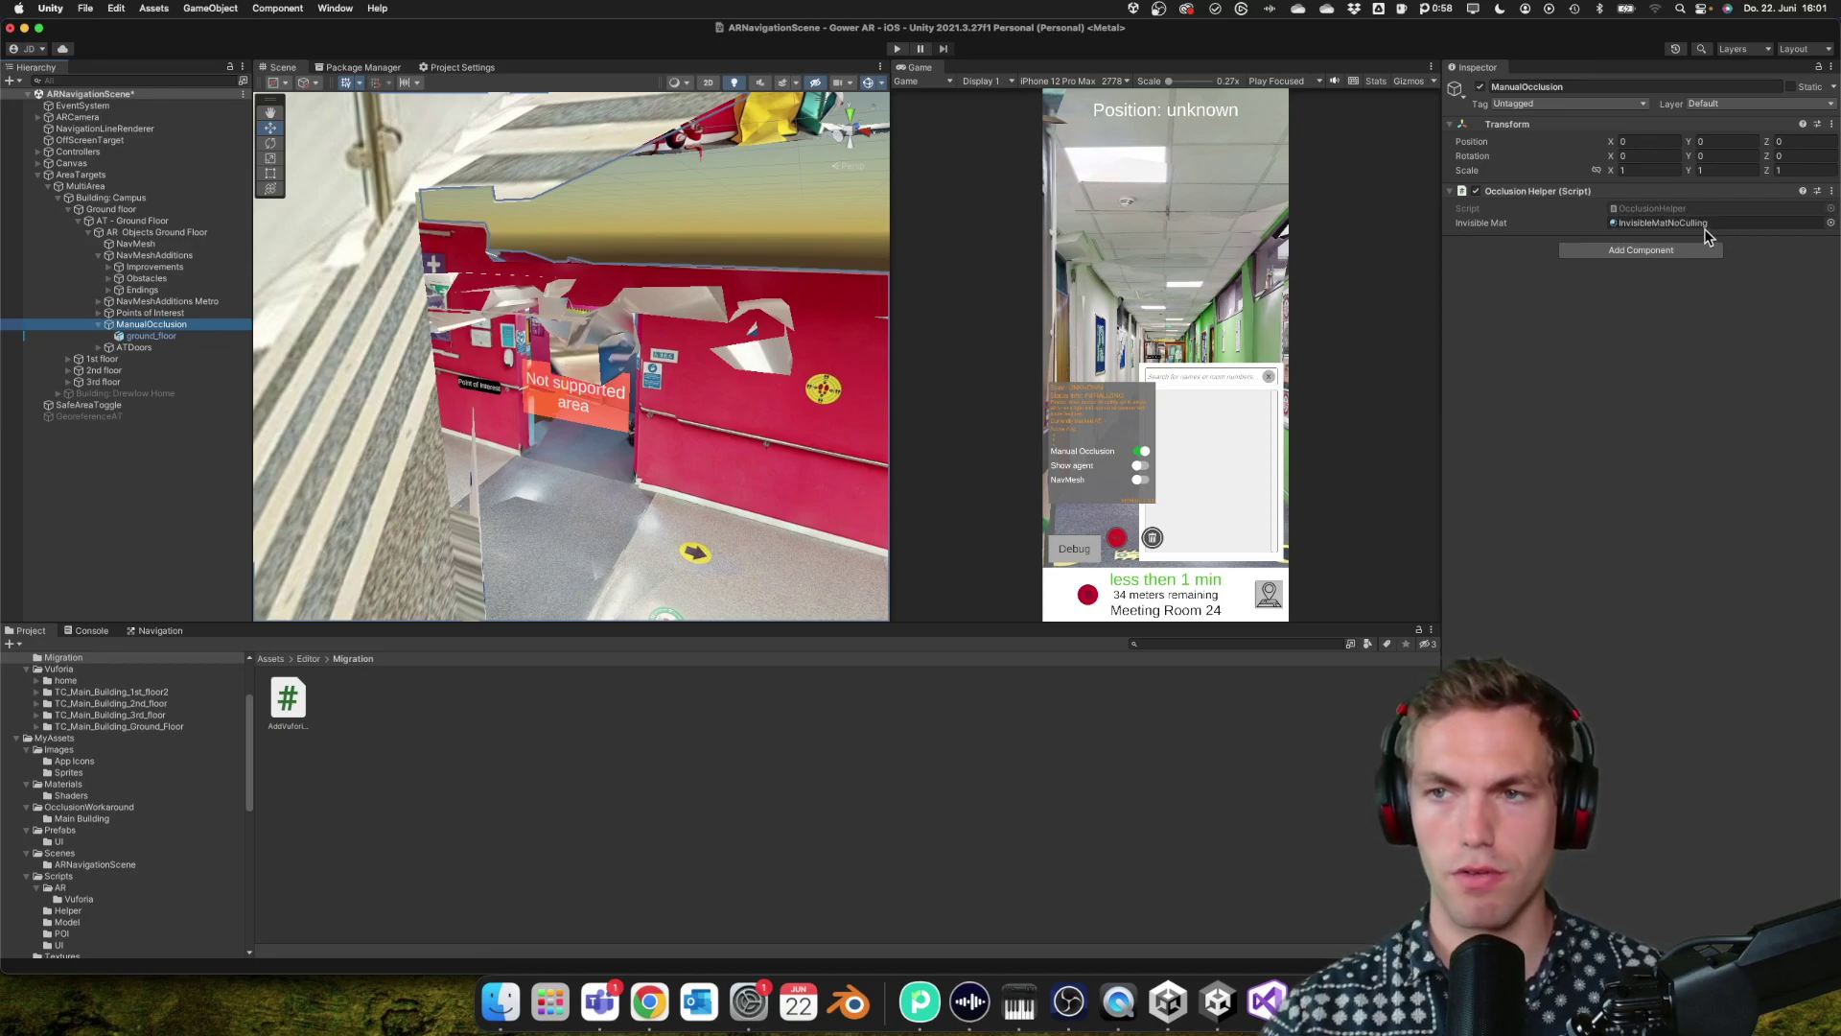
pyautogui.press('f')
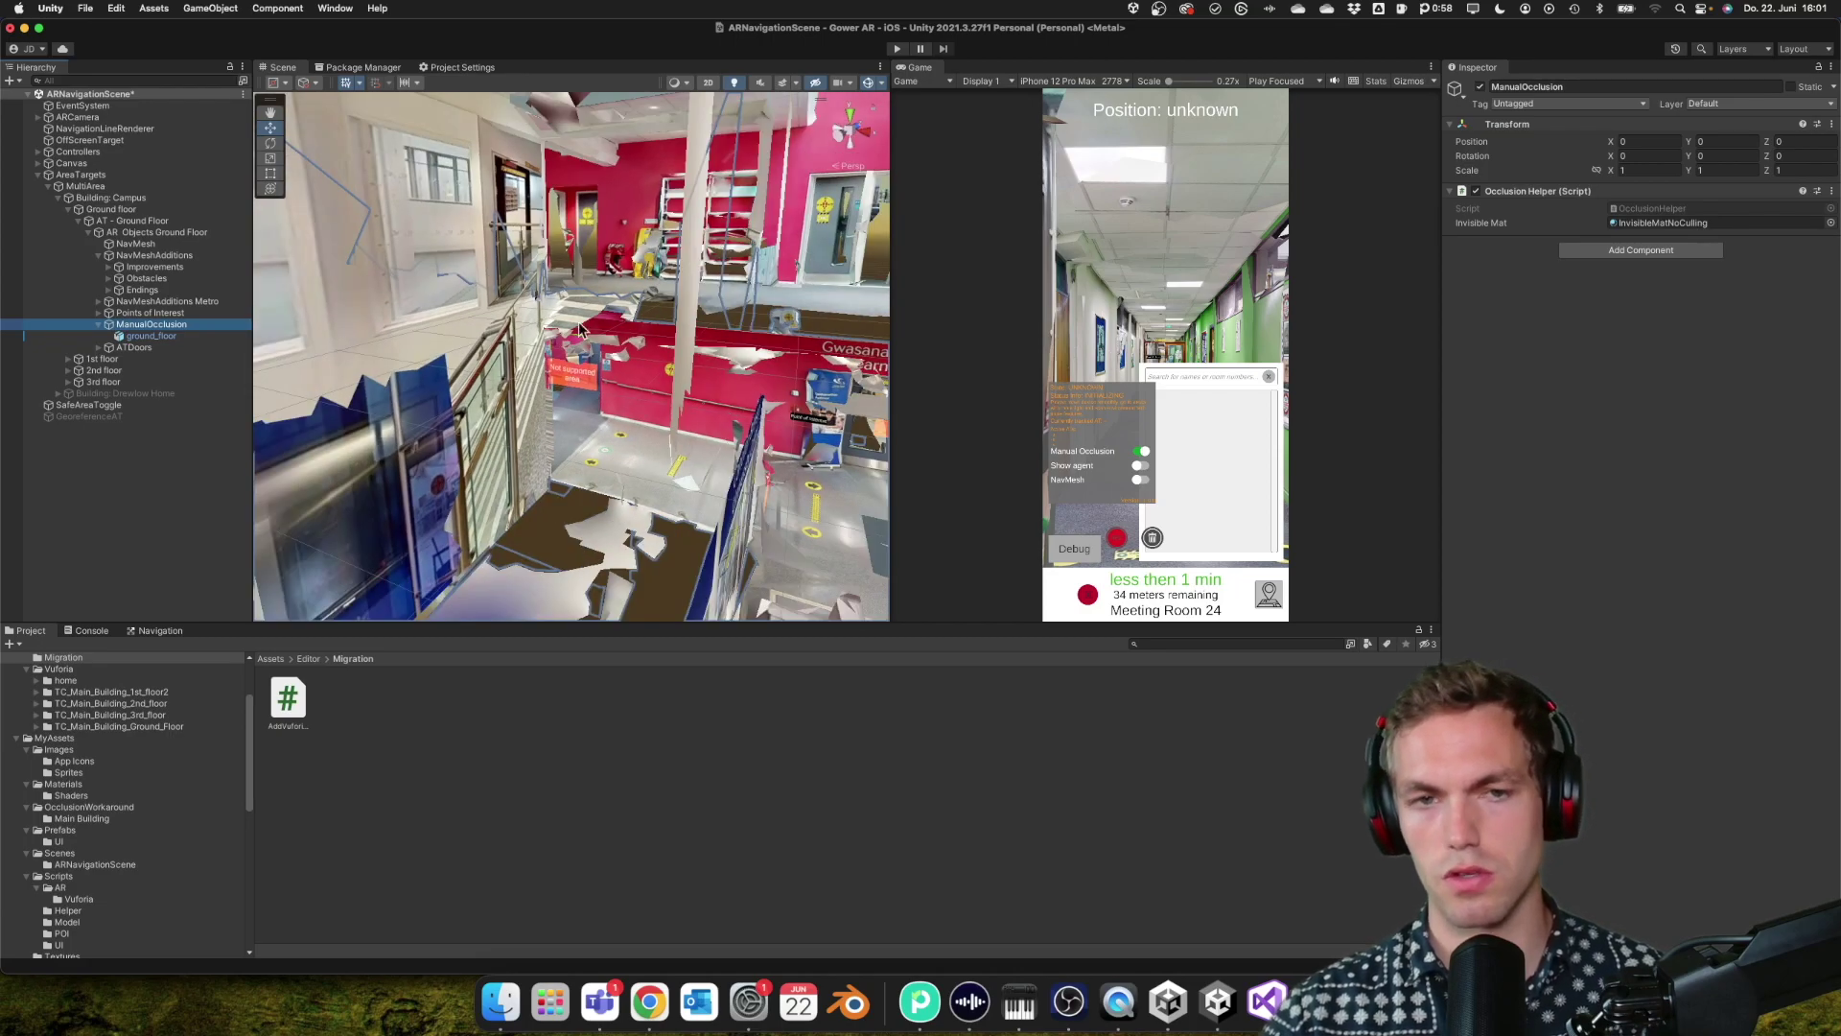
pyautogui.click(1669, 222)
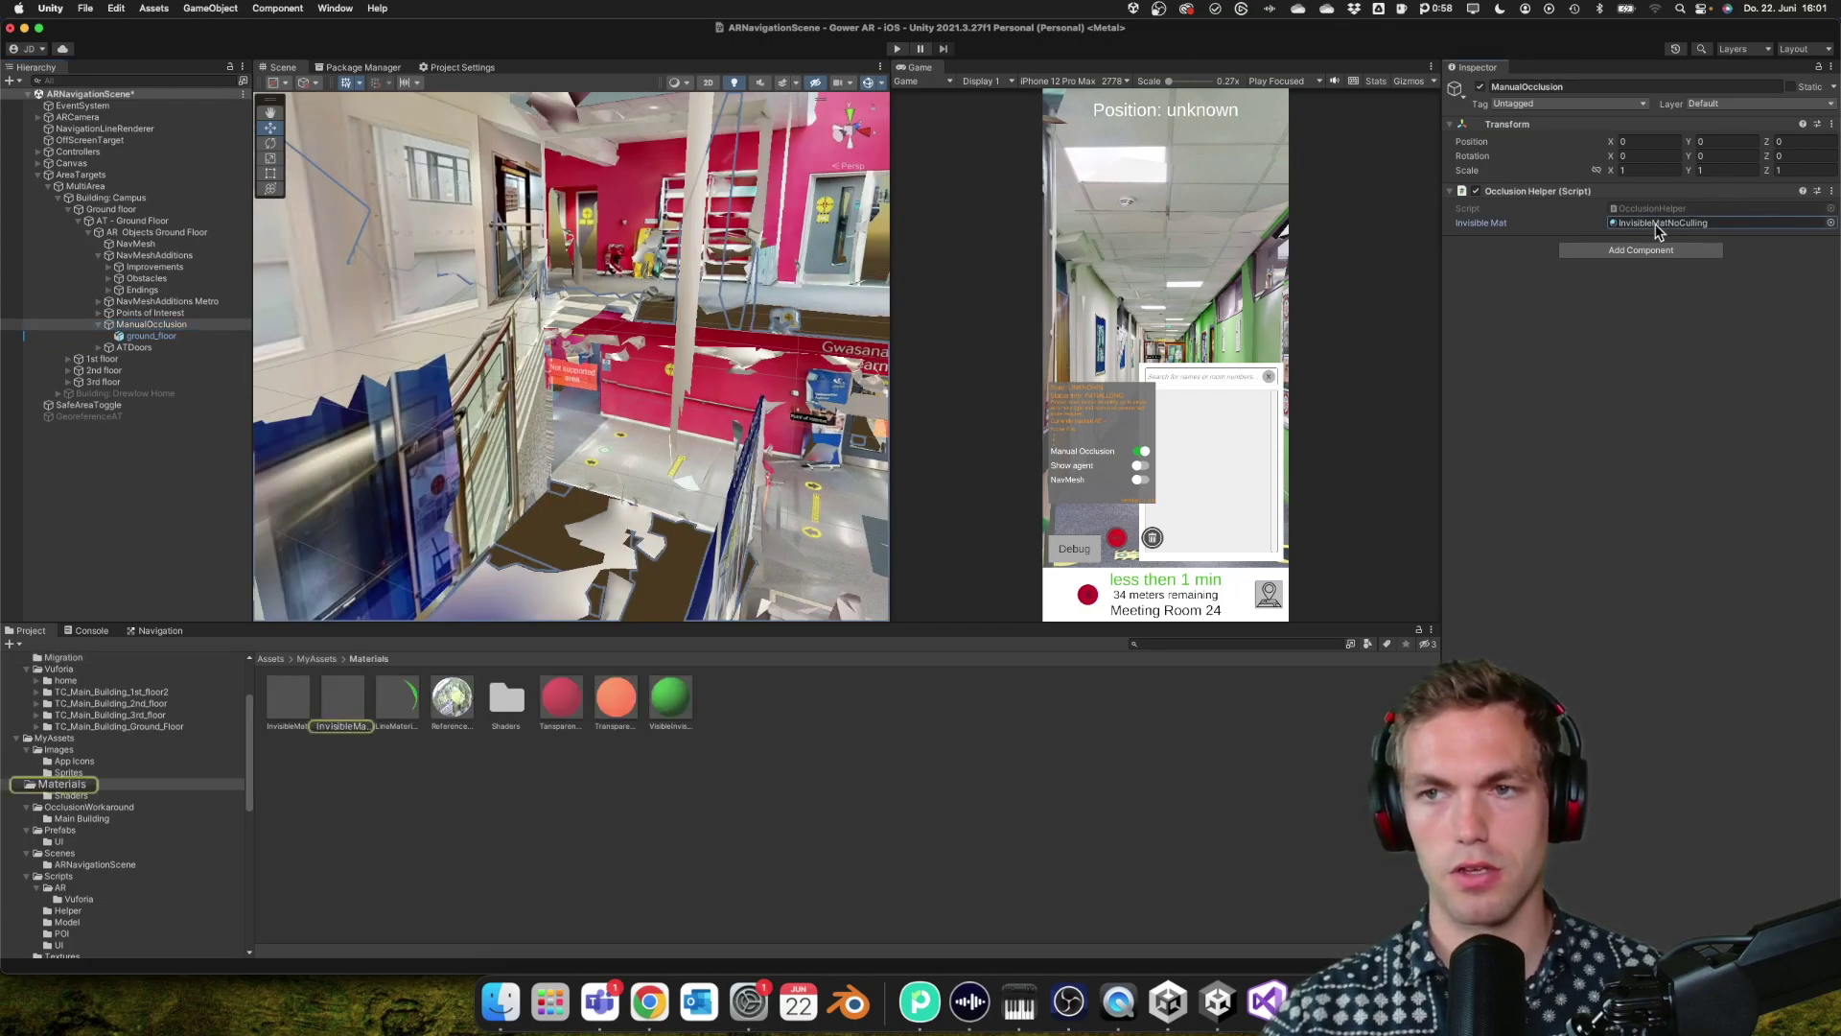
pyautogui.click(286, 720)
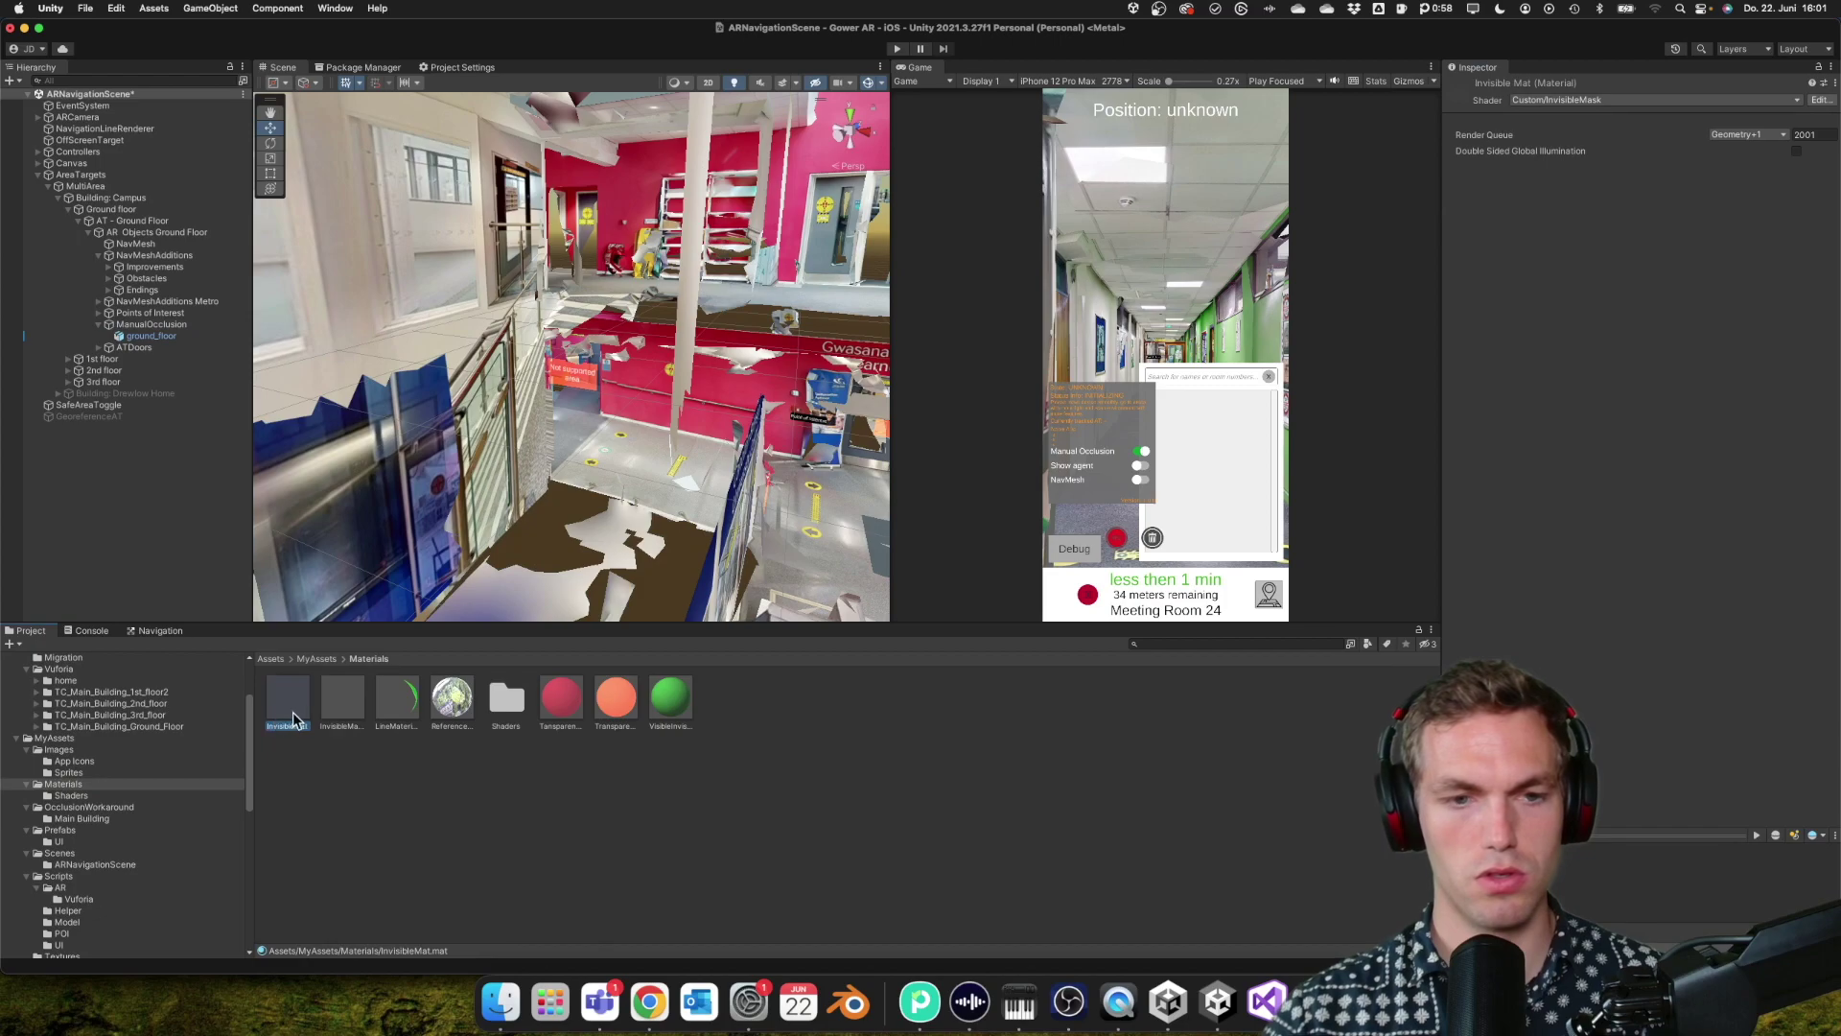
pyautogui.click(342, 698)
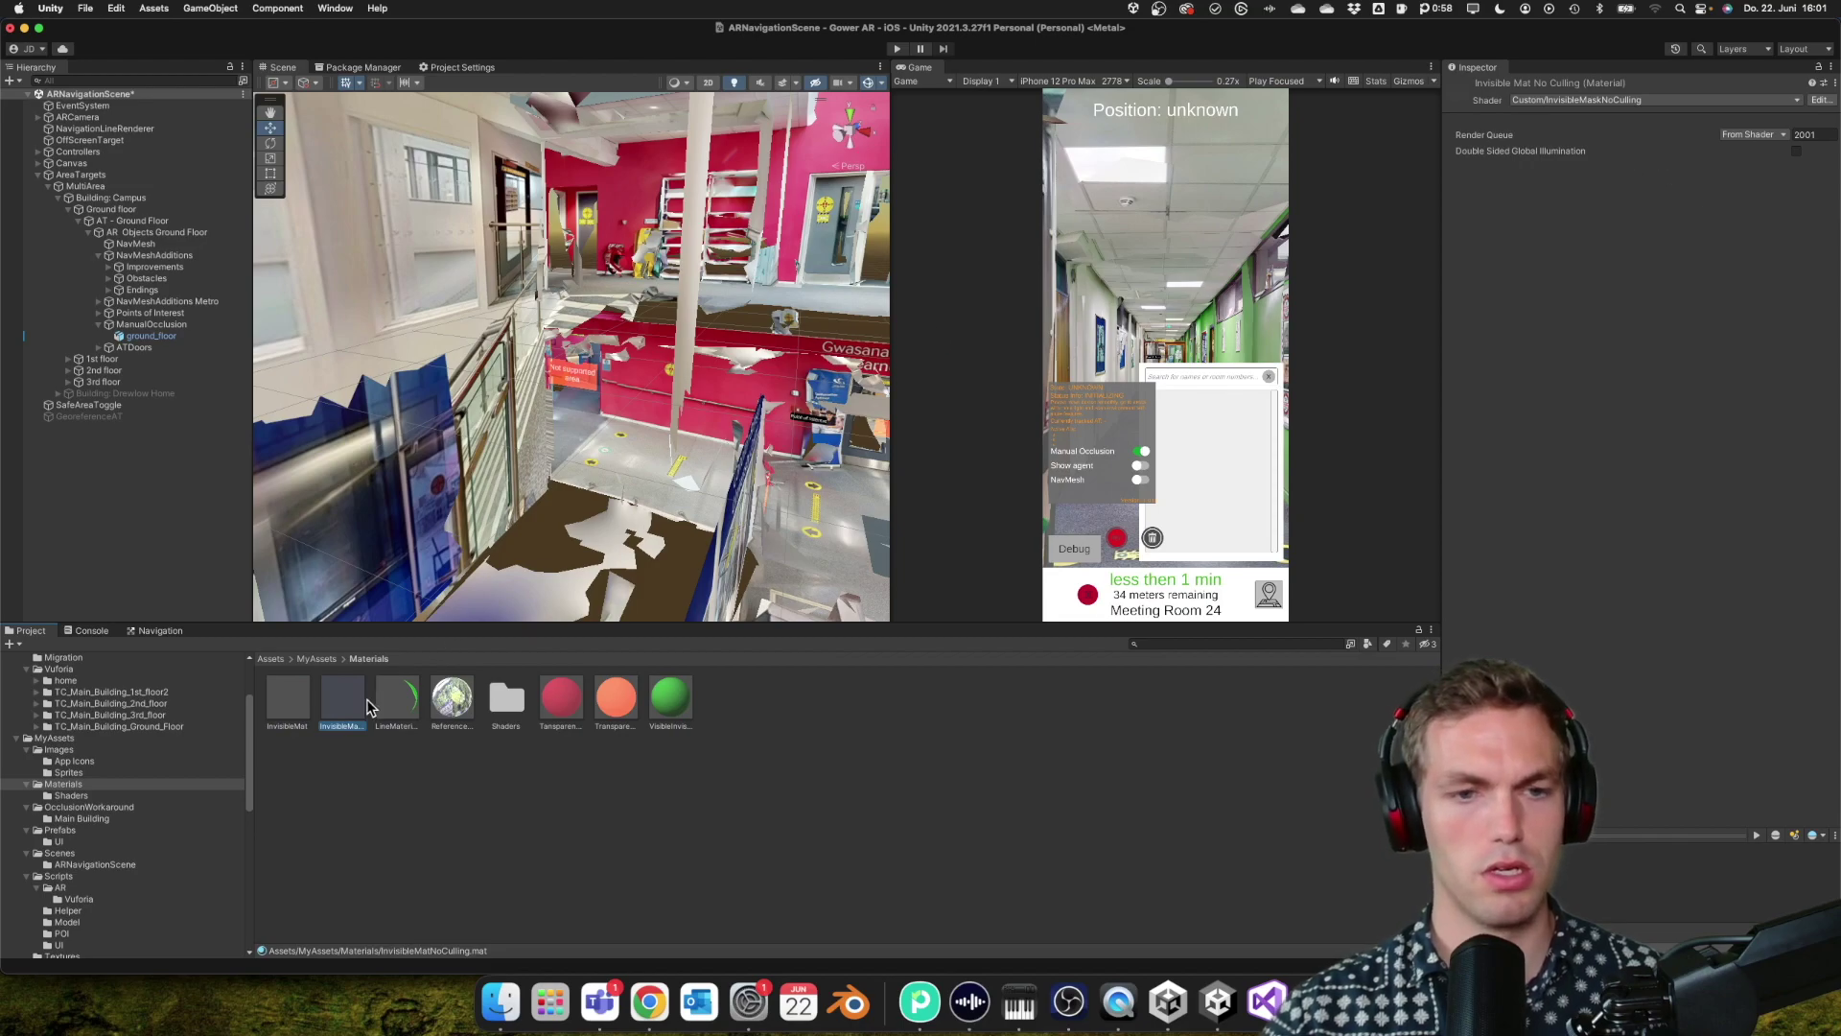
# - Open the OcclusionHelper script in Visual Studio and find where invisibleMat is applied
pyautogui.click(183, 325)
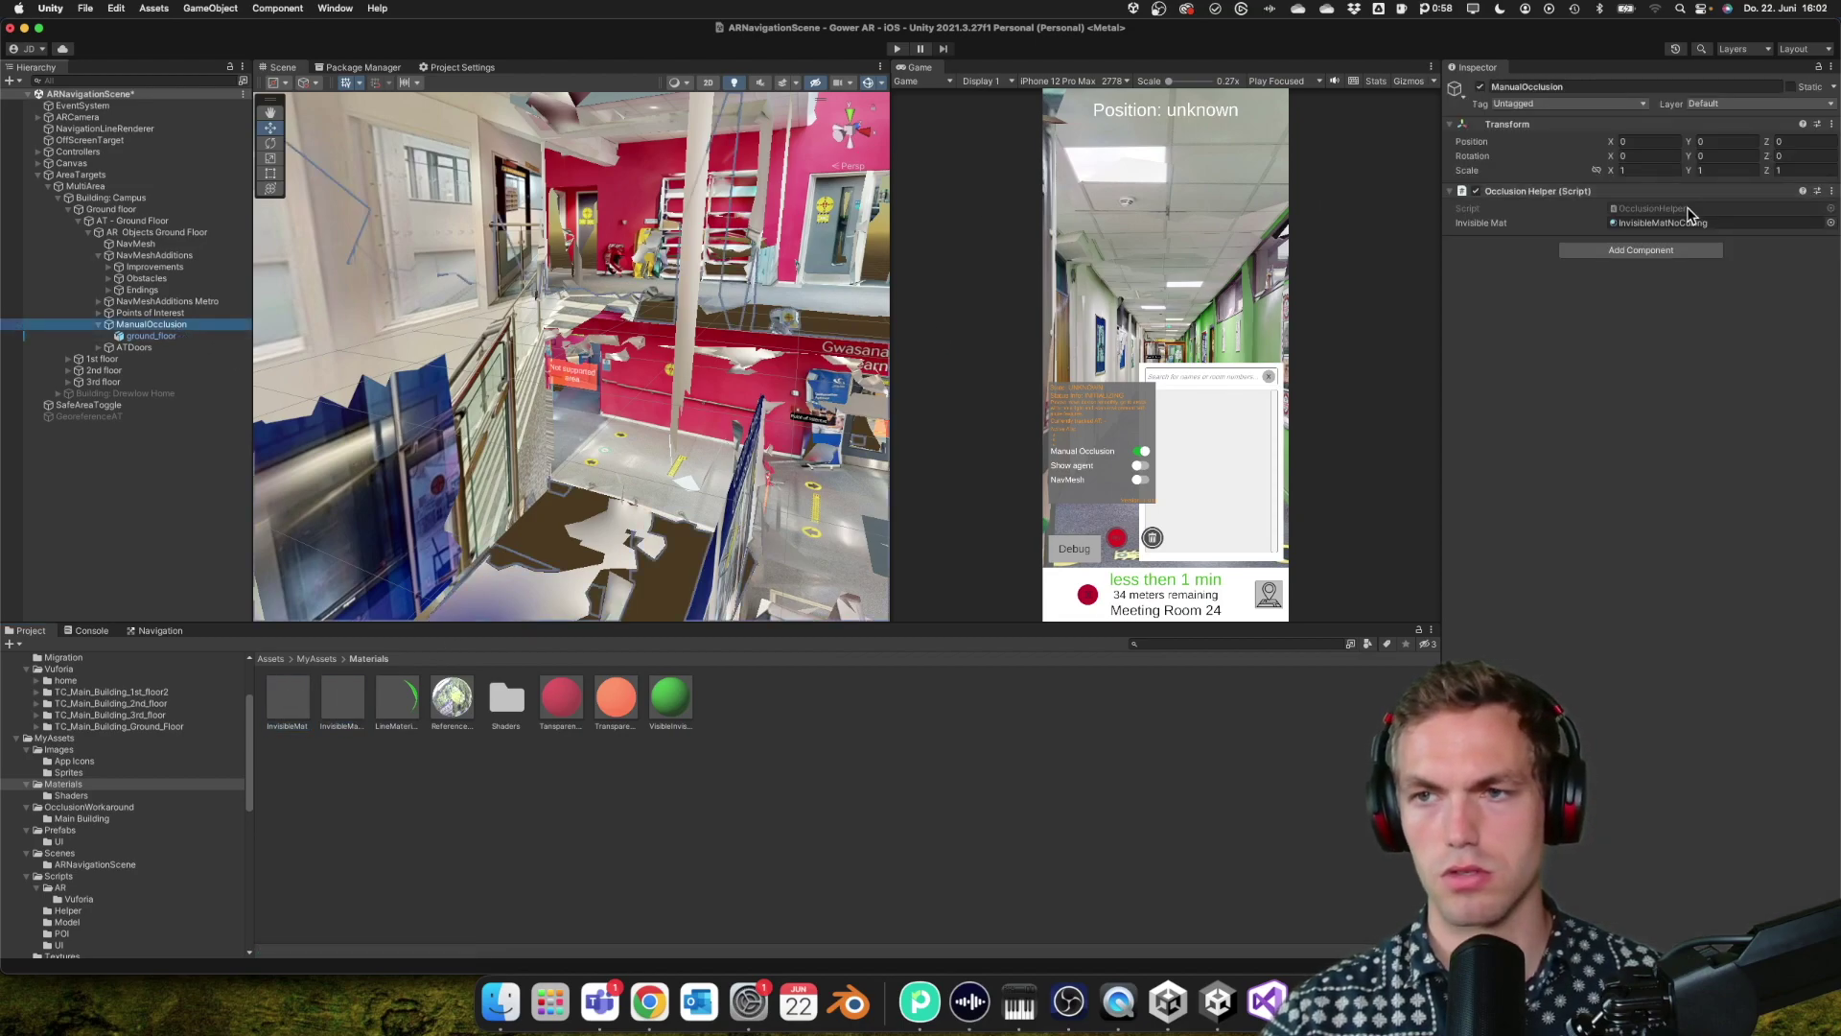
pyautogui.doubleClick(1687, 209)
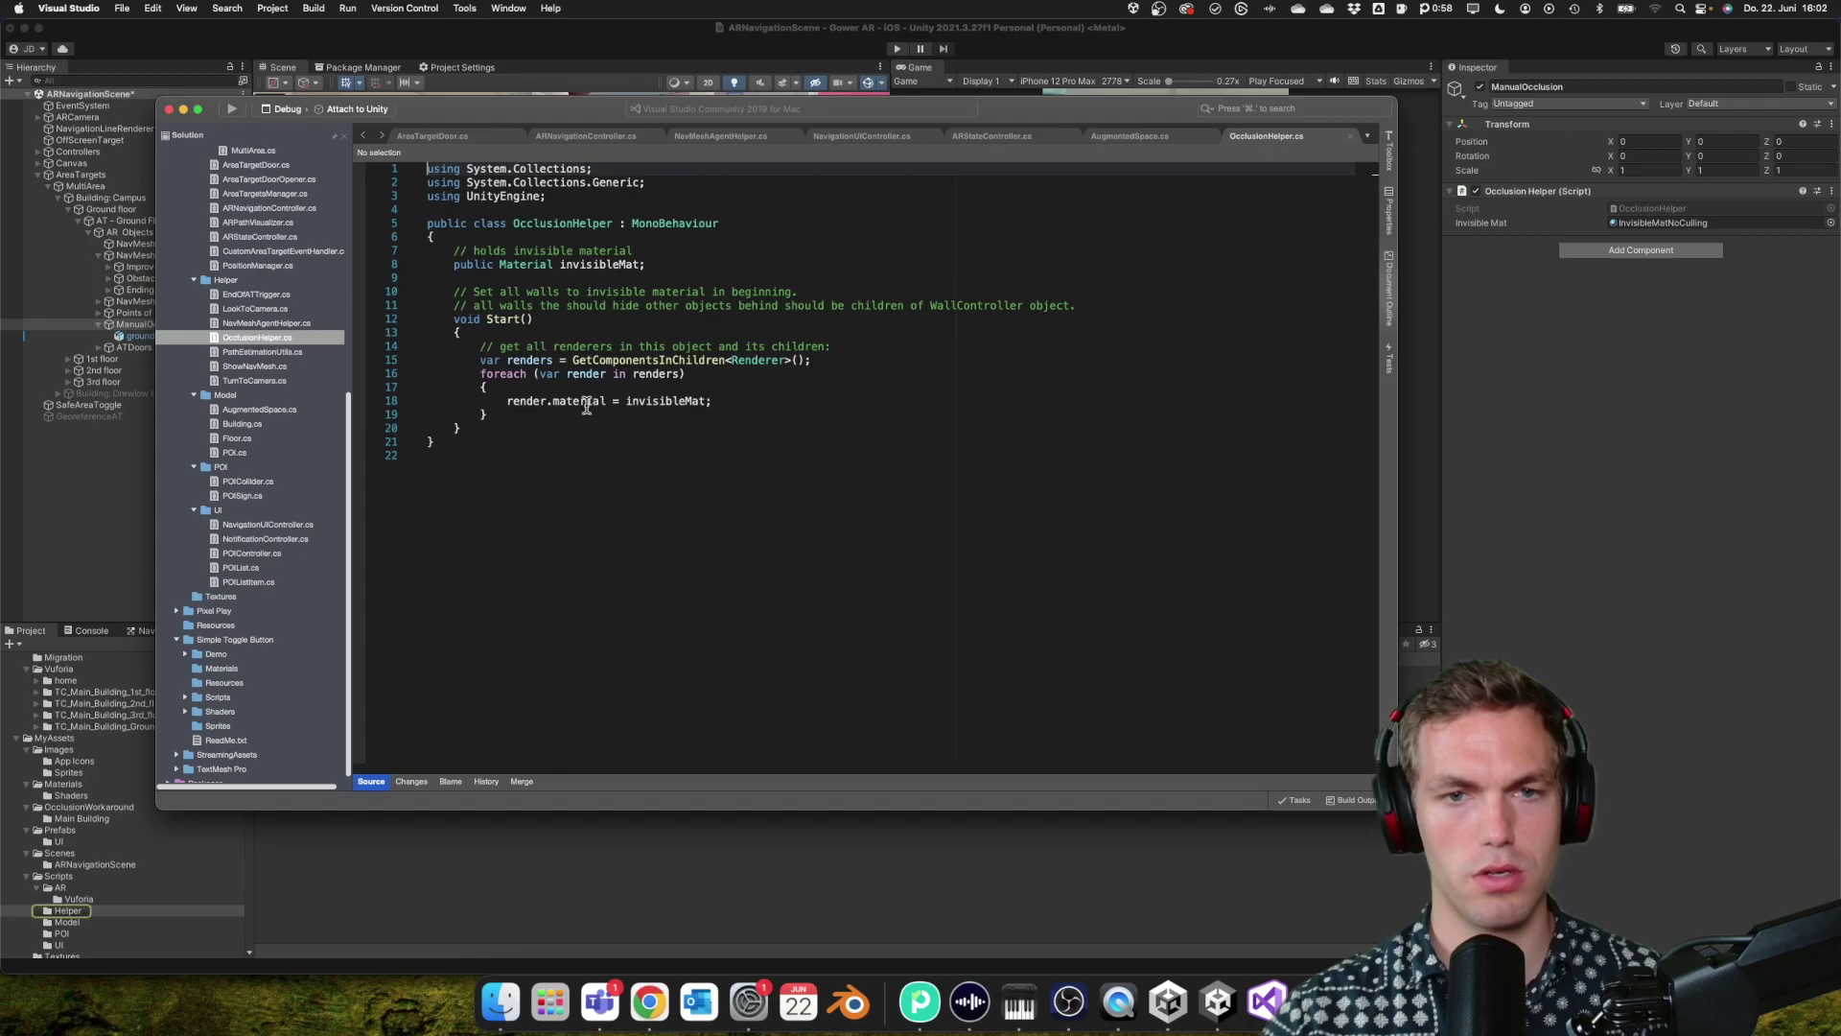
pyautogui.doubleClick(670, 401)
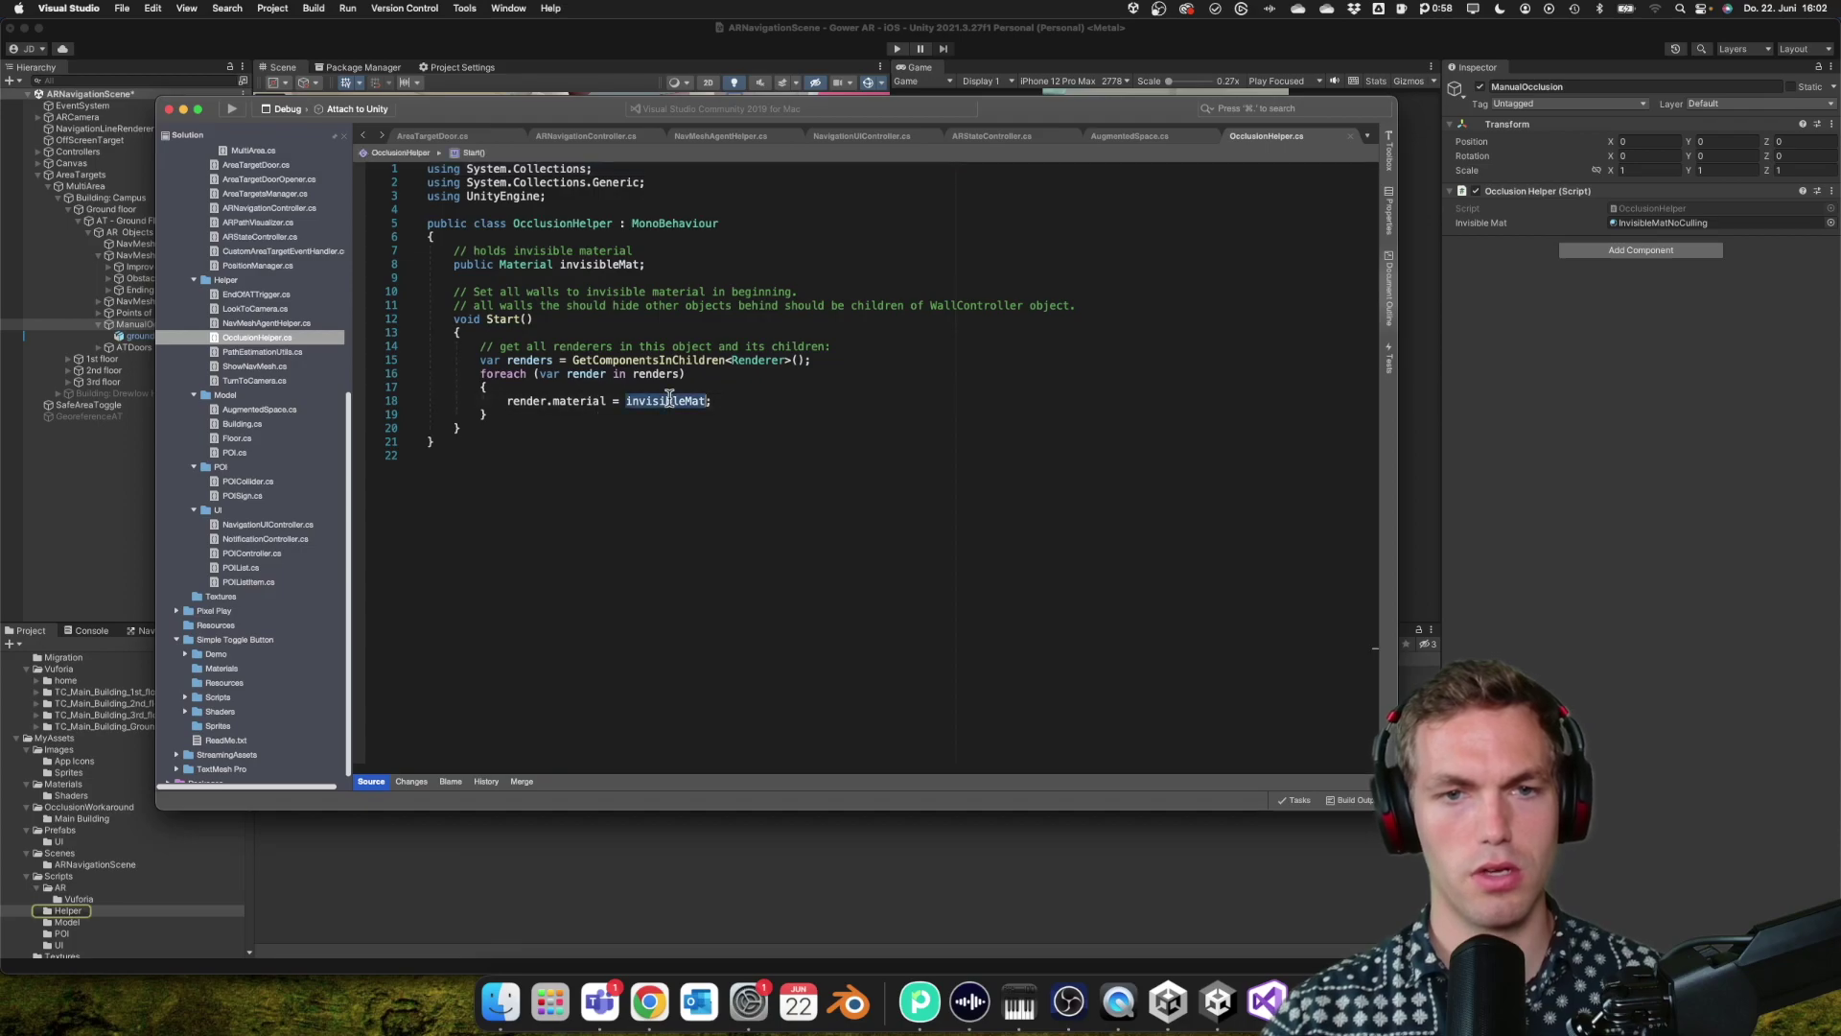
pyautogui.click(271, 821)
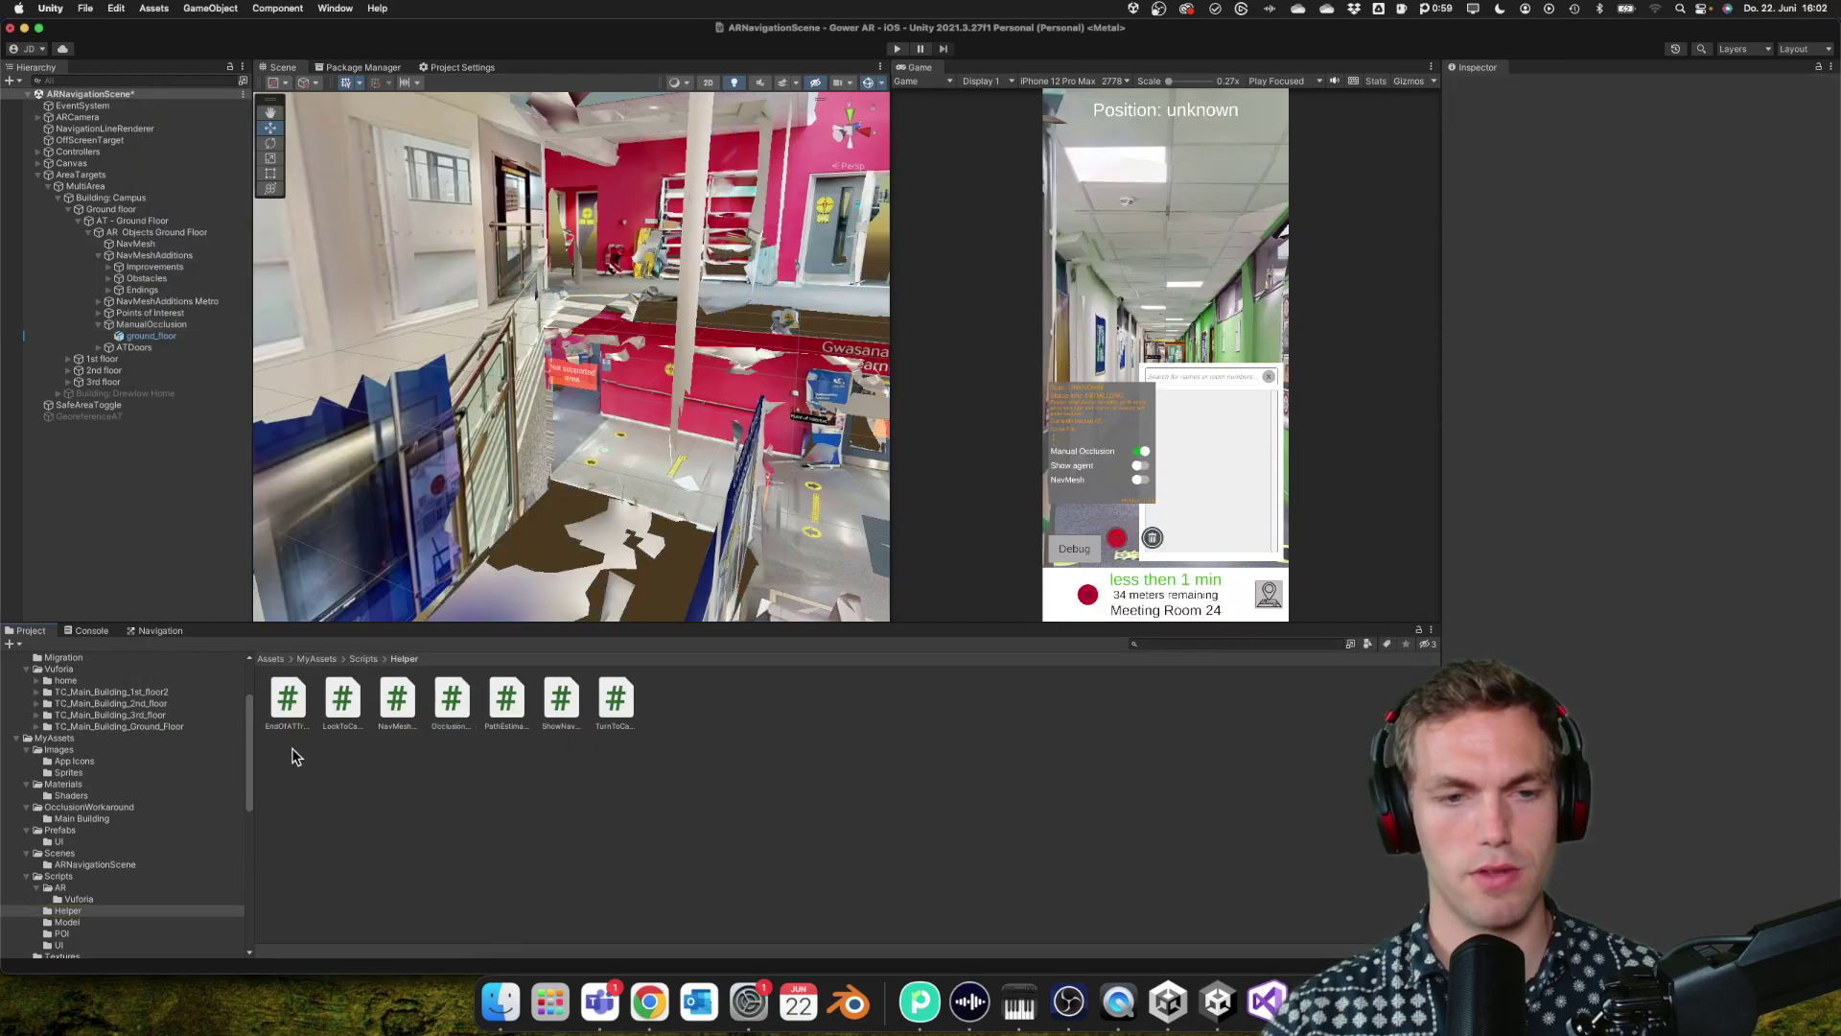
# - Select ground_floor and ManualOcclusion, and inspect the InvisibleMatNoCulling and InvisibleMat materials
pyautogui.click(147, 337)
pyautogui.click(151, 324)
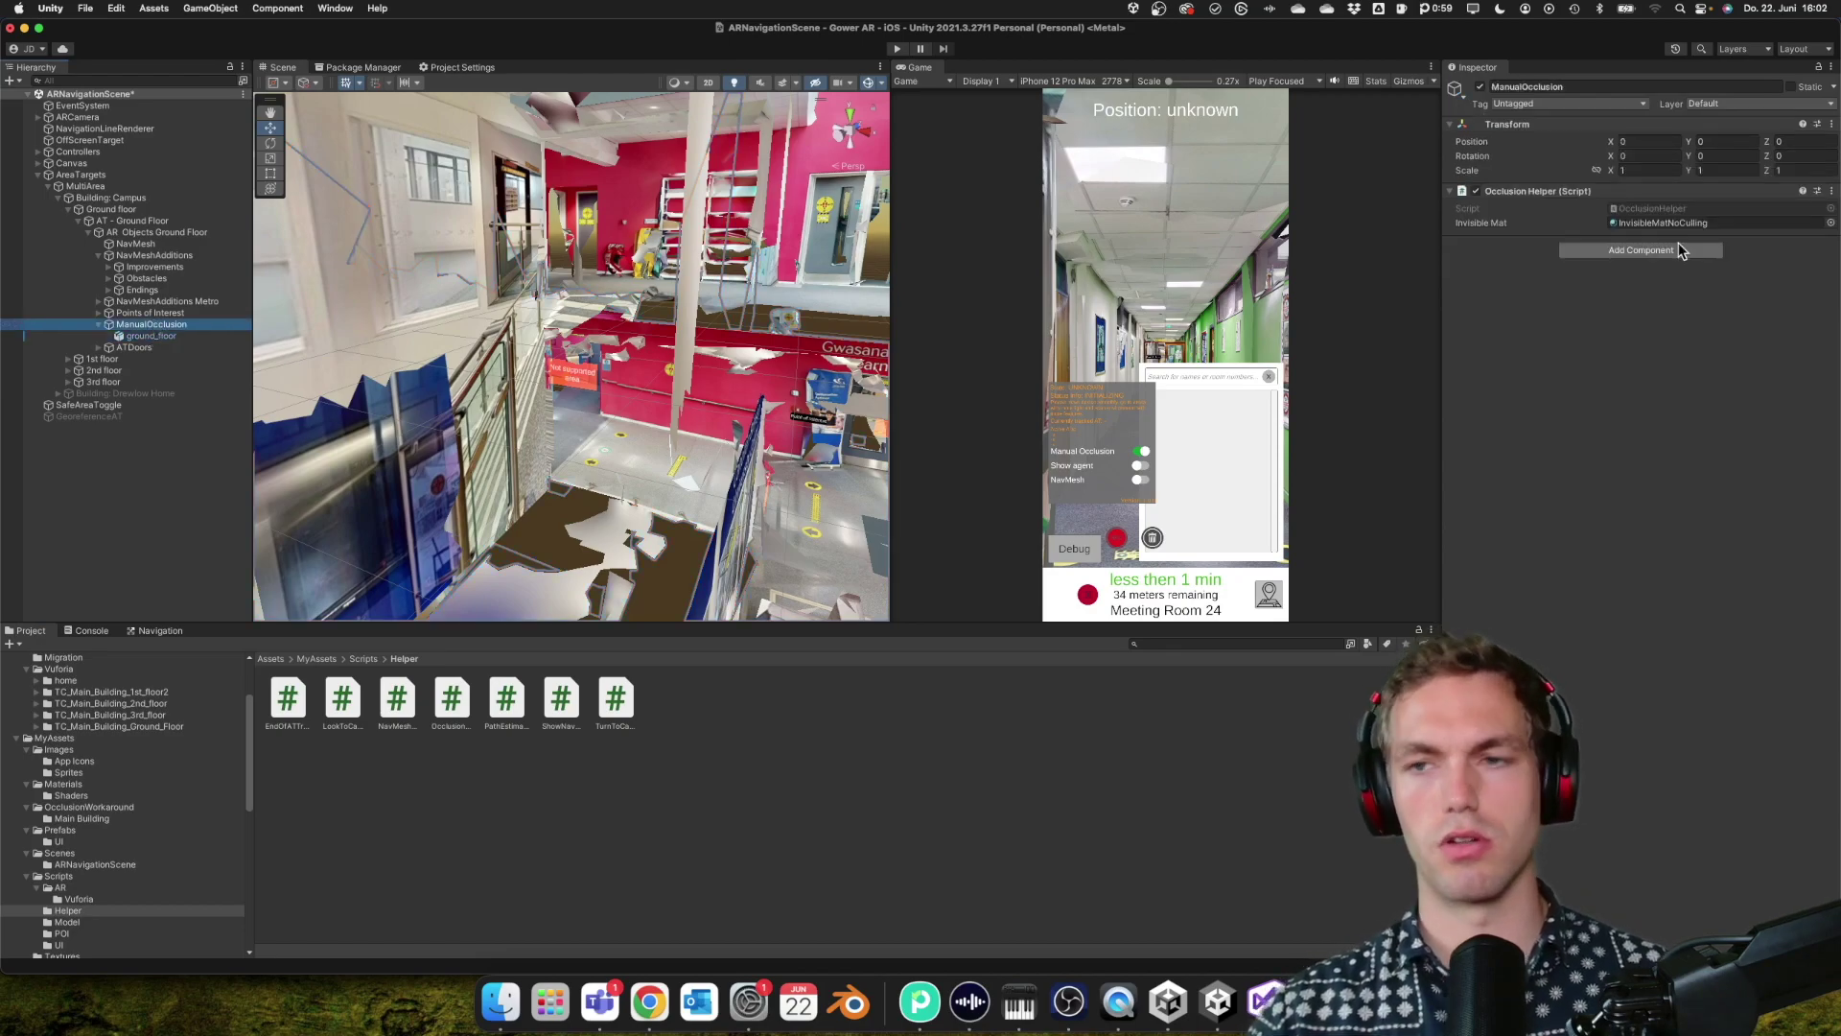
pyautogui.click(1669, 223)
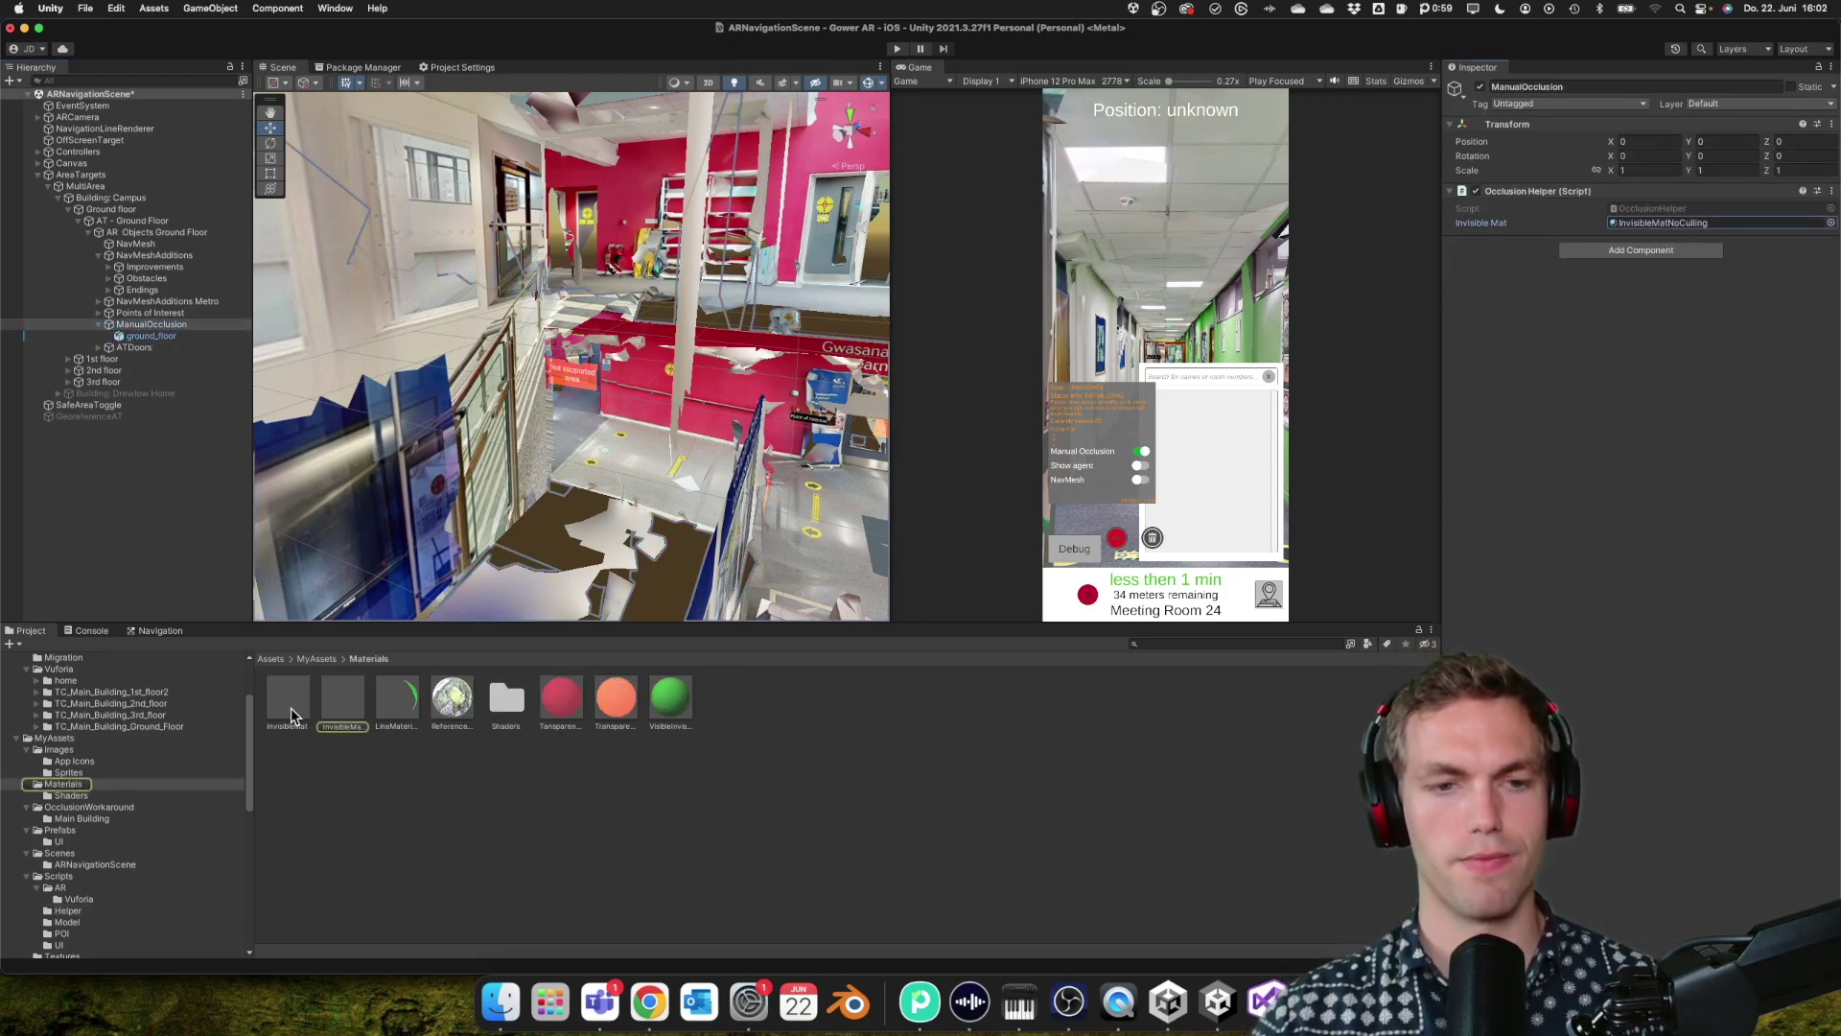
pyautogui.click(290, 709)
# - Look around the staircase with AT - Ground Floor selected, then collapse AR Objects Ground Floor
pyautogui.moveTo(576, 531); pyautogui.dragTo(105, 491, button='right')
pyautogui.click(503, 393)
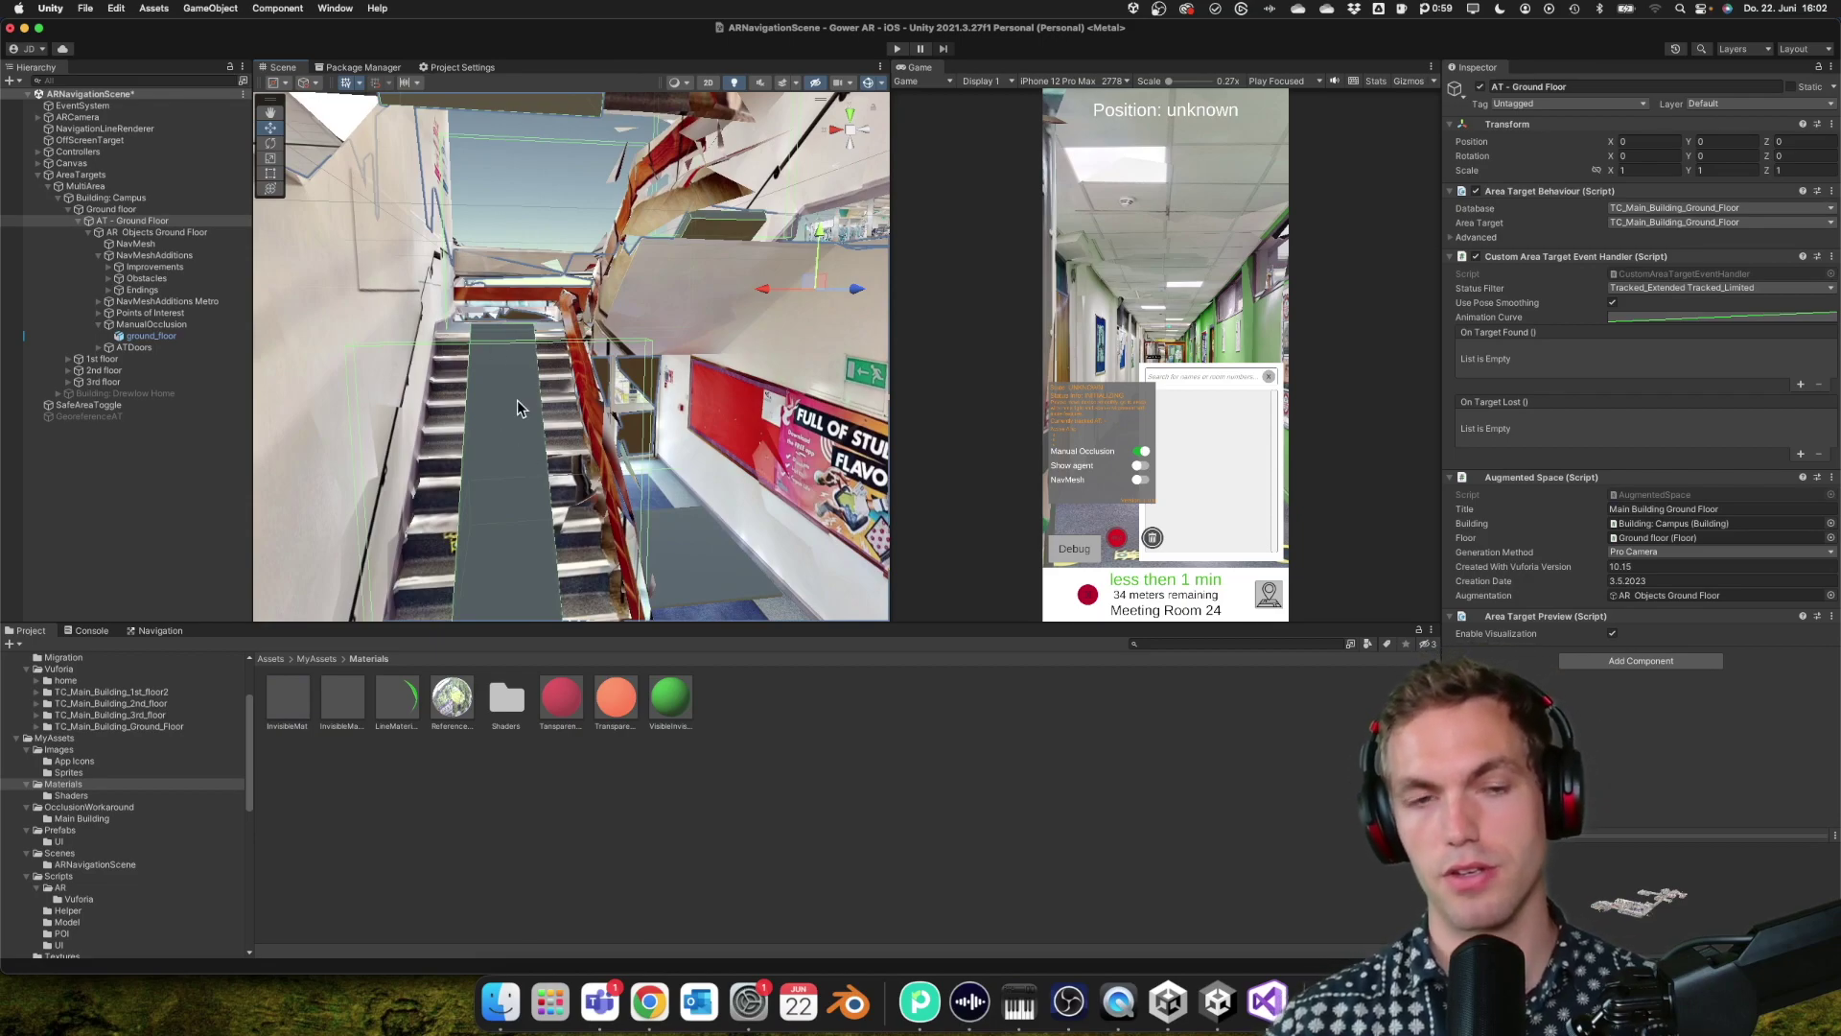
pyautogui.moveTo(516, 401); pyautogui.dragTo(554, 337, button='right')
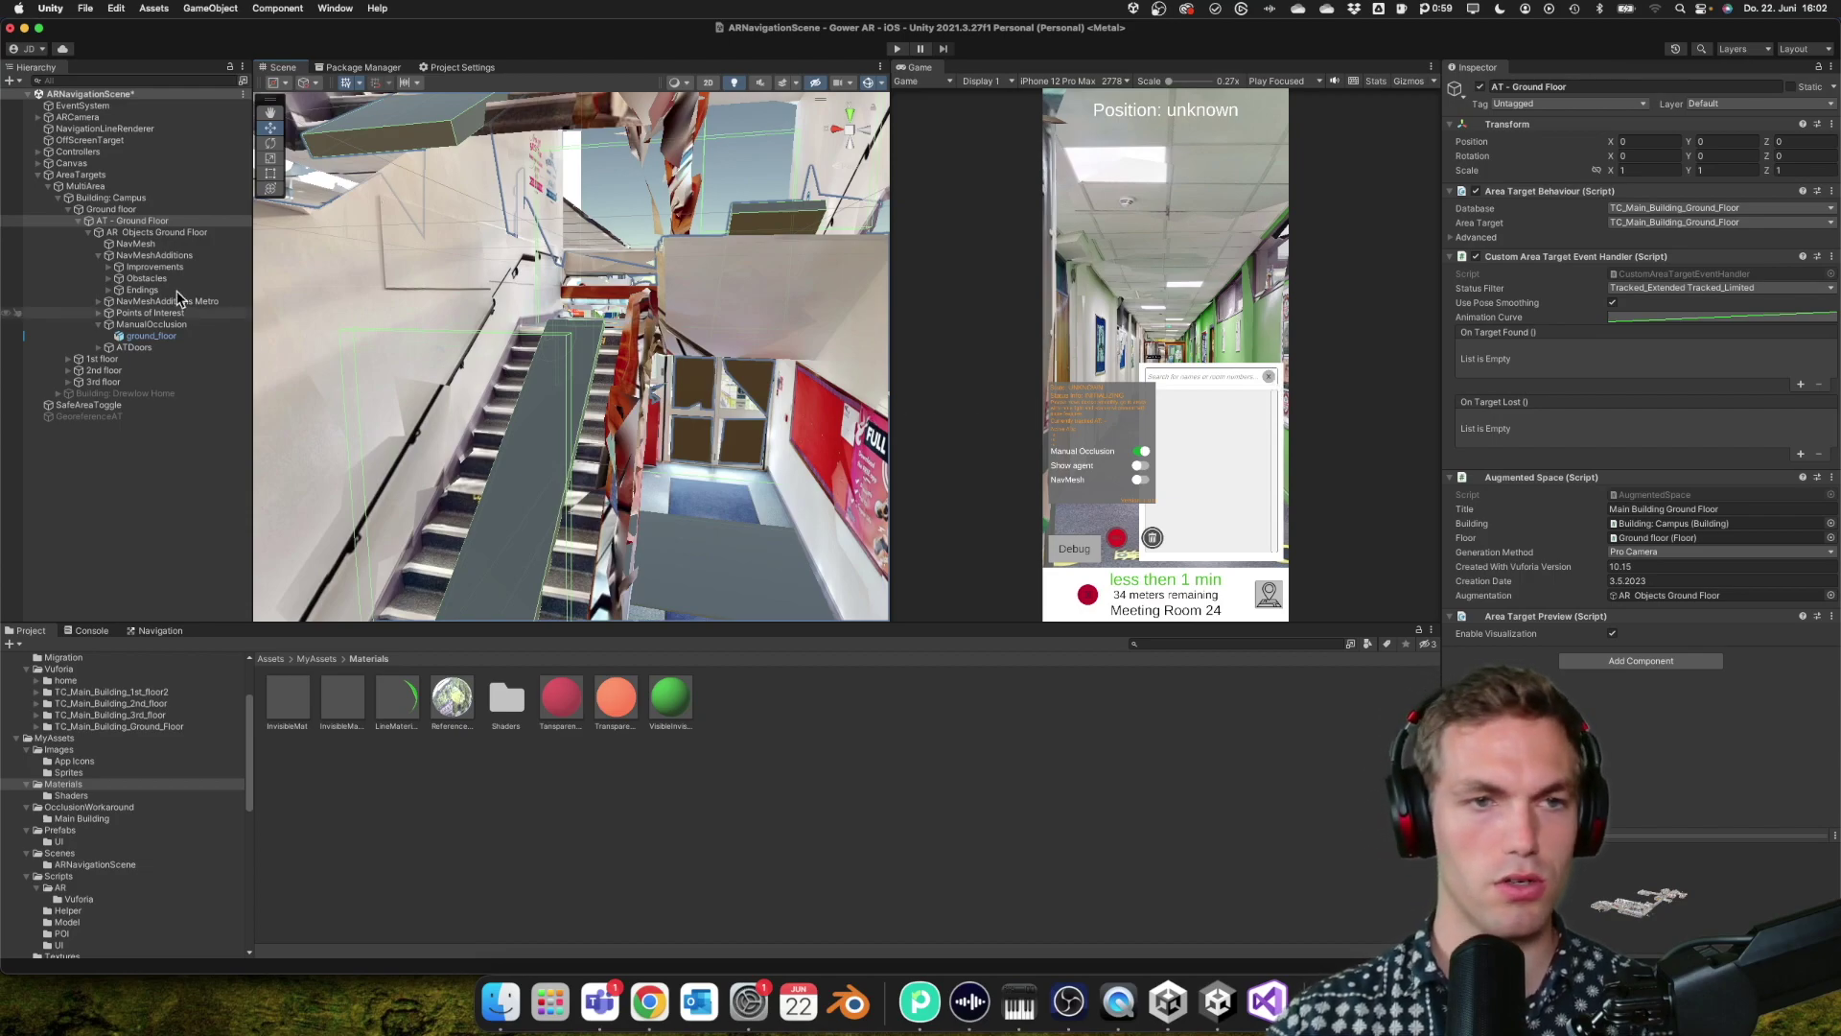
pyautogui.click(146, 337)
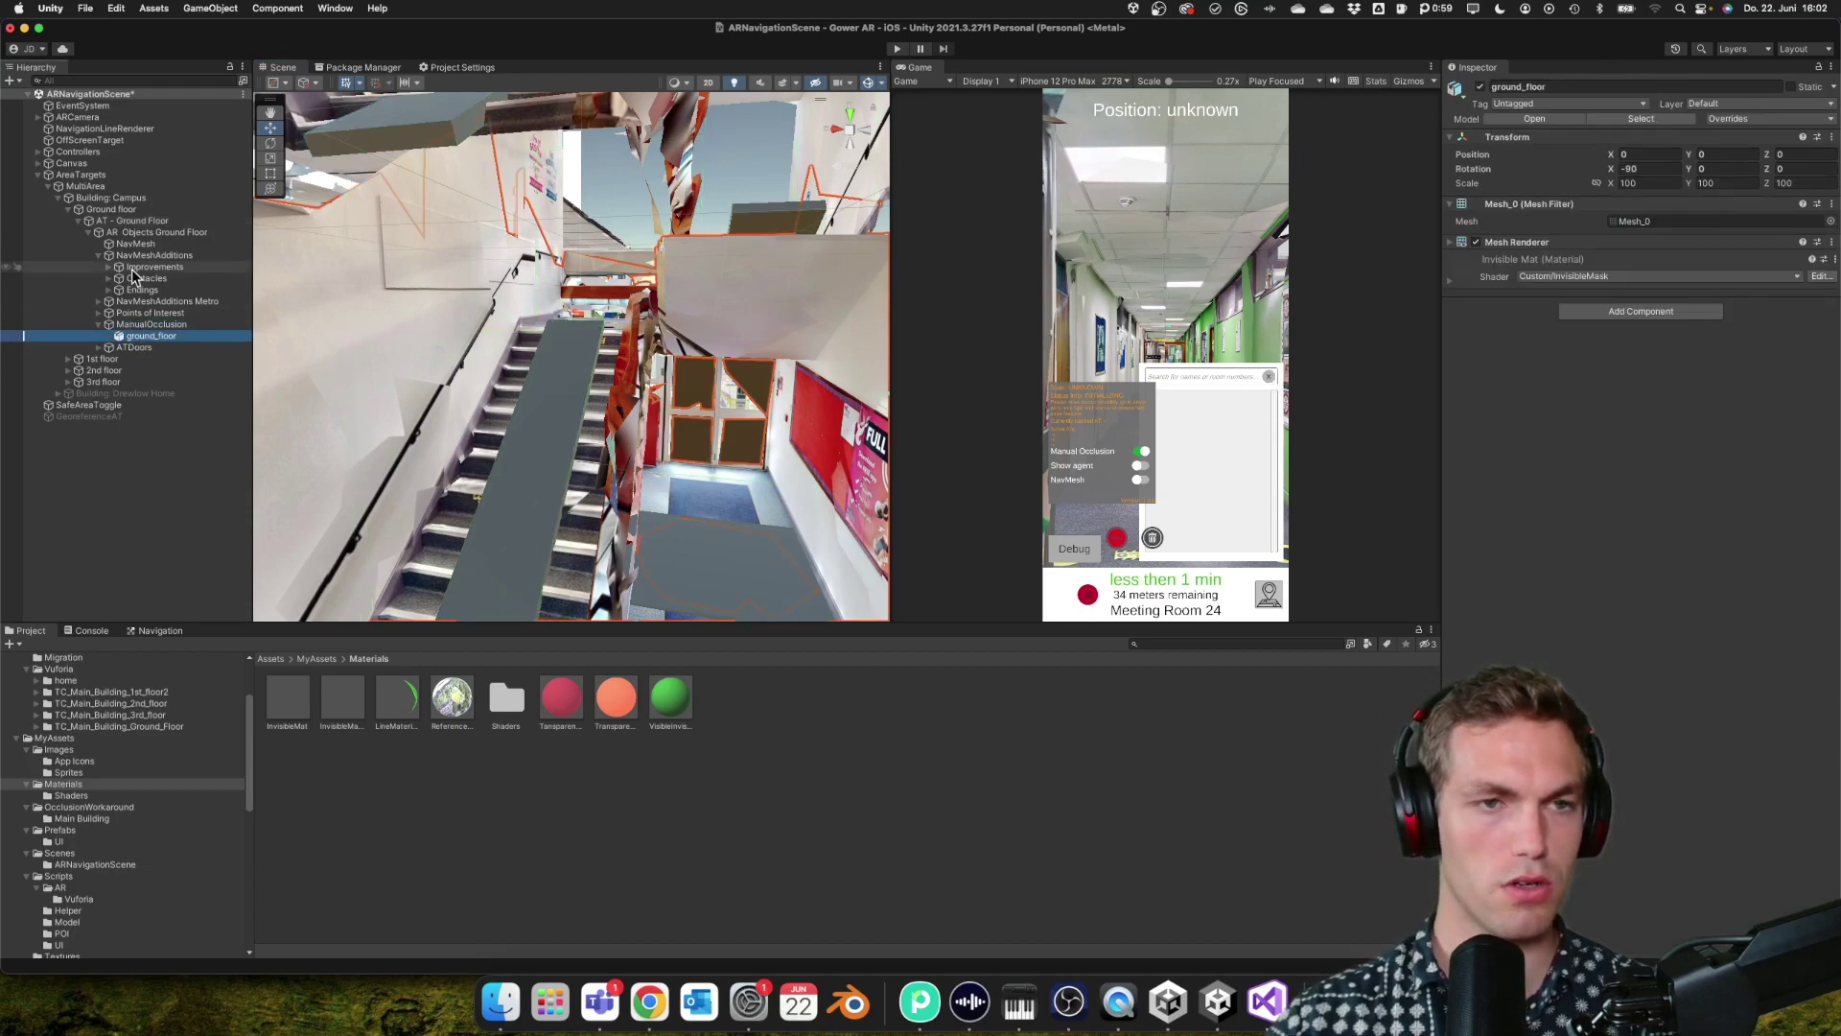
pyautogui.click(88, 232)
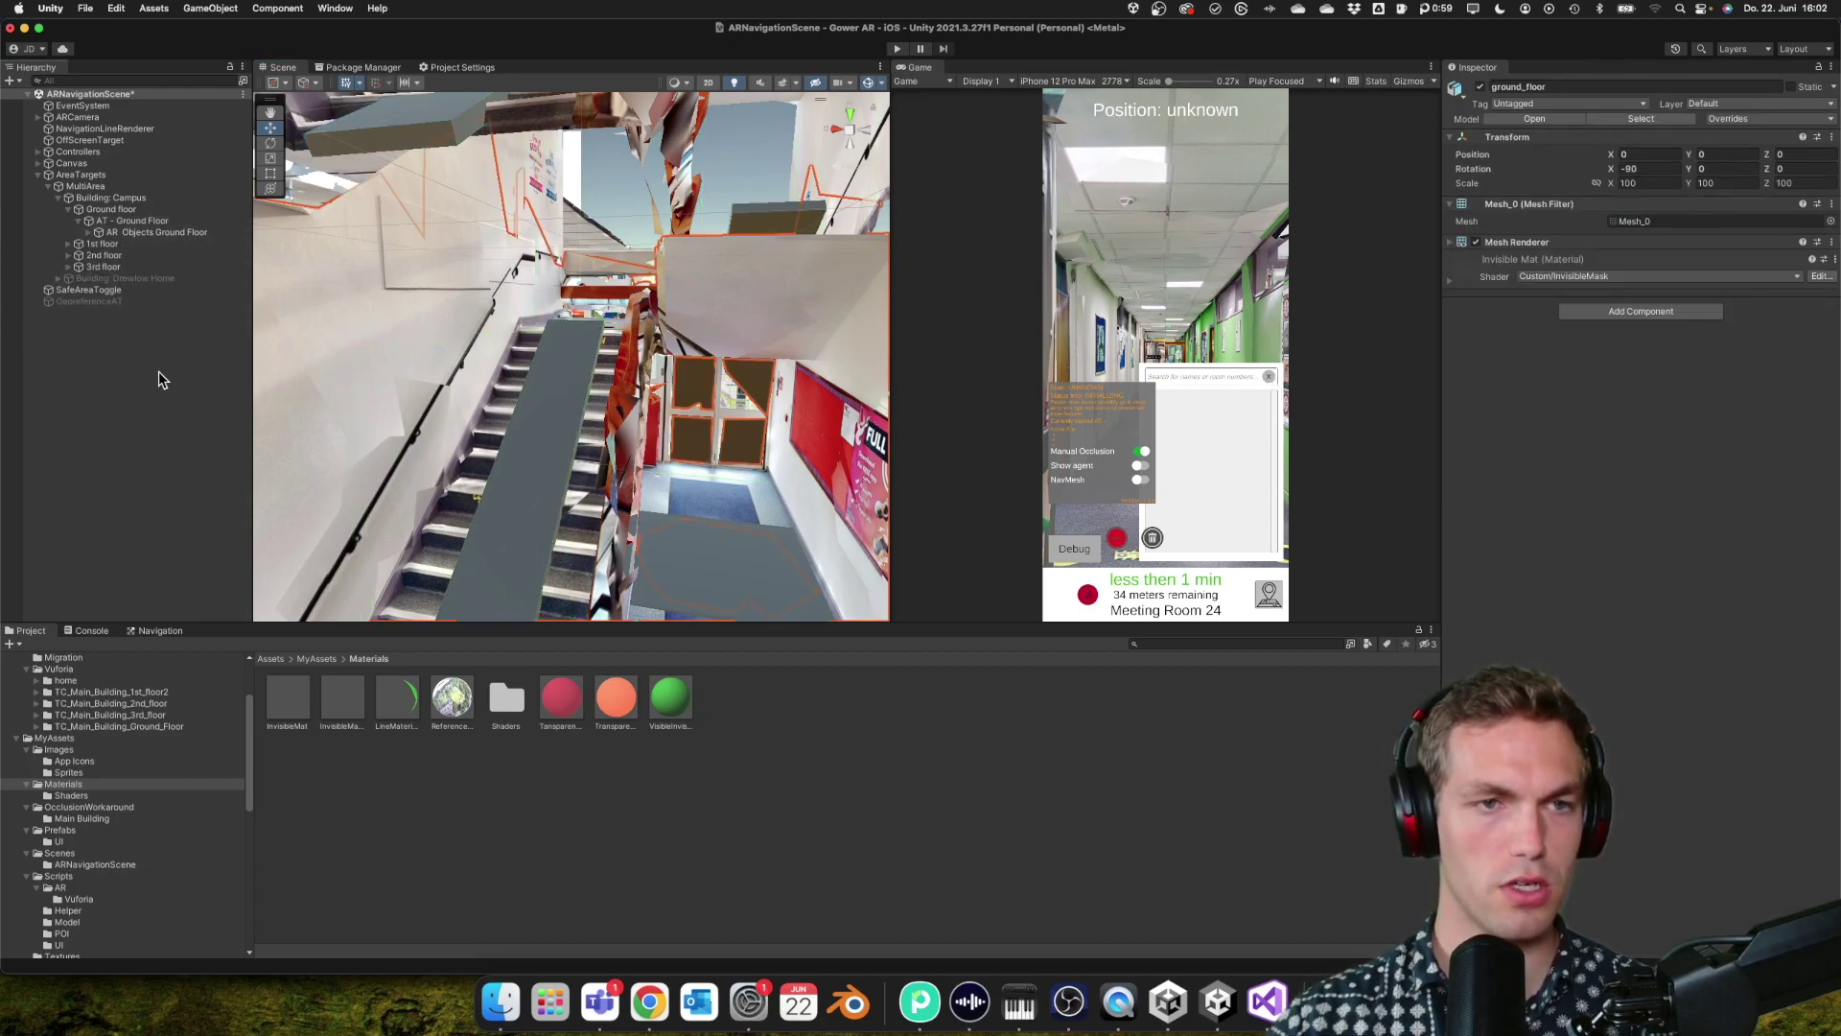
pyautogui.click(649, 1002)
# - Scroll to the next-video poll and highlight its 'AR objects in multiple Area Targets' option
pyautogui.scroll(15, 548, 414)
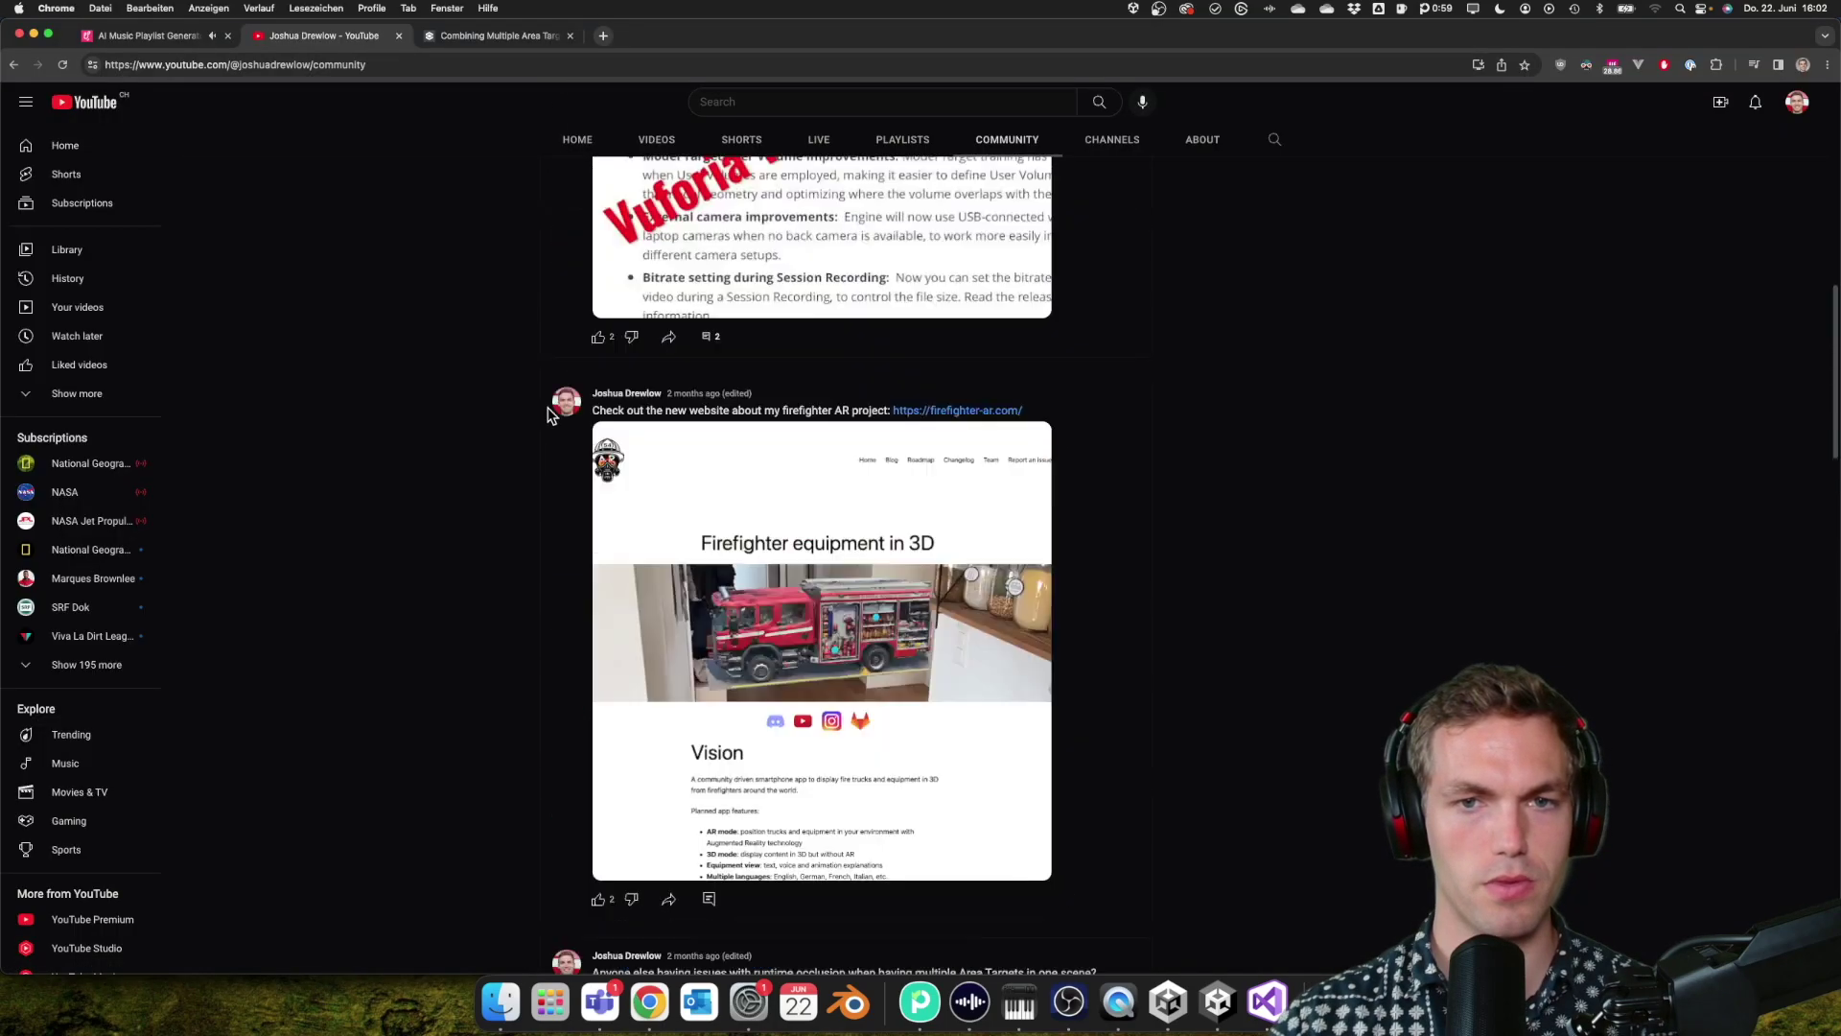
pyautogui.scroll(-12, 548, 414)
pyautogui.scroll(-13, 547, 415)
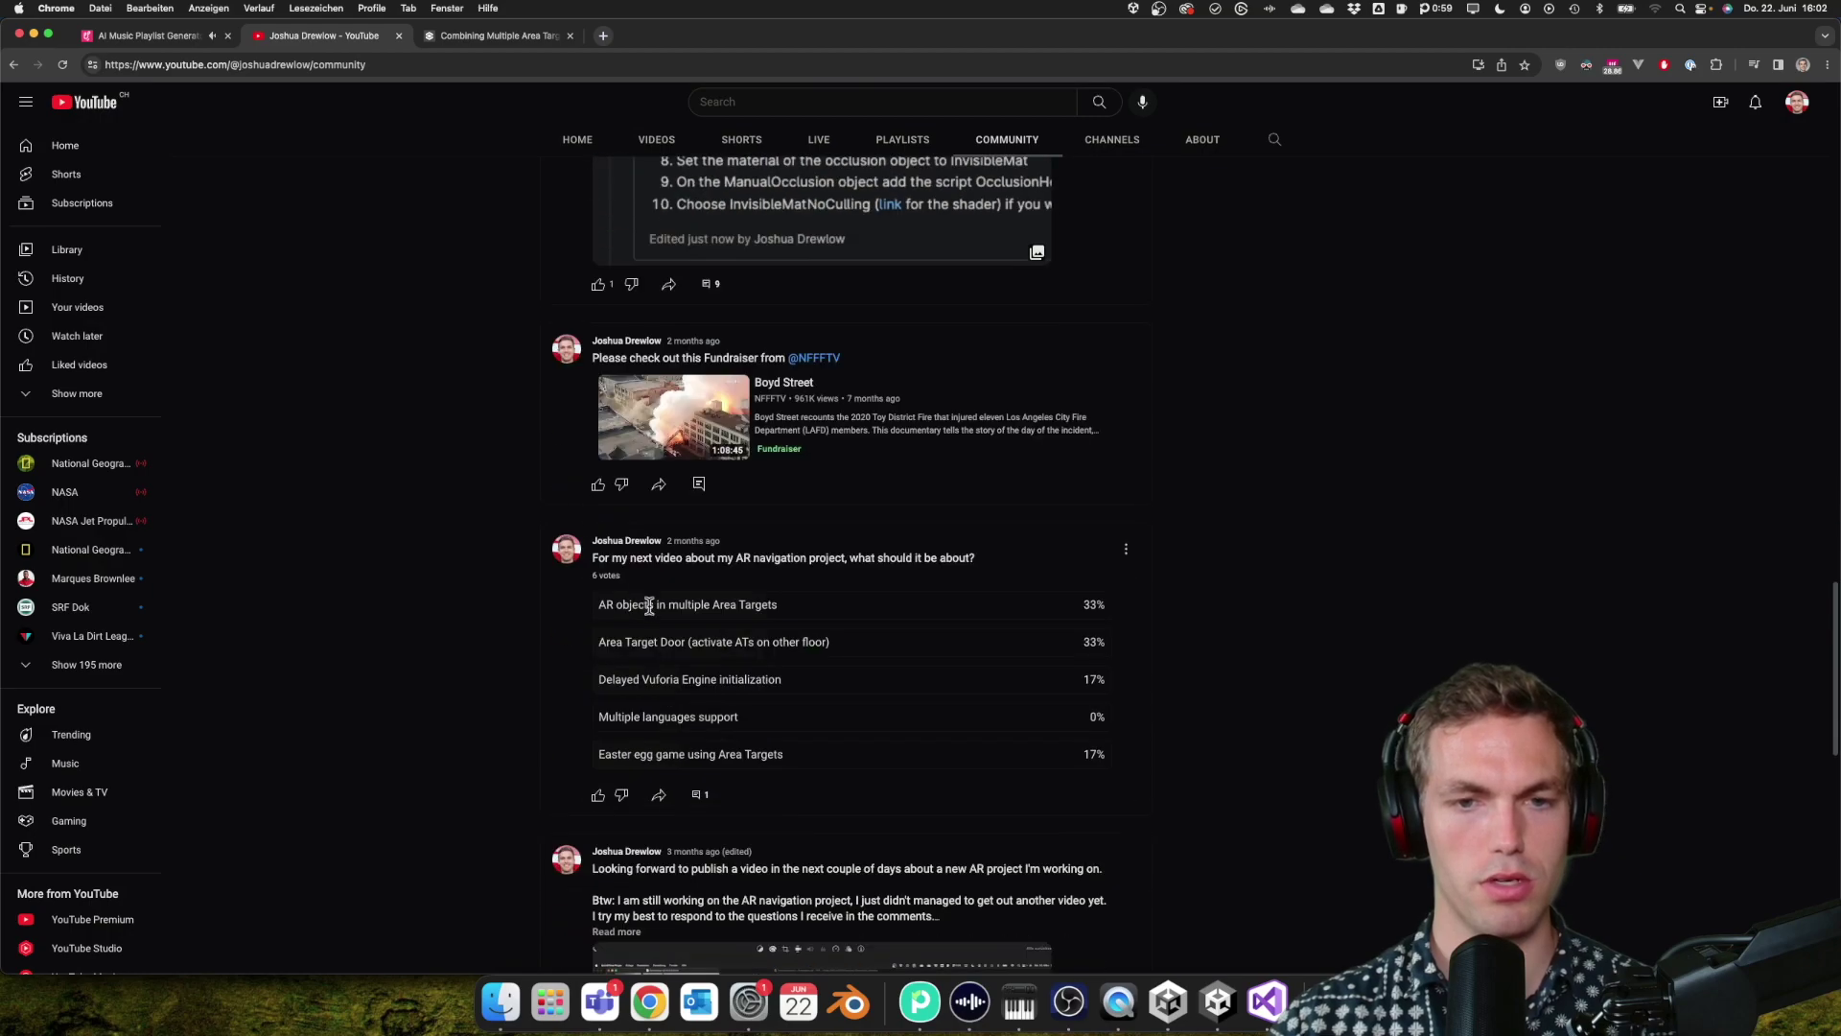
pyautogui.tripleClick(668, 618)
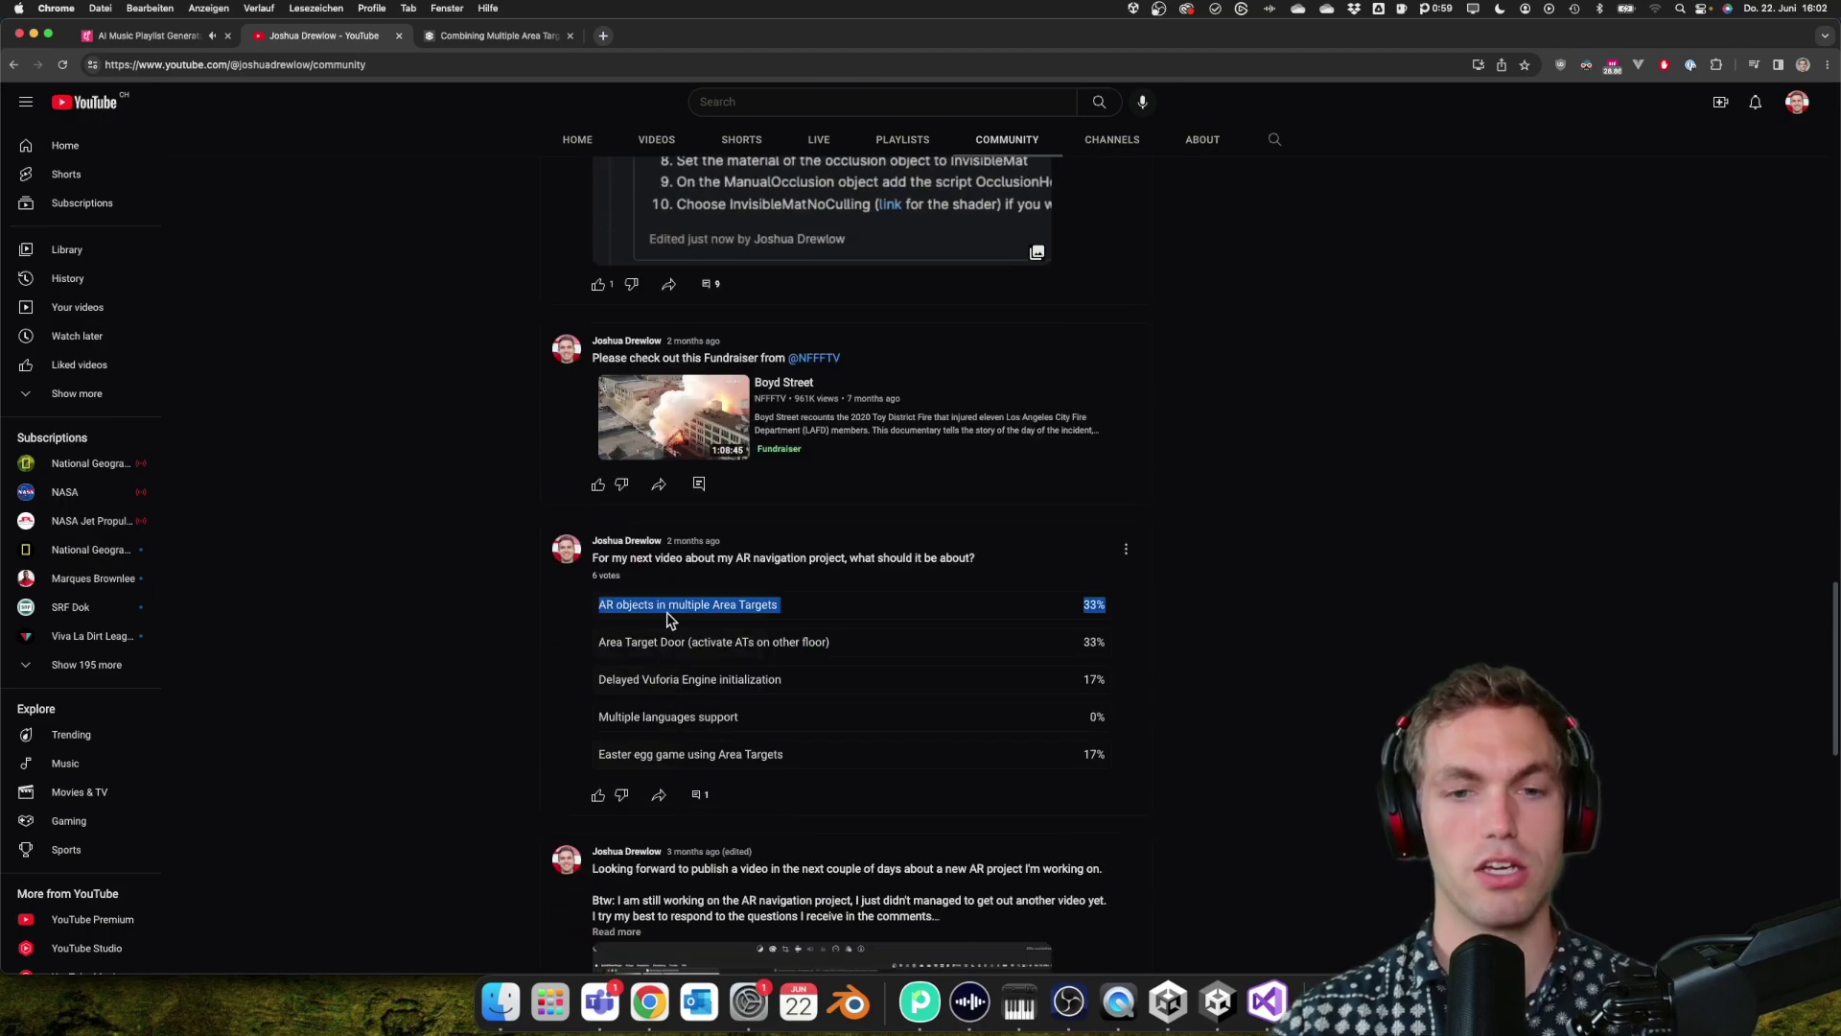
pyautogui.keyDown('shift'); pyautogui.click(764, 608); pyautogui.keyUp('shift')
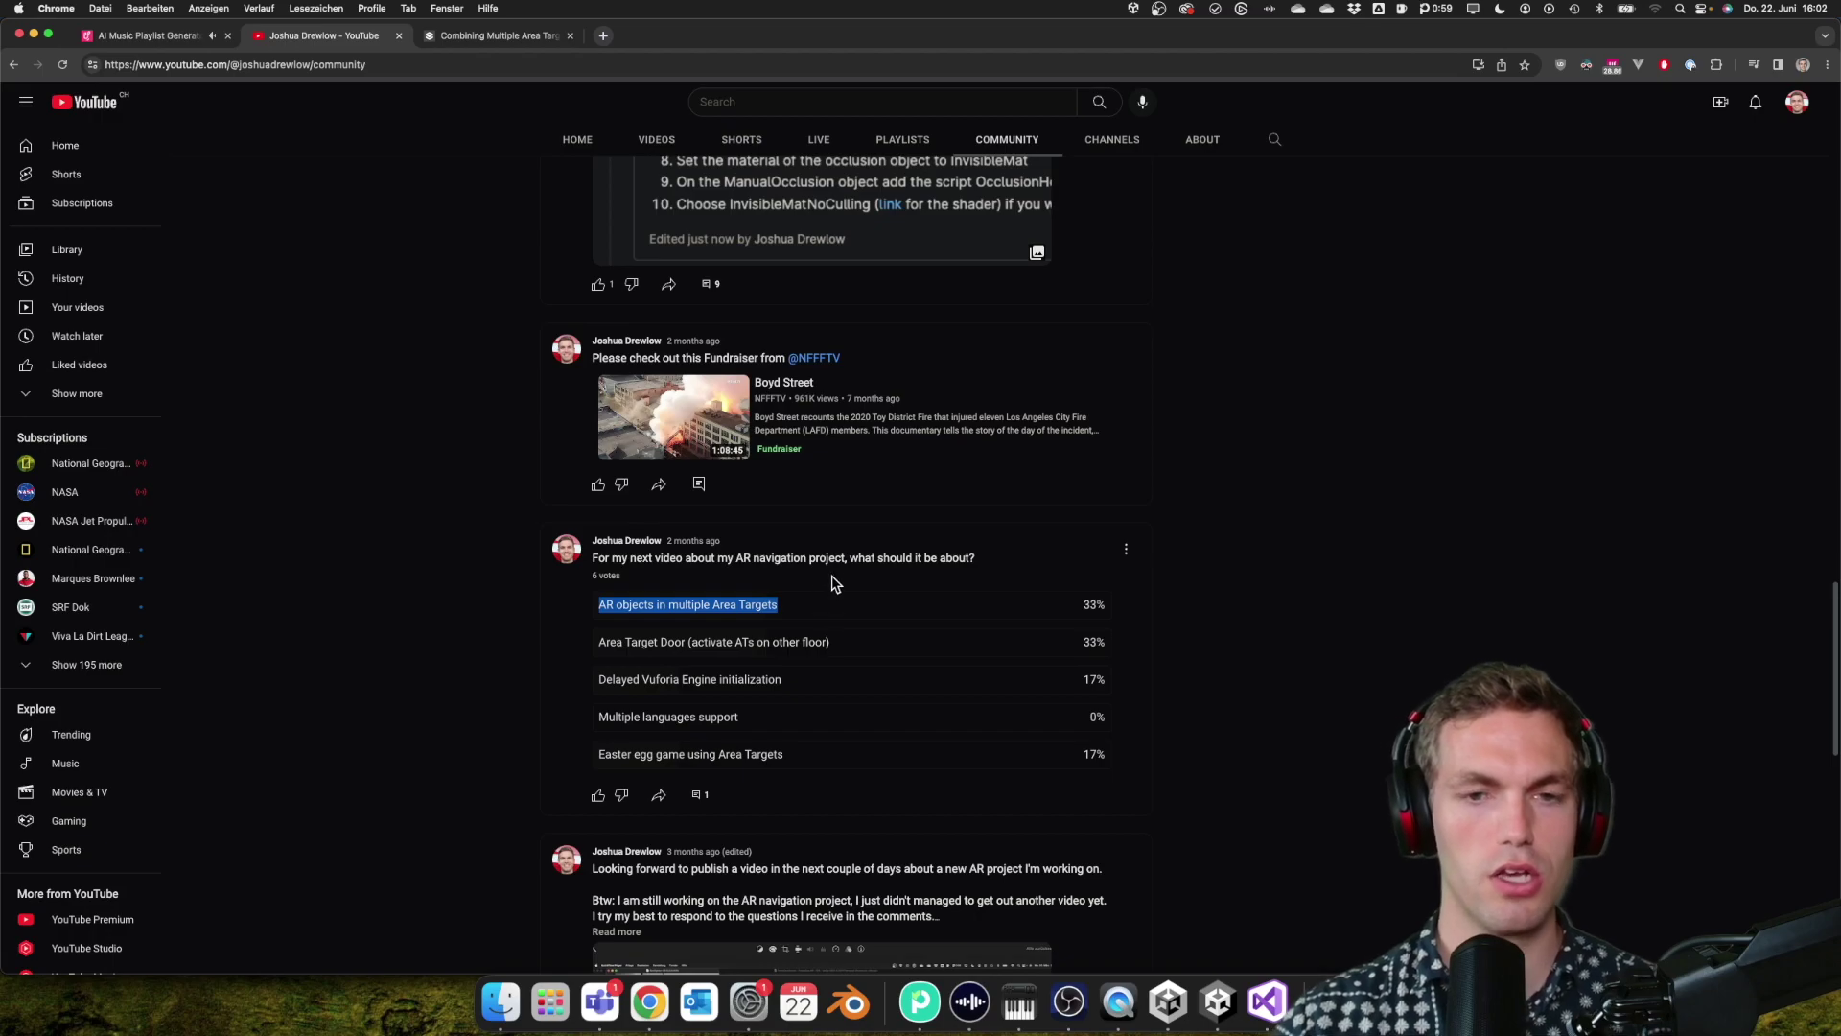
pyautogui.press('super+Tab')
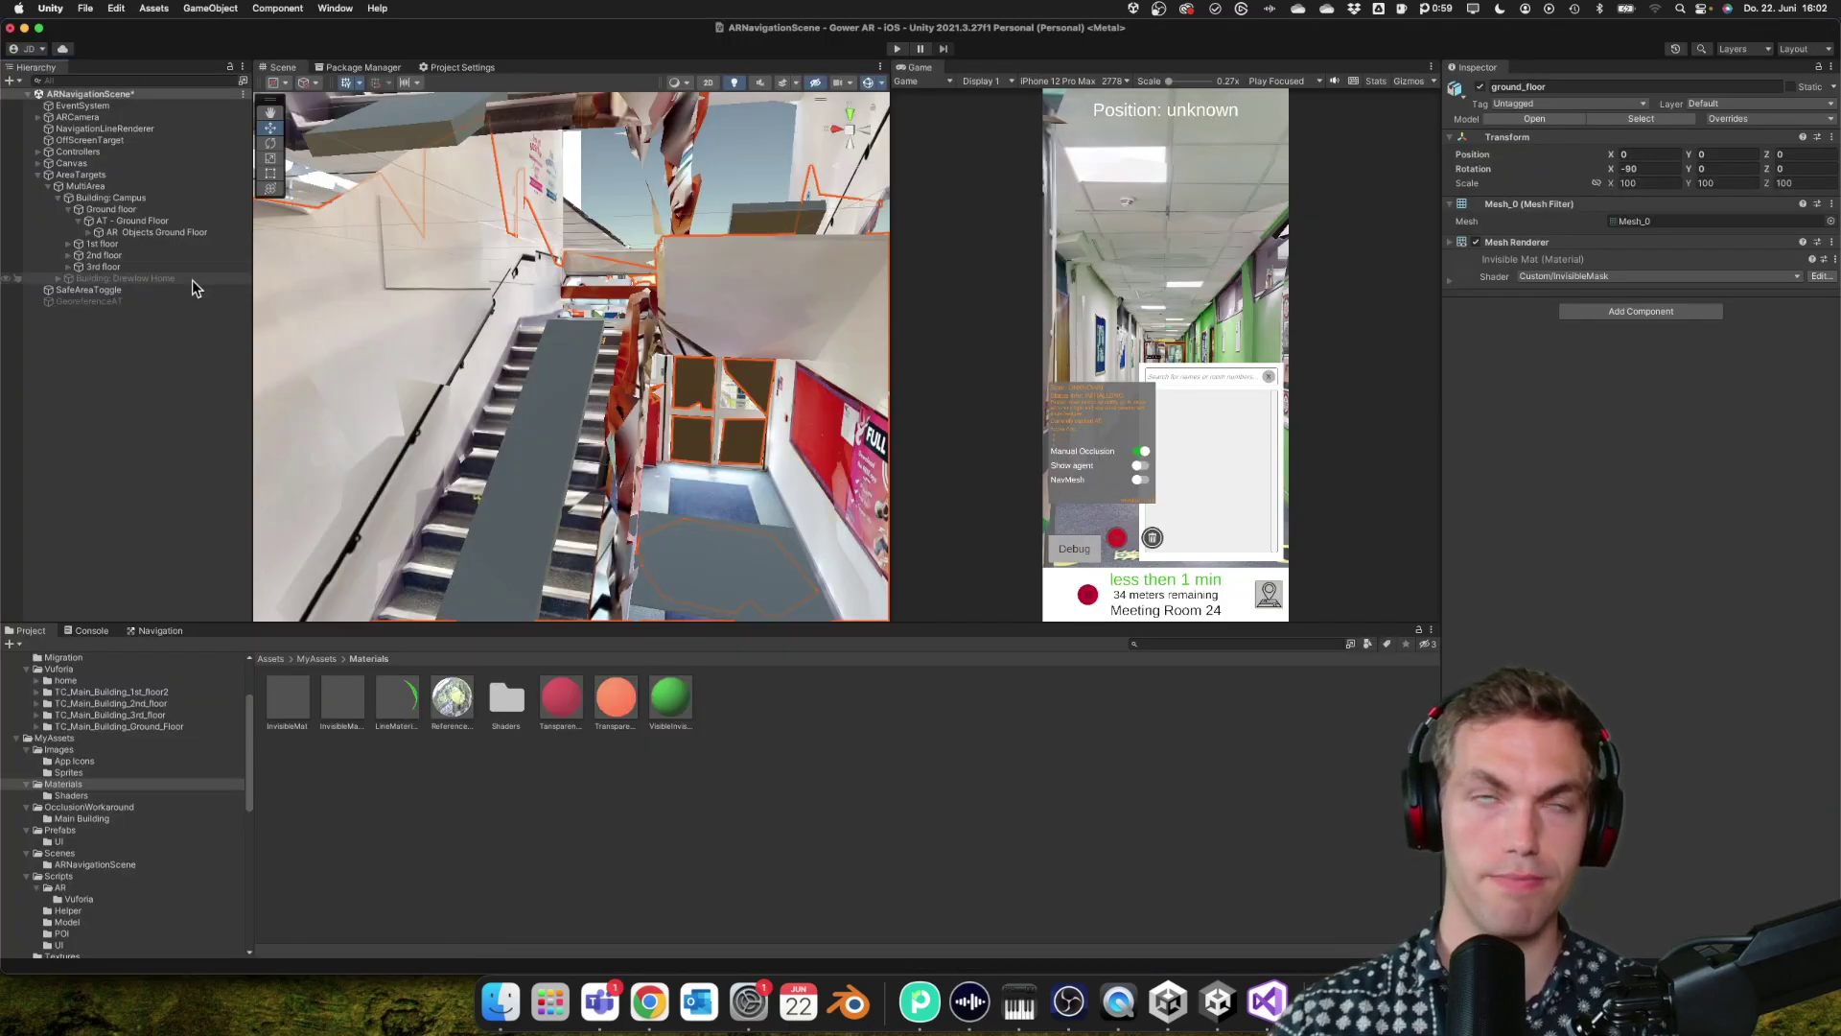
# - Review AT - Ground Floor and its AR Objects Ground Floor children, then collapse them
pyautogui.click(78, 222)
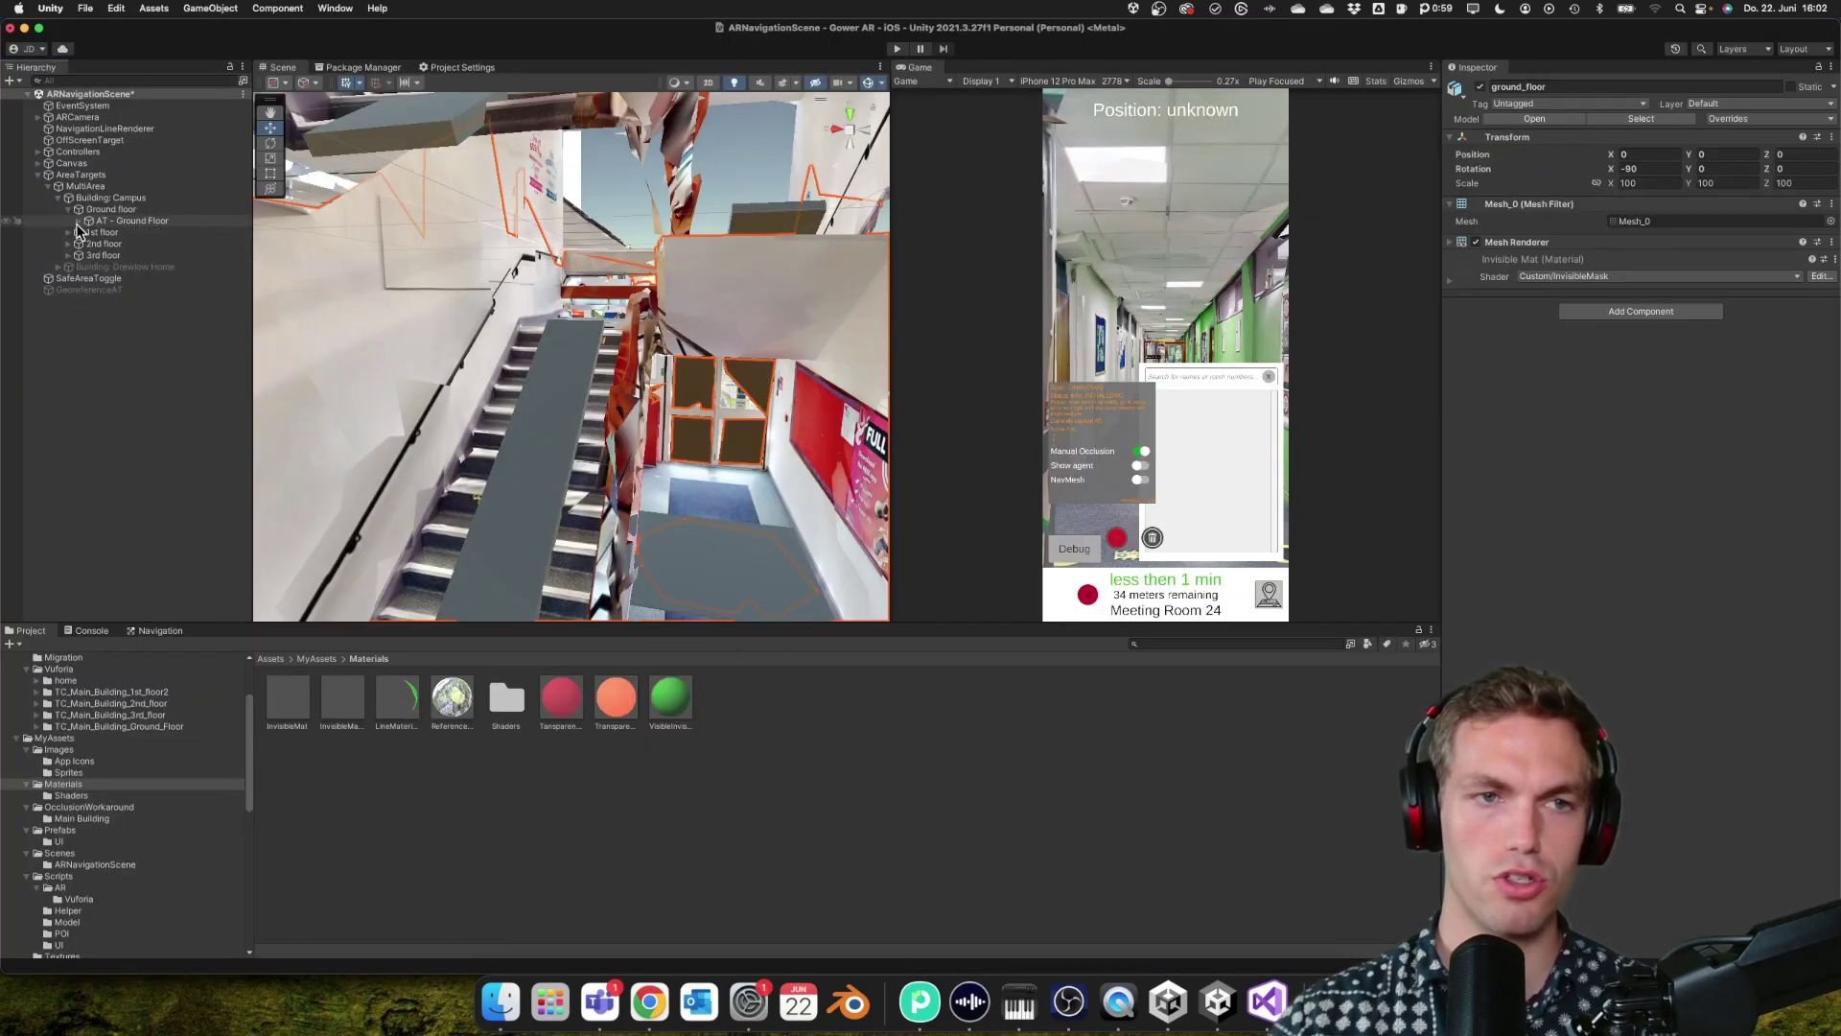
pyautogui.click(78, 221)
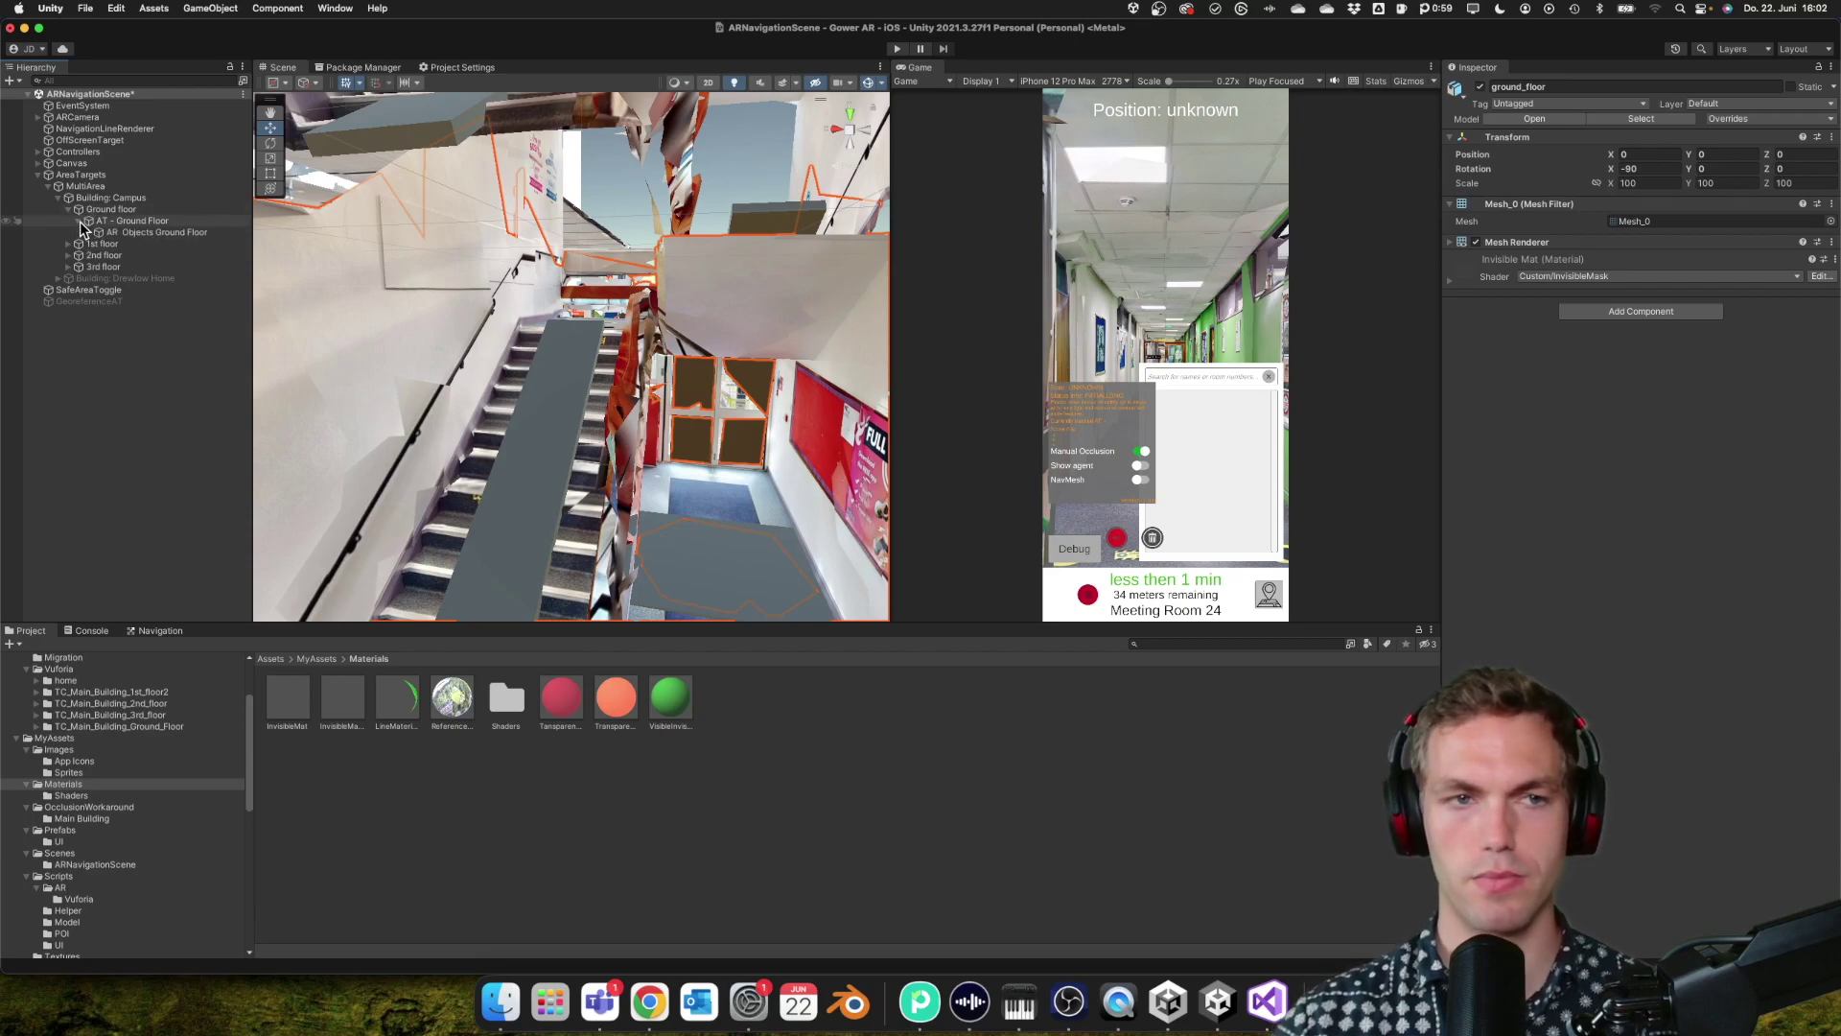
pyautogui.click(89, 233)
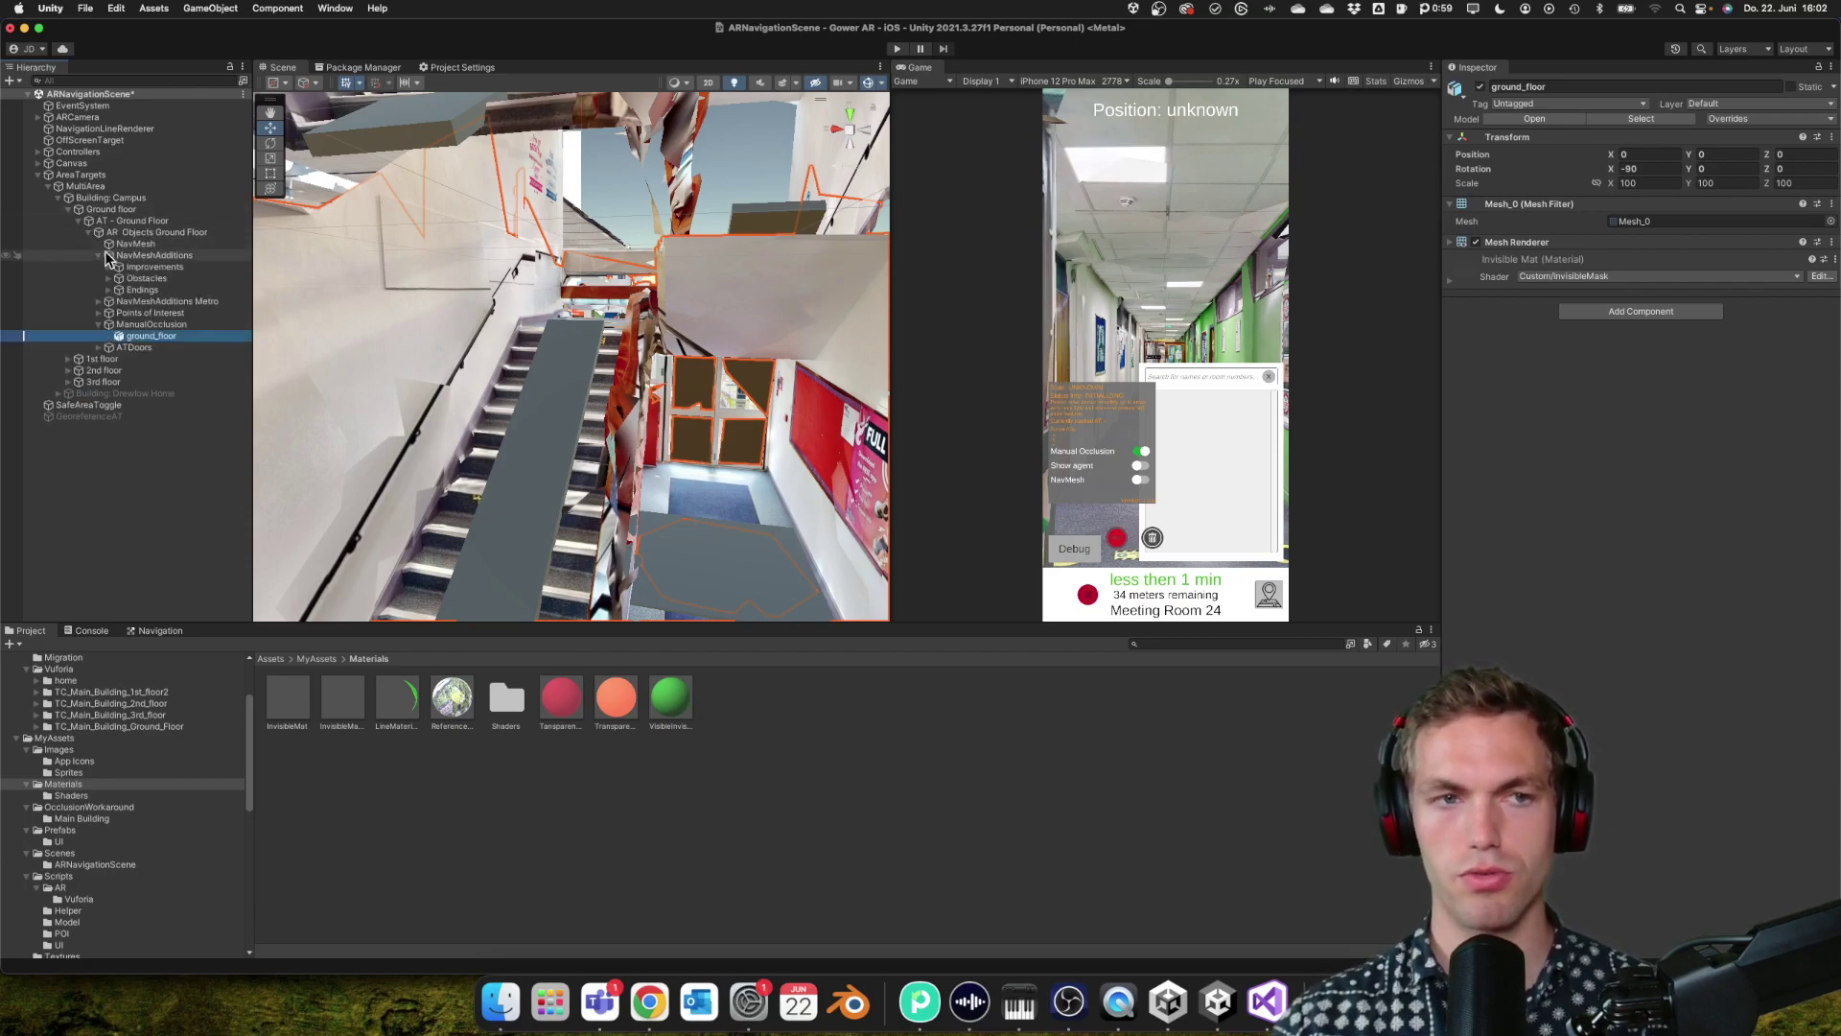
pyautogui.click(99, 256)
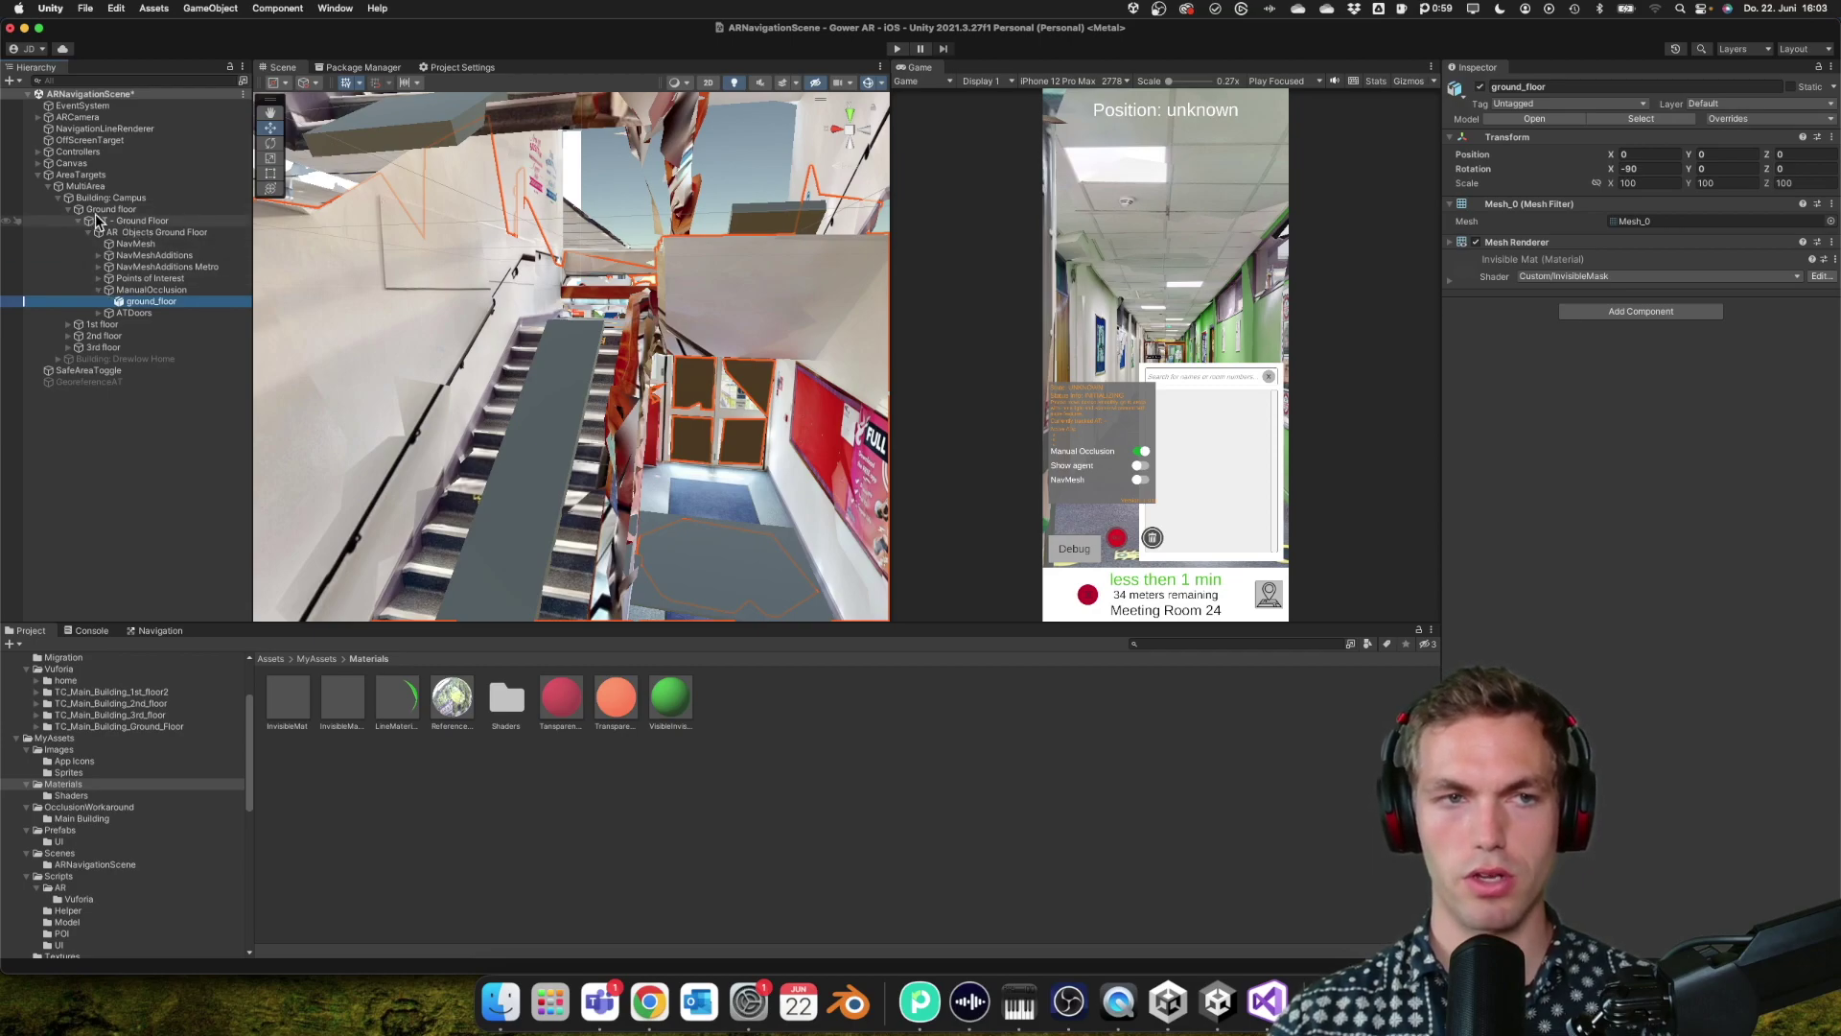
pyautogui.click(113, 221)
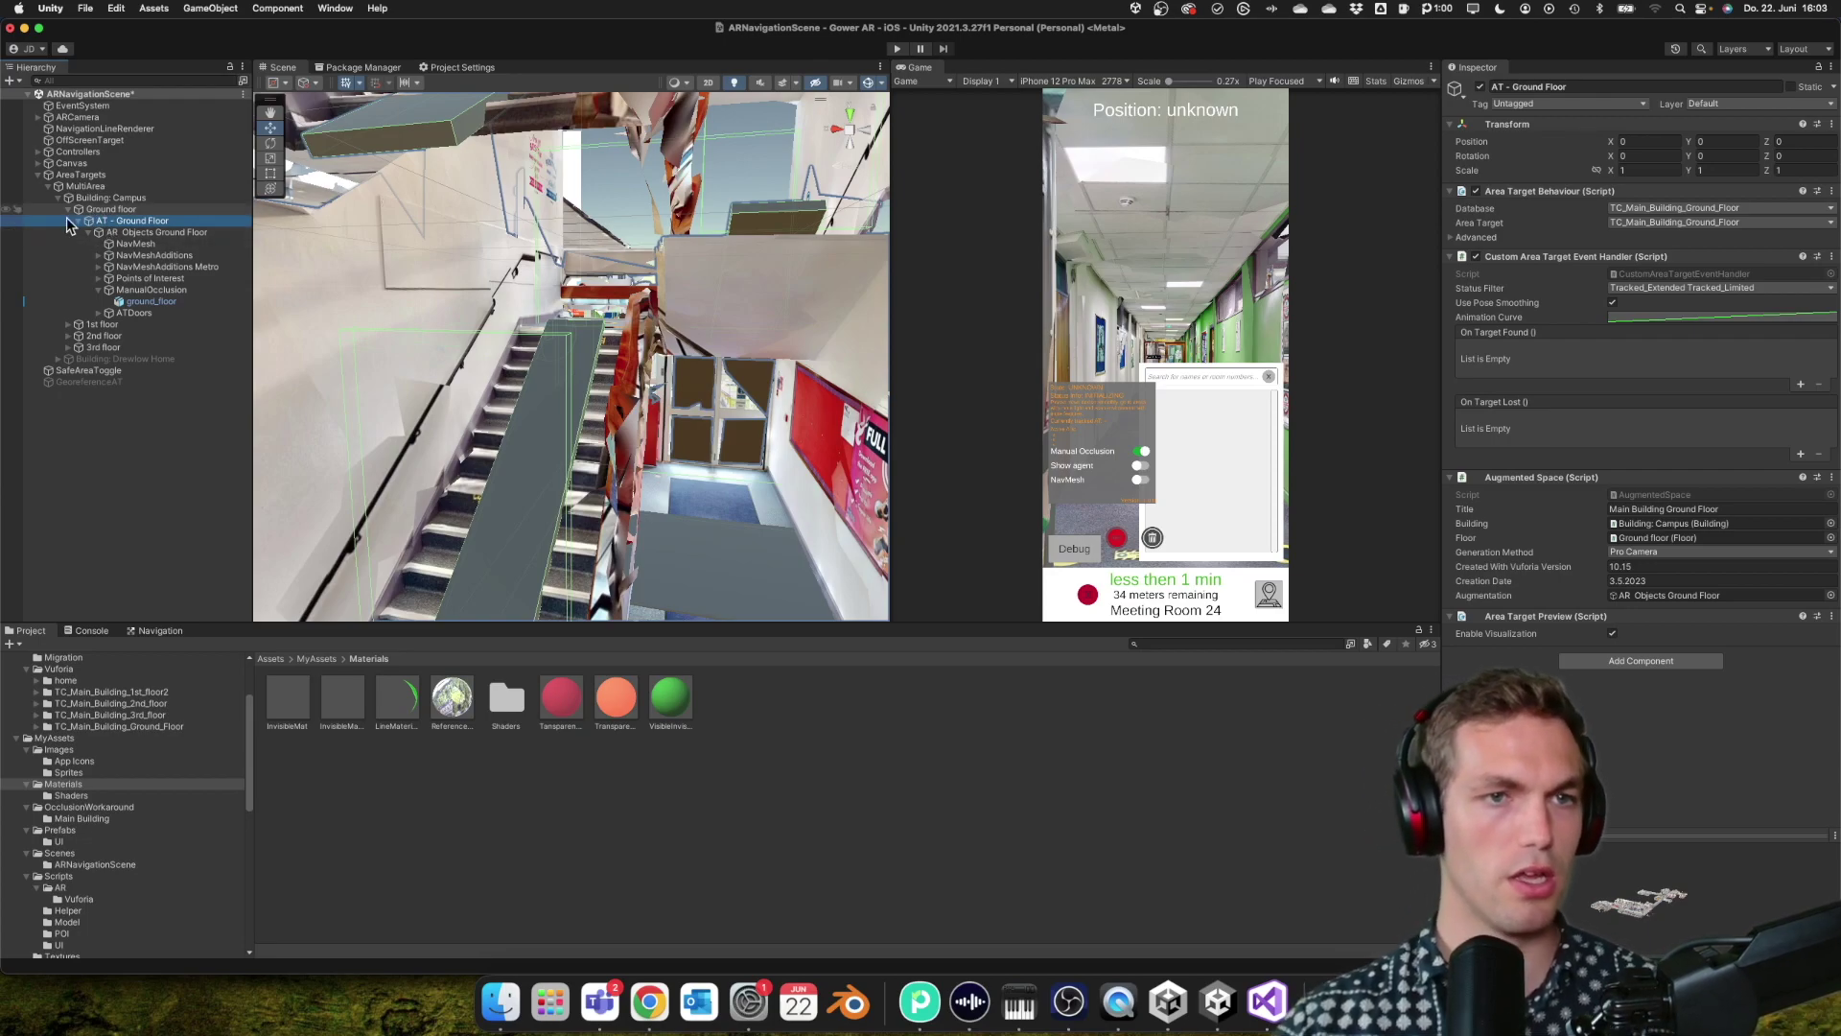
pyautogui.click(96, 233)
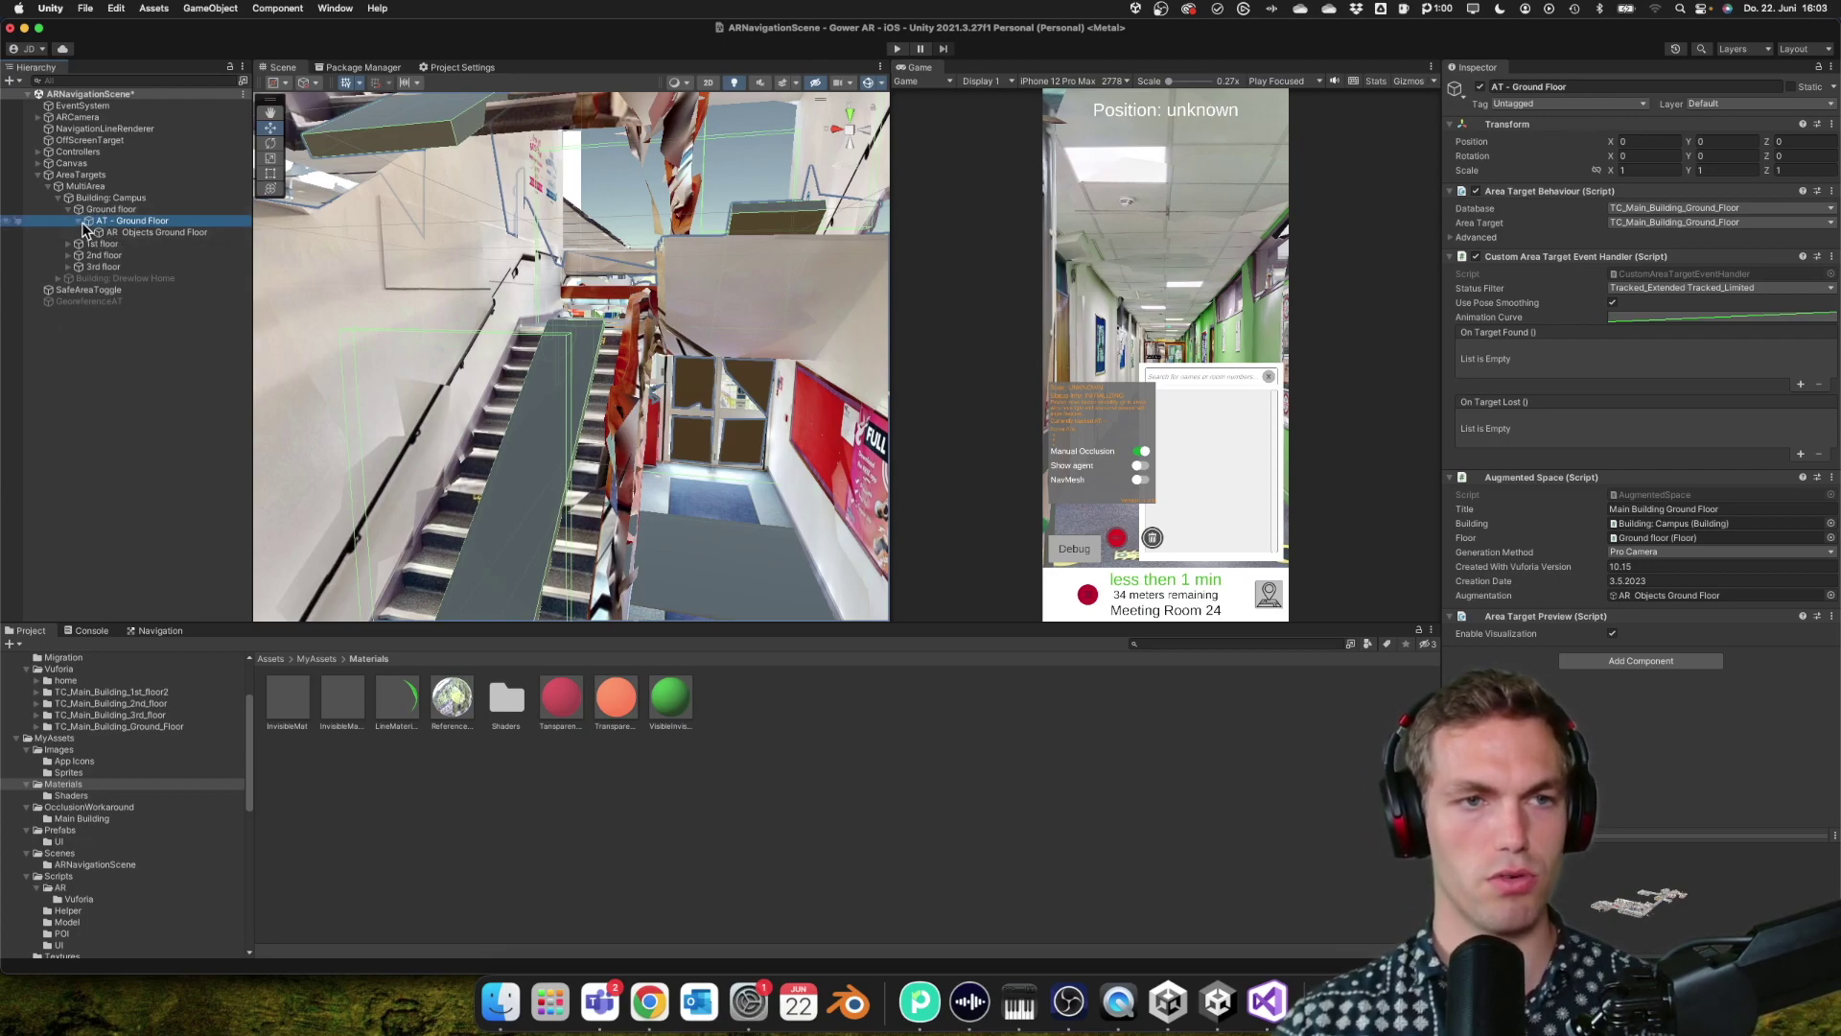
pyautogui.click(75, 221)
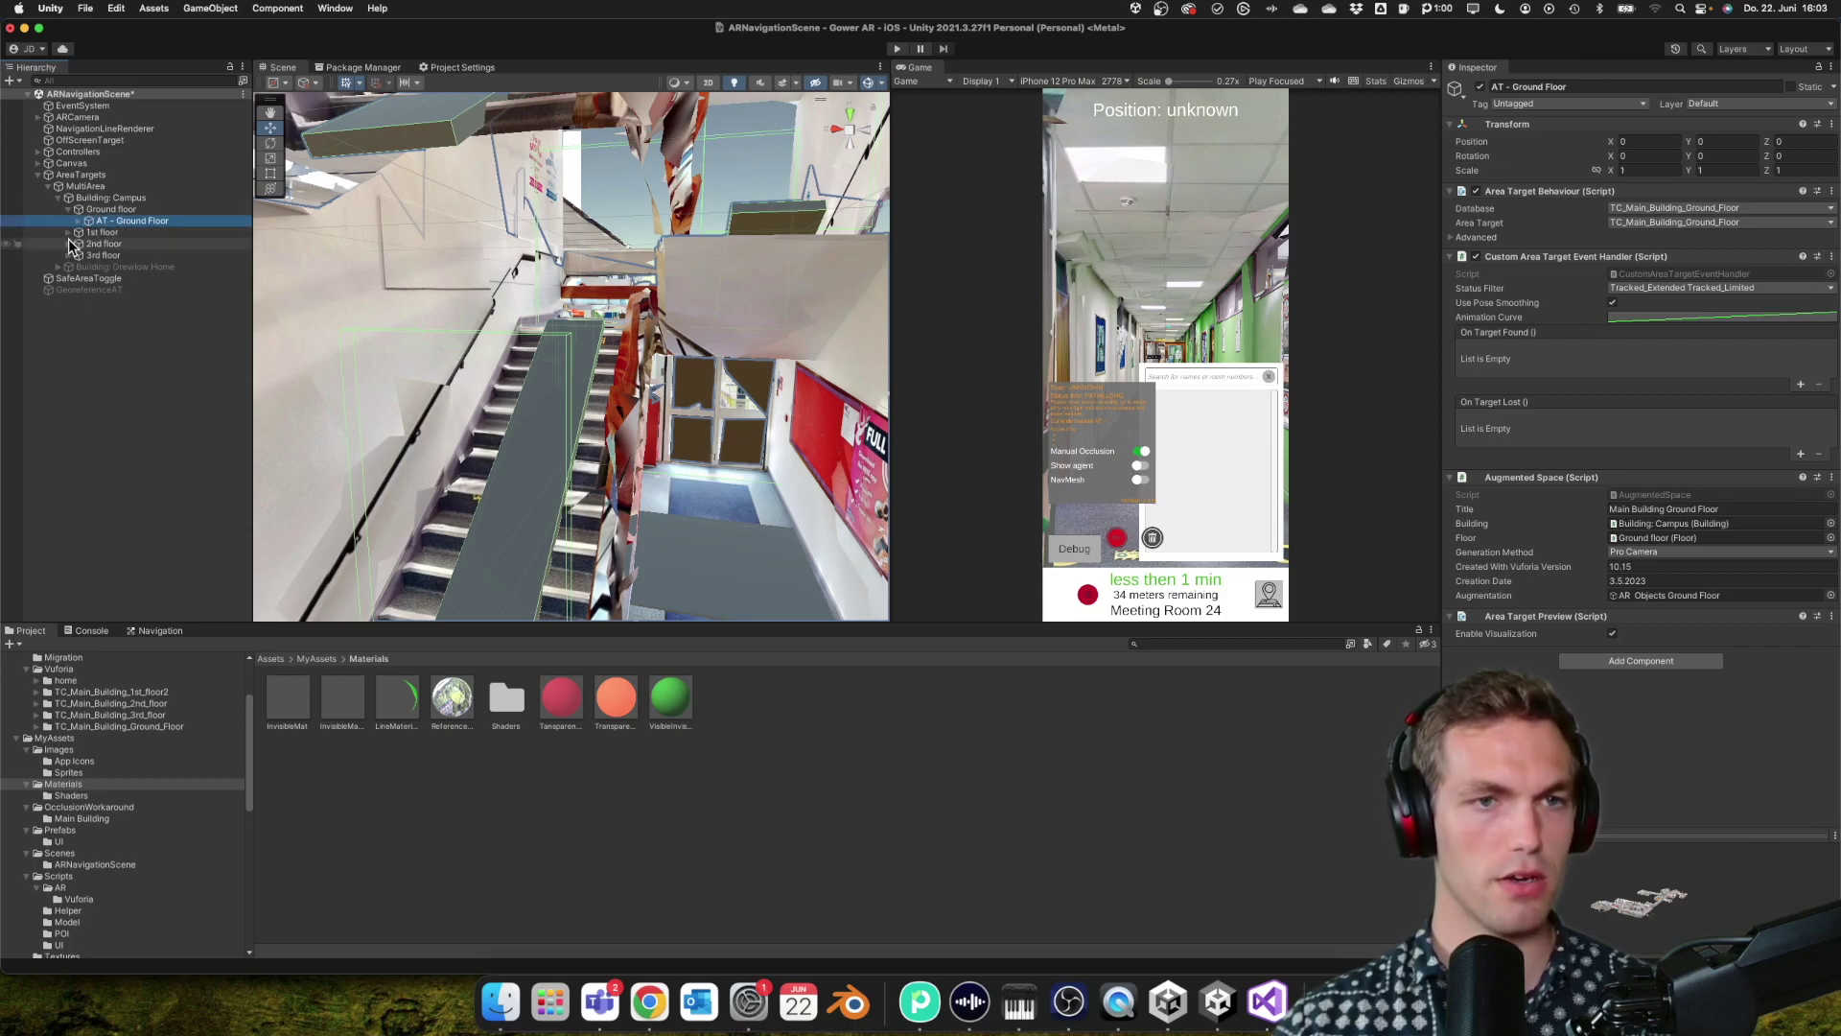
# - Expand the 1st, 2nd and 3rd floors to show each floor's area target
pyautogui.click(67, 232)
pyautogui.click(93, 244)
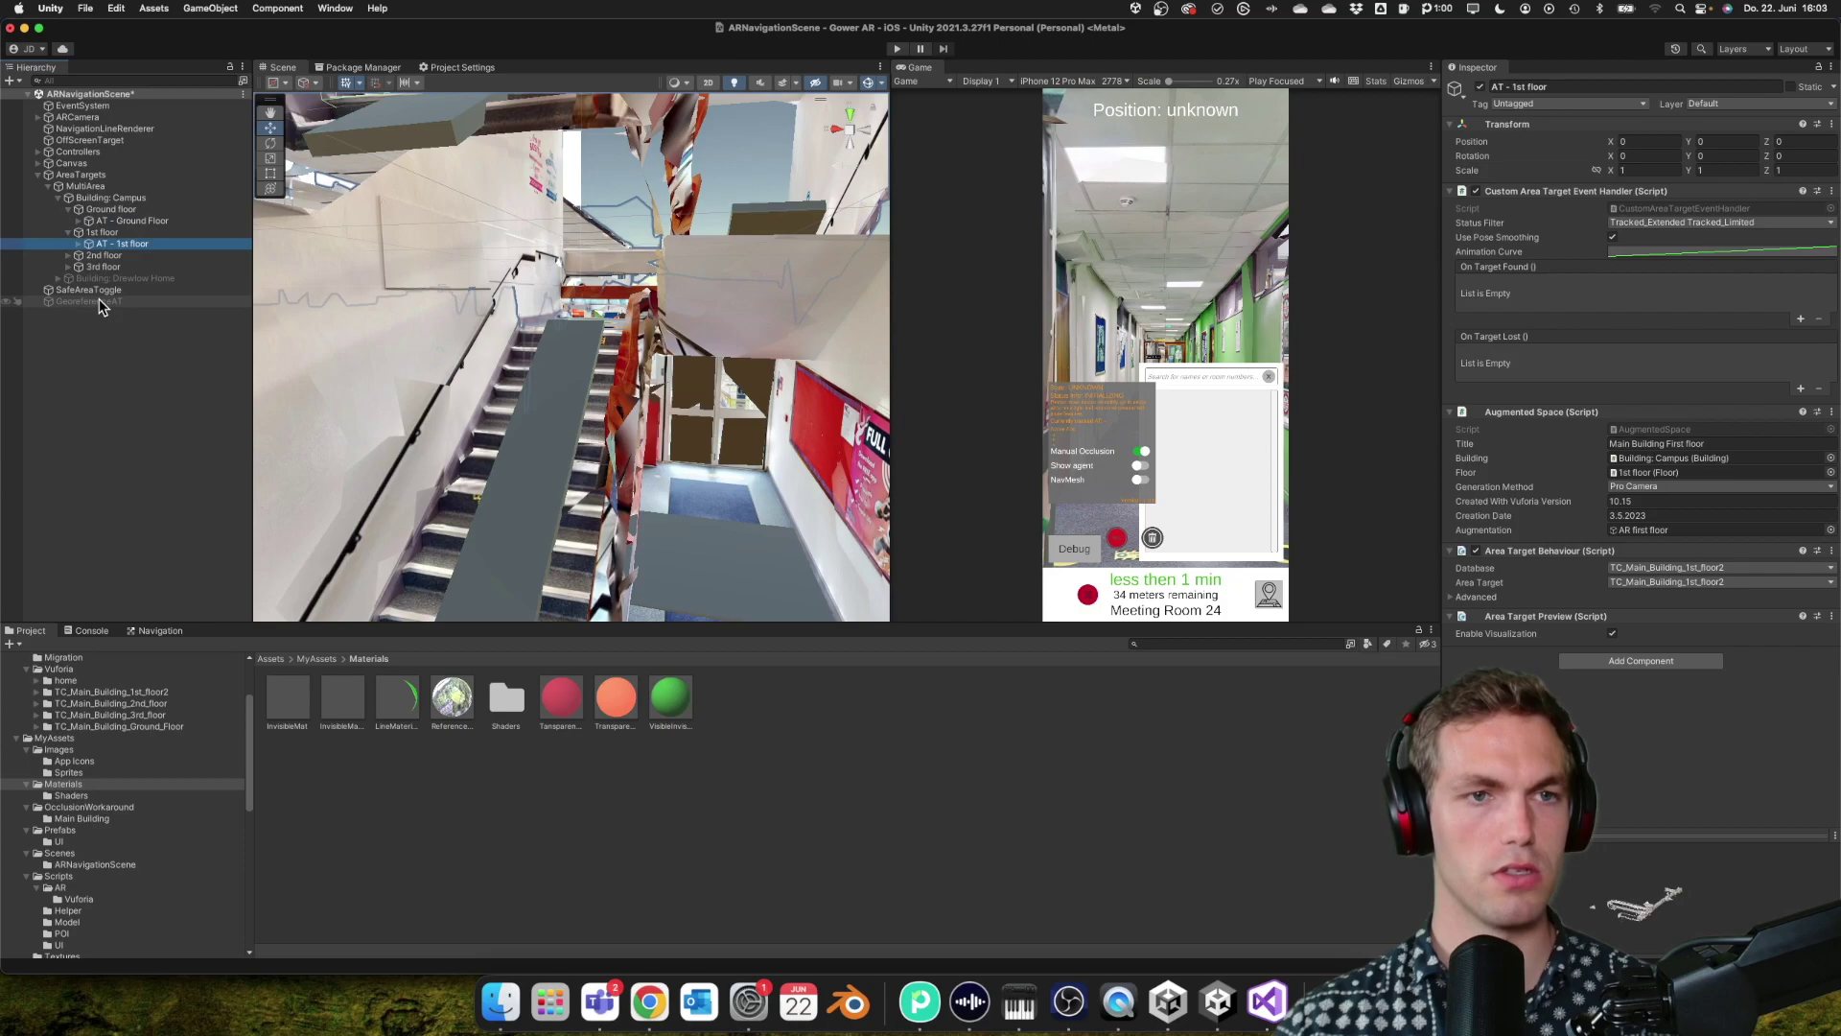
pyautogui.click(64, 256)
pyautogui.click(67, 256)
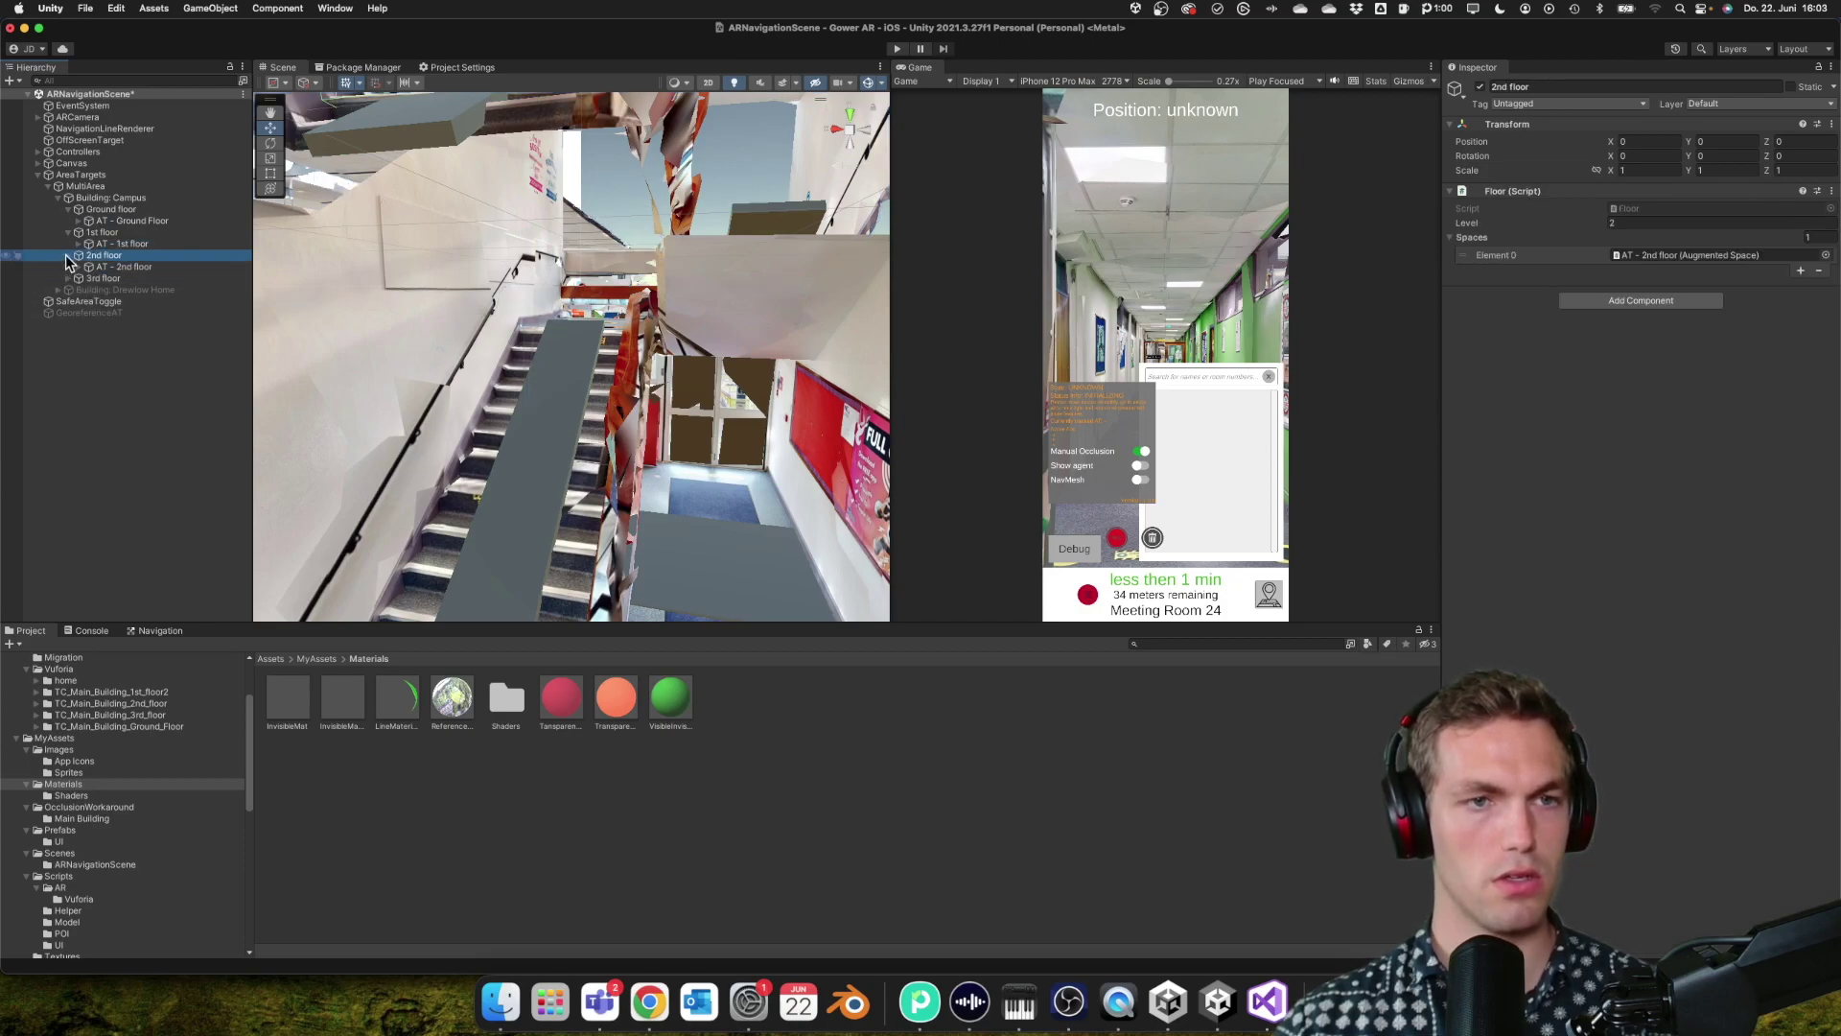
pyautogui.click(81, 268)
pyautogui.click(69, 278)
pyautogui.click(120, 289)
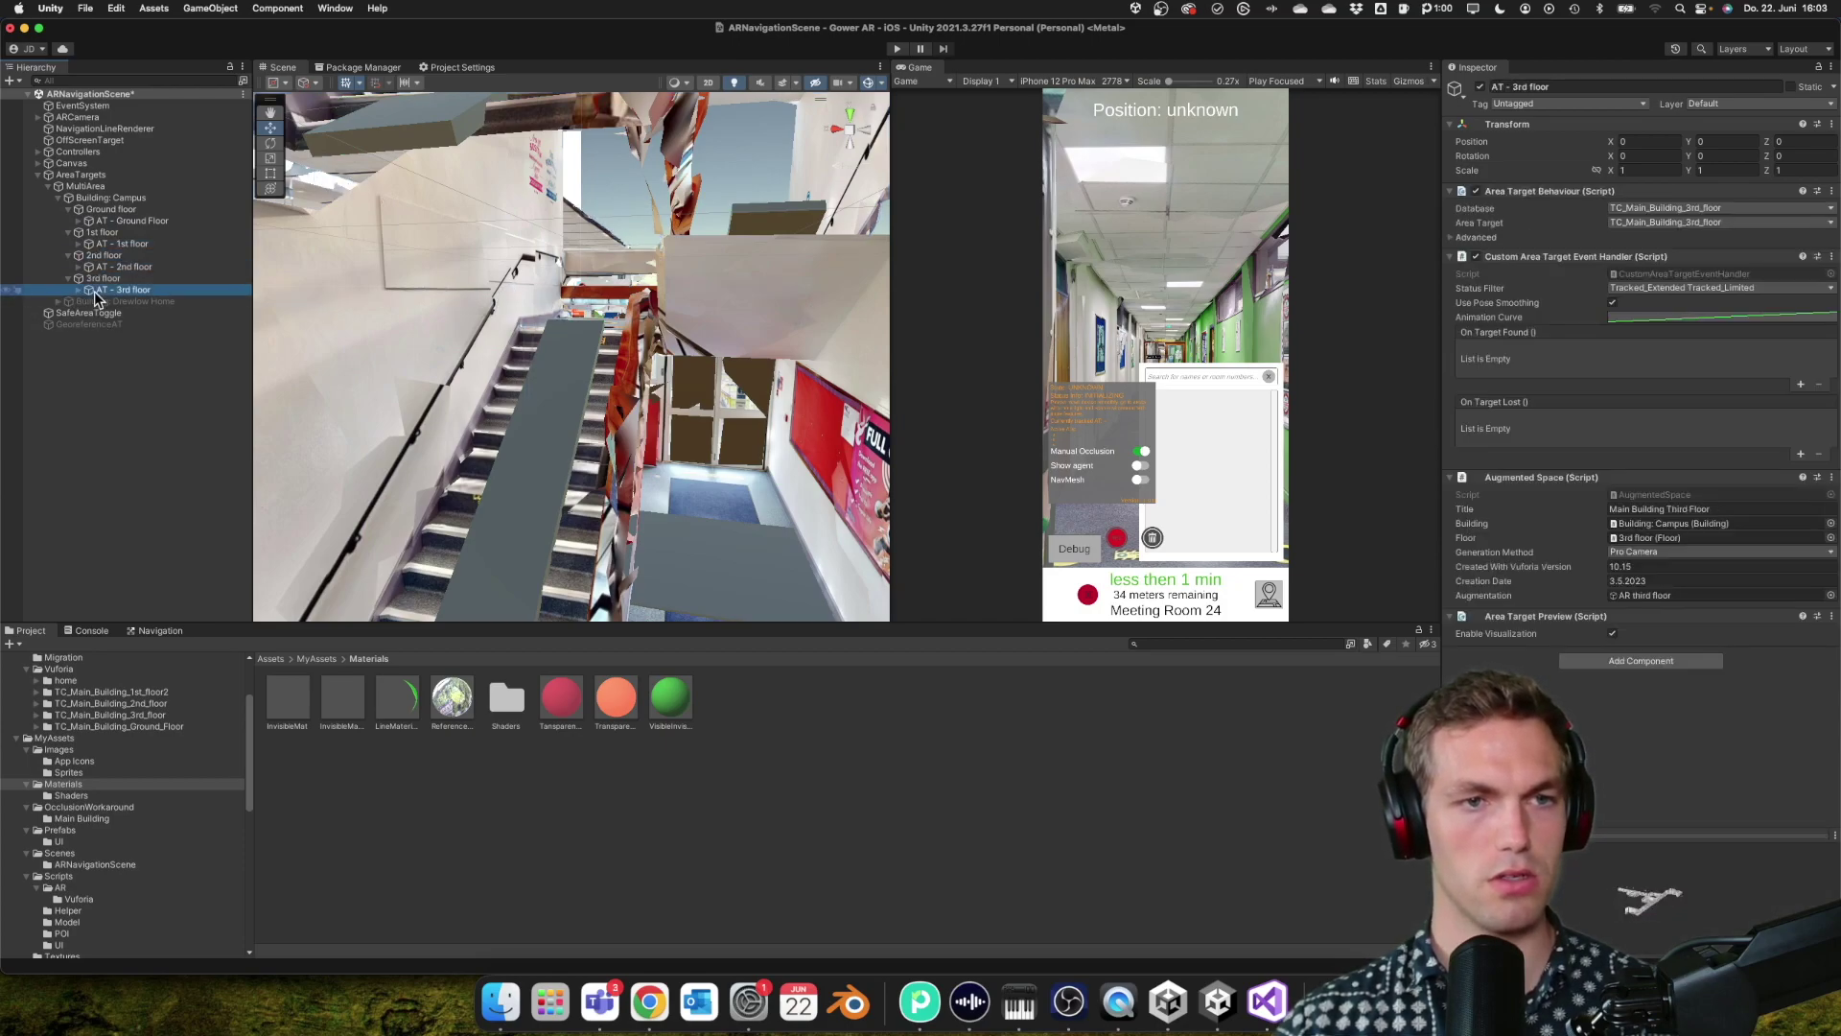
# - Expand AT - 1st and 2nd floor to show their AR groups, and frame AR third floor
pyautogui.click(88, 246)
pyautogui.click(78, 244)
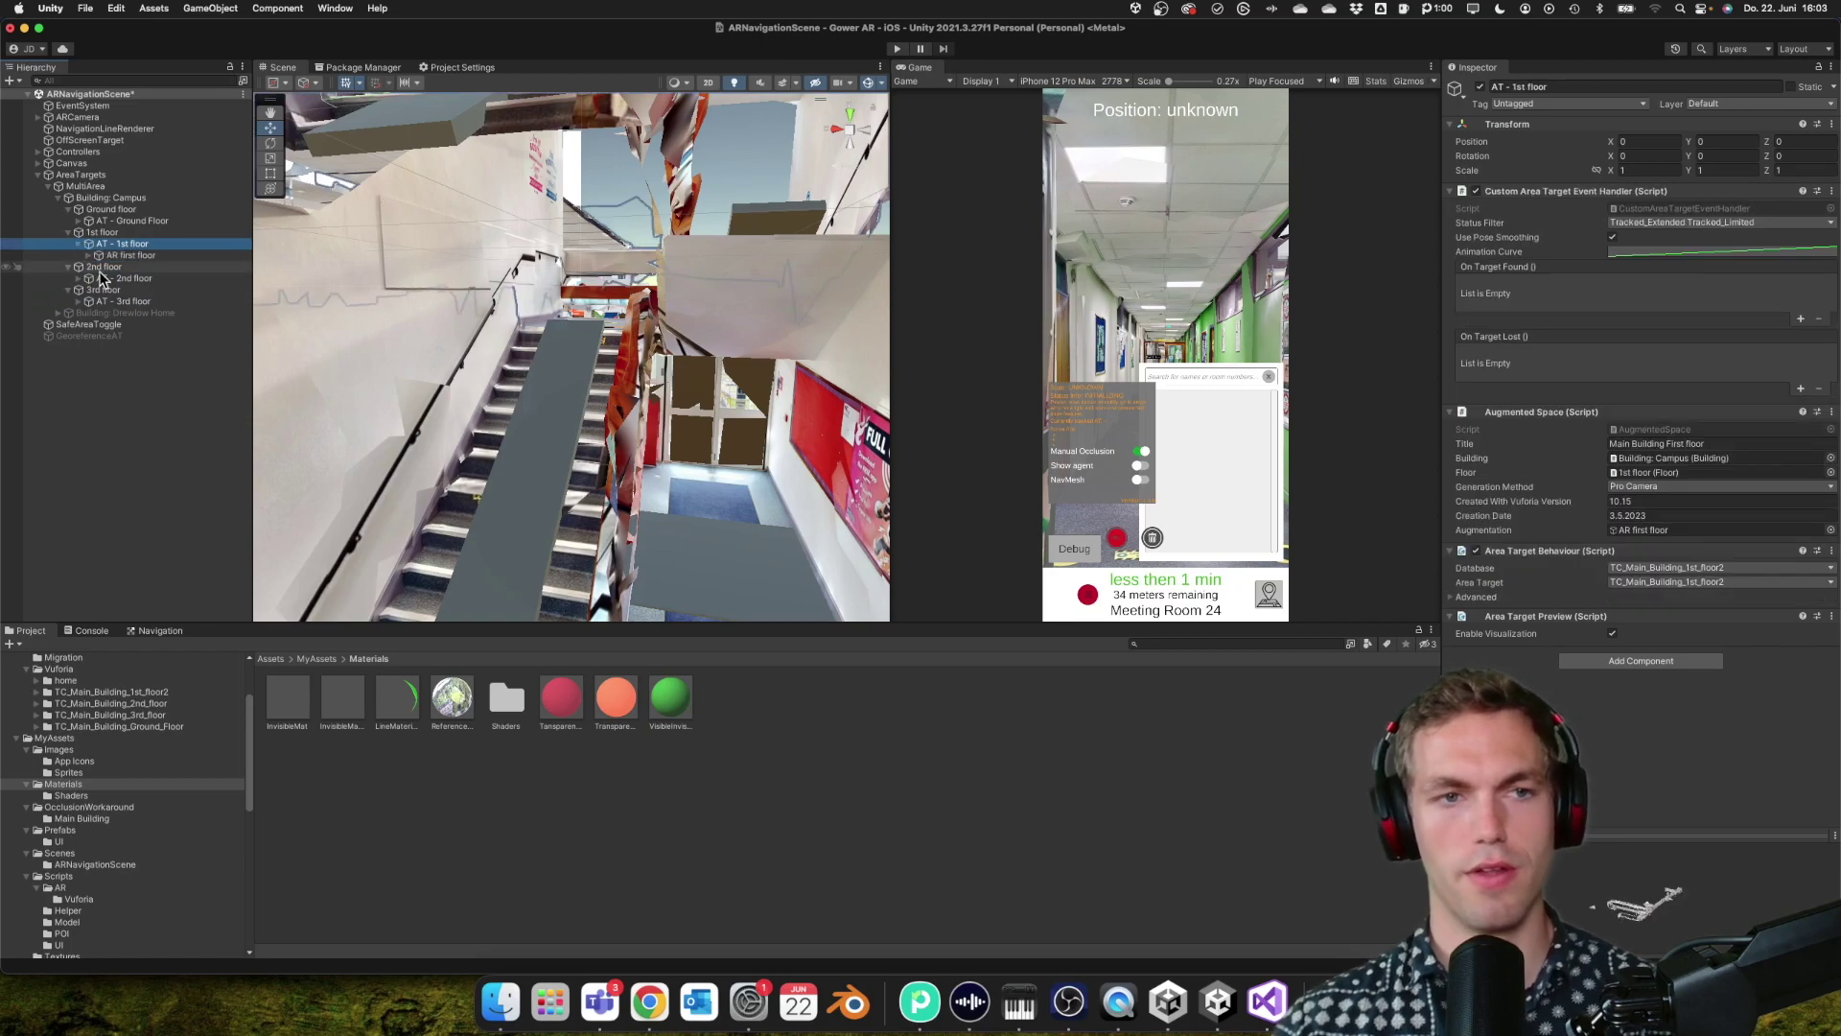
pyautogui.click(123, 255)
pyautogui.click(78, 278)
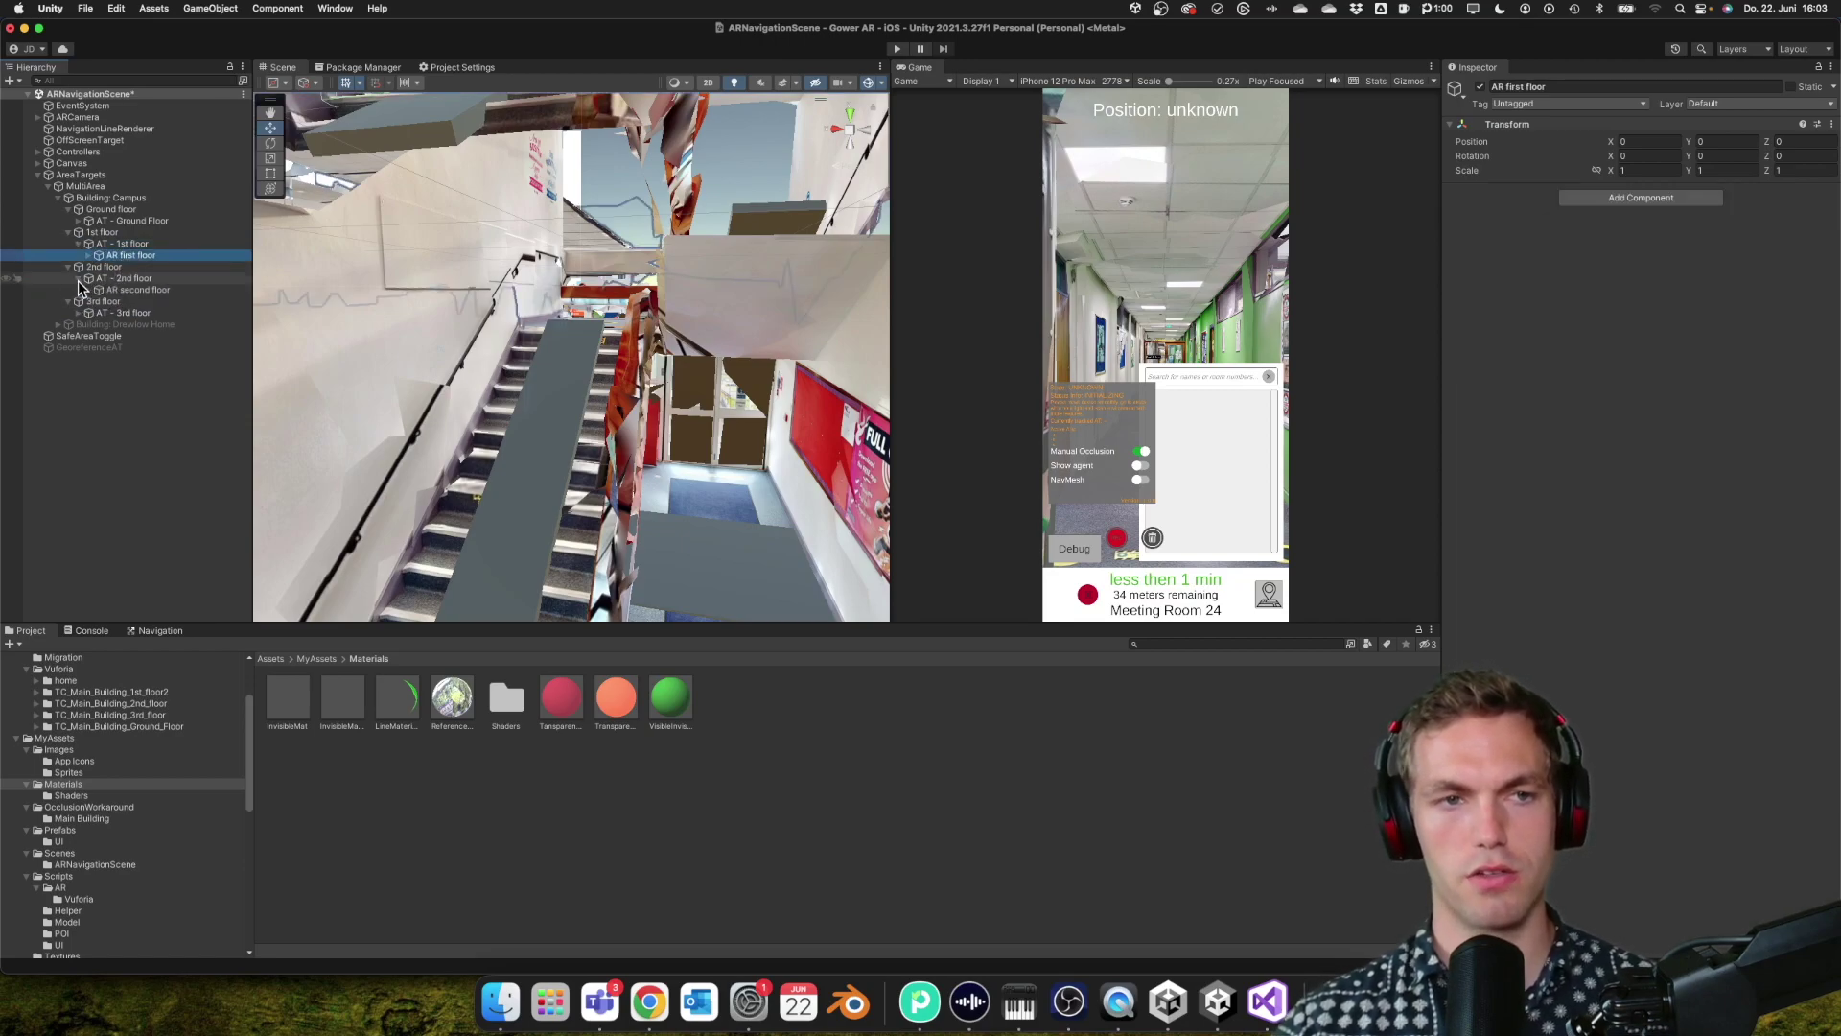
pyautogui.click(117, 289)
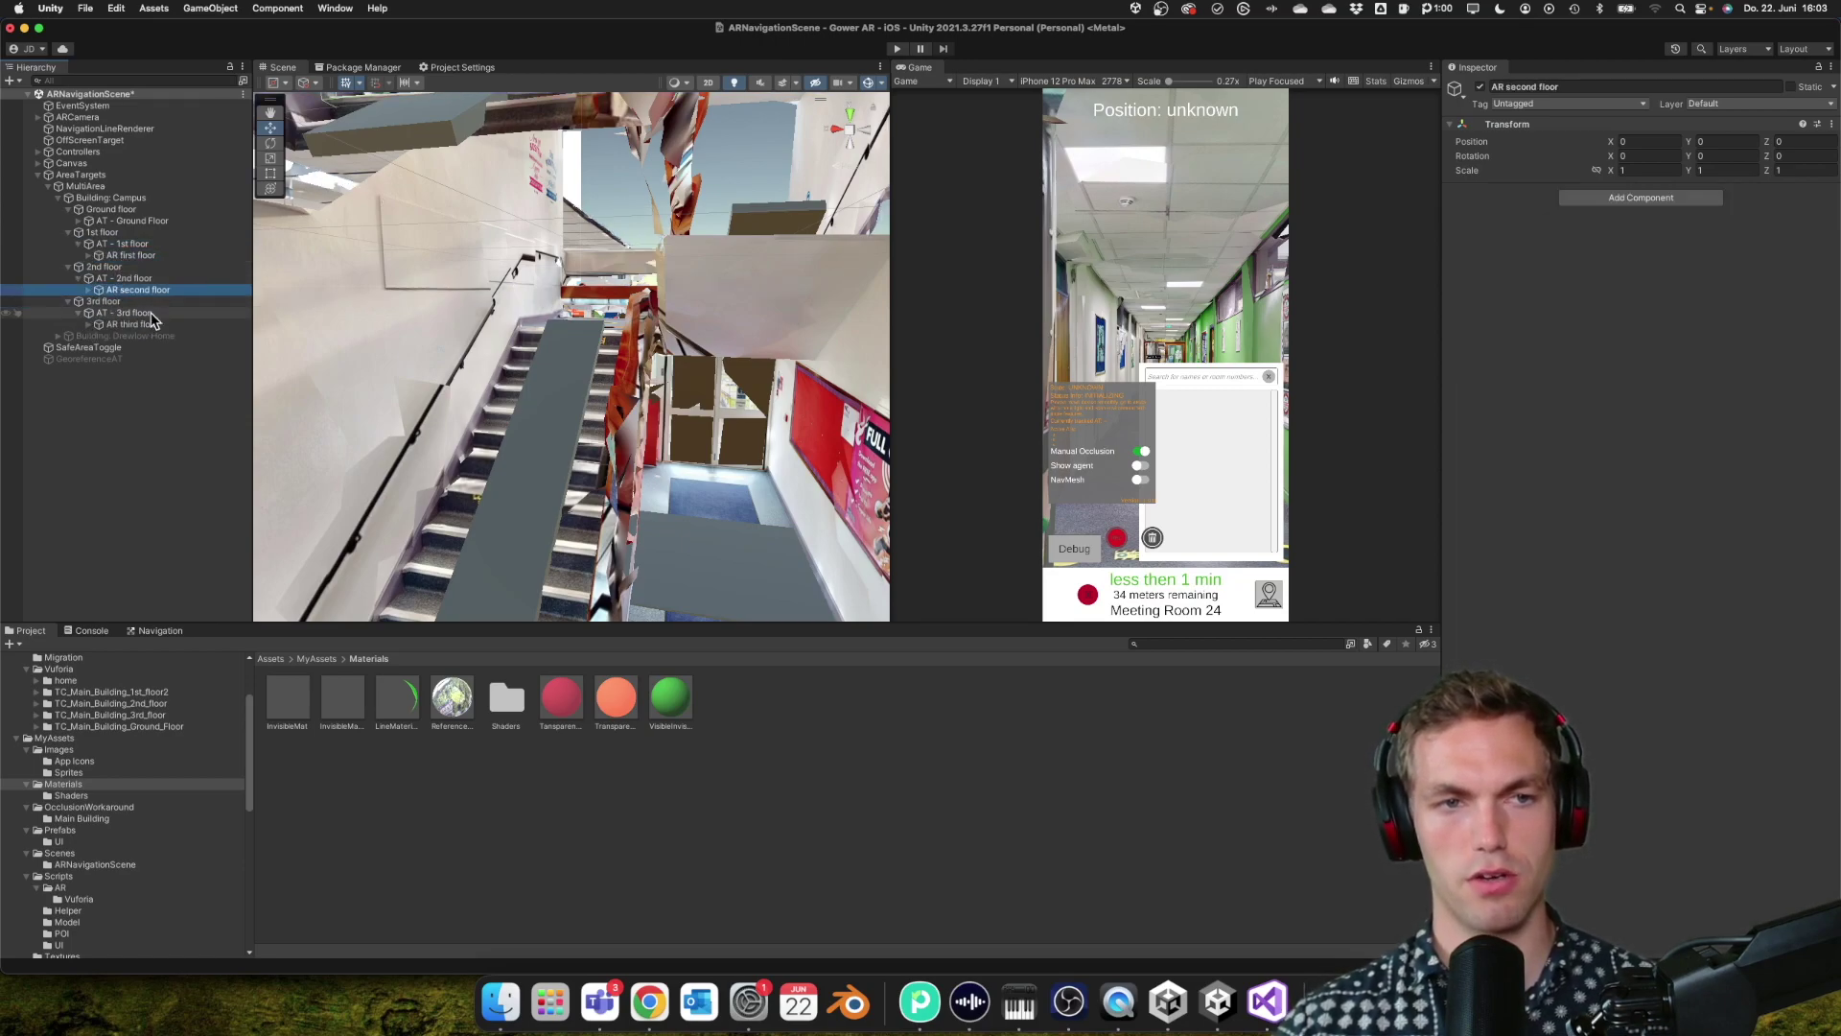
pyautogui.doubleClick(119, 324)
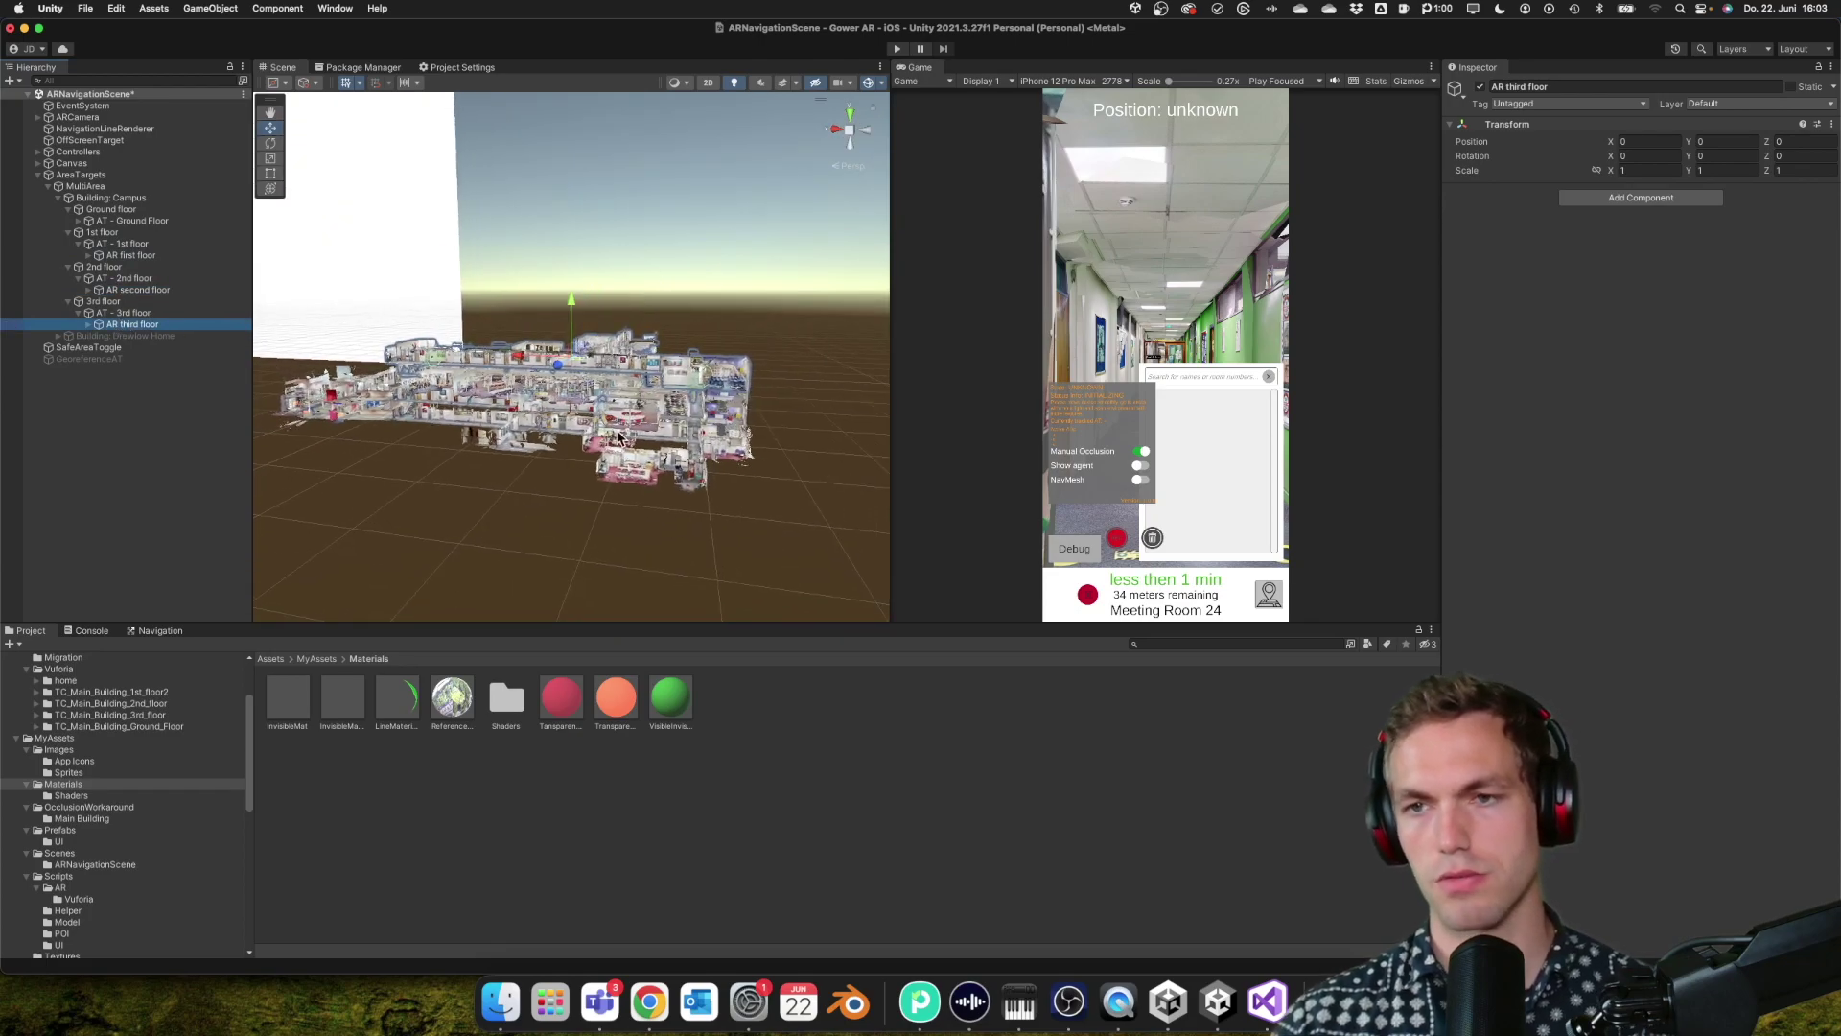
# - Expand AR third floor and AR second floor contents, then check MultiArea's Multi Area script
pyautogui.scroll(10, 617, 438)
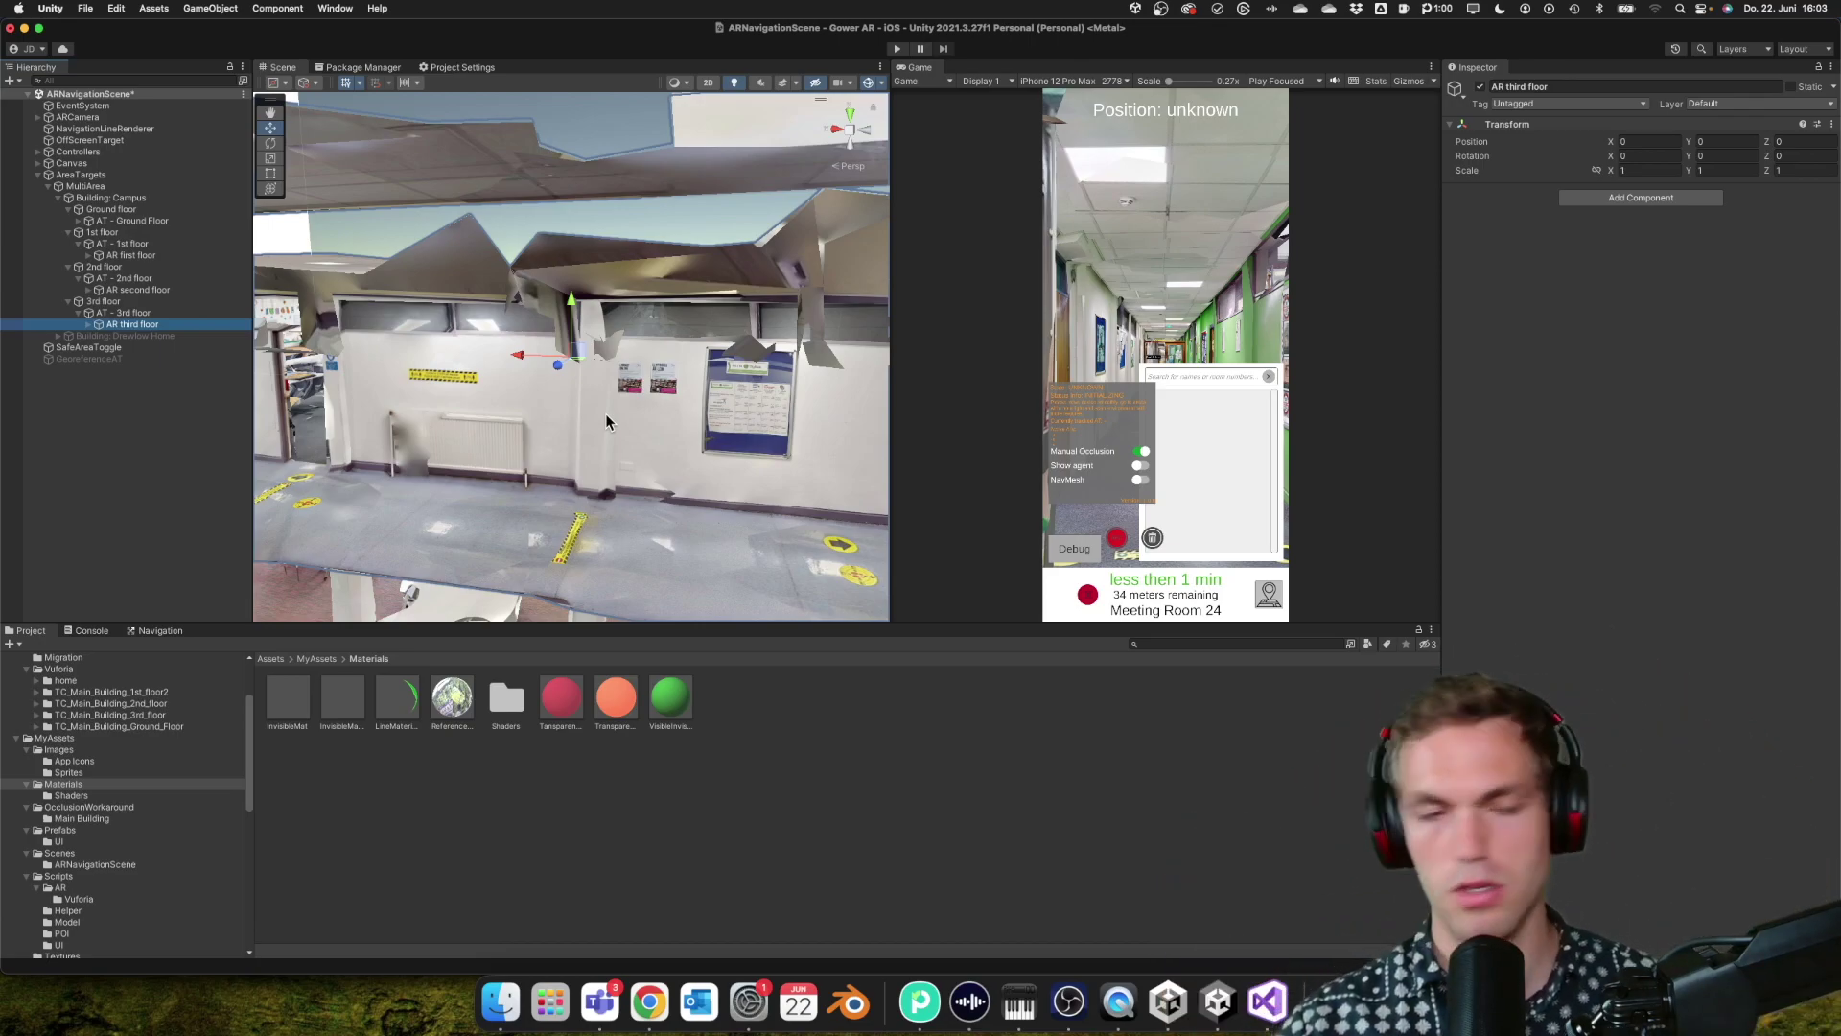
pyautogui.click(86, 323)
pyautogui.click(89, 326)
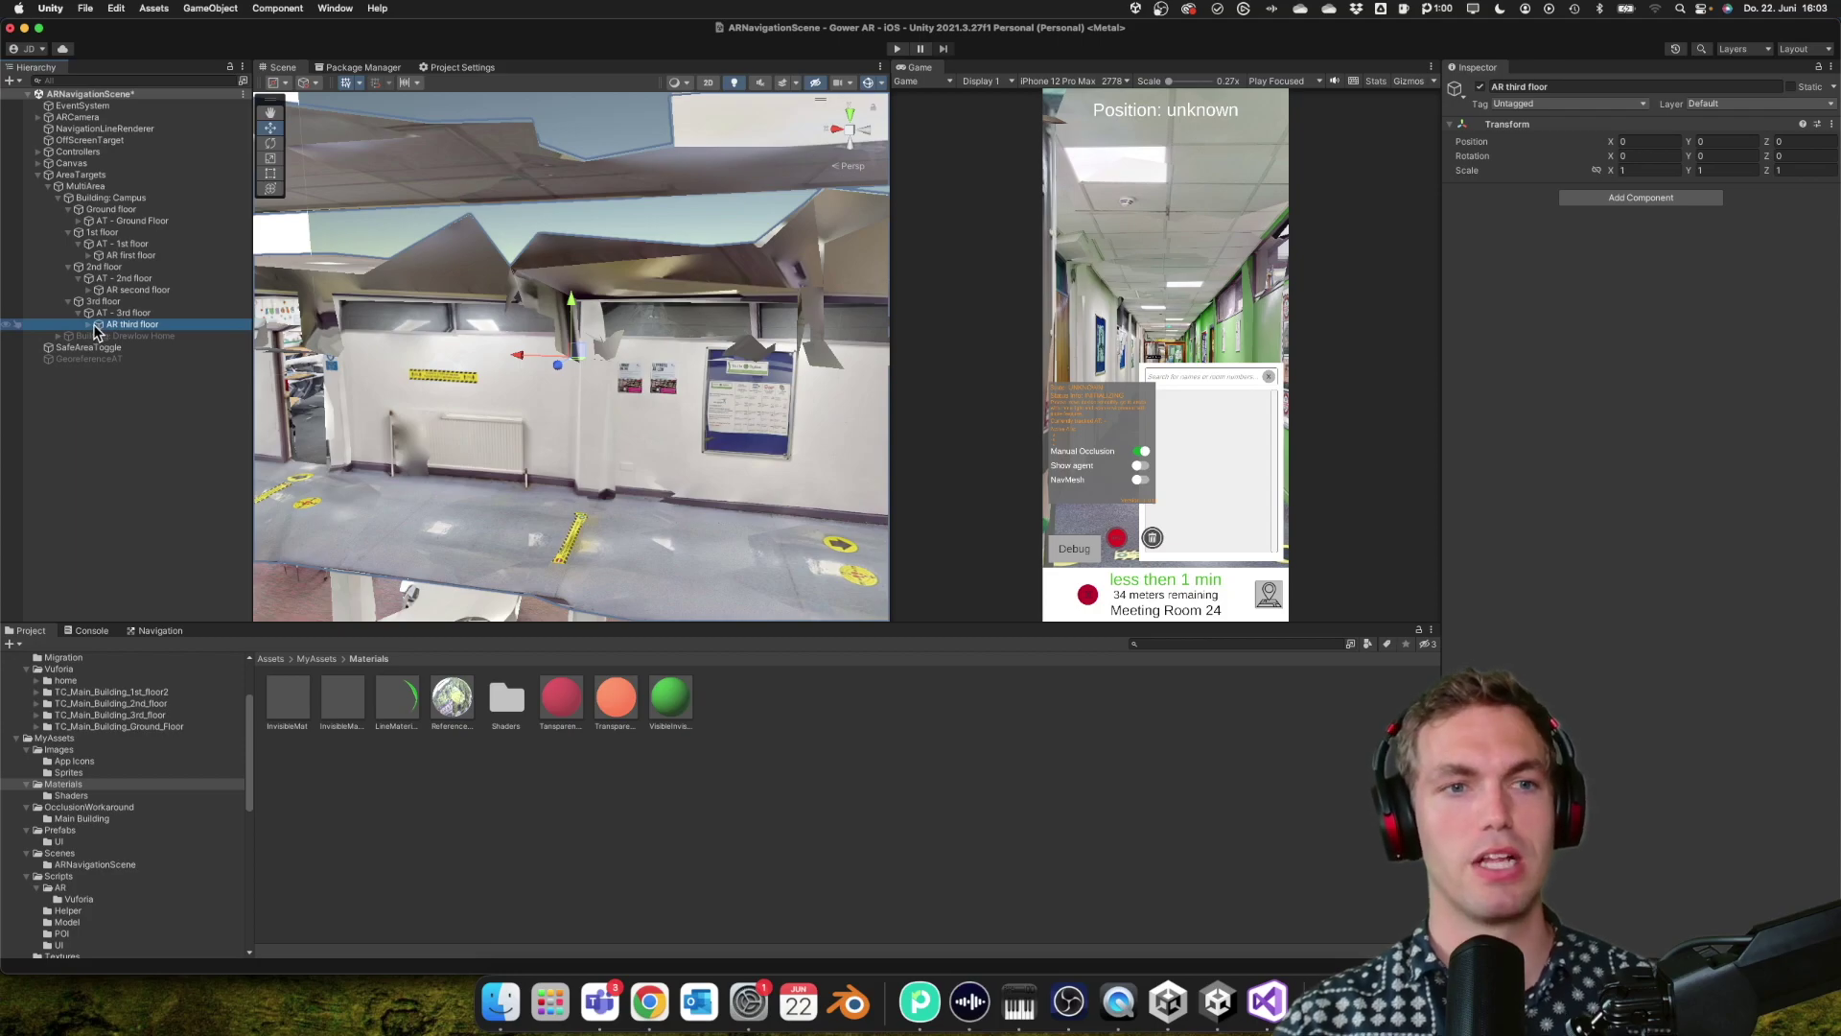
pyautogui.click(89, 325)
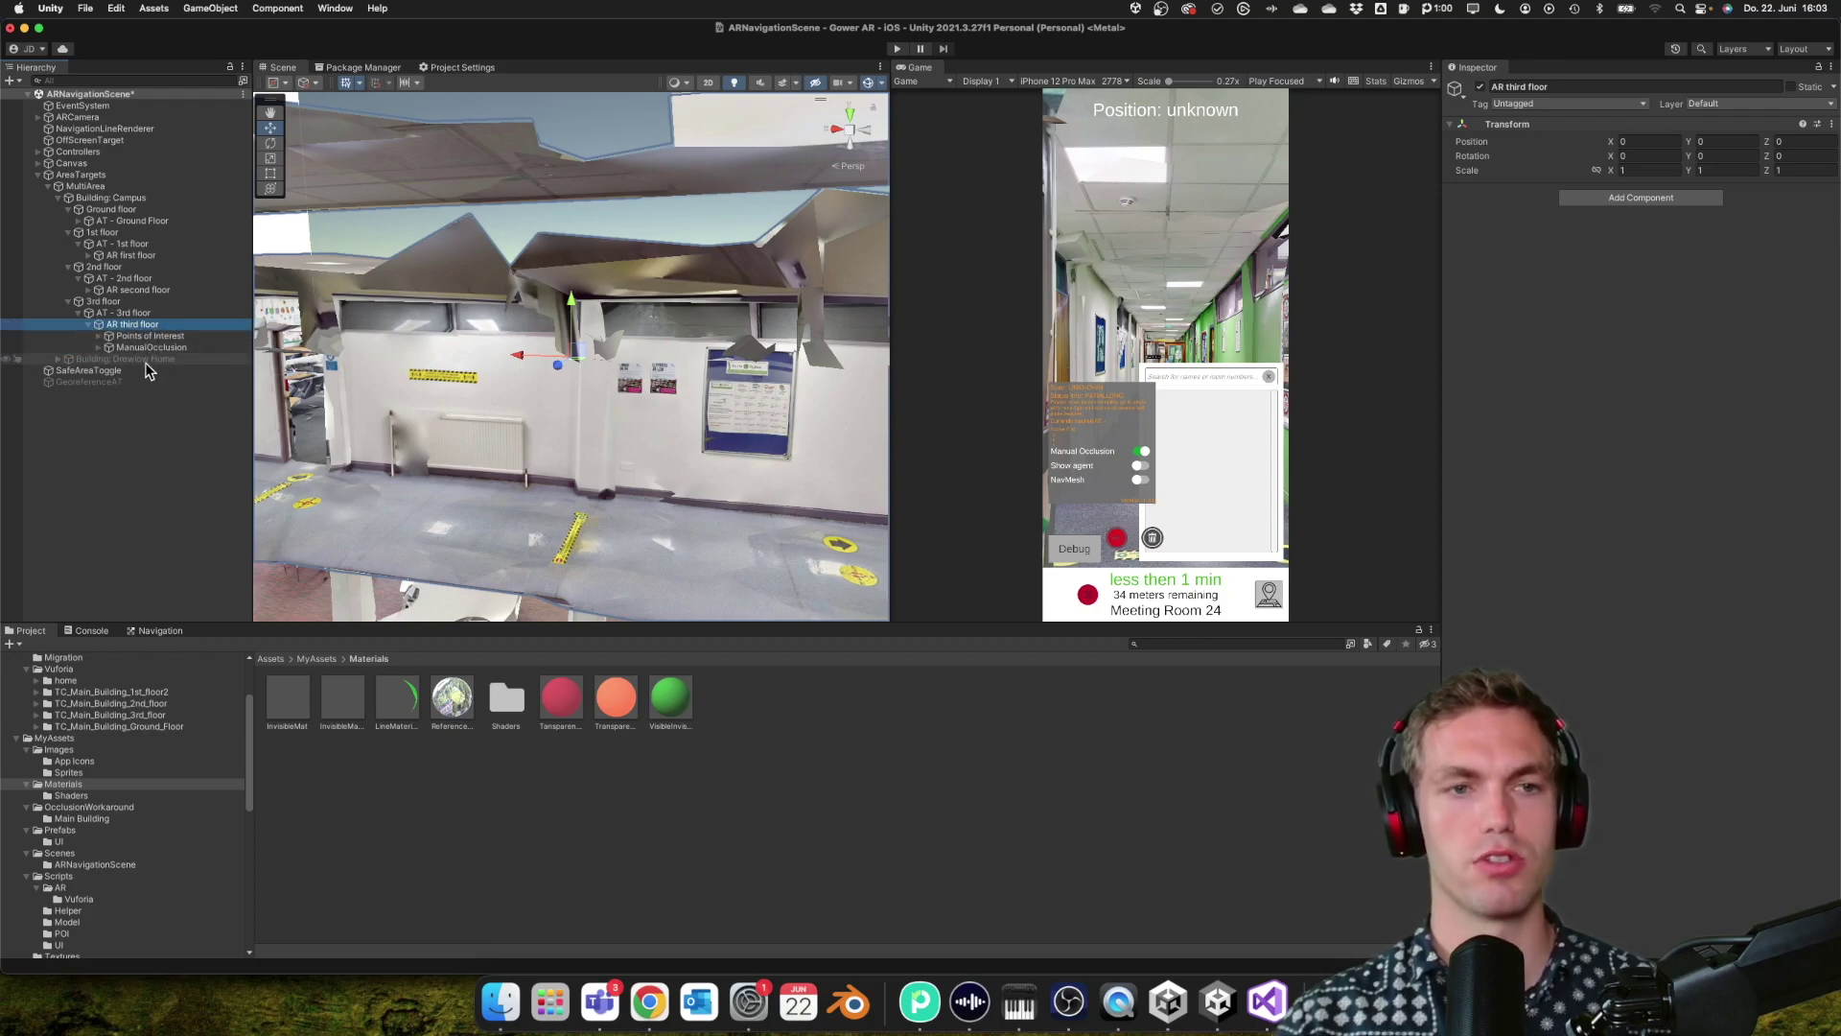
pyautogui.moveTo(94, 331); pyautogui.dragTo(117, 290)
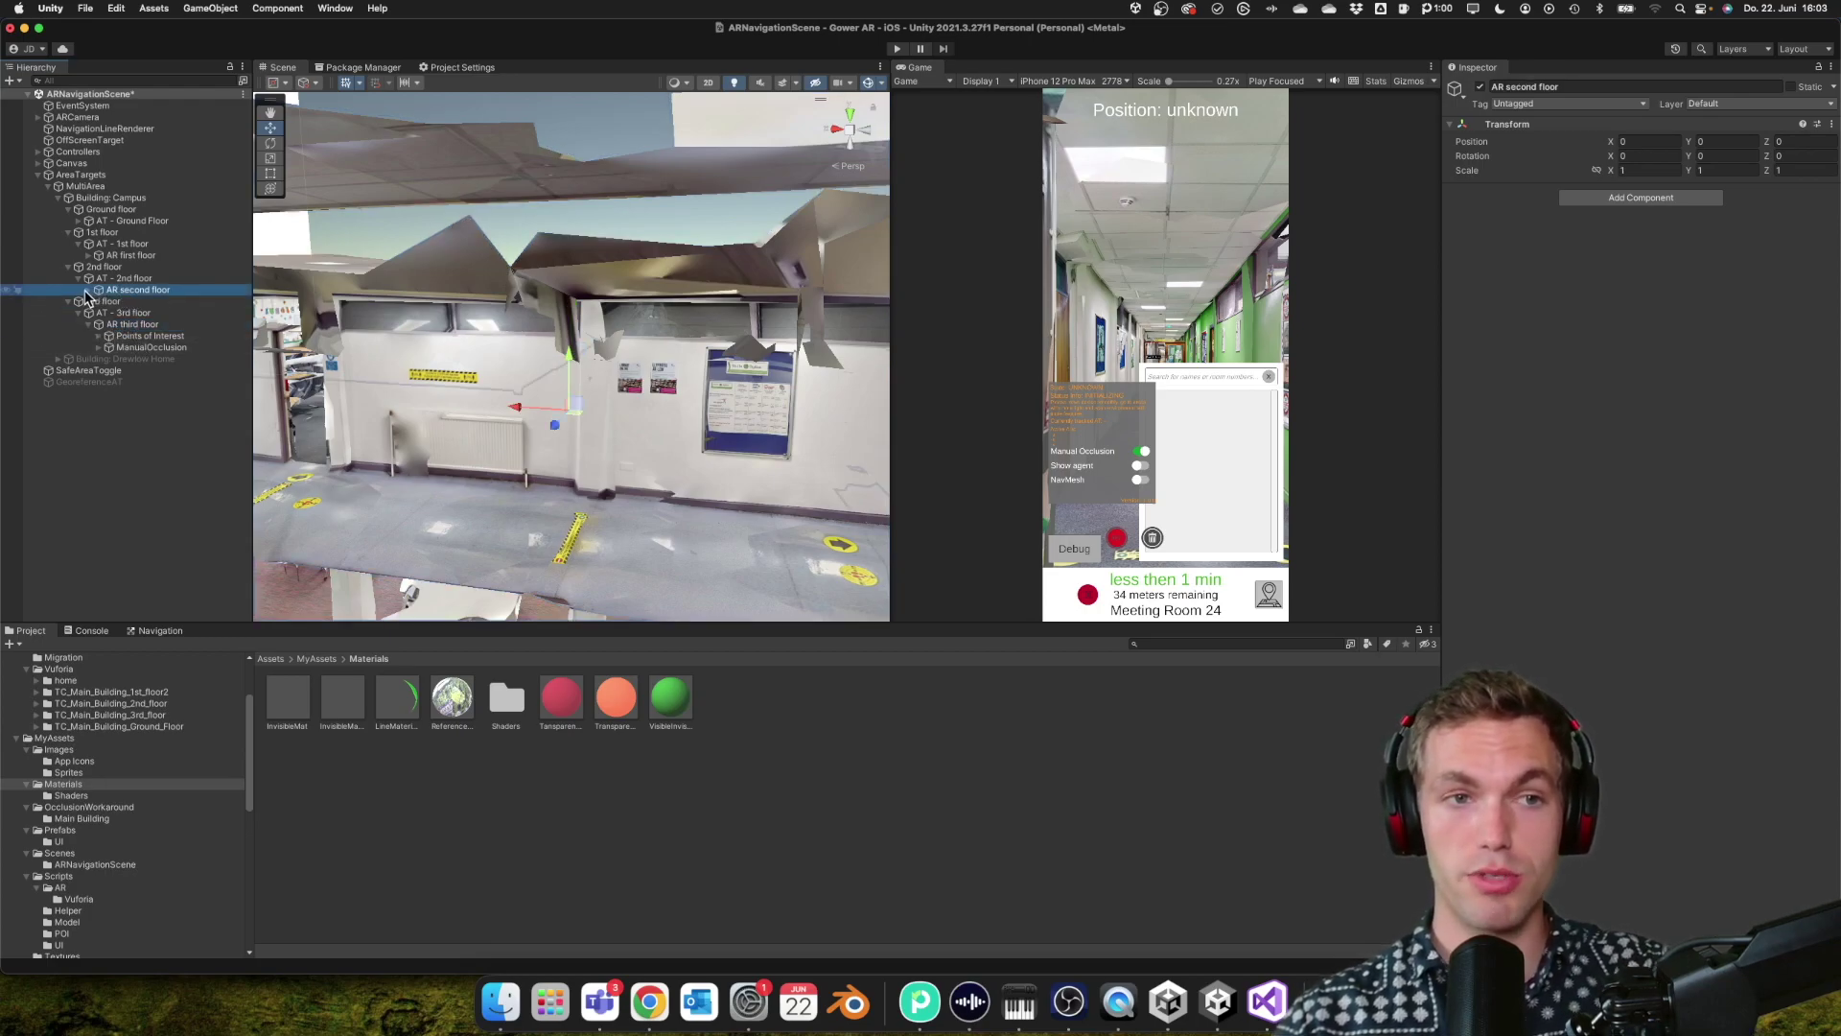
pyautogui.click(86, 290)
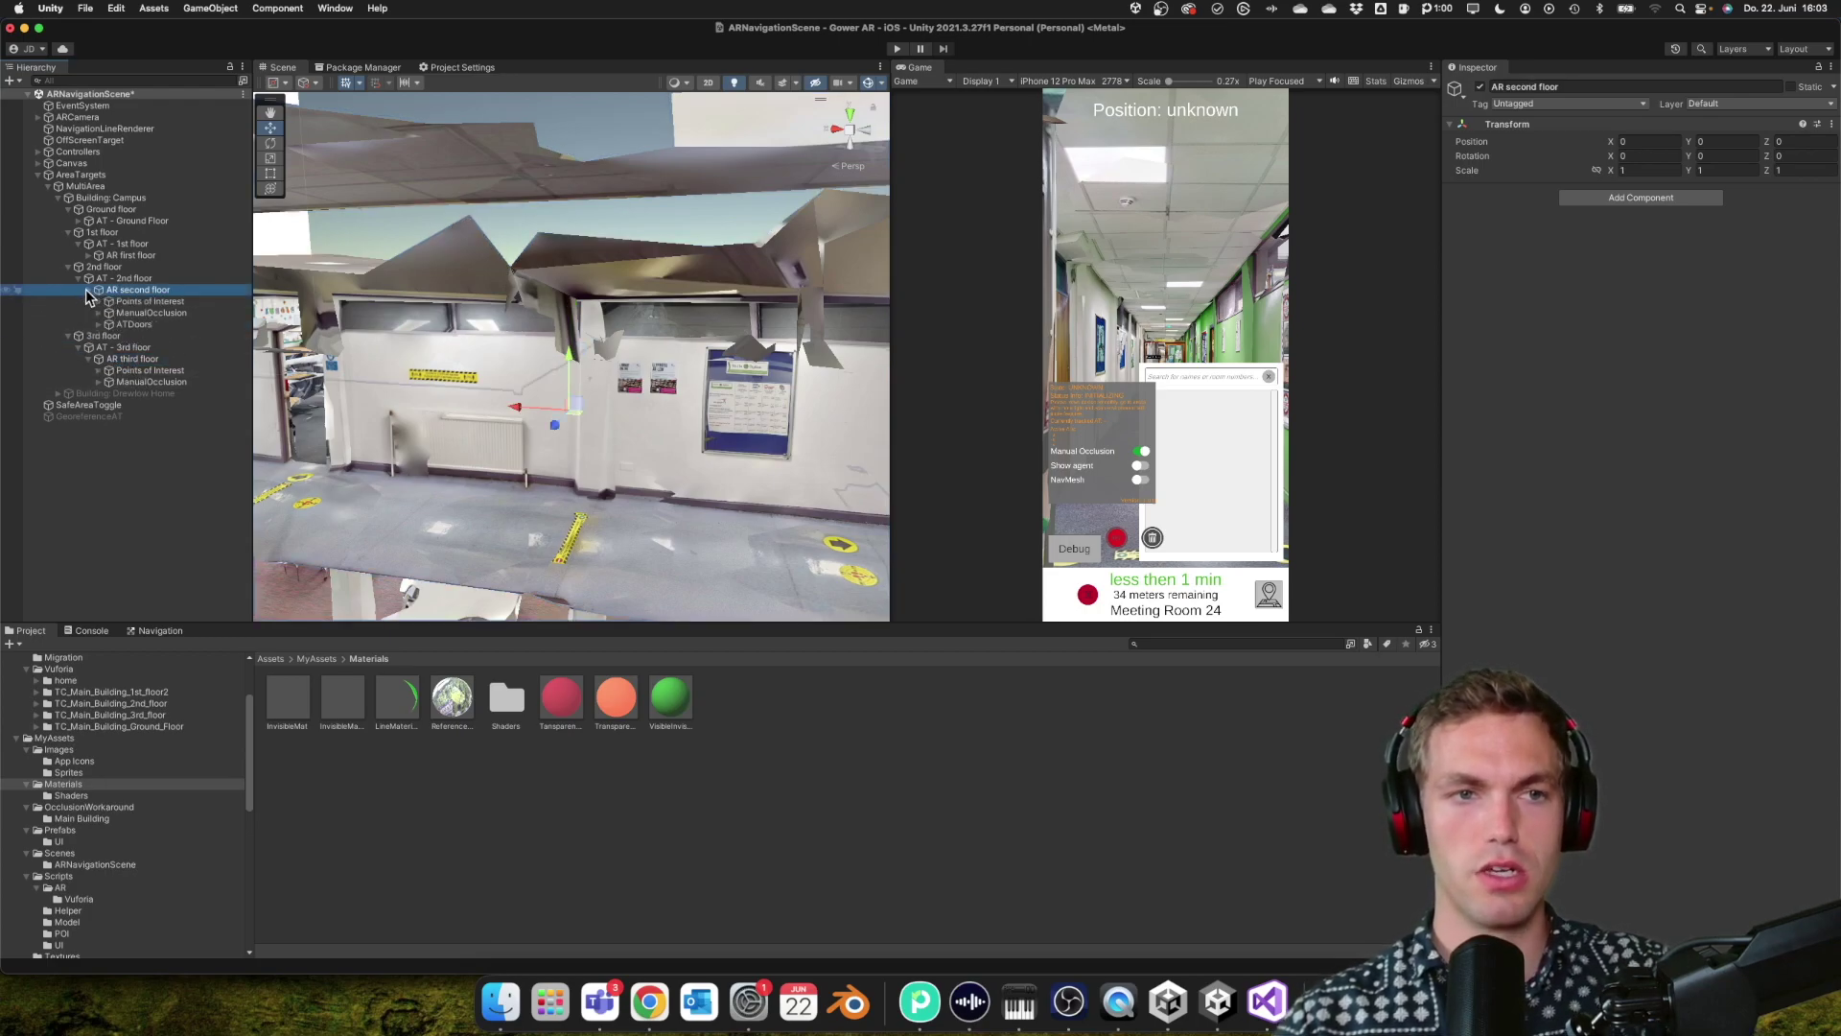
pyautogui.click(81, 188)
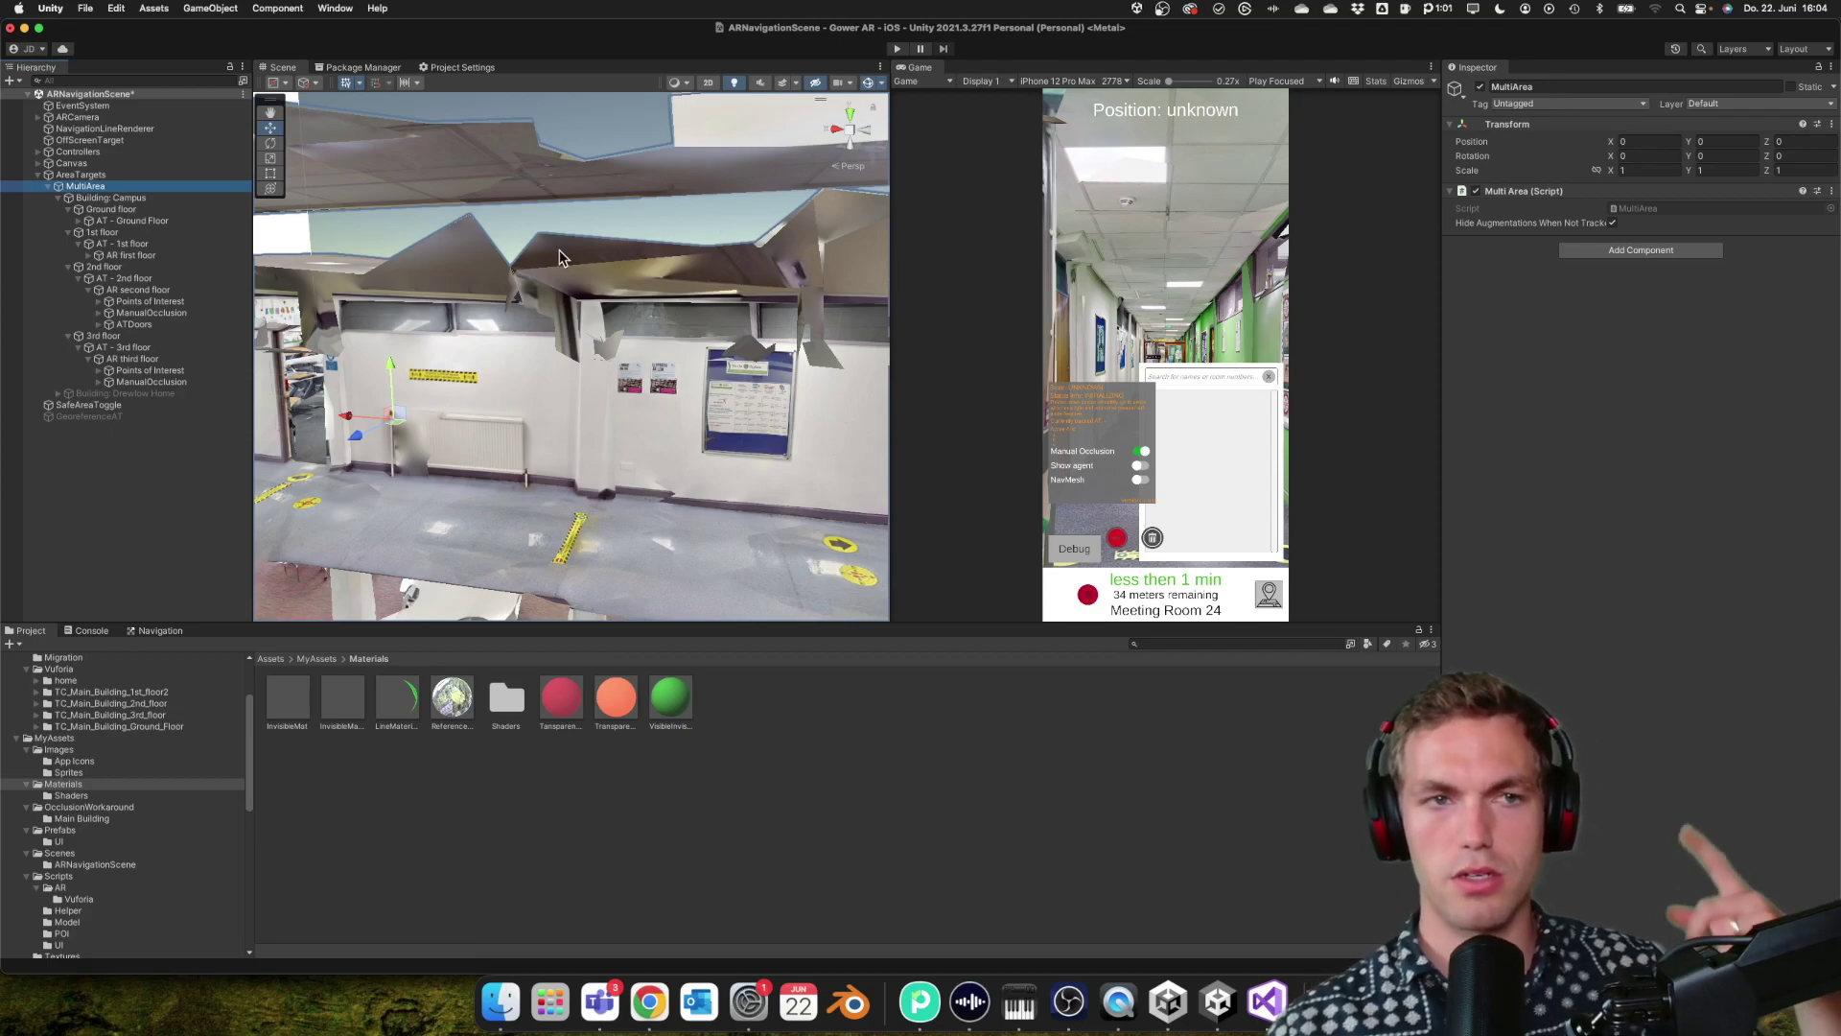
pyautogui.click(649, 1002)
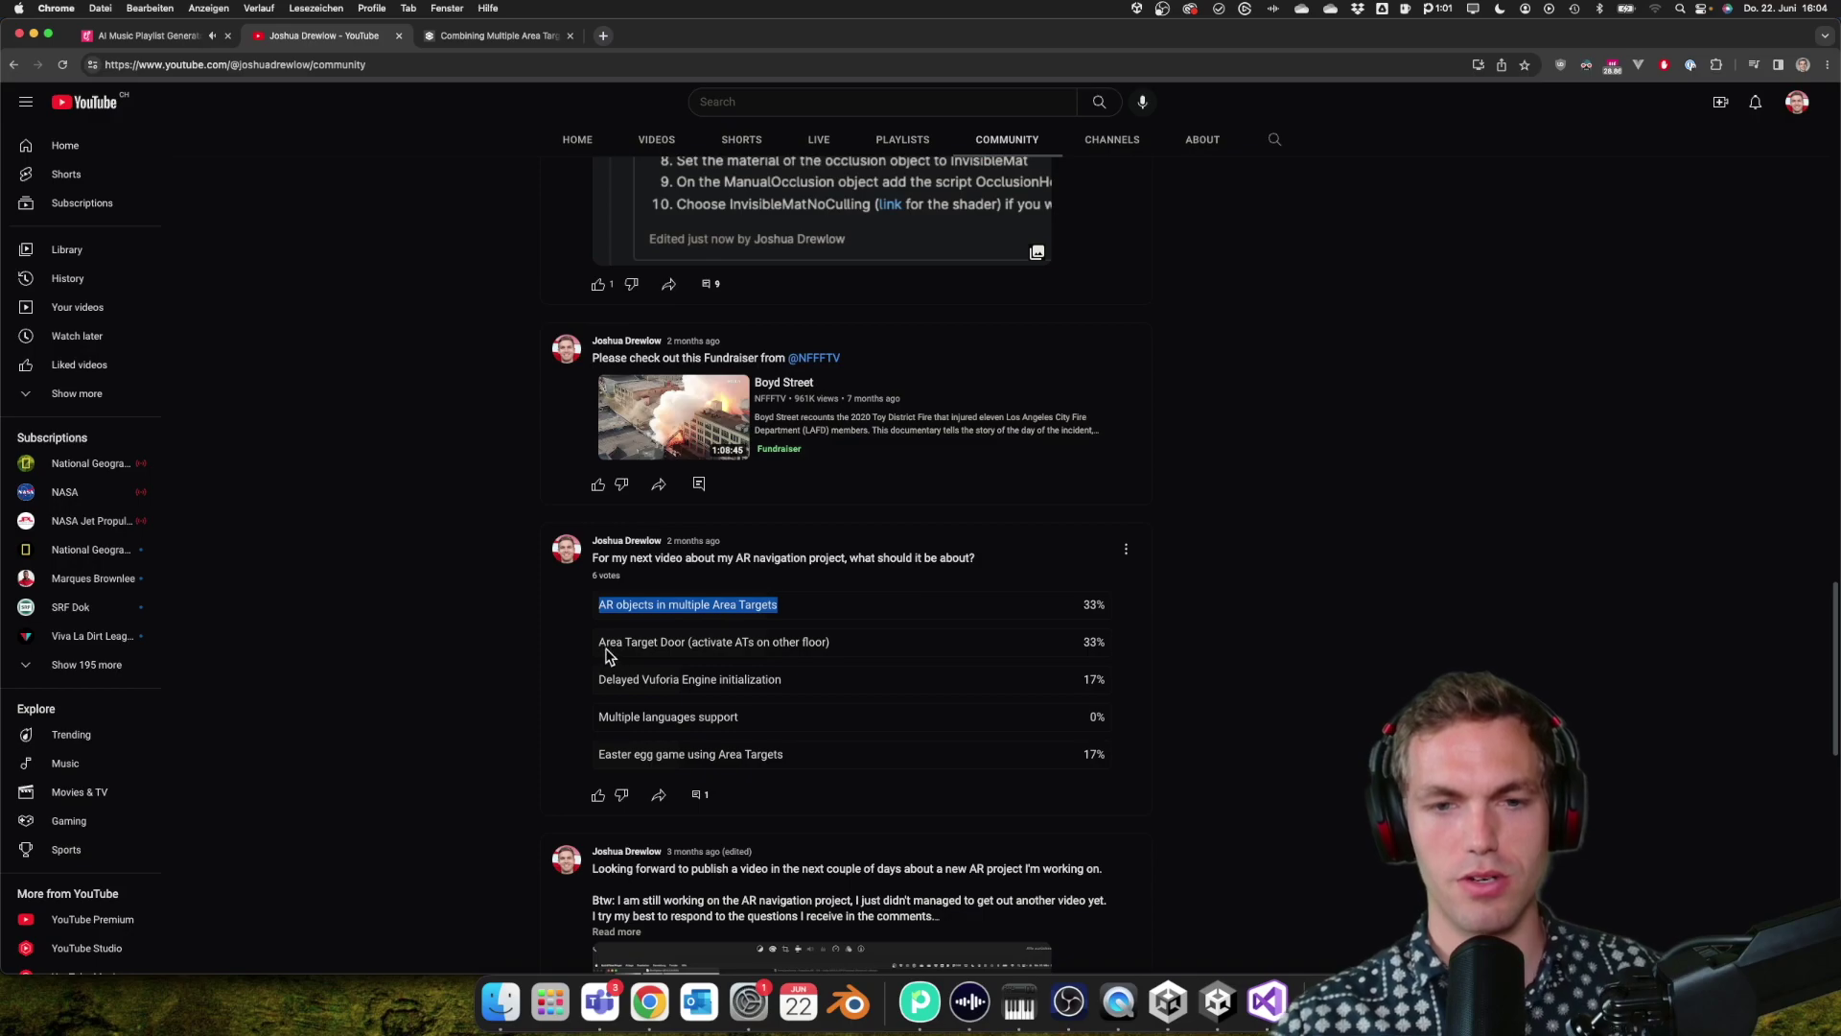
# - Highlight the poll option 'Area Target Door (activate ATs on other floor)'
pyautogui.moveTo(605, 642); pyautogui.dragTo(676, 639)
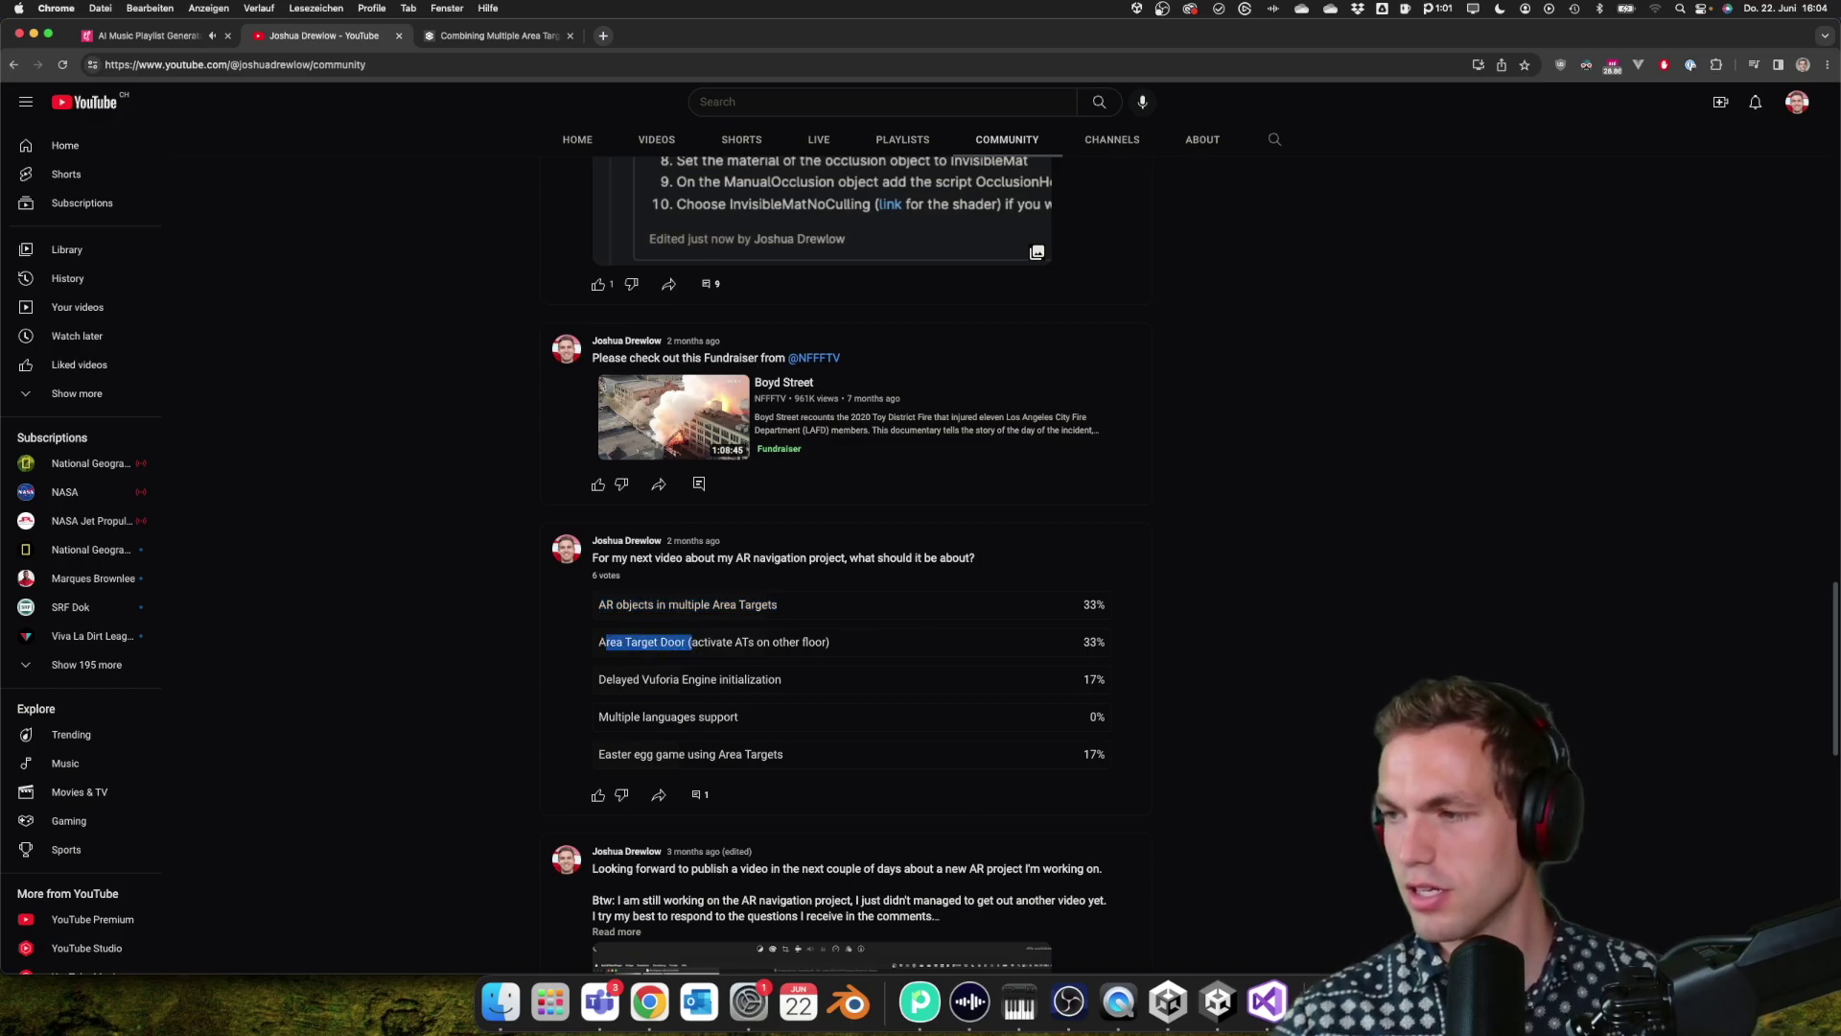